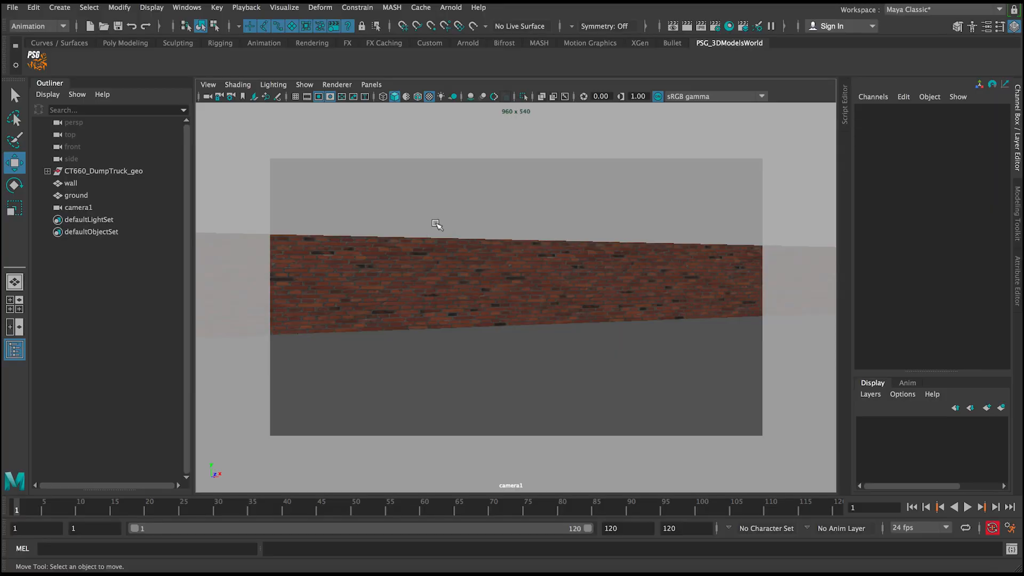
# - Switch to the perspective view and play the animation to examine the dump truck driving through the brick wall
pyautogui.click(352, 267)
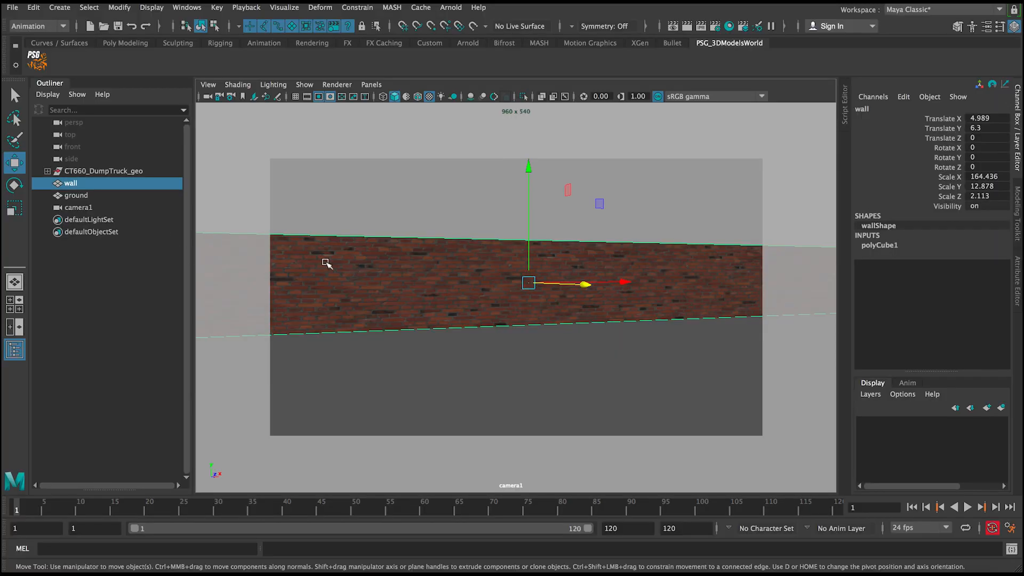
pyautogui.press('space')
pyautogui.press('space')
pyautogui.click(402, 247)
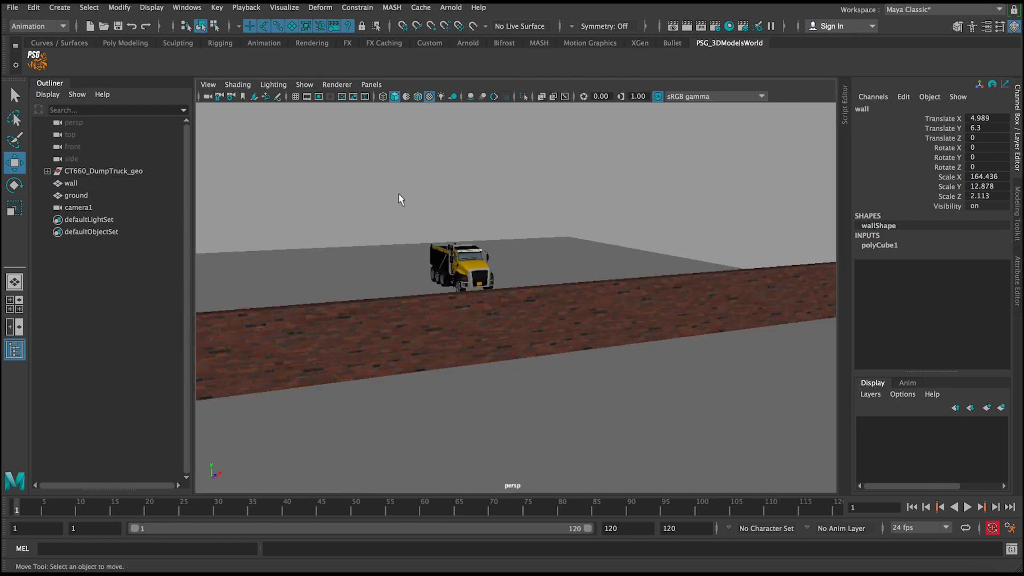
pyautogui.keyDown('alt'); pyautogui.moveTo(402, 247); pyautogui.dragTo(429, 219); pyautogui.keyUp('alt')
pyautogui.keyDown('alt'); pyautogui.moveTo(479, 350); pyautogui.dragTo(482, 283); pyautogui.keyUp('alt')
pyautogui.scroll(-4, 460, 419)
pyautogui.keyDown('alt'); pyautogui.moveTo(421, 345); pyautogui.dragTo(463, 370); pyautogui.keyUp('alt')
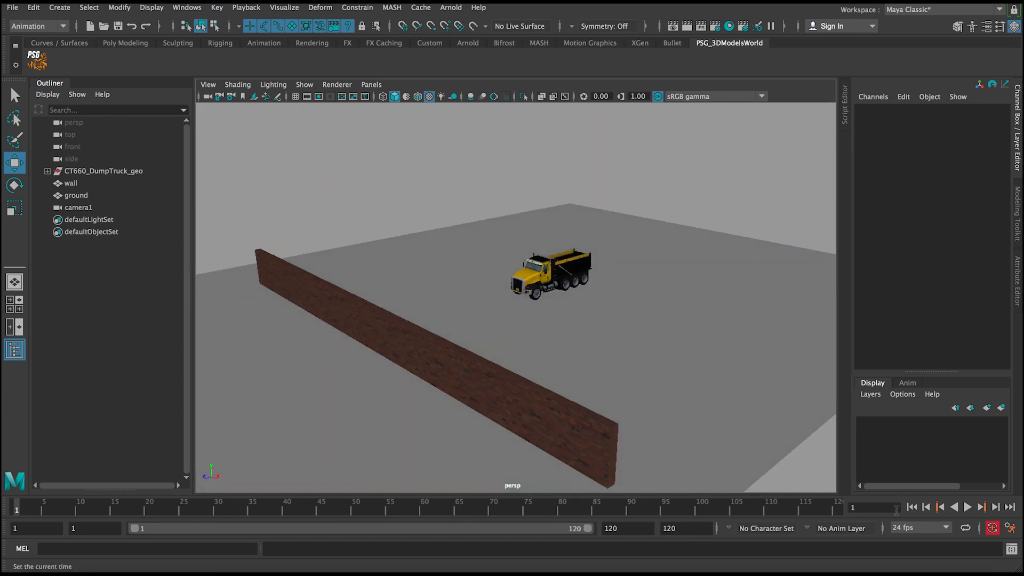
pyautogui.hotkey('alt', 'v')
pyautogui.keyDown('alt'); pyautogui.moveTo(407, 384); pyautogui.dragTo(497, 377); pyautogui.keyUp('alt')
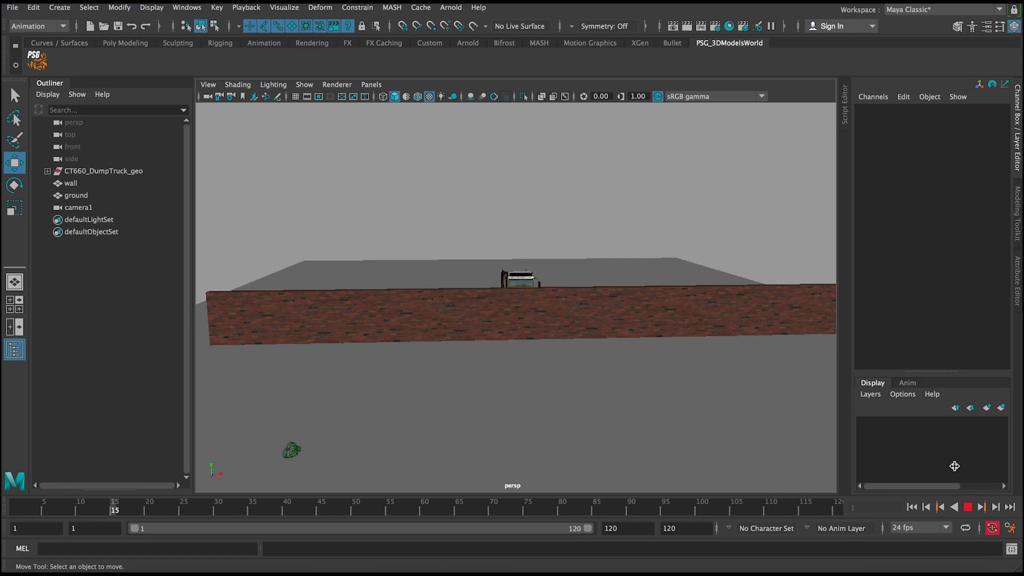
pyautogui.click(968, 508)
# - Compare the truck's breakthrough in the camera1 and perspective views around frames 34 to 36
pyautogui.keyDown('alt'); pyautogui.moveTo(674, 418); pyautogui.dragTo(512, 334); pyautogui.keyUp('alt')
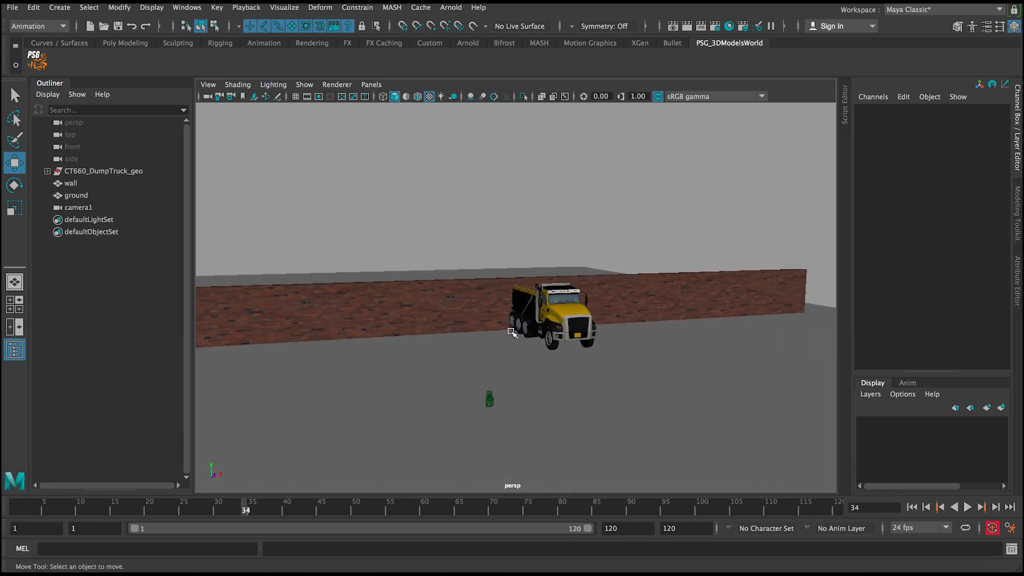
pyautogui.press('space')
pyautogui.press('space')
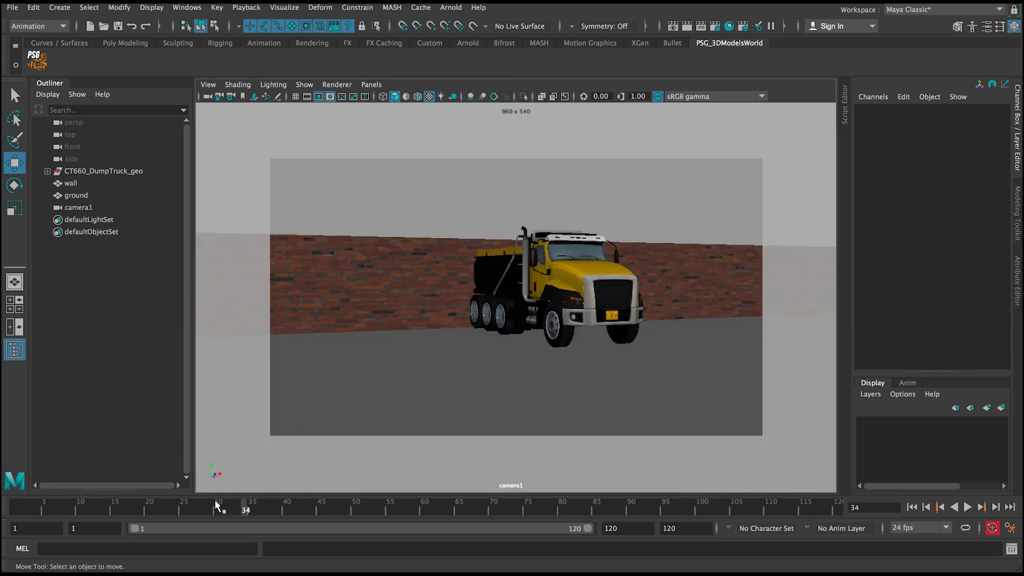
pyautogui.moveTo(216, 505); pyautogui.dragTo(260, 508)
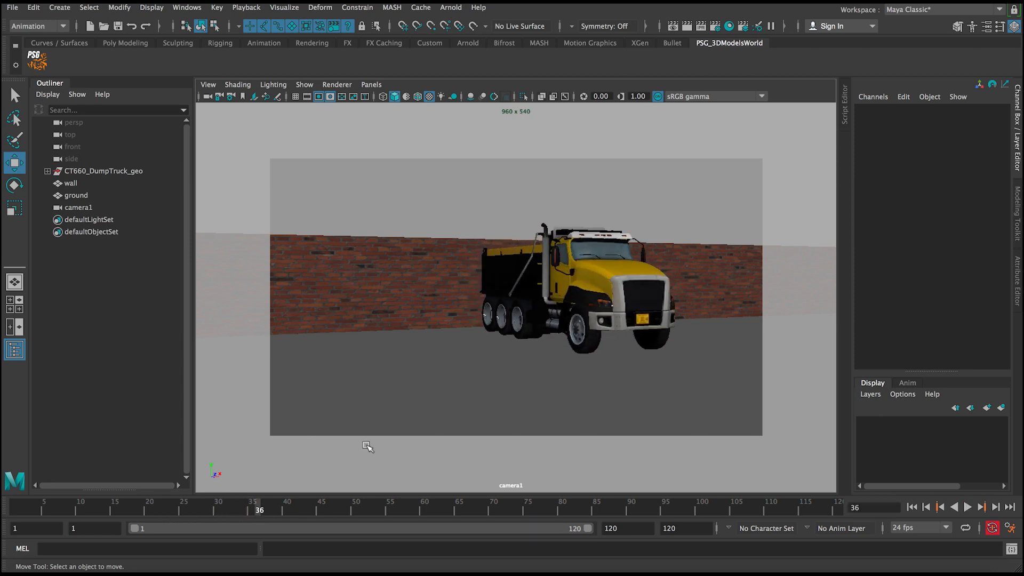
pyautogui.press('space')
pyautogui.press('space')
pyautogui.keyDown('alt'); pyautogui.moveTo(361, 325); pyautogui.dragTo(279, 285); pyautogui.keyUp('alt')
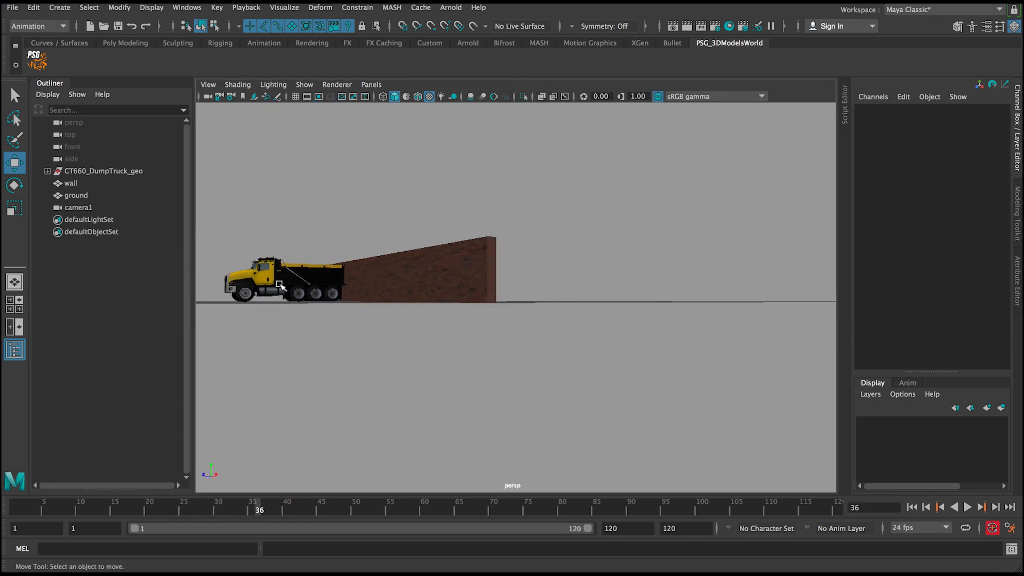
pyautogui.keyDown('alt'); pyautogui.moveTo(279, 286); pyautogui.dragTo(393, 211, button='middle'); pyautogui.keyUp('alt')
pyautogui.keyDown('alt'); pyautogui.moveTo(394, 210); pyautogui.dragTo(435, 315, button='right'); pyautogui.keyUp('alt')
pyautogui.keyDown('alt'); pyautogui.moveTo(434, 315); pyautogui.dragTo(406, 296); pyautogui.keyUp('alt')
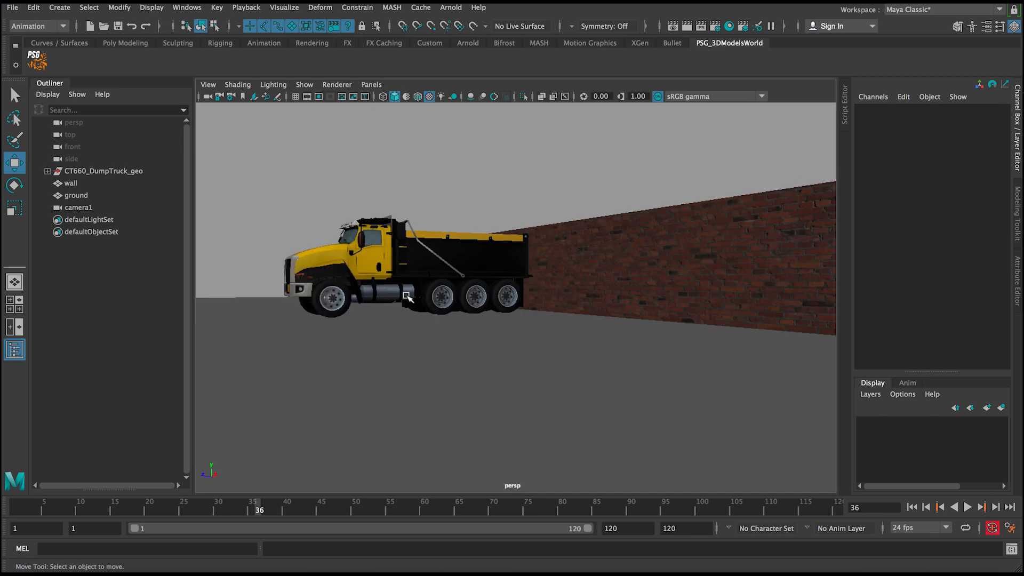
# - Select the whole CT660_DumpTruck_geo group, examine its keyed channels and position near the wall, and clear the selection
pyautogui.click(389, 276)
pyautogui.press('Up')
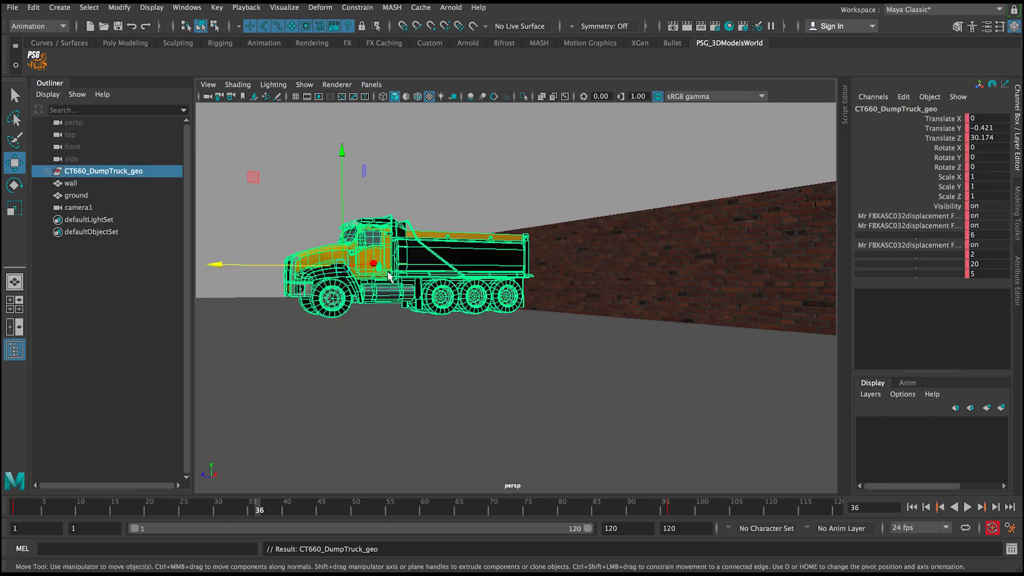
pyautogui.keyDown('alt'); pyautogui.moveTo(389, 275); pyautogui.dragTo(329, 249, button='right'); pyautogui.keyUp('alt')
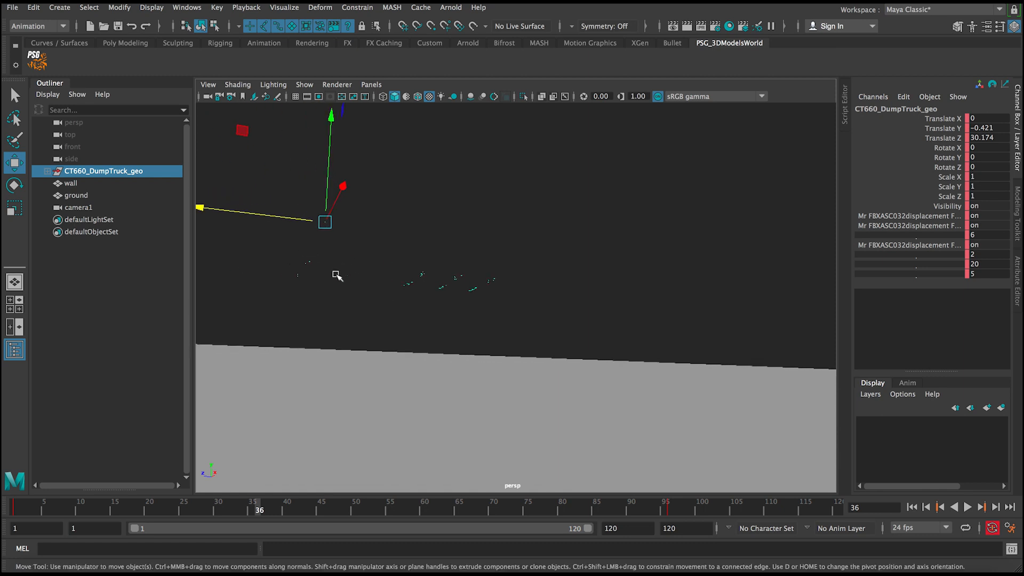
pyautogui.keyDown('alt'); pyautogui.moveTo(336, 275); pyautogui.dragTo(375, 220); pyautogui.keyUp('alt')
pyautogui.press('q')
pyautogui.click(378, 184)
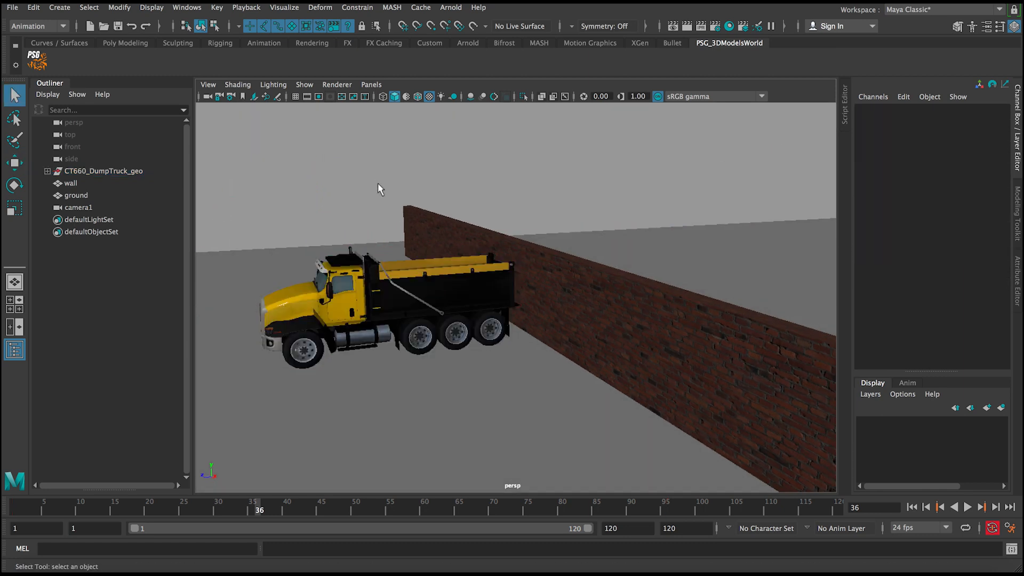
# - Set the current time to frame 25, with a close view of the truck's front emerging from the wall
pyautogui.moveTo(77, 507); pyautogui.dragTo(169, 497)
pyautogui.keyDown('alt'); pyautogui.moveTo(330, 404); pyautogui.dragTo(267, 293); pyautogui.keyUp('alt')
pyautogui.click(409, 327)
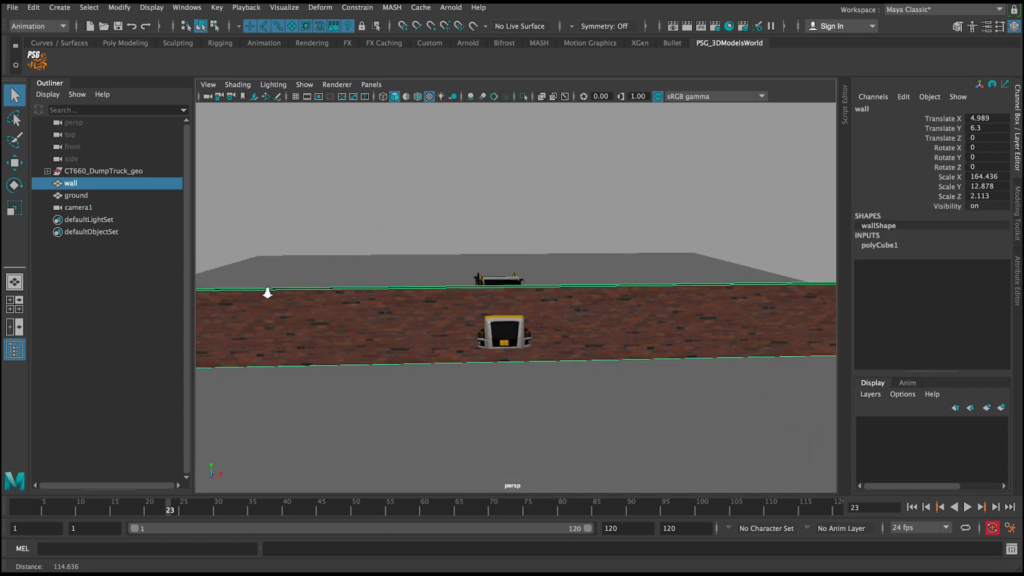
pyautogui.keyDown('alt'); pyautogui.moveTo(478, 309); pyautogui.dragTo(503, 459, button='right'); pyautogui.keyUp('alt')
pyautogui.hotkey('alt', 'v')
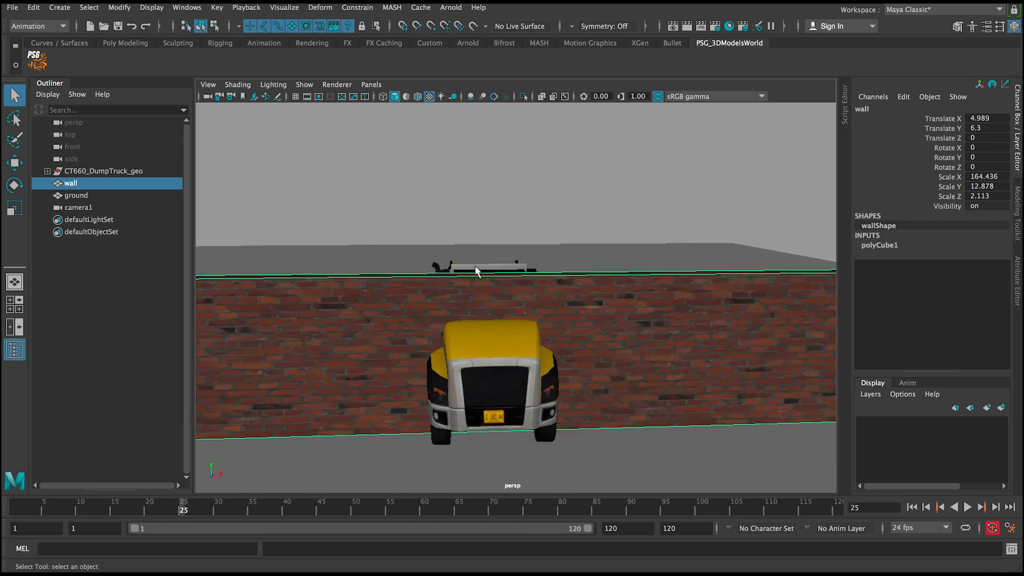
pyautogui.keyDown('alt'); pyautogui.moveTo(494, 299); pyautogui.dragTo(496, 294); pyautogui.keyUp('alt')
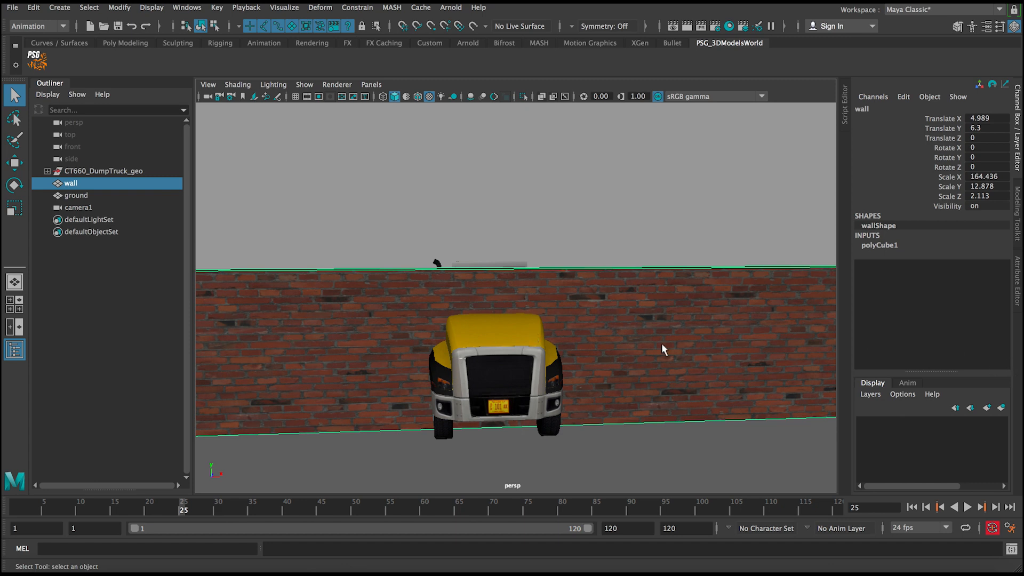
# - Create a display layer containing the CT660_DumpTruck_geo group and name it Truck_Geo
pyautogui.click(104, 171)
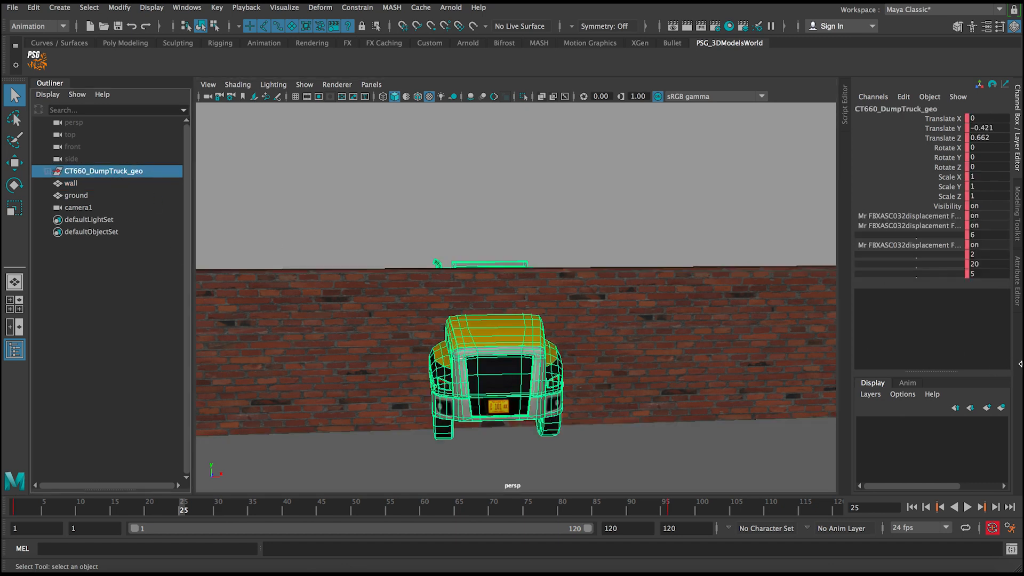
pyautogui.click(1005, 407)
pyautogui.doubleClick(930, 422)
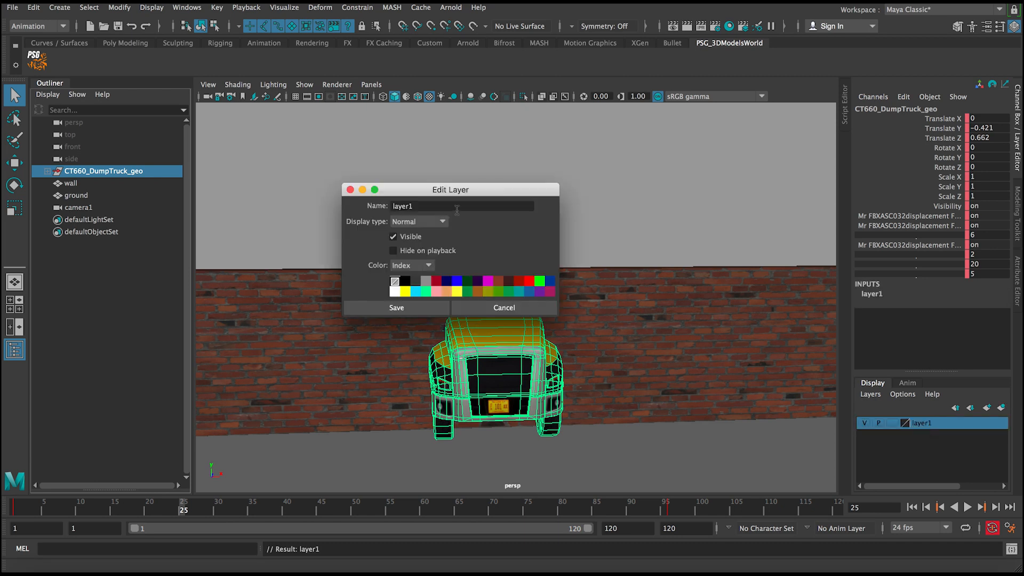
pyautogui.write('Truck-Geo')
pyautogui.click(417, 306)
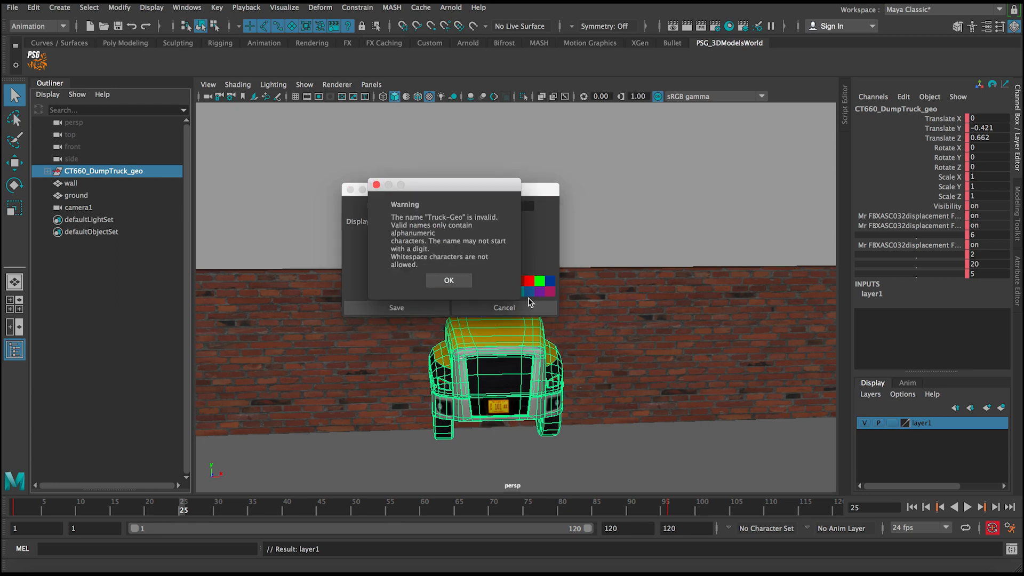
pyautogui.click(527, 299)
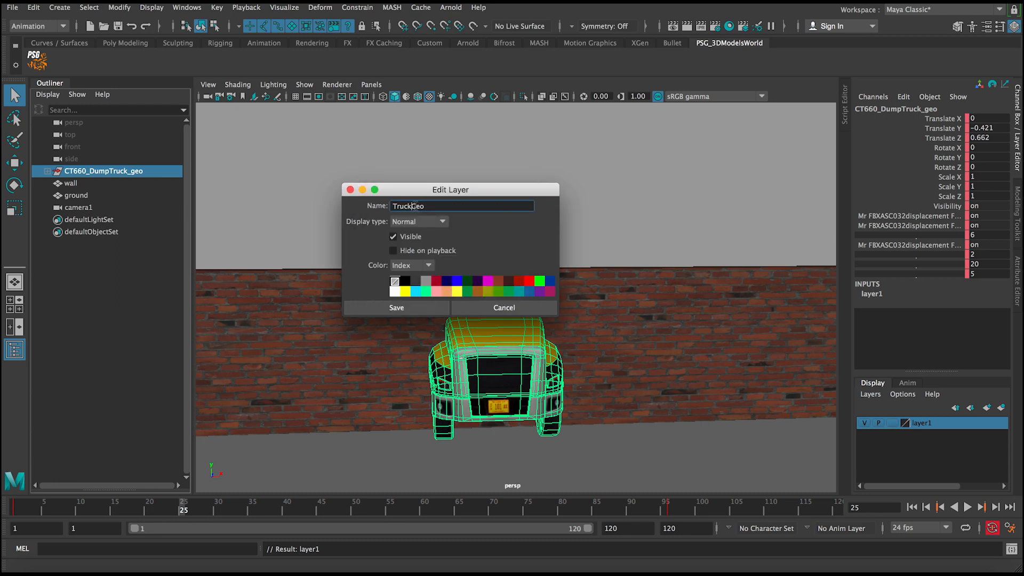
pyautogui.click(403, 308)
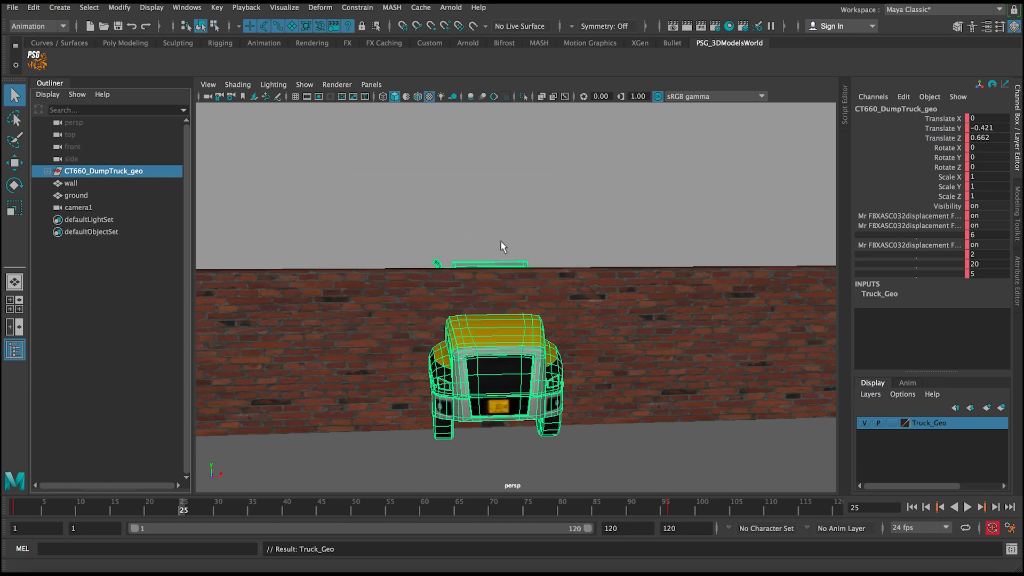
# - Set the Truck_Geo layer's display type to Template and test selecting the objects behind the truck
pyautogui.click(892, 423)
pyautogui.click(440, 333)
pyautogui.moveTo(439, 333); pyautogui.dragTo(492, 360)
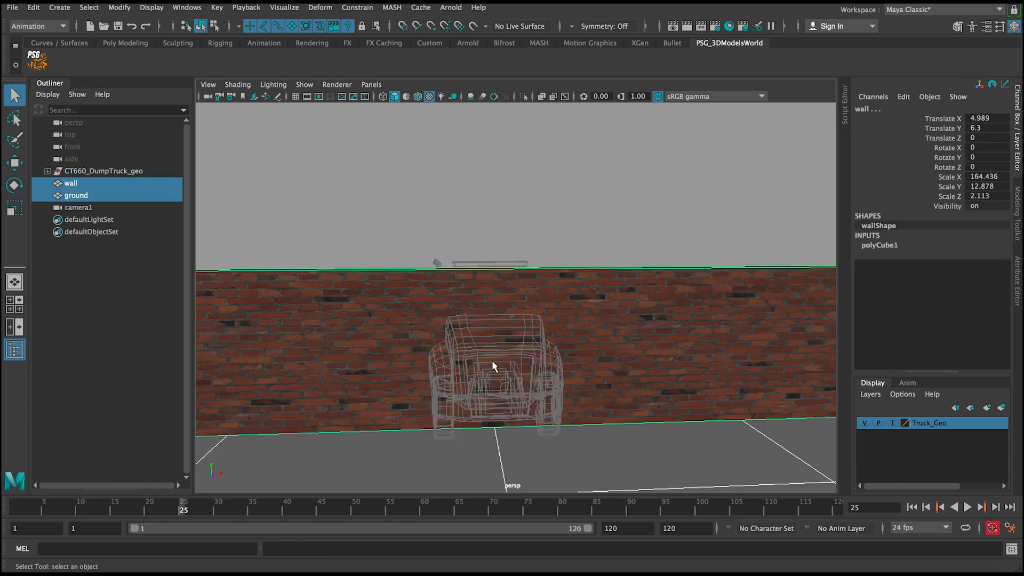
# - Create a display layer containing the ground plane and name it GRound
pyautogui.click(510, 452)
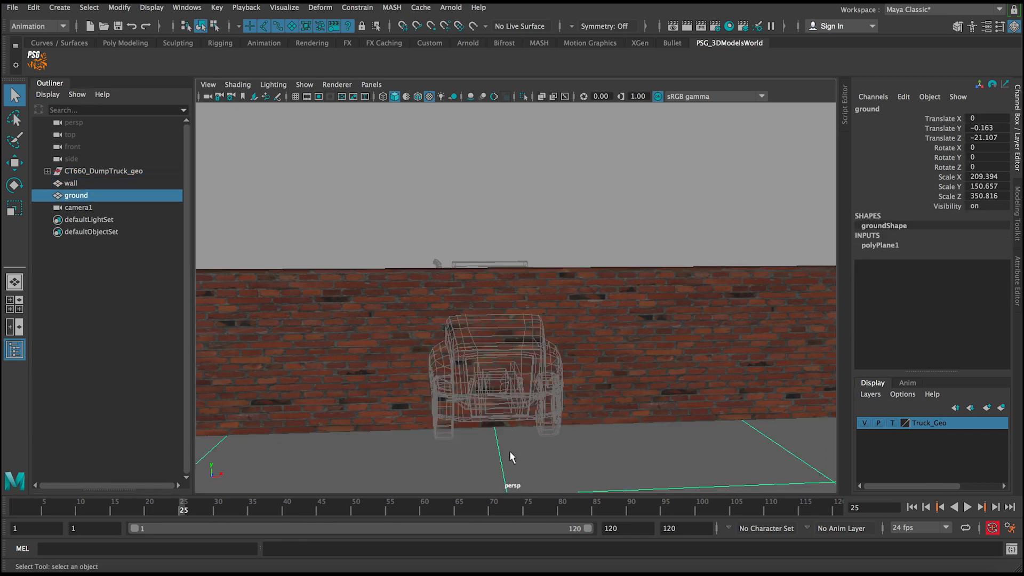
pyautogui.click(1001, 408)
pyautogui.doubleClick(916, 424)
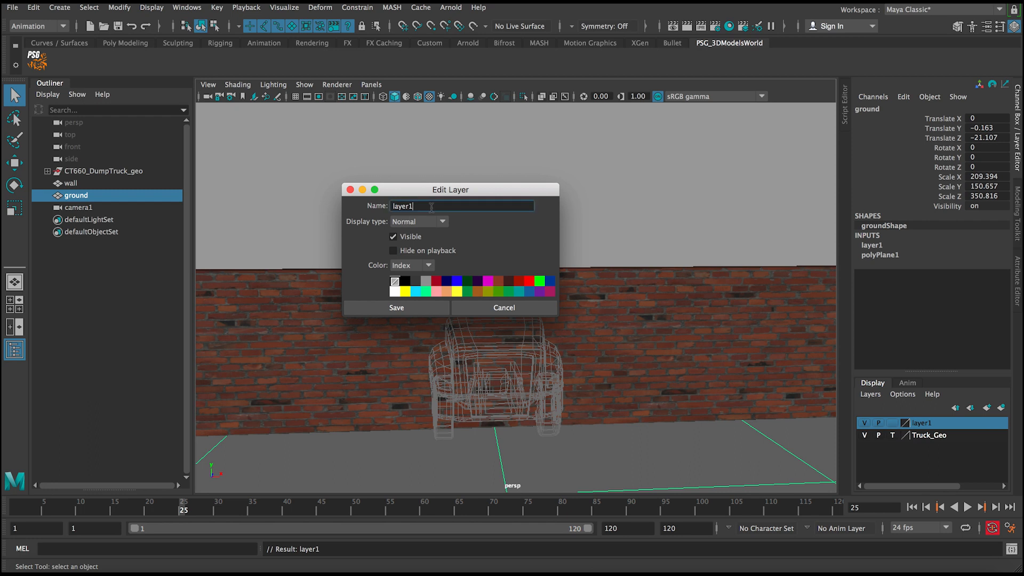
pyautogui.write('GRound')
pyautogui.click(397, 307)
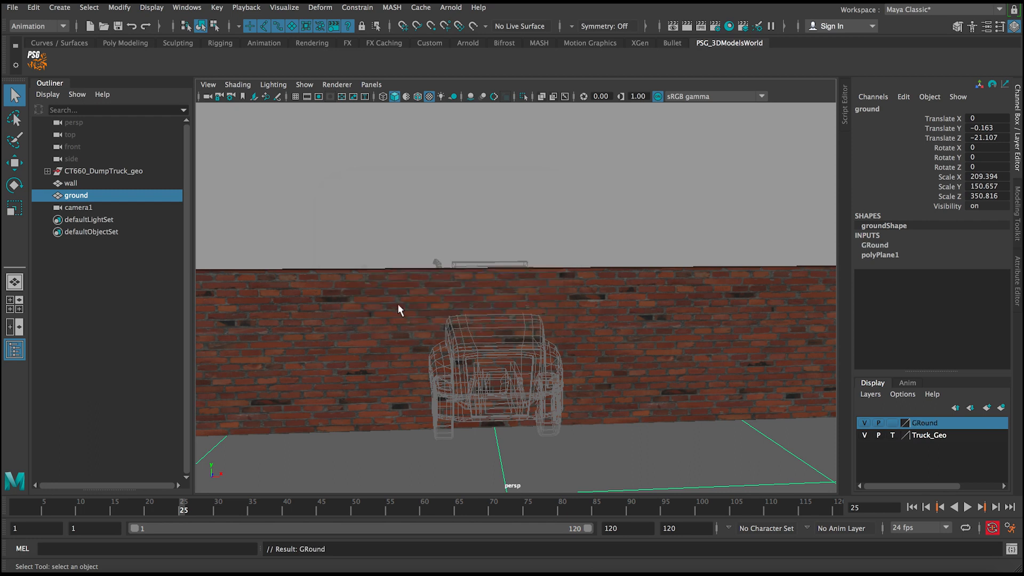
# - Set the GRound layer's display type to Reference and select the brick wall
pyautogui.click(892, 423)
pyautogui.click(892, 423)
pyautogui.click(633, 240)
pyautogui.keyDown('alt'); pyautogui.moveTo(528, 308); pyautogui.dragTo(530, 317); pyautogui.keyUp('alt')
pyautogui.click(425, 287)
pyautogui.keyDown('alt'); pyautogui.moveTo(424, 286); pyautogui.dragTo(446, 275); pyautogui.keyUp('alt')
pyautogui.keyDown('alt'); pyautogui.moveTo(446, 276); pyautogui.dragTo(472, 313, button='right'); pyautogui.keyUp('alt')
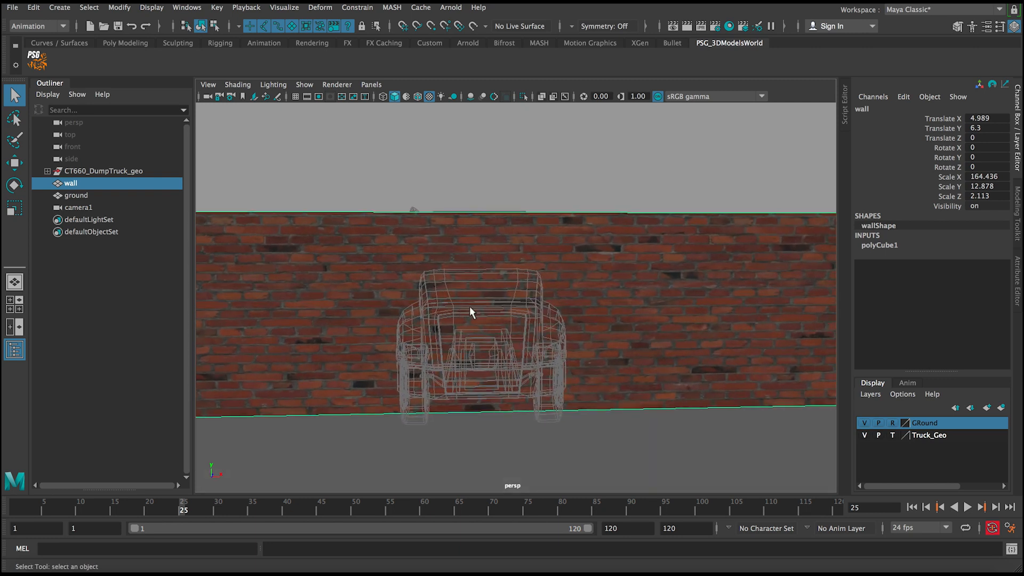
# - Open the Poly Shattering Generator and shatter the selected brick wall
pyautogui.click(37, 65)
pyautogui.moveTo(405, 189); pyautogui.dragTo(685, 125)
pyautogui.moveTo(554, 218)
pyautogui.keyDown('alt'); pyautogui.mouseDown()
pyautogui.moveTo(532, 226)
pyautogui.moveTo(554, 222)
pyautogui.mouseUp(); pyautogui.keyUp('alt')
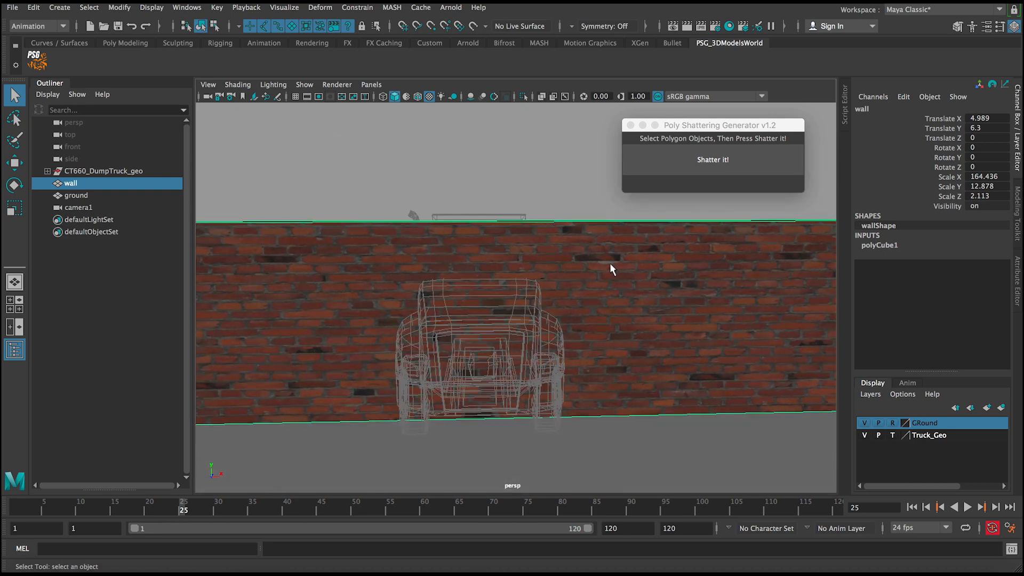
pyautogui.keyDown('alt'); pyautogui.moveTo(609, 264); pyautogui.dragTo(446, 258); pyautogui.keyUp('alt')
pyautogui.moveTo(683, 131); pyautogui.dragTo(696, 133)
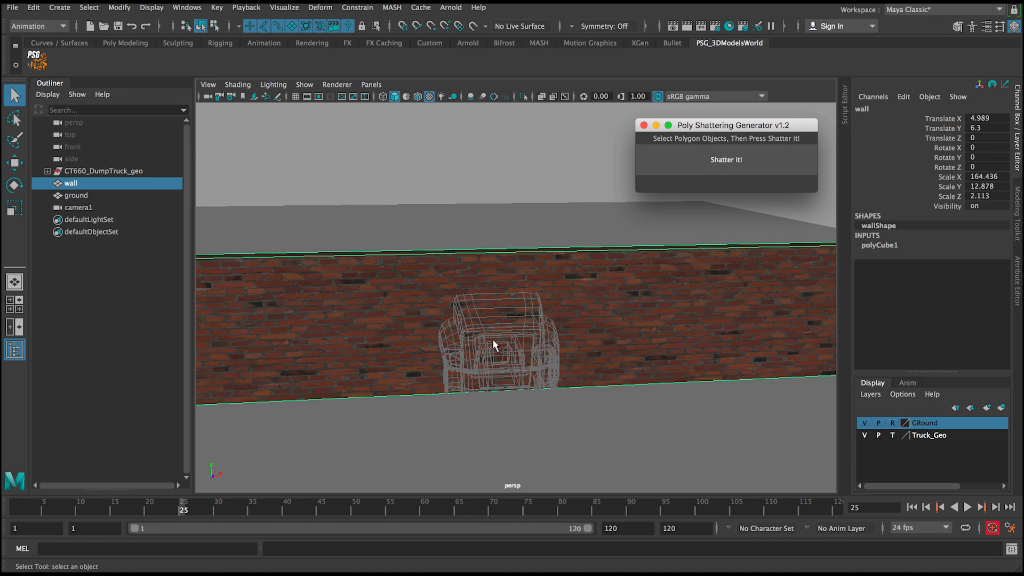
pyautogui.keyDown('alt'); pyautogui.moveTo(492, 339); pyautogui.dragTo(429, 328); pyautogui.keyUp('alt')
pyautogui.keyDown('alt'); pyautogui.moveTo(521, 261); pyautogui.dragTo(594, 263); pyautogui.keyUp('alt')
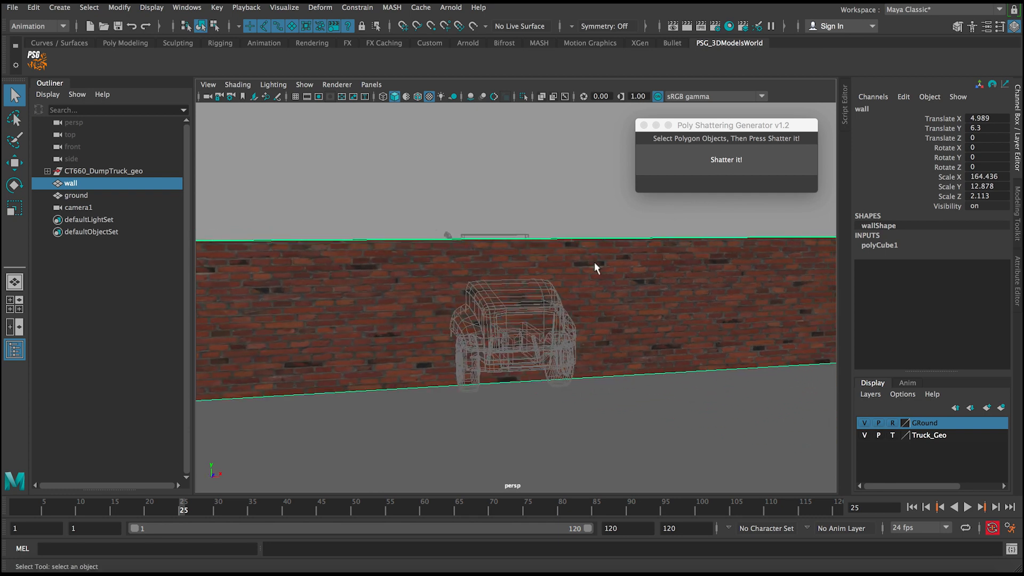
pyautogui.moveTo(710, 122); pyautogui.dragTo(715, 120)
pyautogui.click(594, 230)
pyautogui.click(577, 247)
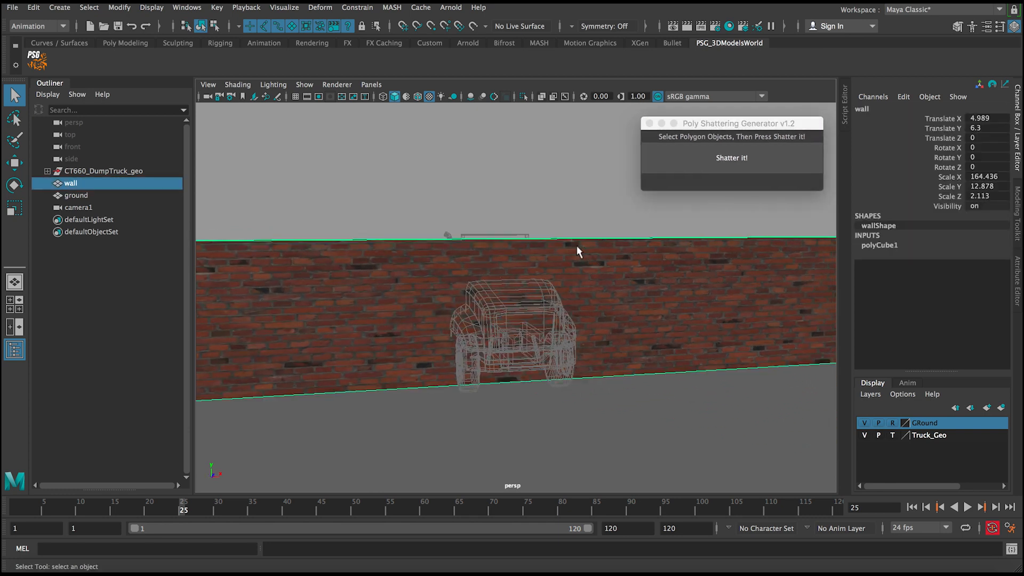
pyautogui.click(703, 160)
# - Enable Wireframe on Shaded in the perspective view to reveal the wall's shard edges
pyautogui.click(238, 85)
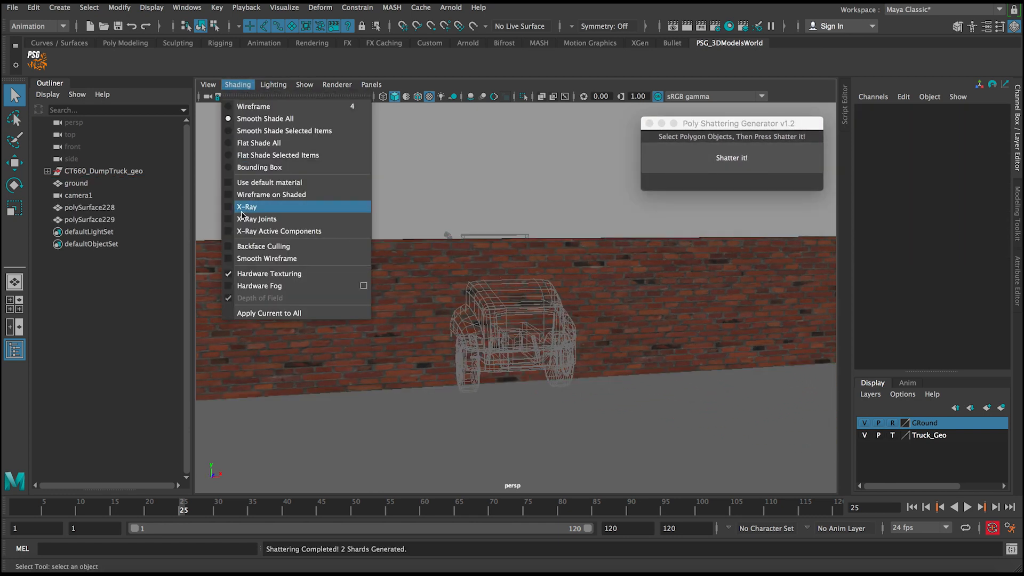
pyautogui.click(267, 195)
pyautogui.moveTo(511, 293)
pyautogui.keyDown('alt'); pyautogui.mouseDown()
pyautogui.moveTo(471, 292)
pyautogui.moveTo(537, 268)
pyautogui.mouseUp(); pyautogui.keyUp('alt')
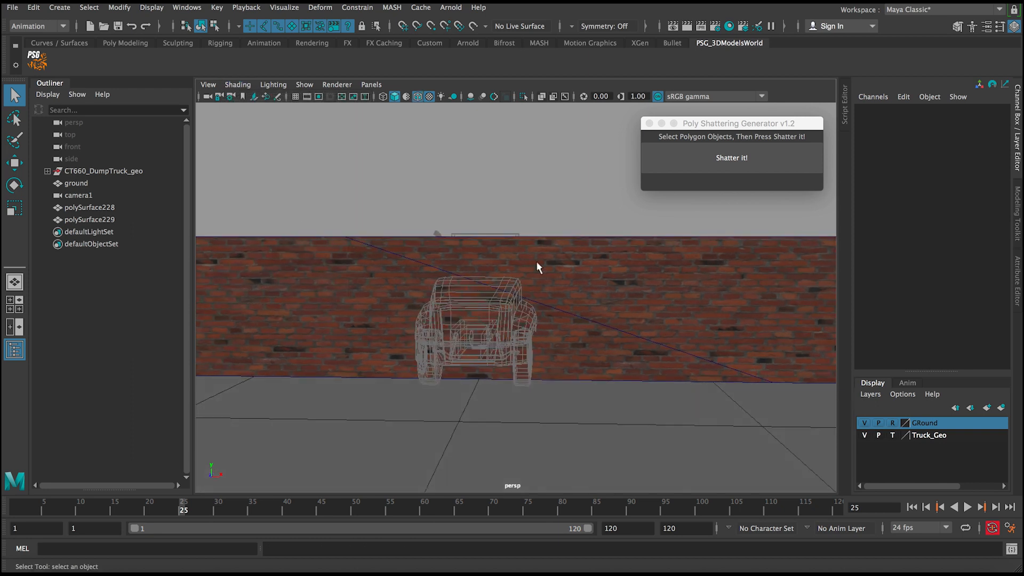
# - Select both wall pieces and shatter them together, and shatter the resulting shard along the wall's top edge left of the truck again
pyautogui.keyDown('alt'); pyautogui.moveTo(477, 303); pyautogui.dragTo(379, 270, button='right'); pyautogui.keyUp('alt')
pyautogui.click(418, 286)
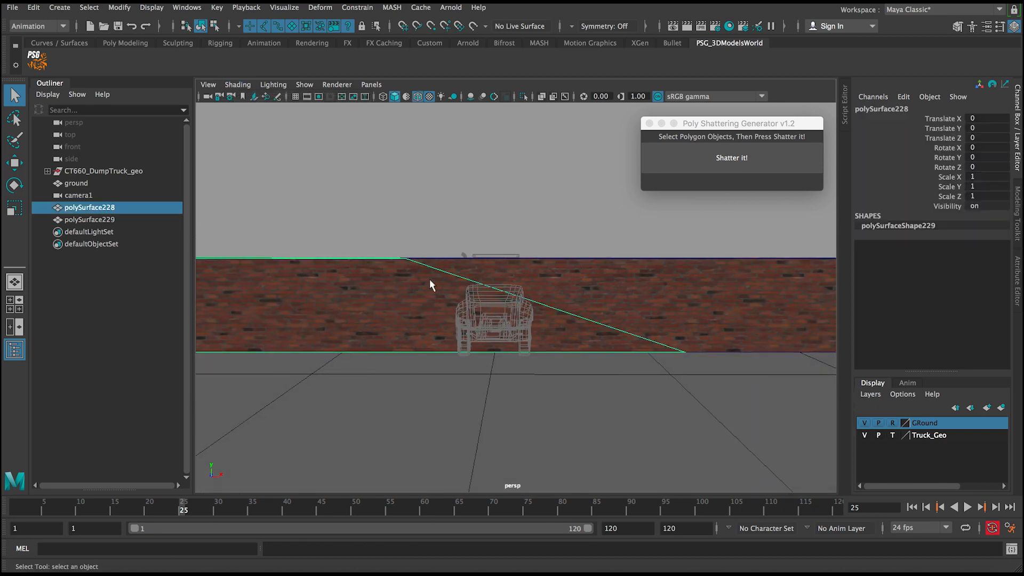
pyautogui.click(436, 303)
pyautogui.keyDown('alt'); pyautogui.moveTo(482, 281); pyautogui.dragTo(496, 316, button='right'); pyautogui.keyUp('alt')
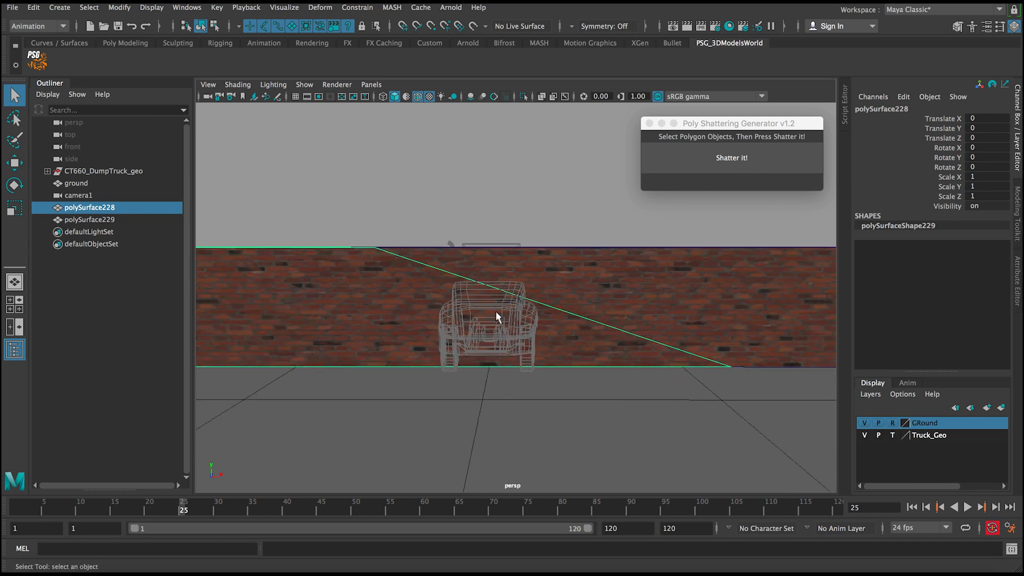
pyautogui.keyDown('shift'); pyautogui.click(531, 273); pyautogui.keyUp('shift')
pyautogui.click(715, 167)
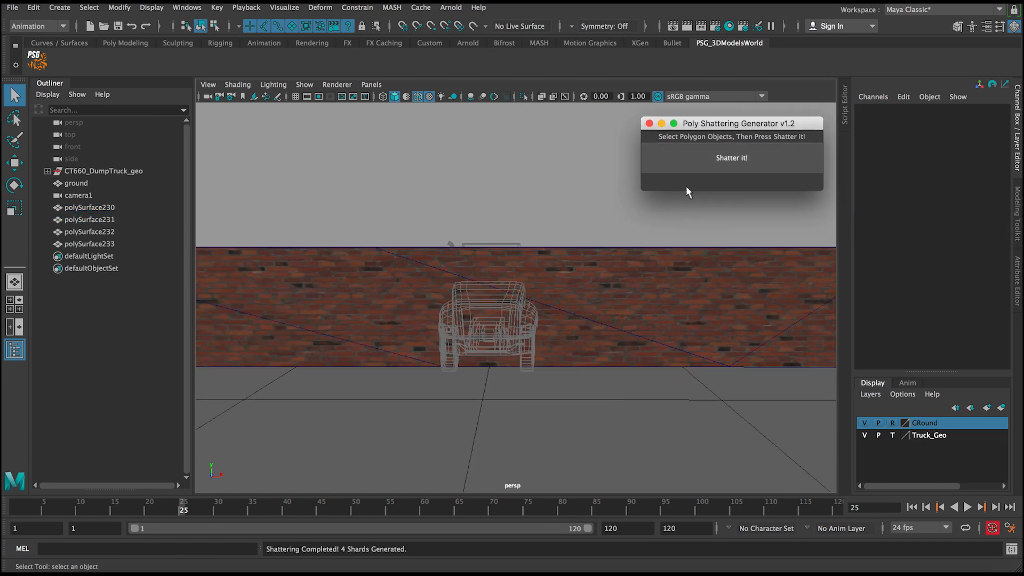
pyautogui.click(424, 273)
pyautogui.click(687, 169)
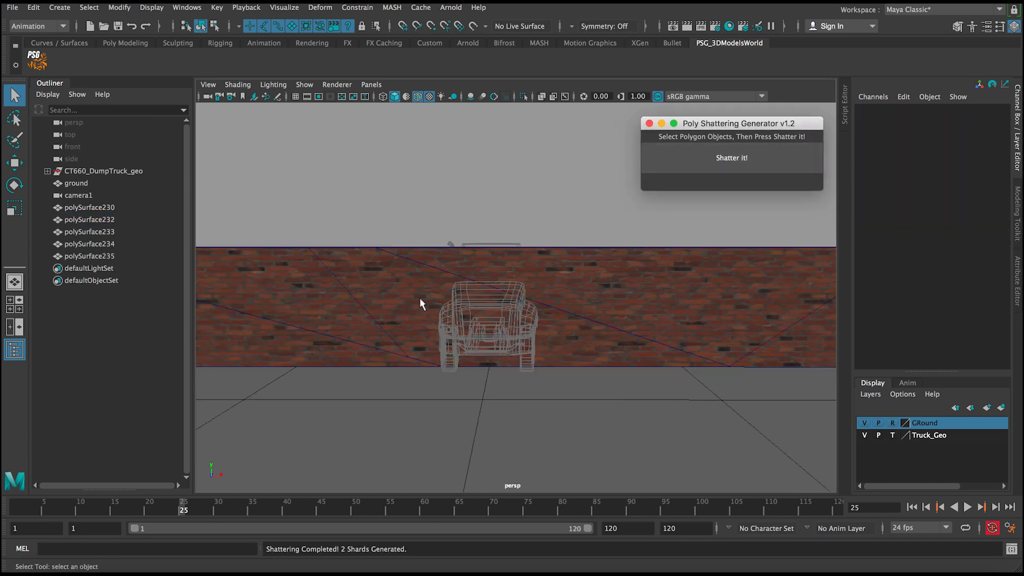
# - Shatter the shard behind the truck's left side, and shatter the resulting piece there once more
pyautogui.click(421, 300)
pyautogui.click(692, 174)
pyautogui.click(421, 296)
pyautogui.click(722, 161)
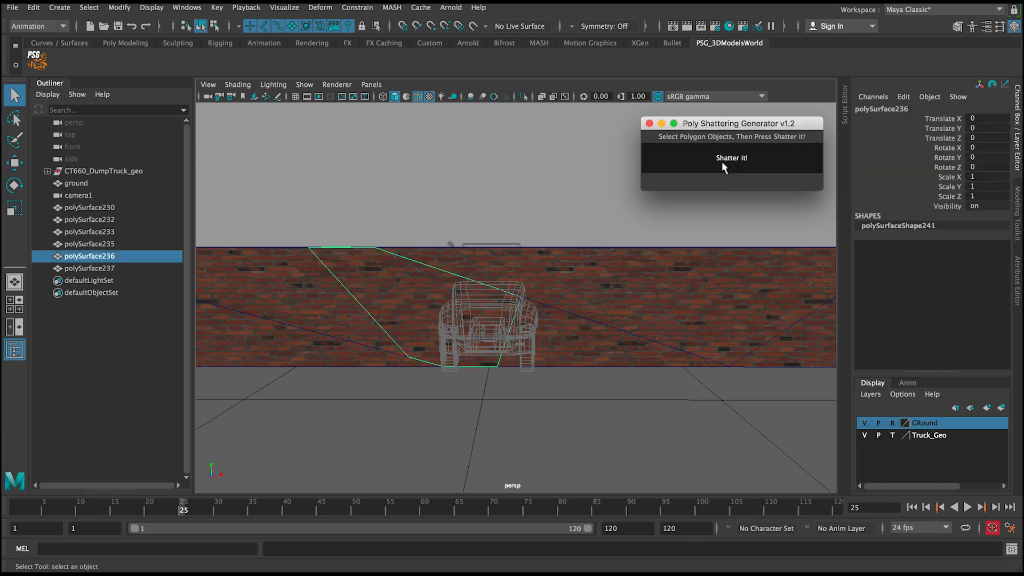
# - Shatter the large upper shard above and right of the truck, and re-shatter its piece nearest the truck
pyautogui.click(497, 274)
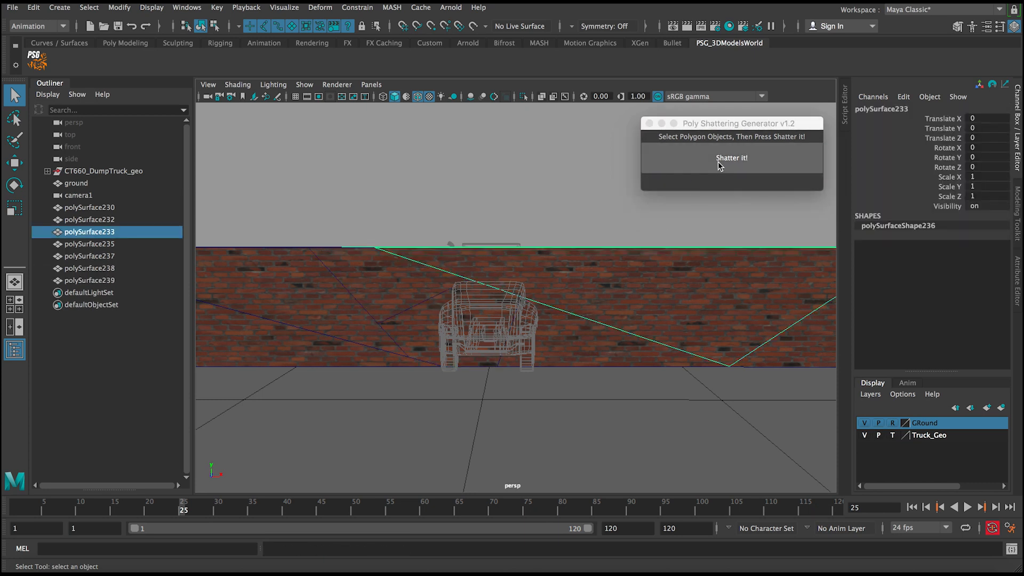
pyautogui.click(718, 162)
pyautogui.click(565, 287)
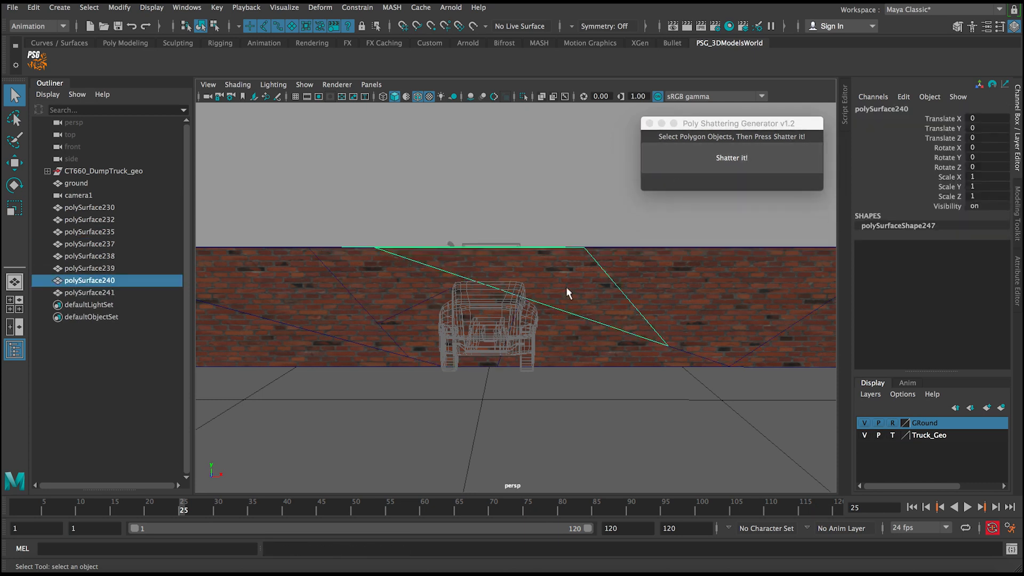
pyautogui.click(682, 161)
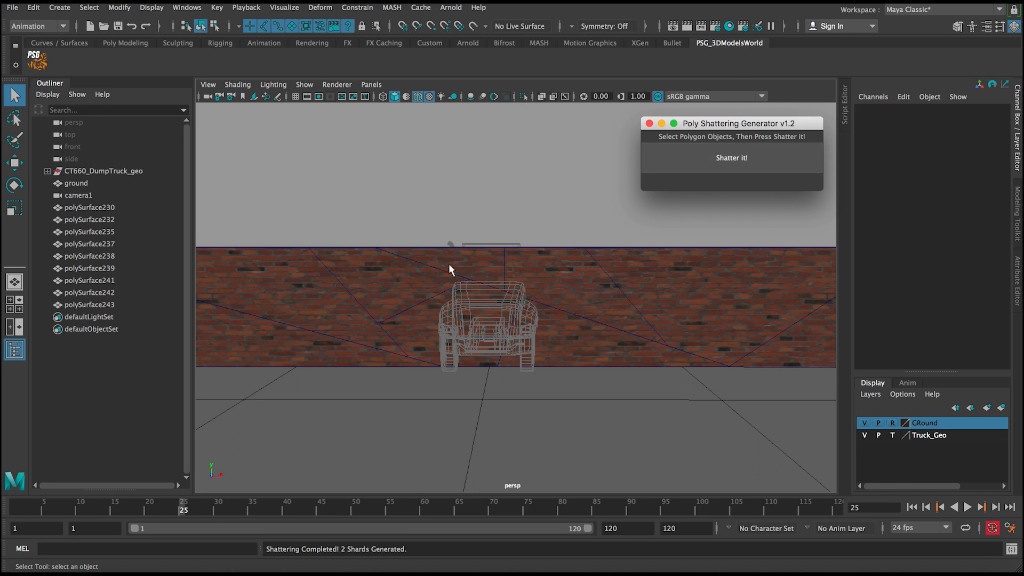
# - Select all shards around the truck, exclude the long lower-left base shard, and shatter the selection
pyautogui.moveTo(424, 223); pyautogui.dragTo(538, 379)
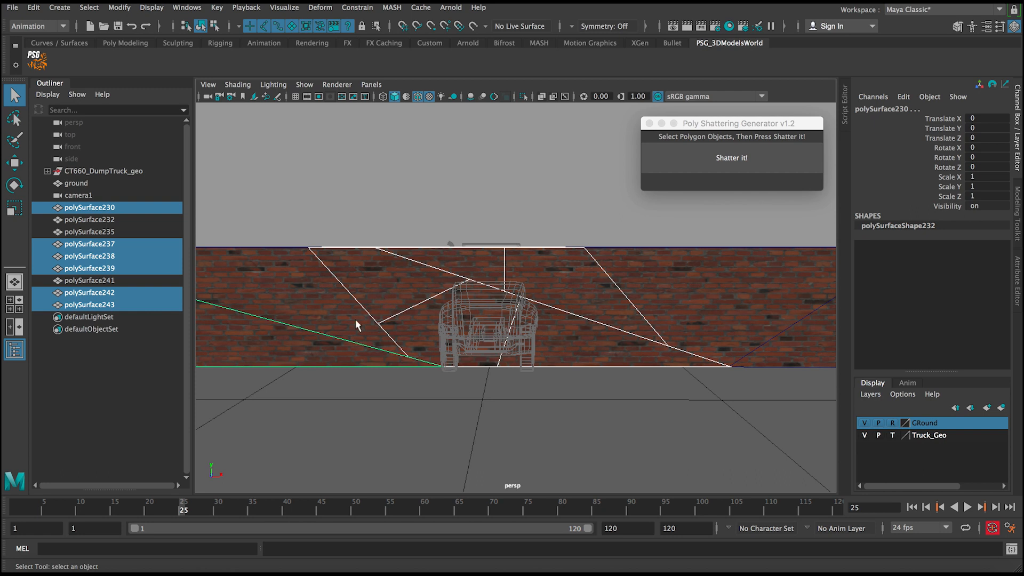
pyautogui.keyDown('shift'); pyautogui.click(327, 346); pyautogui.keyUp('shift')
pyautogui.click(672, 162)
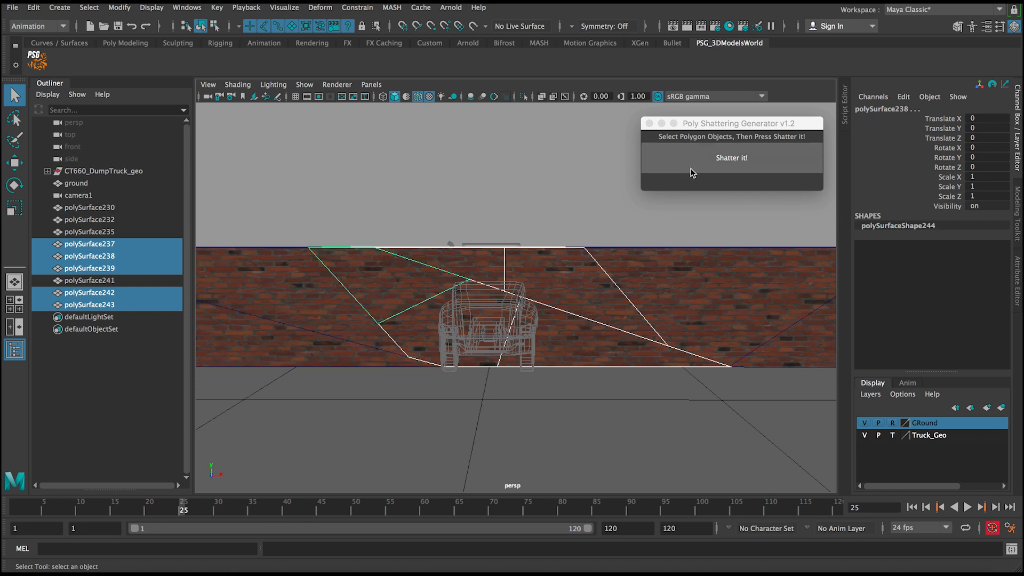
# - Shatter the base shard right of the truck and the two upper shards along the wall right of the cab
pyautogui.click(559, 332)
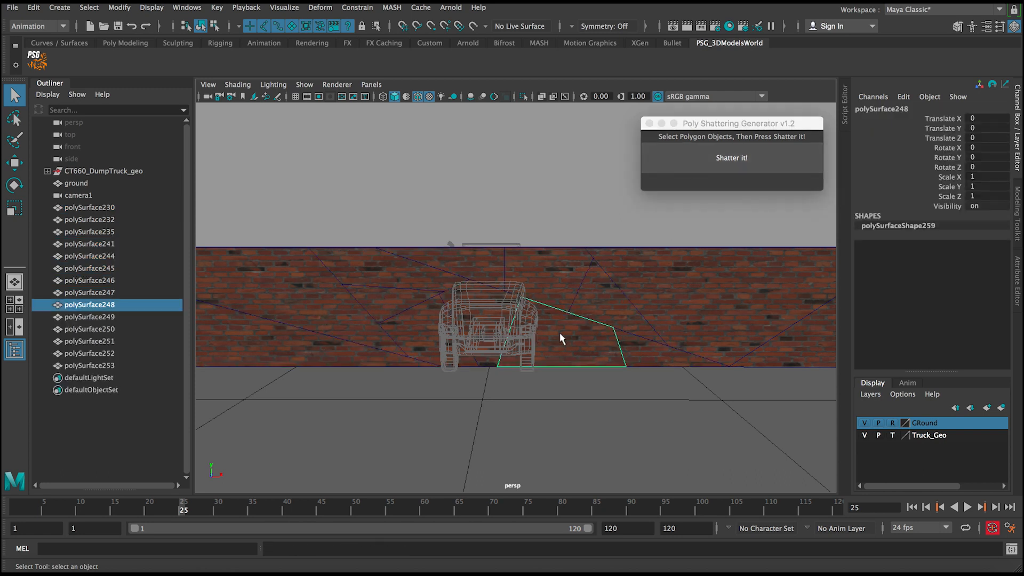
pyautogui.click(707, 170)
pyautogui.click(609, 281)
pyautogui.click(694, 160)
pyautogui.click(565, 271)
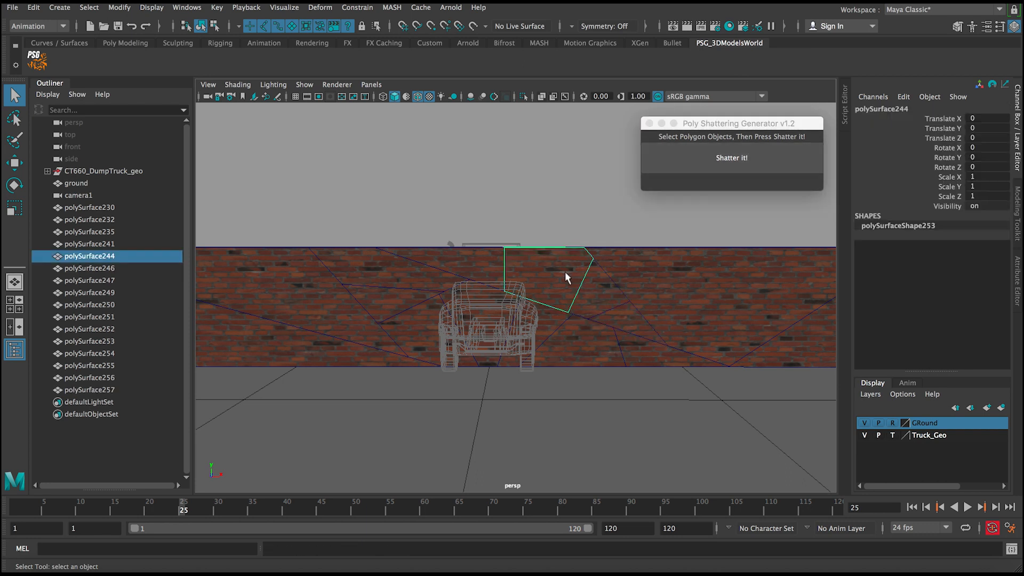
pyautogui.click(674, 181)
pyautogui.click(685, 170)
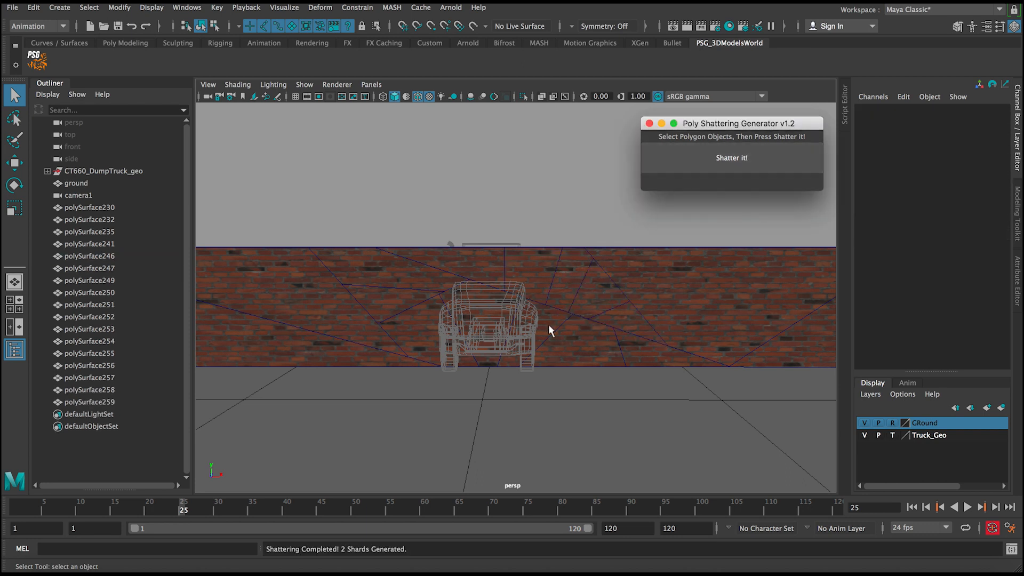
# - Shatter the smaller shard at the wall's base beside the truck's right wheel
pyautogui.scroll(4, 514, 321)
pyautogui.click(588, 367)
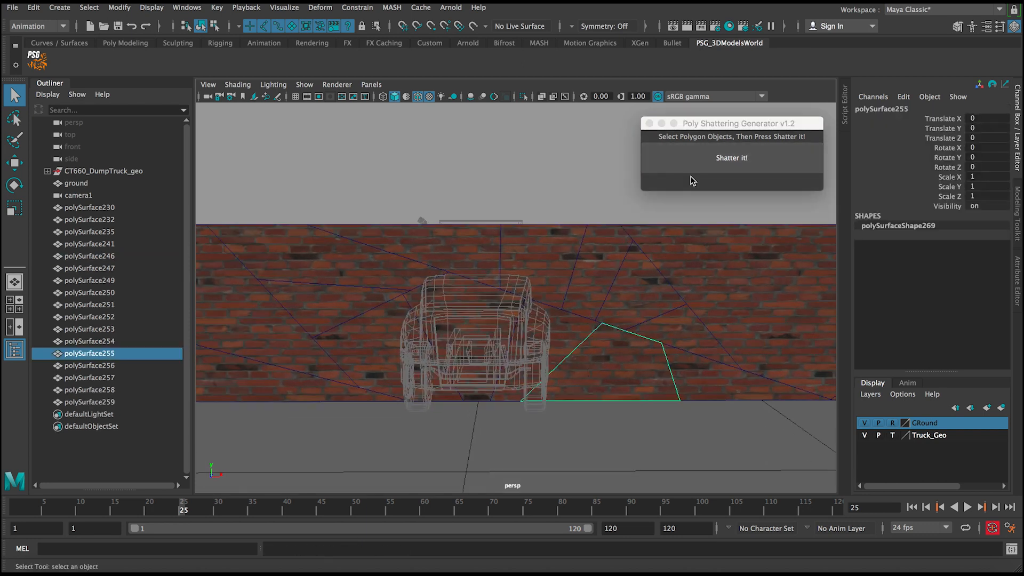
pyautogui.click(693, 160)
# - Shatter the long shard at the wall's base left of the truck, and re-shatter its base piece twice
pyautogui.click(360, 387)
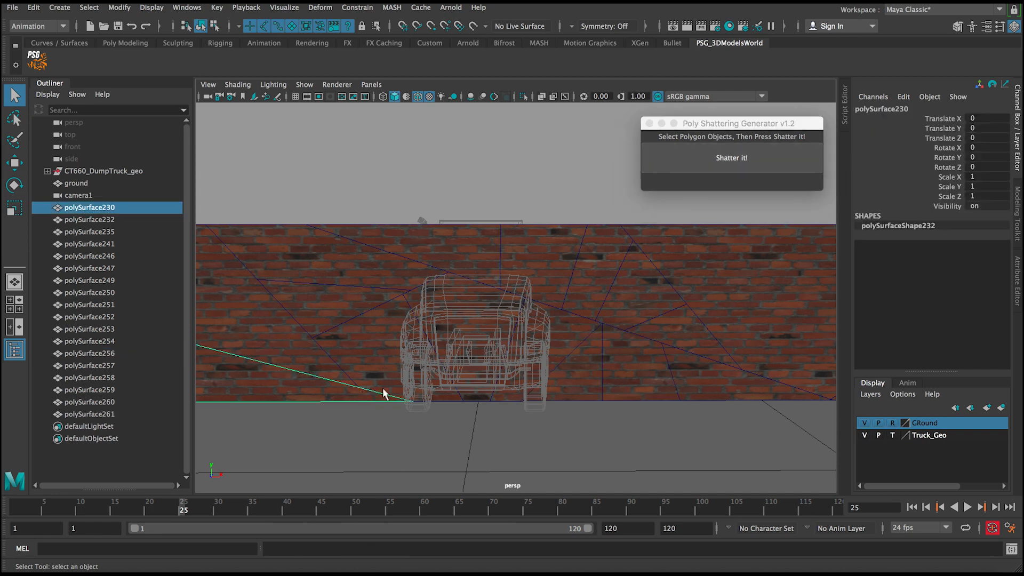
pyautogui.click(677, 164)
pyautogui.click(344, 391)
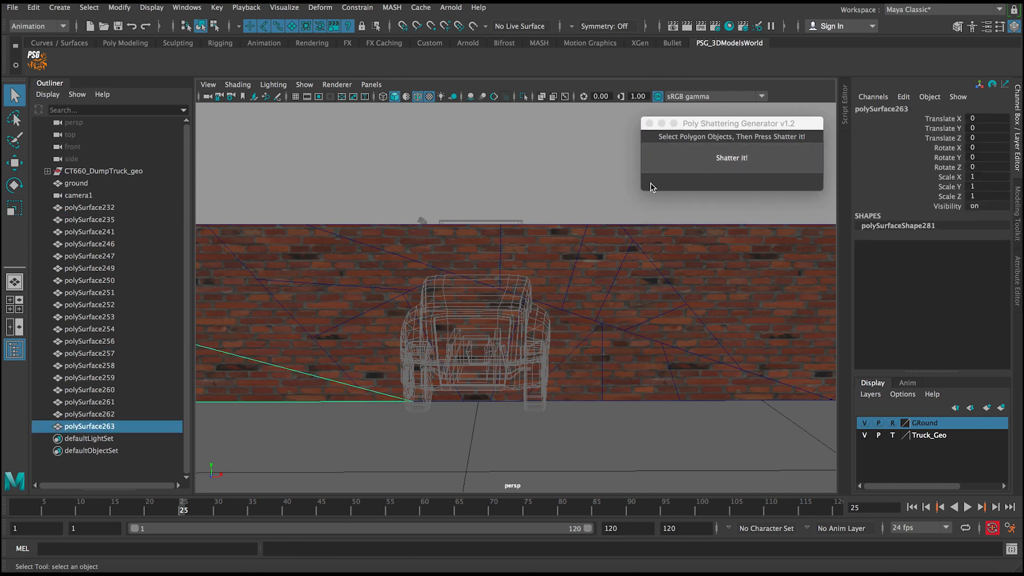
pyautogui.click(657, 163)
pyautogui.click(348, 395)
pyautogui.scroll(-3, 564, 214)
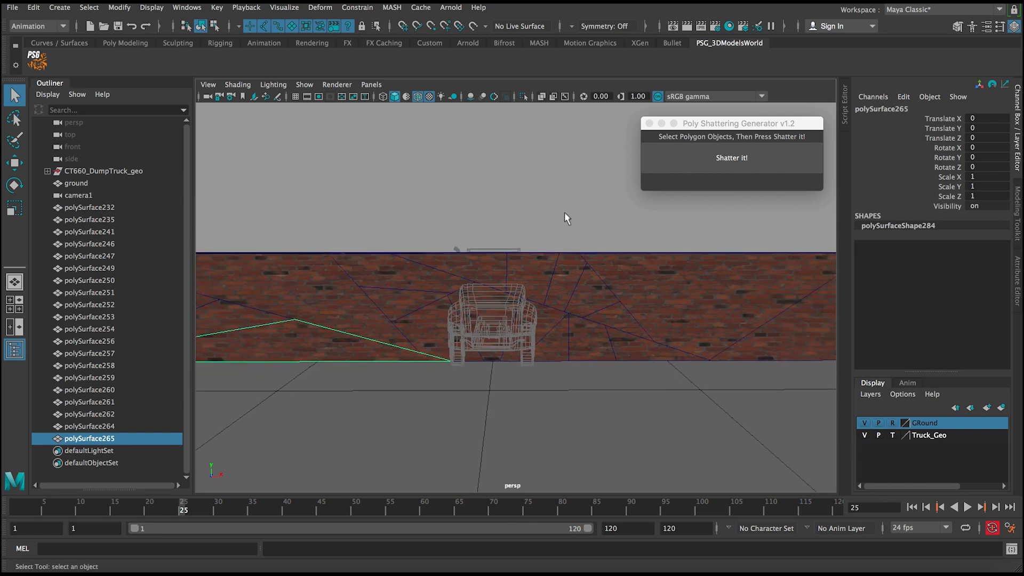
pyautogui.click(693, 160)
# - Shatter the remaining base shard left of the truck three more times, picking the piece nearer the wheel each time
pyautogui.click(371, 376)
pyautogui.click(677, 164)
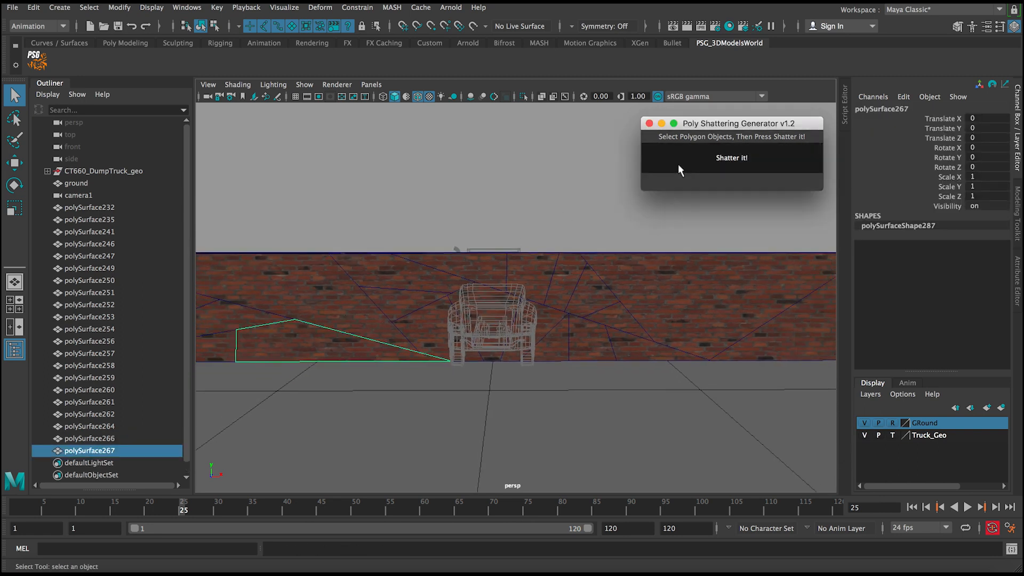
pyautogui.click(412, 355)
pyautogui.click(692, 172)
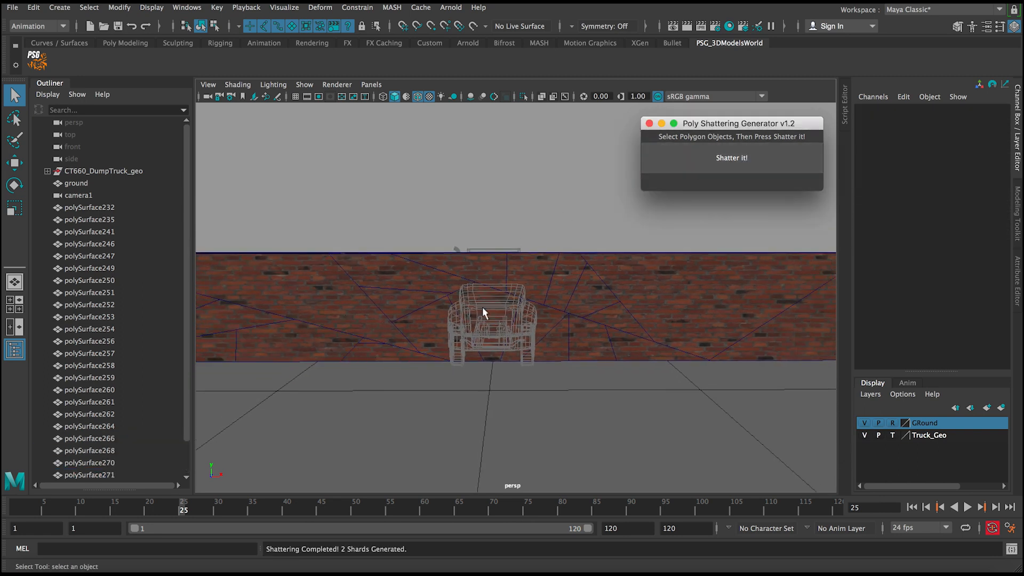
pyautogui.click(409, 354)
pyautogui.click(662, 166)
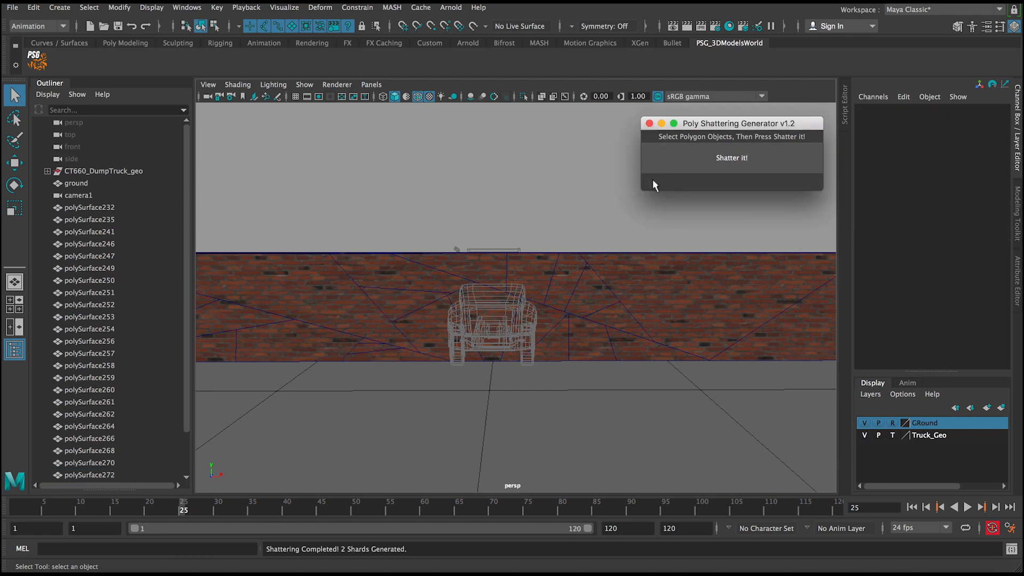
# - Shatter the mid-height shard beside the truck's left fender, and re-shatter the piece just below it
pyautogui.click(424, 330)
pyautogui.click(693, 170)
pyautogui.click(434, 335)
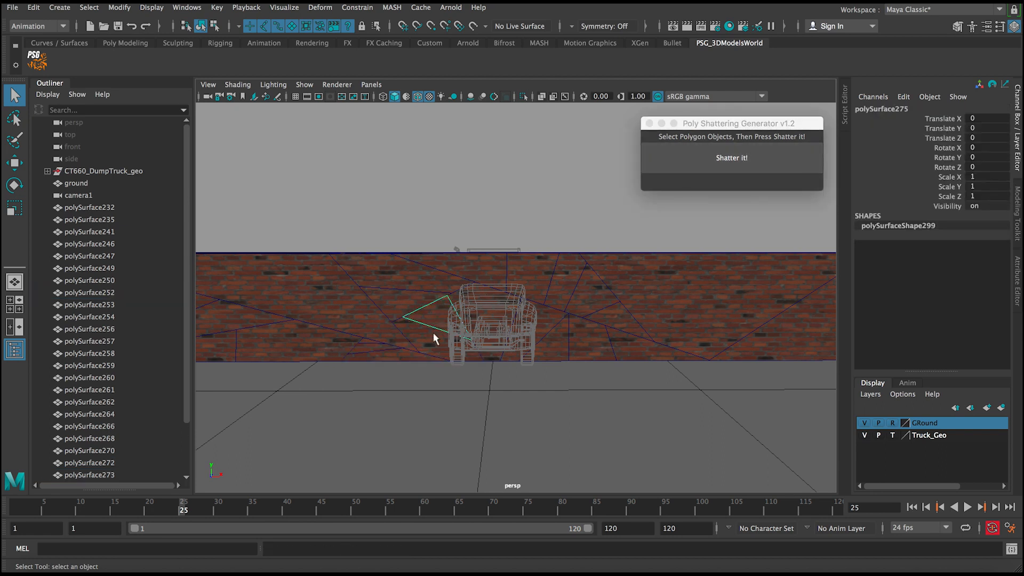
pyautogui.click(672, 165)
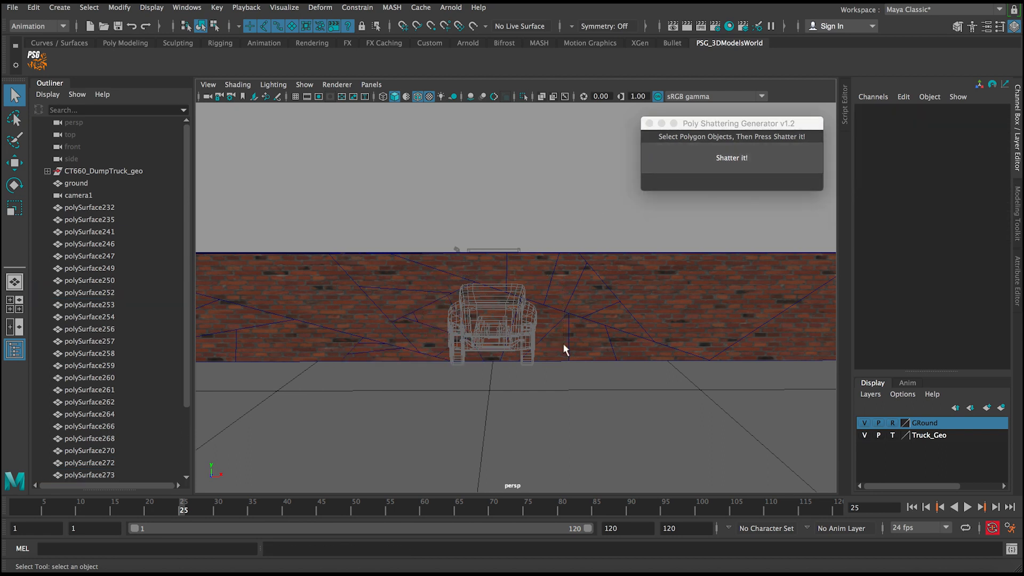
# - Select all shards directly around the truck's body and shatter them together twice
pyautogui.moveTo(448, 282); pyautogui.dragTo(564, 345)
pyautogui.click(692, 169)
pyautogui.moveTo(456, 276); pyautogui.dragTo(581, 346)
pyautogui.click(675, 162)
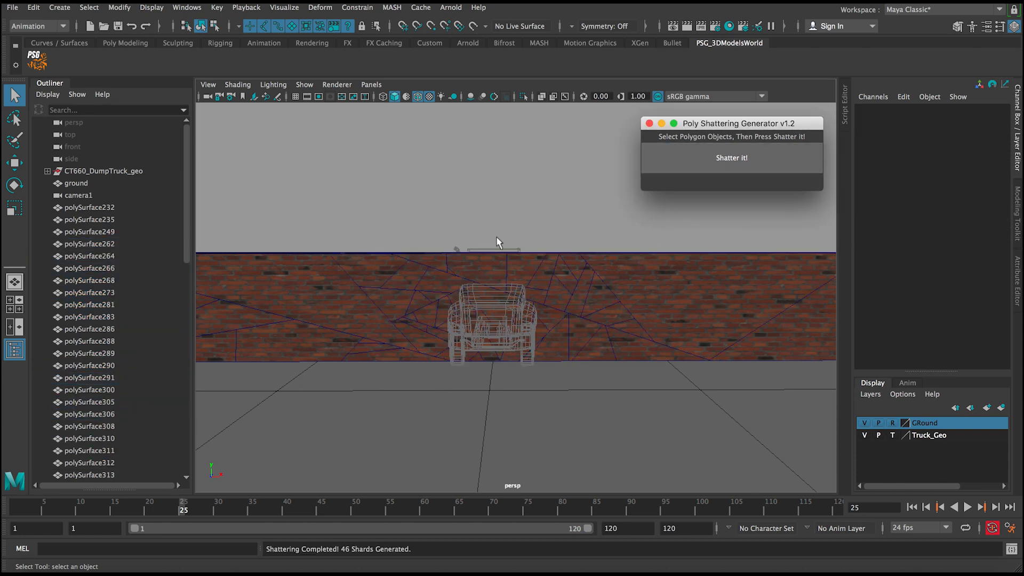
# - Shatter the single shard directly behind the truck's cab
pyautogui.scroll(3, 498, 243)
pyautogui.click(491, 309)
pyautogui.click(695, 155)
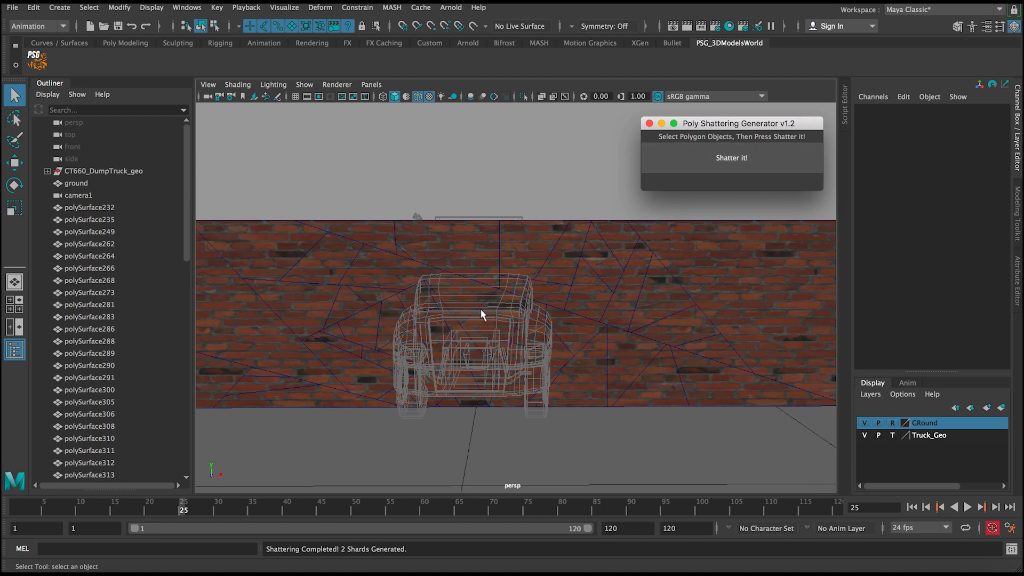
# - Shatter the low shards beside the truck's left wheel one after another, three times in total
pyautogui.moveTo(481, 310)
pyautogui.keyDown('alt'); pyautogui.mouseDown()
pyautogui.moveTo(536, 303)
pyautogui.moveTo(490, 300)
pyautogui.mouseUp(); pyautogui.keyUp('alt')
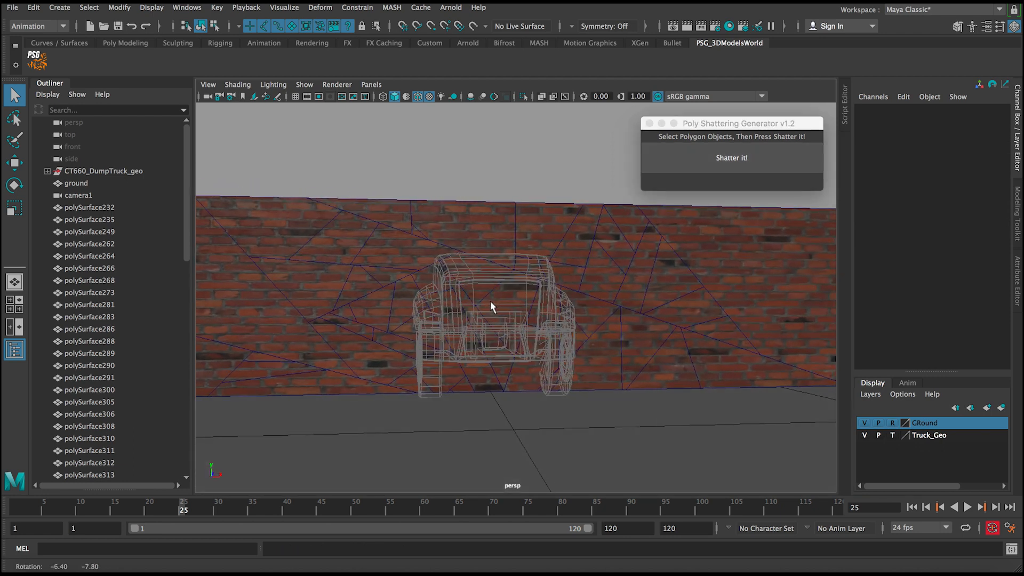
pyautogui.click(380, 368)
pyautogui.click(736, 158)
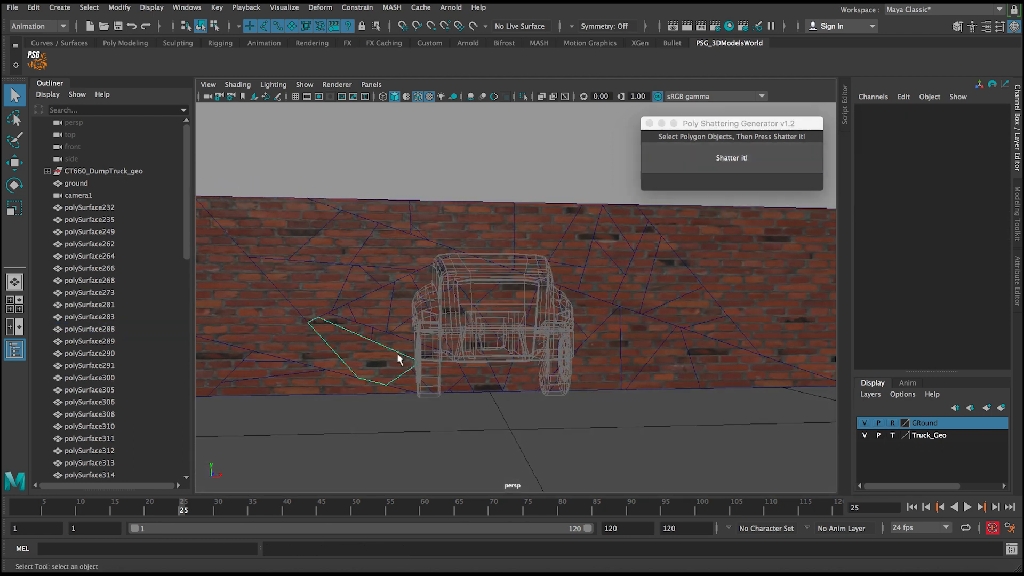
pyautogui.click(397, 353)
pyautogui.click(732, 158)
pyautogui.click(395, 364)
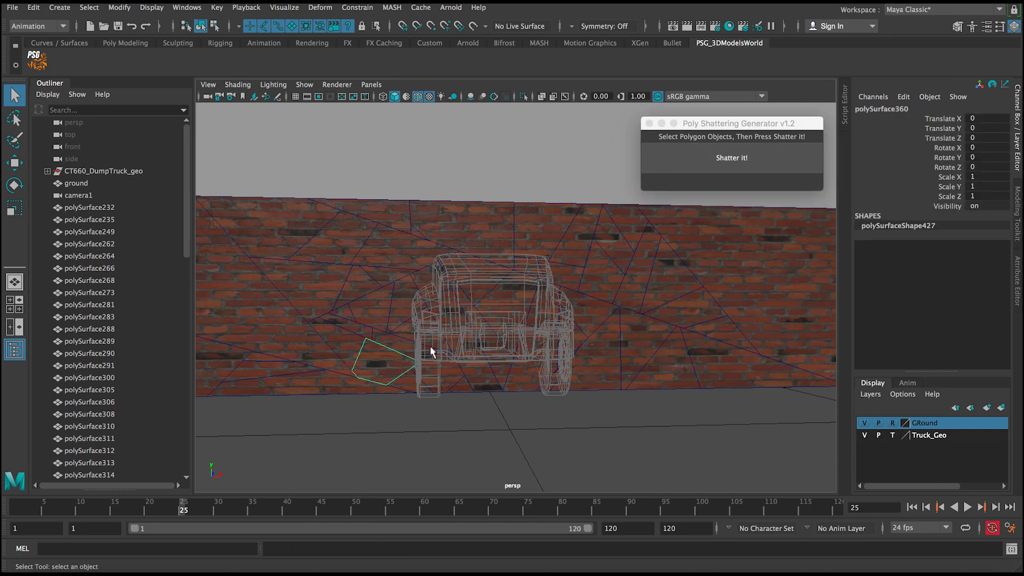
pyautogui.keyDown('alt'); pyautogui.moveTo(430, 346); pyautogui.dragTo(431, 317); pyautogui.keyUp('alt')
pyautogui.click(656, 170)
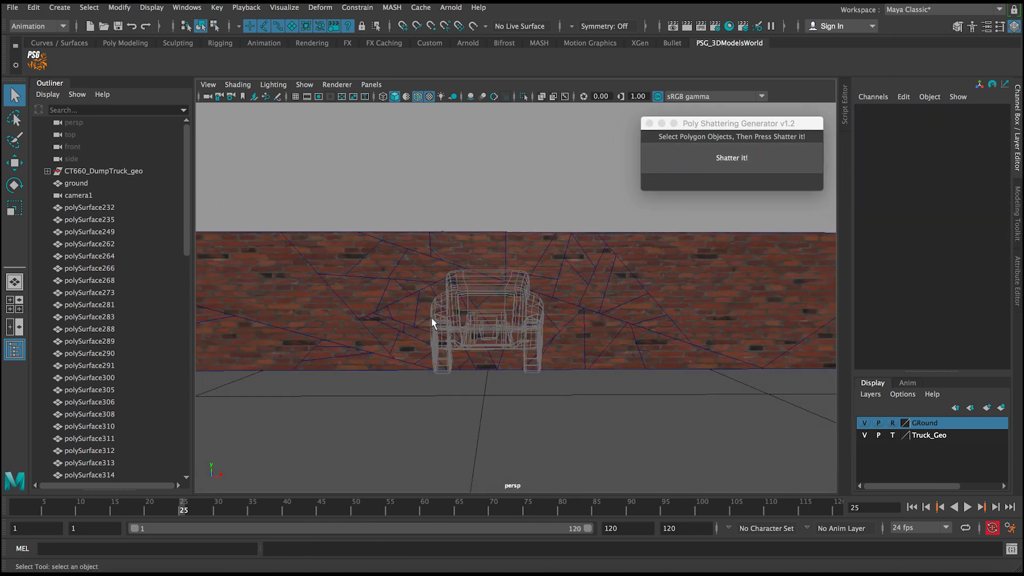
pyautogui.keyDown('alt'); pyautogui.moveTo(559, 284); pyautogui.dragTo(380, 251, button='right'); pyautogui.keyUp('alt')
pyautogui.keyDown('alt'); pyautogui.moveTo(380, 251); pyautogui.dragTo(382, 260, button='middle'); pyautogui.keyUp('alt')
pyautogui.keyDown('alt'); pyautogui.moveTo(383, 260); pyautogui.dragTo(320, 267); pyautogui.keyUp('alt')
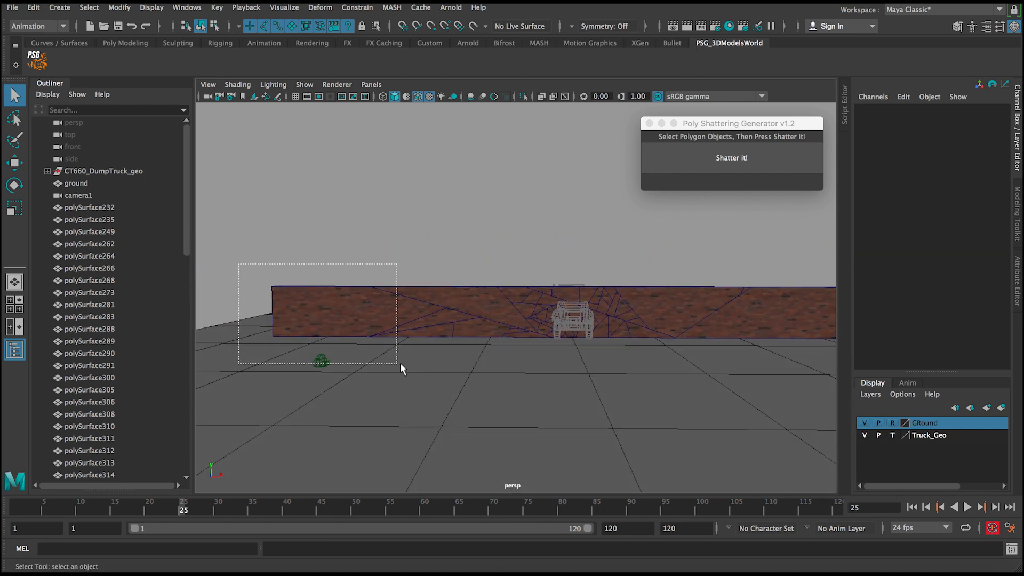
pyautogui.moveTo(530, 347); pyautogui.dragTo(530, 344)
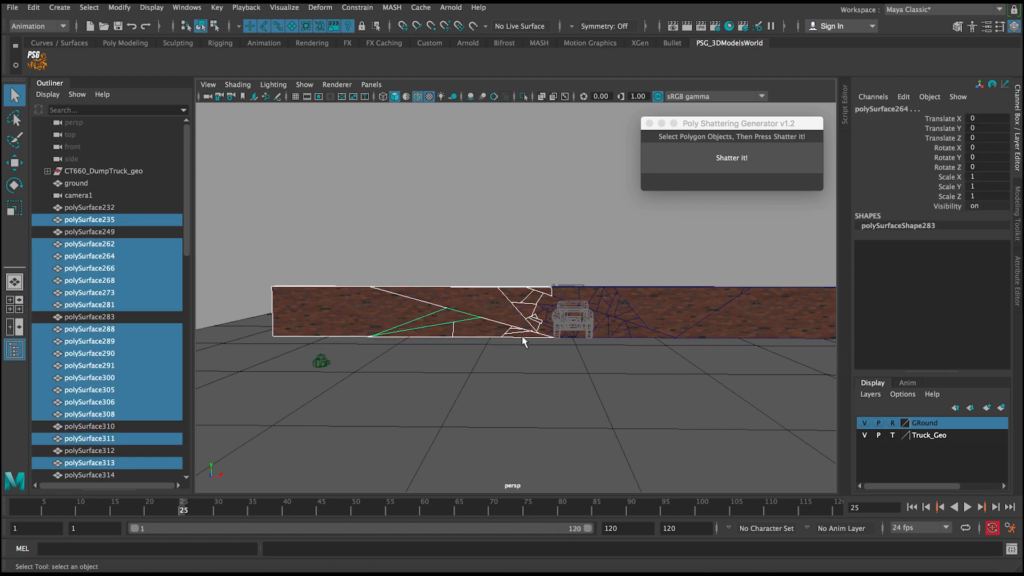
pyautogui.moveTo(522, 335)
pyautogui.keyDown('alt'); pyautogui.mouseDown(button='right')
pyautogui.moveTo(571, 407)
pyautogui.moveTo(536, 329)
pyautogui.mouseUp(button='right'); pyautogui.keyUp('alt')
pyautogui.keyDown('alt'); pyautogui.moveTo(535, 329); pyautogui.dragTo(479, 289); pyautogui.keyUp('alt')
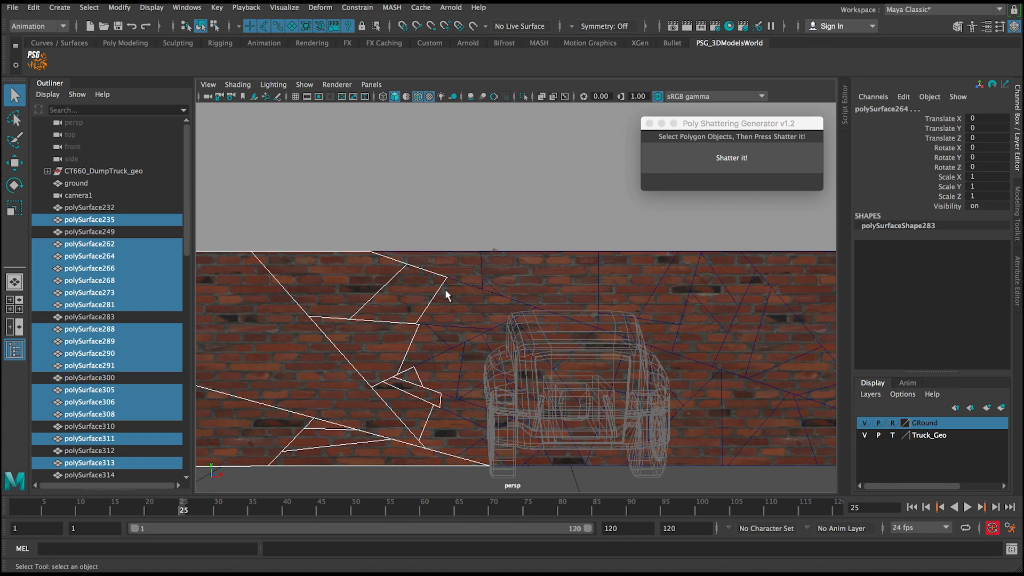
pyautogui.keyDown('shift'); pyautogui.click(450, 262); pyautogui.keyUp('shift')
# - Shatter the shard at the wall's top edge left of the cab, and repeatedly re-shatter the resulting pieces there
pyautogui.click(449, 262)
pyautogui.click(726, 158)
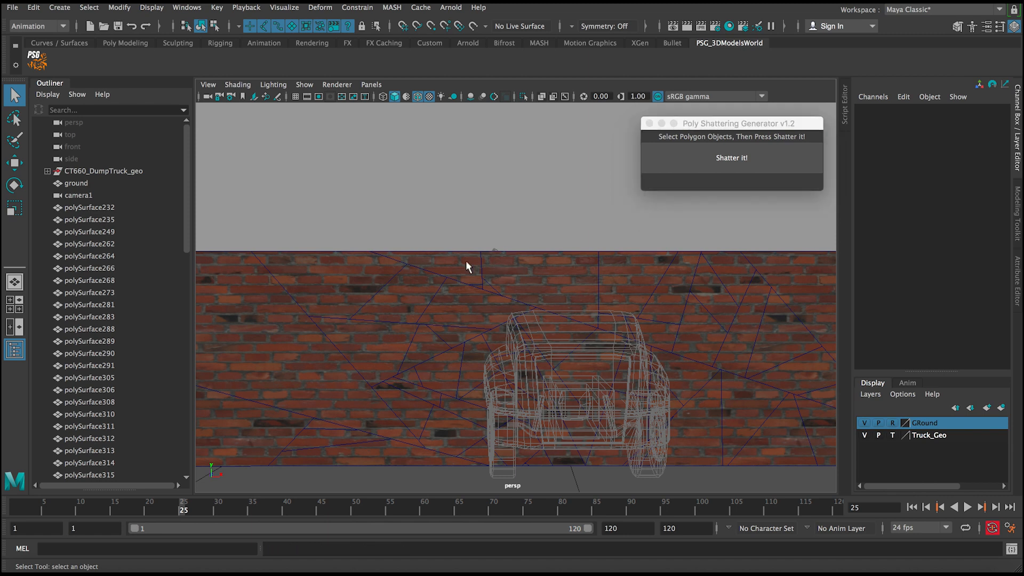
pyautogui.click(465, 260)
pyautogui.click(691, 155)
pyautogui.click(470, 264)
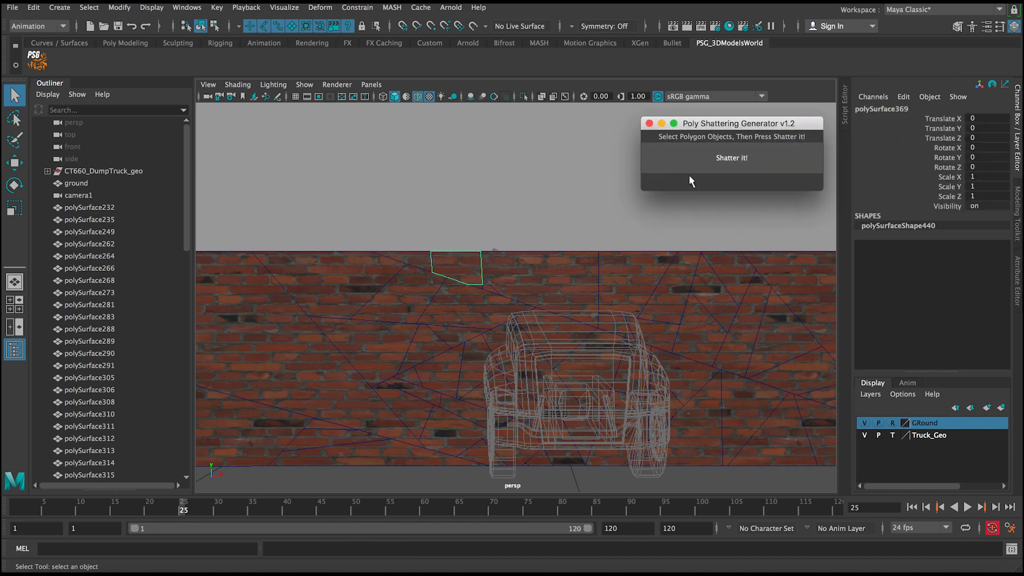
pyautogui.click(702, 160)
pyautogui.click(470, 263)
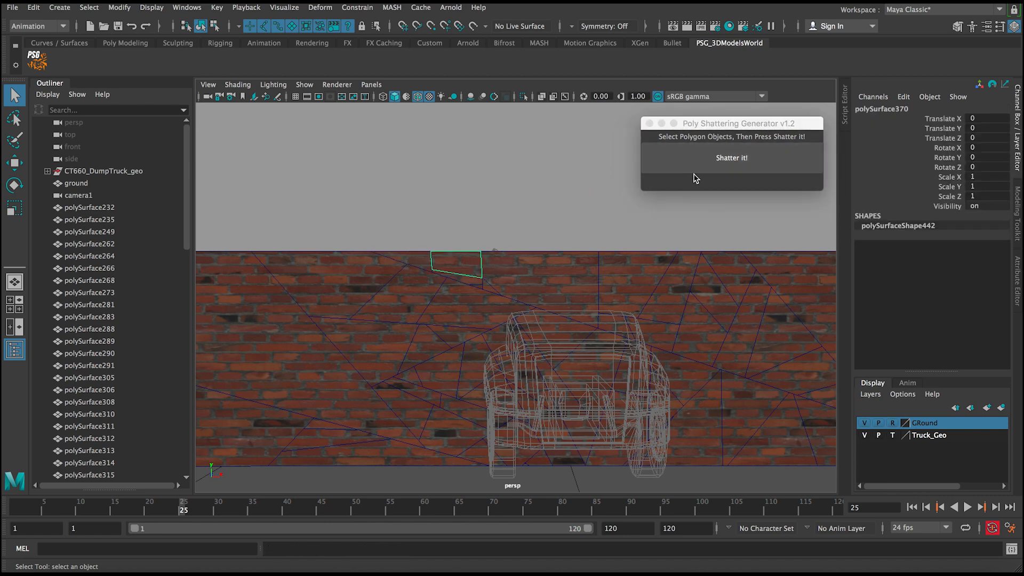
pyautogui.click(694, 167)
pyautogui.click(477, 276)
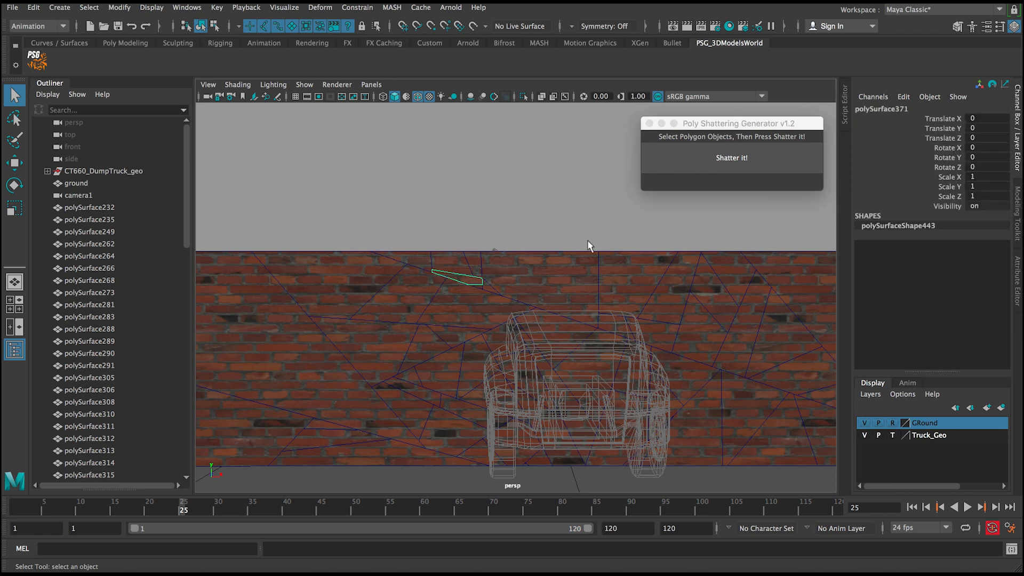
pyautogui.click(712, 161)
# - Shatter the four-sided shard at the cab's upper-left corner, and re-shatter its pieces three more times
pyautogui.click(484, 318)
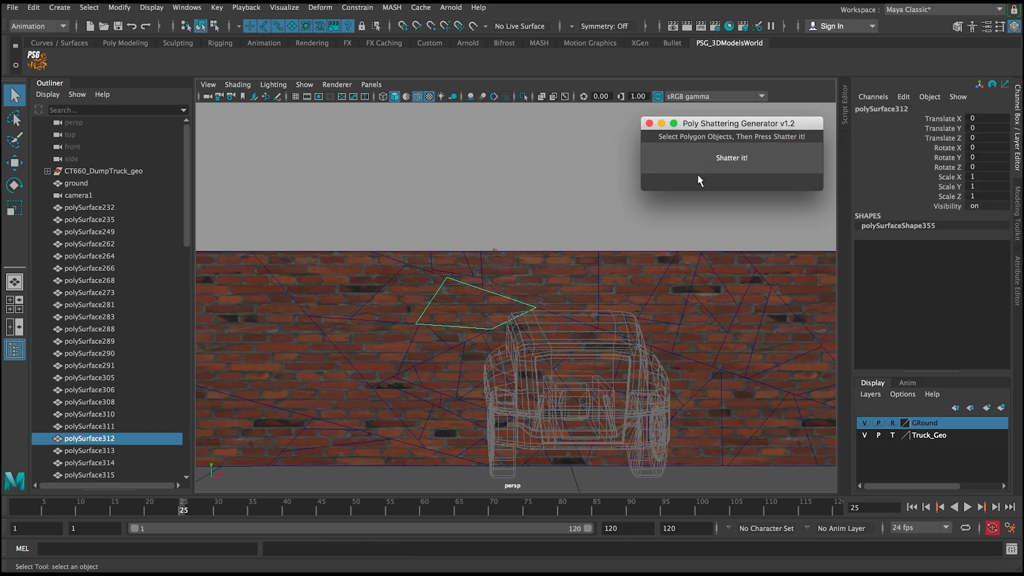
pyautogui.click(696, 166)
pyautogui.click(473, 305)
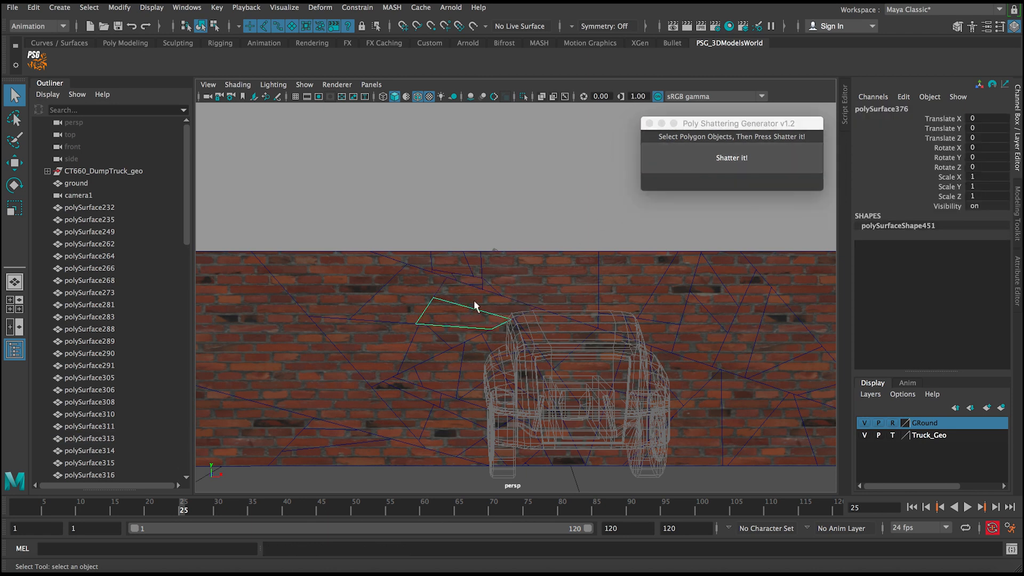
pyautogui.click(693, 158)
pyautogui.click(492, 302)
pyautogui.click(688, 157)
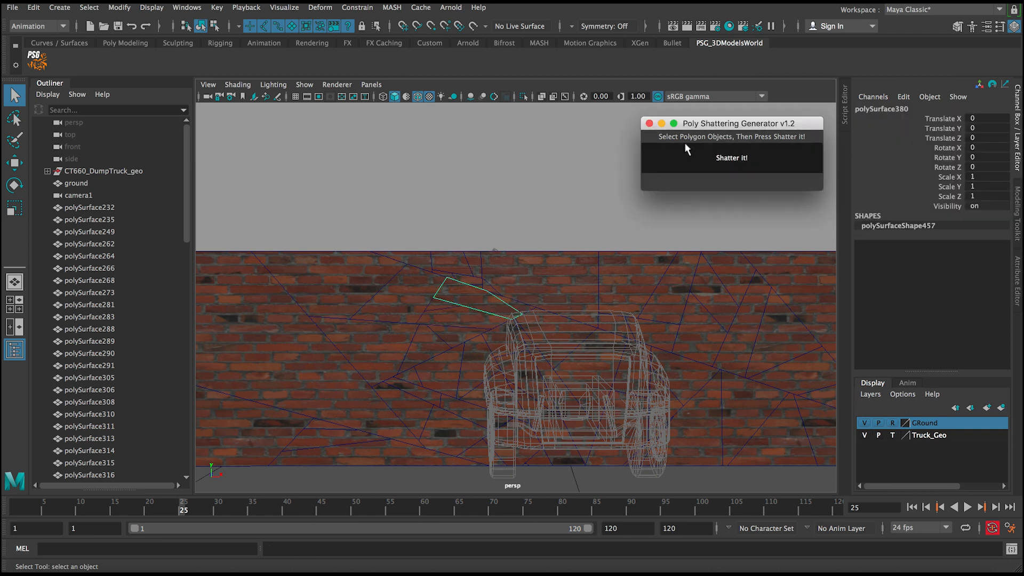
pyautogui.click(484, 302)
pyautogui.click(683, 160)
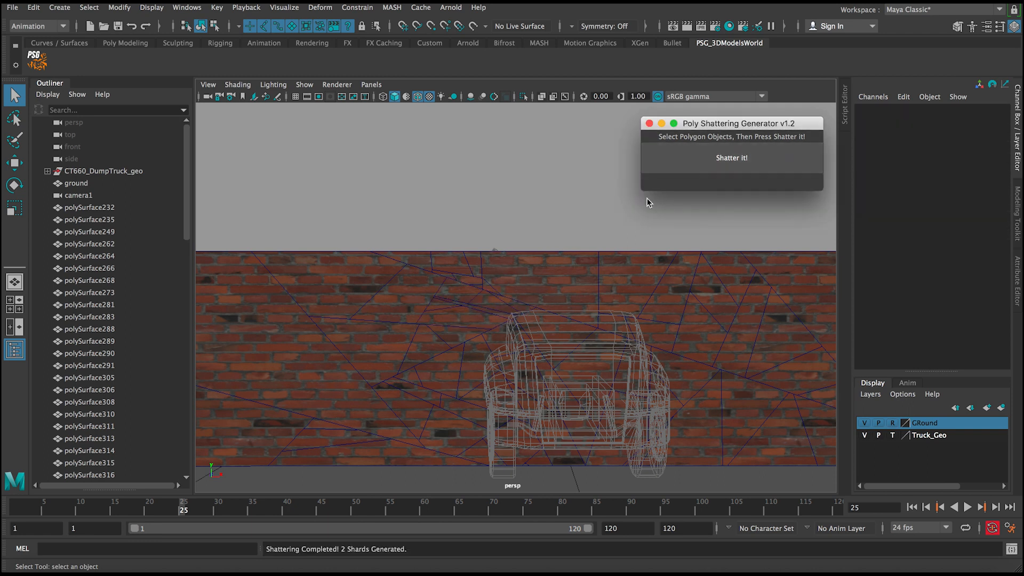
# - Select all wall shards on the far left side of the dump truck, up to the jagged crack, and group them
pyautogui.keyDown('alt'); pyautogui.moveTo(649, 201); pyautogui.dragTo(224, 250, button='right'); pyautogui.keyUp('alt')
pyautogui.keyDown('alt'); pyautogui.moveTo(224, 249); pyautogui.dragTo(296, 279, button='middle'); pyautogui.keyUp('alt')
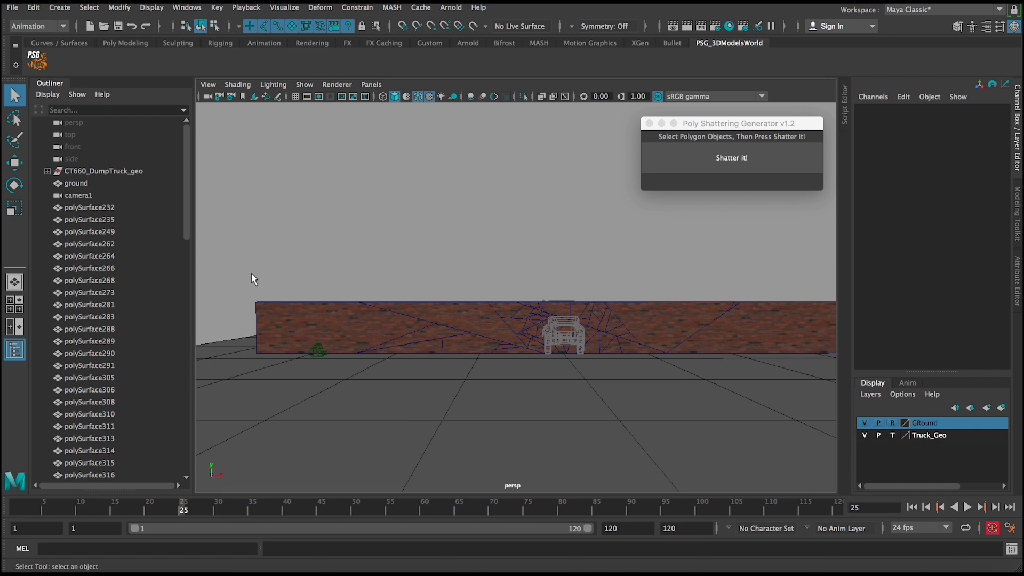
pyautogui.keyDown('alt'); pyautogui.moveTo(251, 275); pyautogui.dragTo(523, 434); pyautogui.keyUp('alt')
pyautogui.keyDown('alt'); pyautogui.moveTo(513, 267); pyautogui.dragTo(567, 319); pyautogui.keyUp('alt')
pyautogui.keyDown('alt'); pyautogui.moveTo(536, 413); pyautogui.dragTo(537, 401); pyautogui.keyUp('alt')
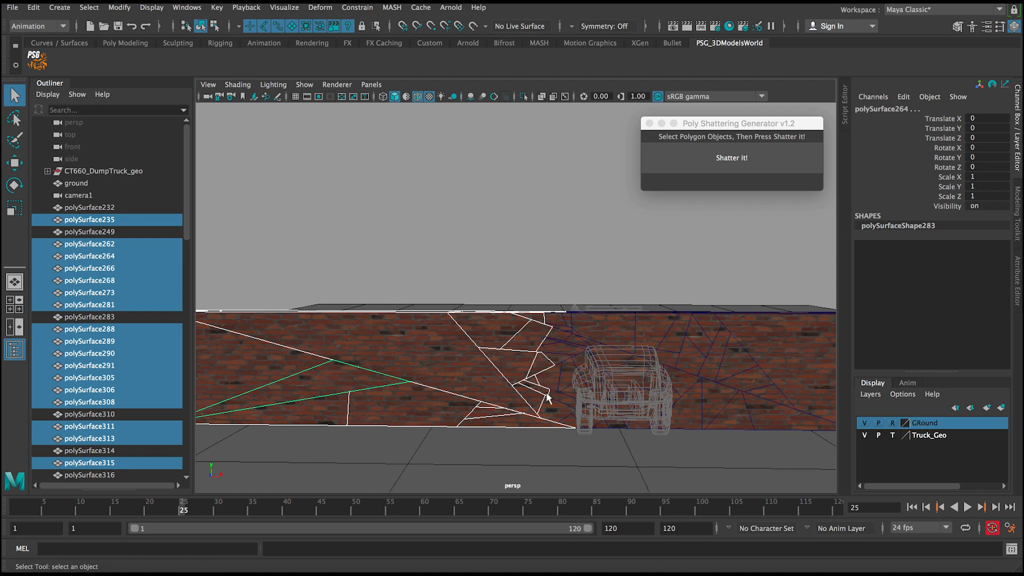
pyautogui.keyDown('alt'); pyautogui.moveTo(528, 395); pyautogui.dragTo(474, 306); pyautogui.keyUp('alt')
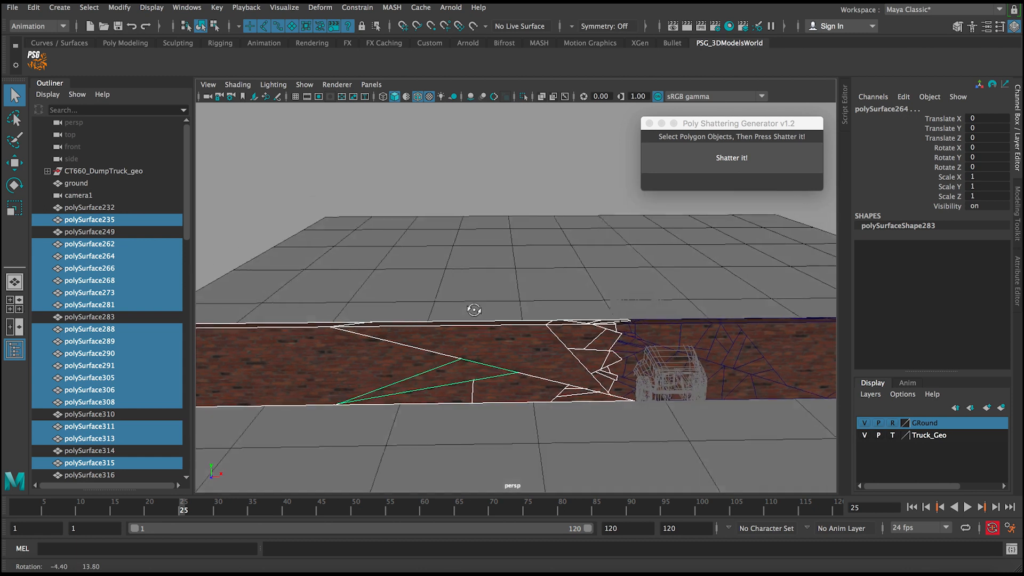
pyautogui.hotkey('ctrl', 'g')
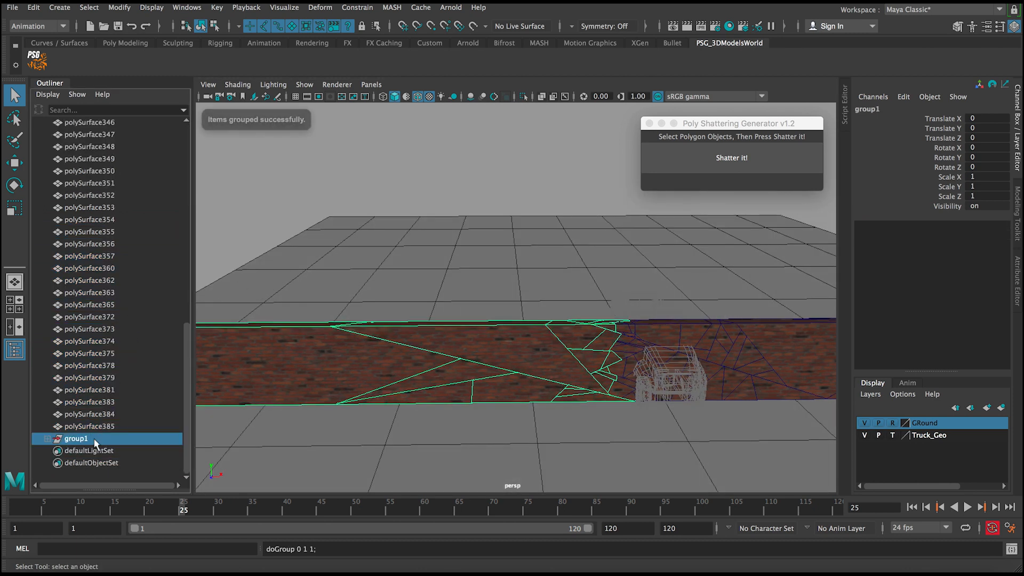
# - Rename the new group wall_non_dynamic and turn its visibility off
pyautogui.doubleClick(95, 439)
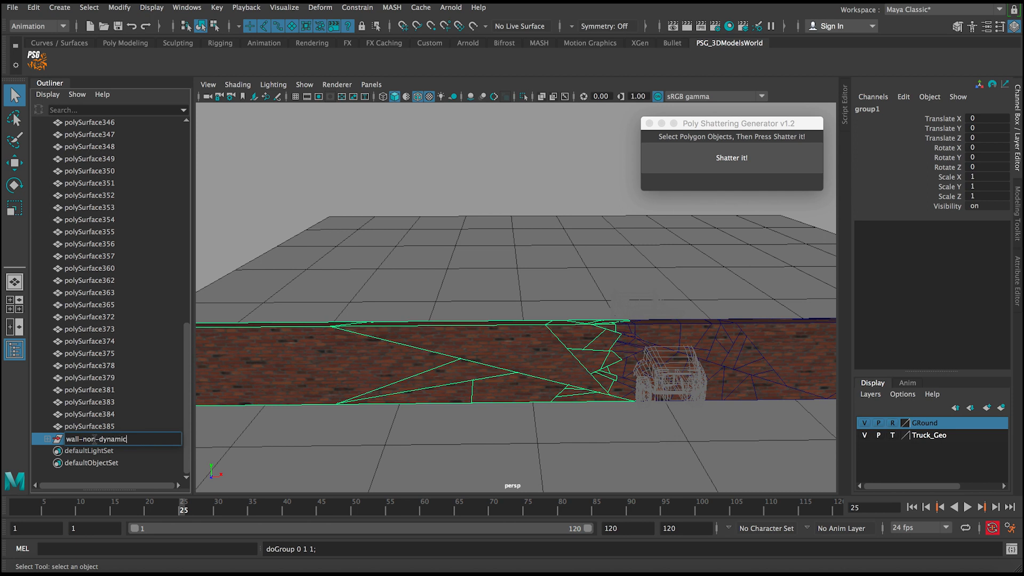
pyautogui.press('Return')
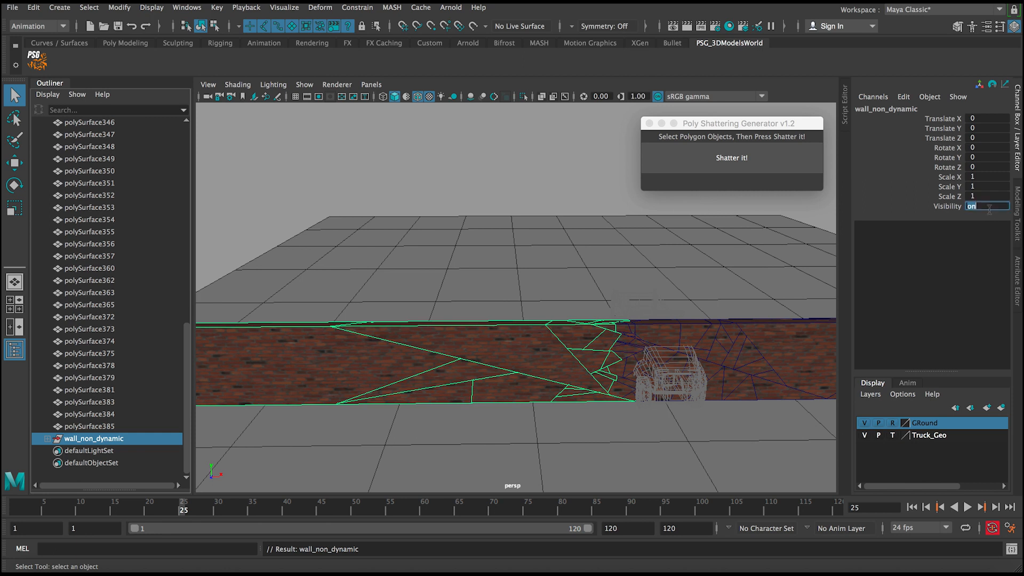
pyautogui.click(990, 206)
pyautogui.write('0')
pyautogui.press('Return')
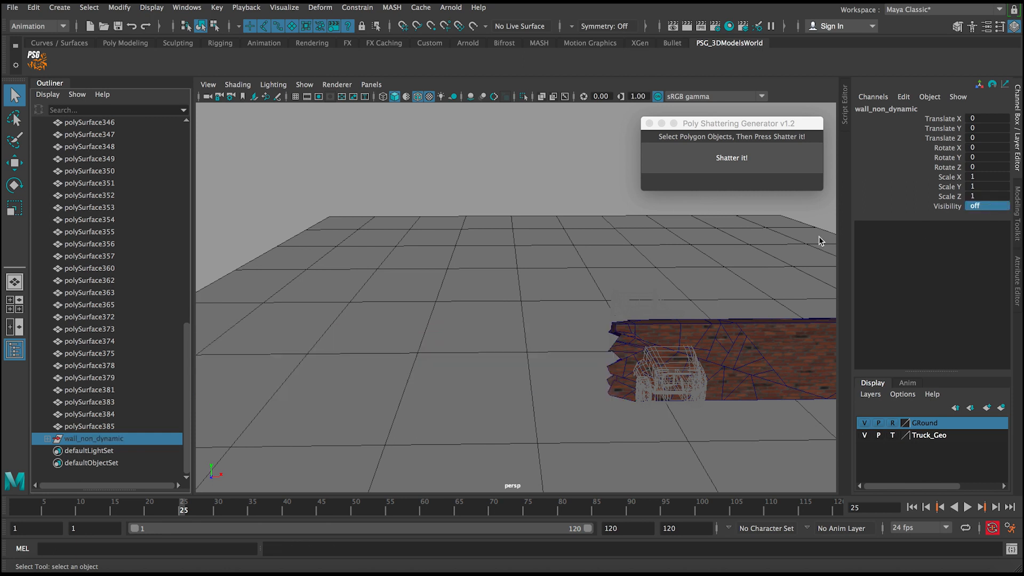
# - Examine the wall's broken edge, and select the shards right of the truck to check the shape of their boundary
pyautogui.keyDown('alt'); pyautogui.moveTo(818, 236); pyautogui.dragTo(582, 309); pyautogui.keyUp('alt')
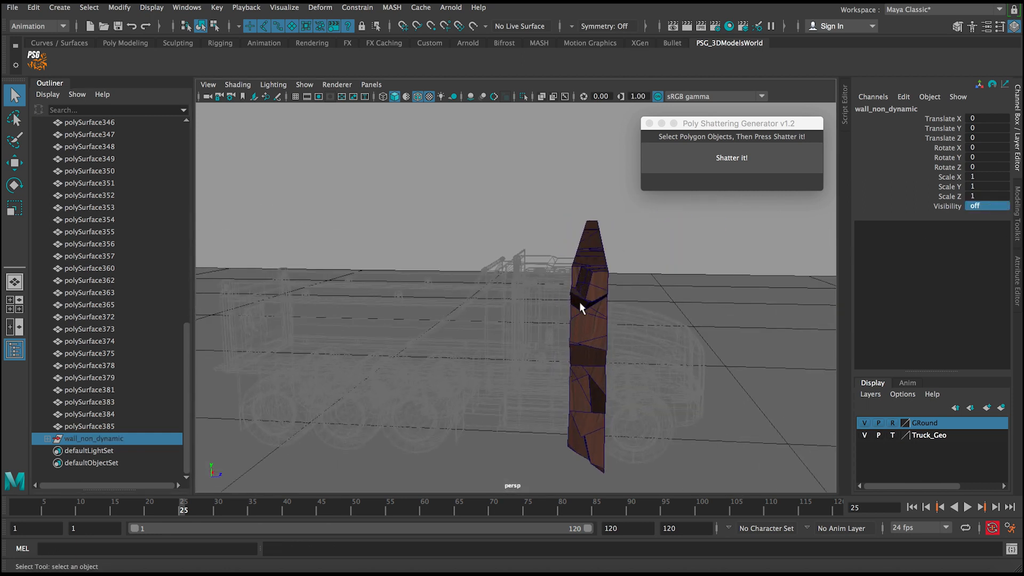
pyautogui.keyDown('alt'); pyautogui.moveTo(587, 448); pyautogui.dragTo(580, 304); pyautogui.keyUp('alt')
pyautogui.keyDown('alt'); pyautogui.moveTo(580, 304); pyautogui.dragTo(491, 293, button='middle'); pyautogui.keyUp('alt')
pyautogui.keyDown('alt'); pyautogui.moveTo(491, 293); pyautogui.dragTo(446, 242, button='right'); pyautogui.keyUp('alt')
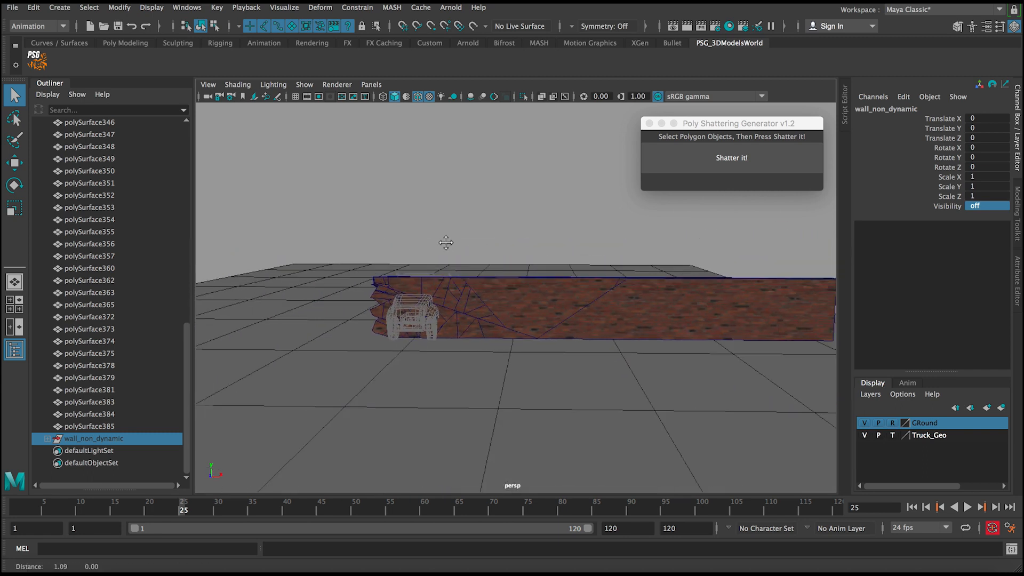
pyautogui.keyDown('alt'); pyautogui.moveTo(446, 242); pyautogui.dragTo(335, 238, button='middle'); pyautogui.keyUp('alt')
pyautogui.moveTo(660, 302); pyautogui.dragTo(351, 359)
pyautogui.keyDown('alt'); pyautogui.moveTo(371, 304); pyautogui.dragTo(377, 240); pyautogui.keyUp('alt')
pyautogui.keyDown('alt'); pyautogui.moveTo(377, 241); pyautogui.dragTo(464, 256, button='middle'); pyautogui.keyUp('alt')
pyautogui.keyDown('alt'); pyautogui.moveTo(438, 267); pyautogui.dragTo(538, 314, button='right'); pyautogui.keyUp('alt')
pyautogui.keyDown('alt'); pyautogui.moveTo(371, 267); pyautogui.dragTo(443, 319, button='middle'); pyautogui.keyUp('alt')
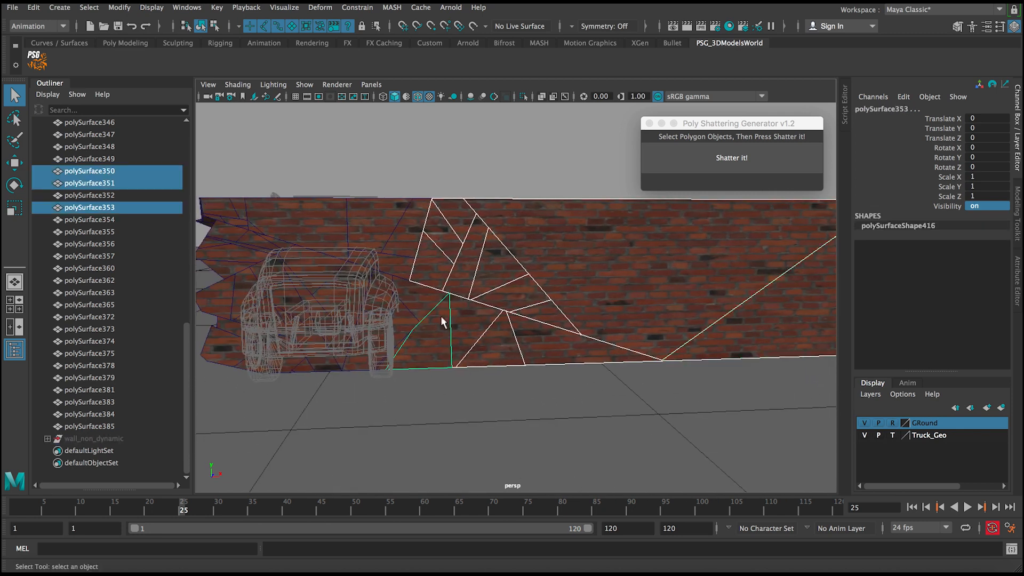
pyautogui.moveTo(440, 315)
pyautogui.keyDown('alt'); pyautogui.mouseDown()
pyautogui.moveTo(450, 320)
pyautogui.moveTo(436, 321)
pyautogui.mouseUp(); pyautogui.keyUp('alt')
# - Shatter the low shard beside the truck's right wheel, and re-shatter its pieces three more times
pyautogui.click(419, 350)
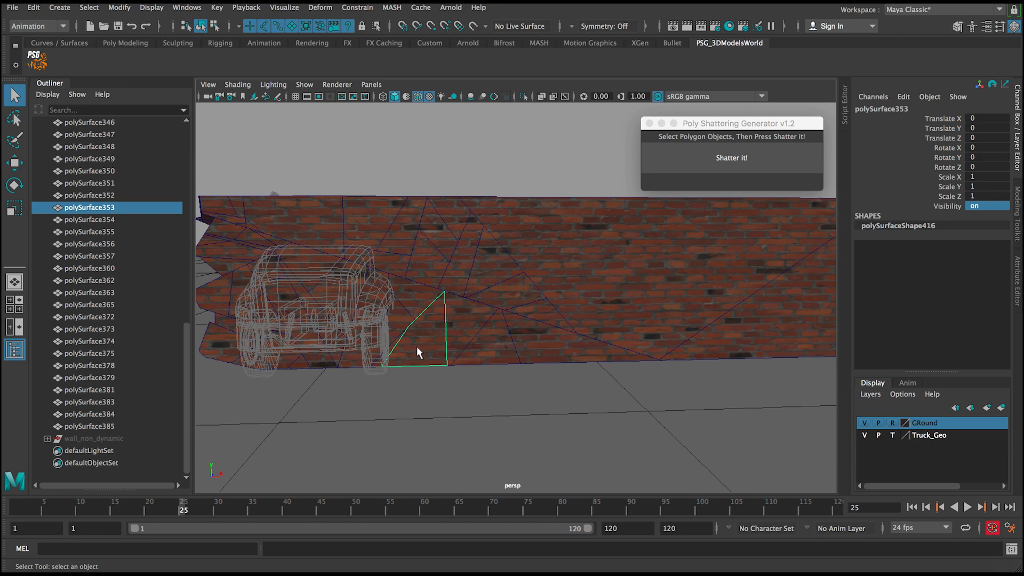
pyautogui.click(680, 170)
pyautogui.click(449, 341)
pyautogui.click(668, 171)
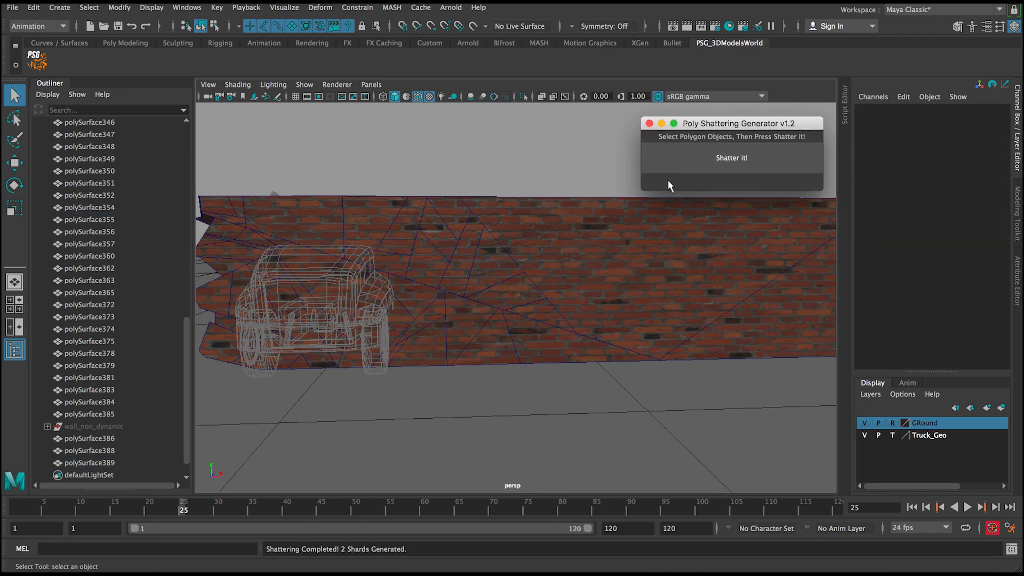
pyautogui.click(435, 352)
pyautogui.click(732, 158)
pyautogui.click(442, 319)
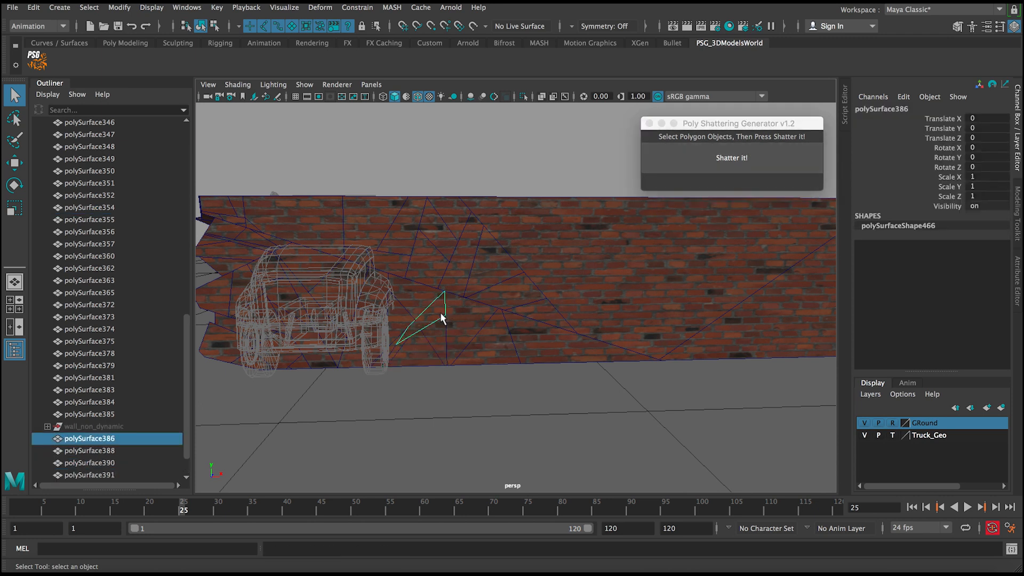
pyautogui.click(675, 178)
pyautogui.click(702, 166)
# - Shatter three shards on the wall just right of the cab, working upward from the fender toward the wall's top edge
pyautogui.click(418, 296)
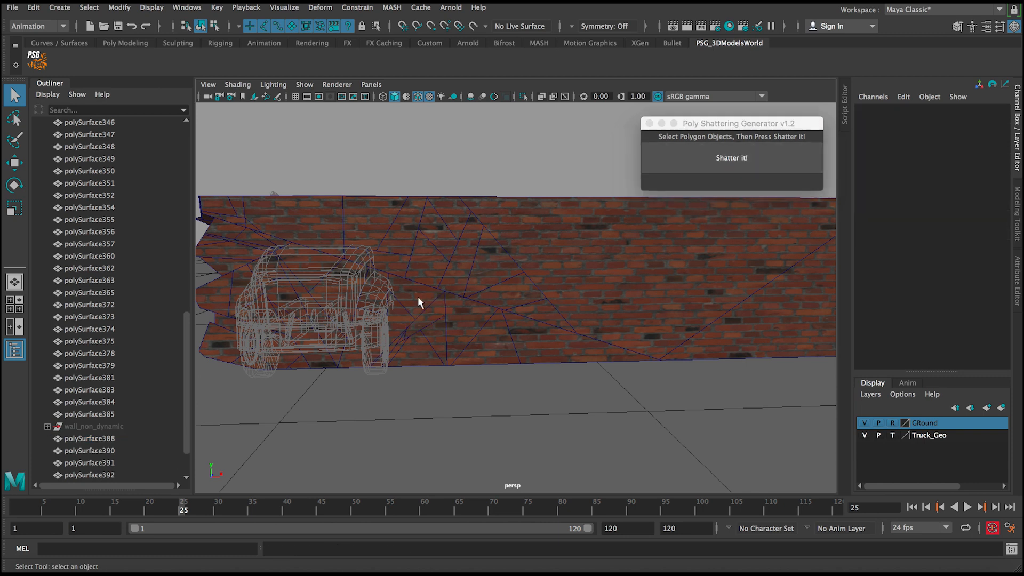
pyautogui.click(673, 168)
pyautogui.click(425, 261)
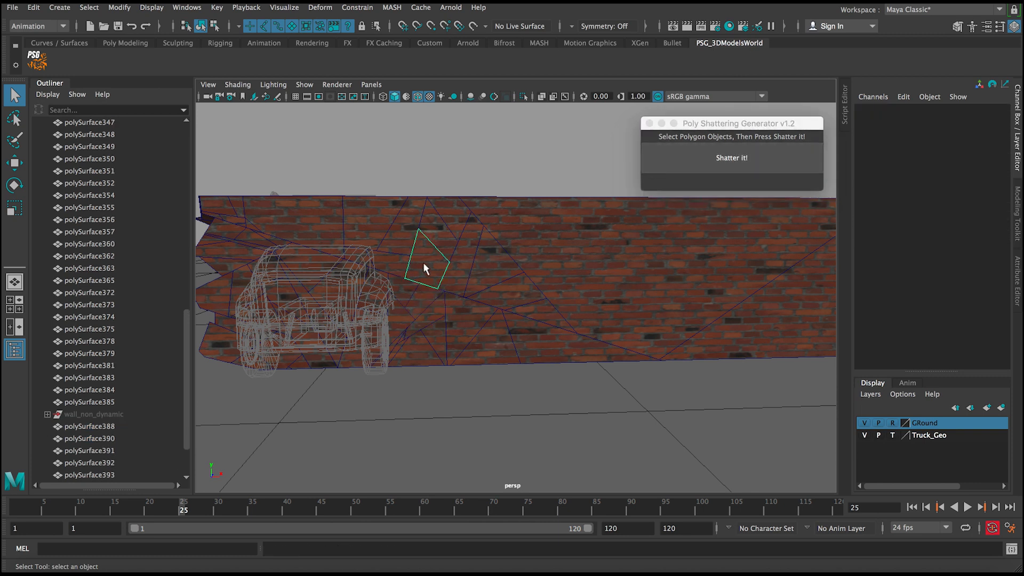
pyautogui.click(675, 169)
pyautogui.click(447, 234)
pyautogui.click(665, 170)
# - Select the wall shards right of the truck again and examine the outline of their broken boundary
pyautogui.scroll(-5, 493, 229)
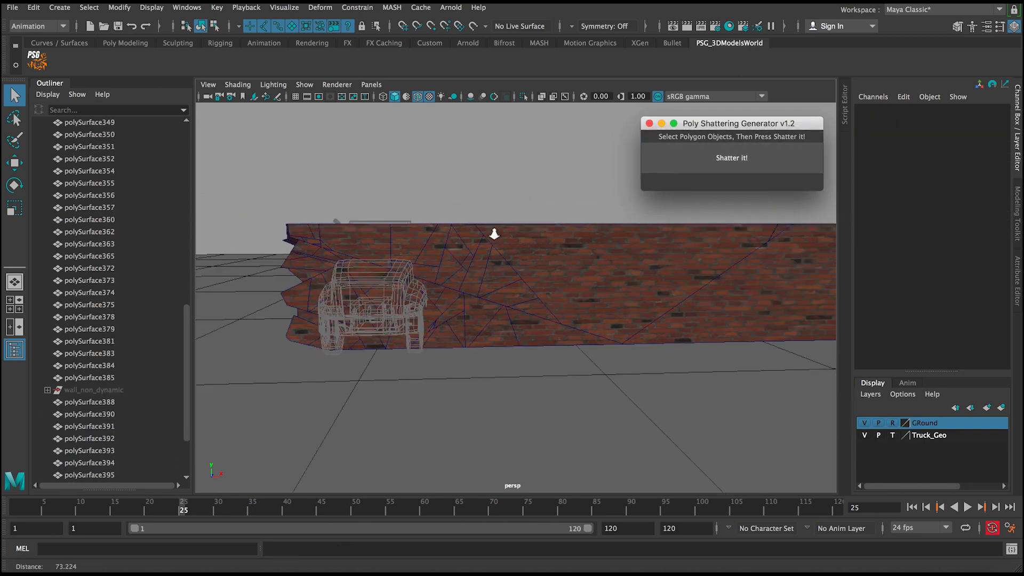
pyautogui.keyDown('alt'); pyautogui.moveTo(492, 229); pyautogui.dragTo(339, 221, button='middle'); pyautogui.keyUp('alt')
pyautogui.moveTo(825, 228); pyautogui.dragTo(321, 399)
pyautogui.keyDown('alt'); pyautogui.moveTo(339, 319); pyautogui.dragTo(505, 299, button='middle'); pyautogui.keyUp('alt')
pyautogui.scroll(3, 506, 299)
pyautogui.scroll(5, 505, 299)
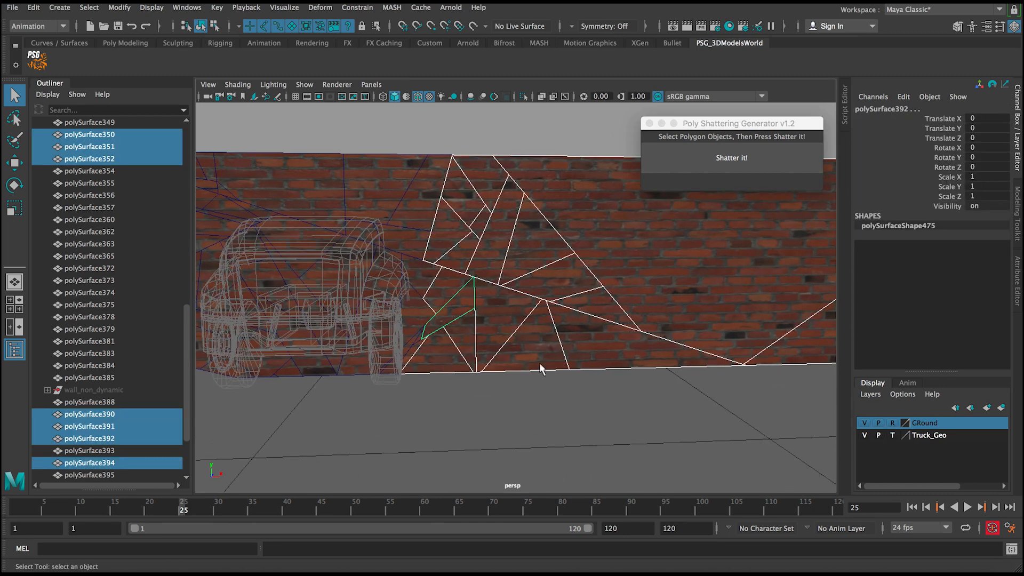
pyautogui.keyDown('alt'); pyautogui.moveTo(500, 322); pyautogui.dragTo(507, 325); pyautogui.keyUp('alt')
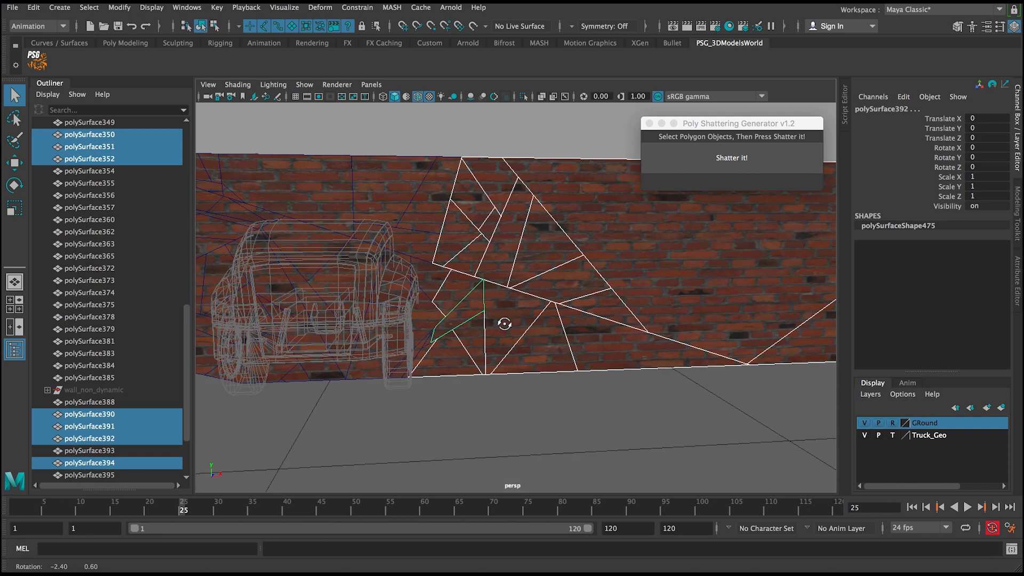
pyautogui.moveTo(455, 257)
pyautogui.keyDown('alt'); pyautogui.mouseDown()
pyautogui.moveTo(434, 255)
pyautogui.moveTo(443, 255)
pyautogui.mouseUp(); pyautogui.keyUp('alt')
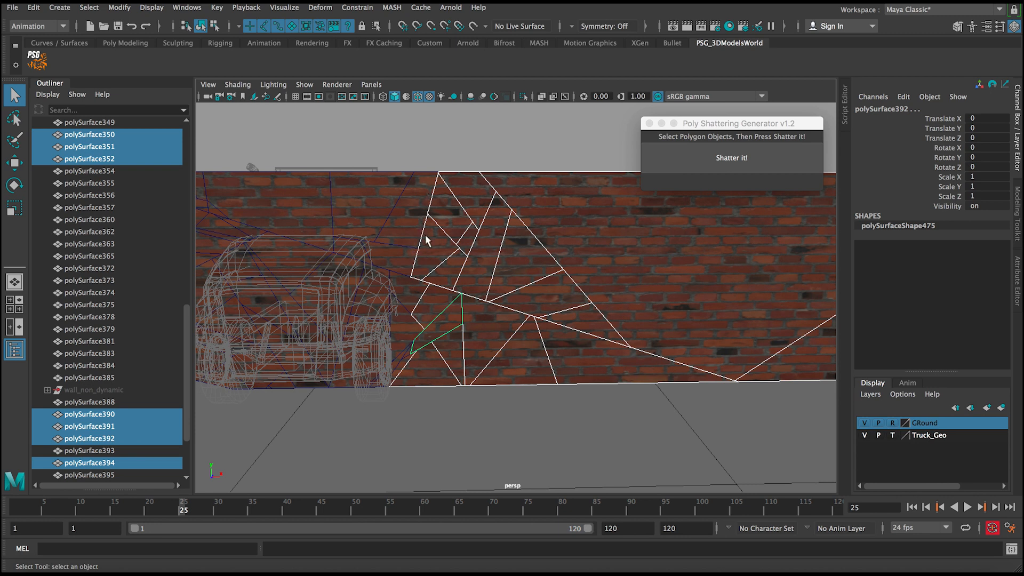
# - Shatter the four-sided shard at the wall's top edge right of the cab, along with the shard pieces around it
pyautogui.click(431, 212)
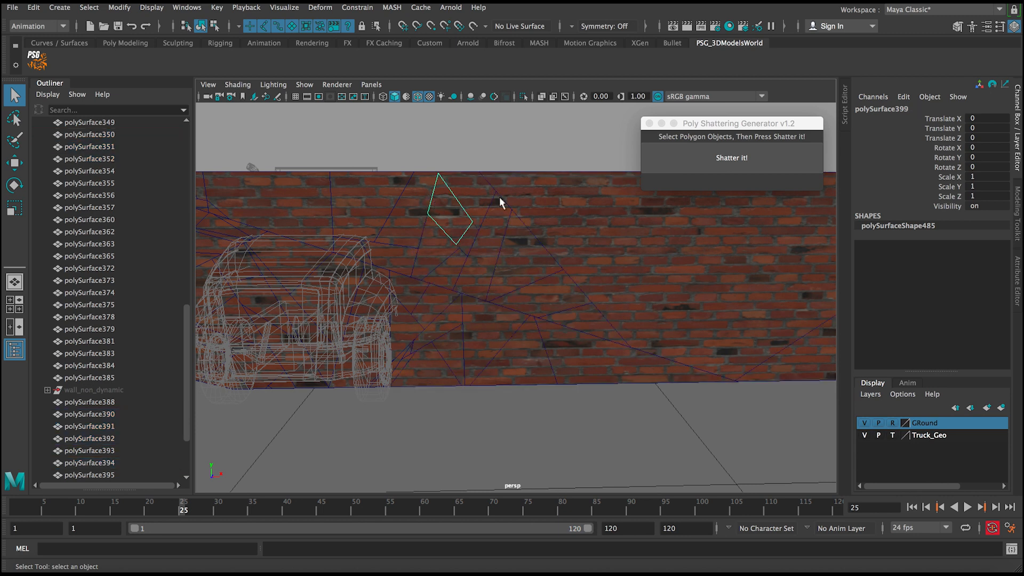
pyautogui.click(425, 202)
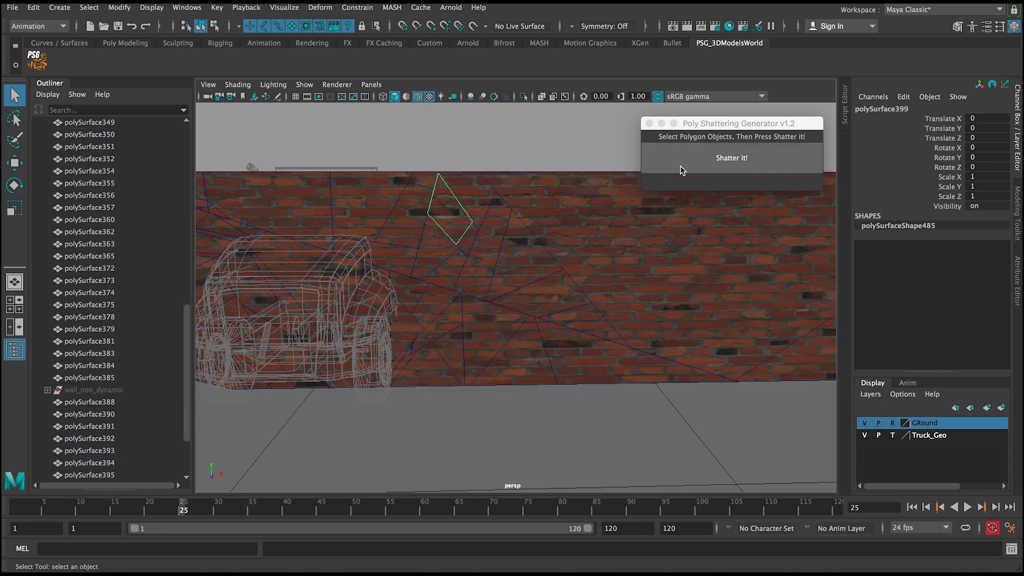
pyautogui.click(732, 158)
pyautogui.click(456, 246)
pyautogui.click(732, 158)
pyautogui.click(454, 214)
pyautogui.click(670, 163)
pyautogui.click(570, 187)
pyautogui.click(446, 196)
pyautogui.click(665, 162)
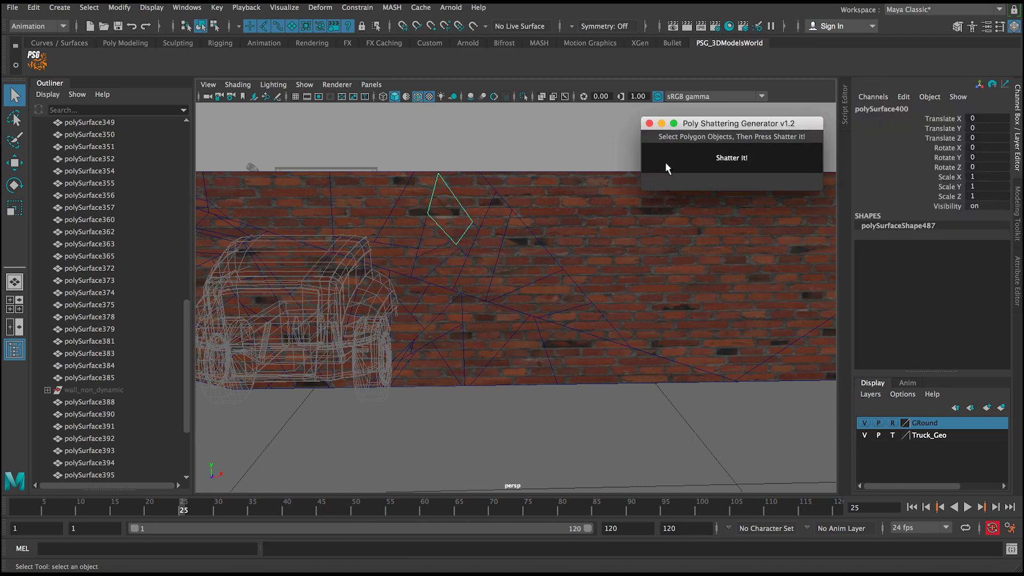
# - Re-shatter the small pieces at the wall's top edge right of the cab three more times
pyautogui.click(460, 210)
pyautogui.click(656, 168)
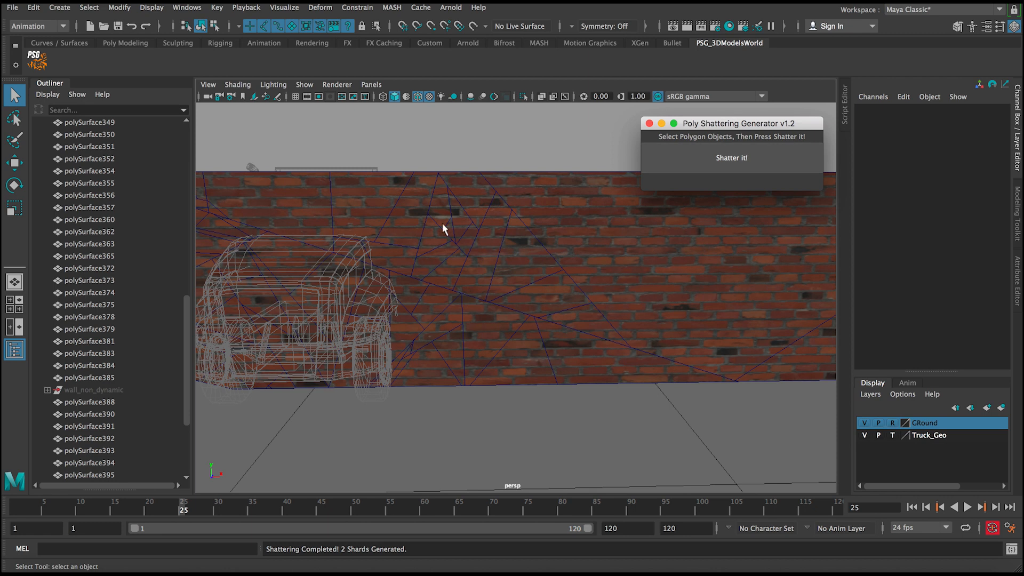
pyautogui.click(443, 223)
pyautogui.click(665, 158)
pyautogui.click(446, 202)
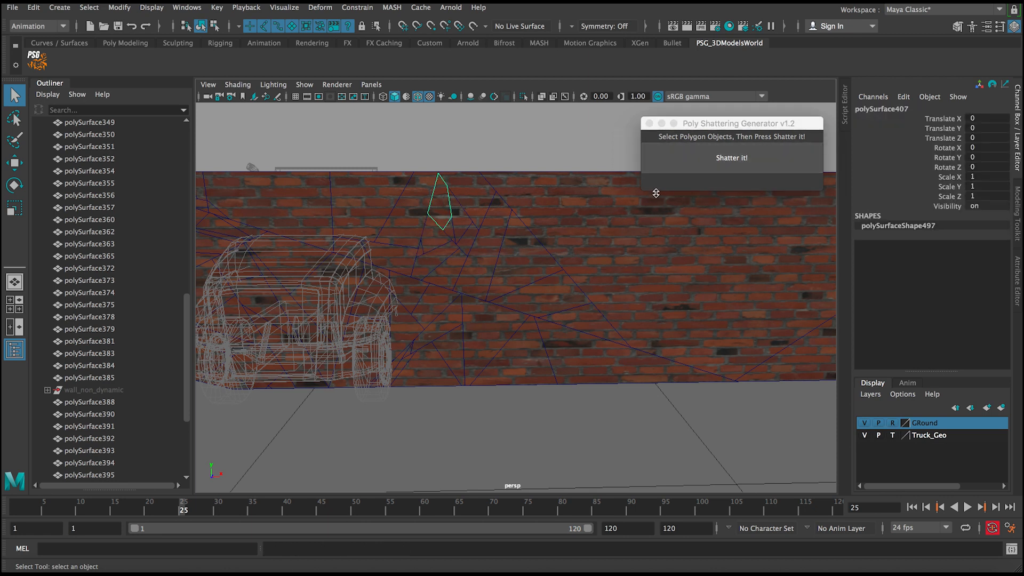
pyautogui.click(662, 193)
pyautogui.click(676, 161)
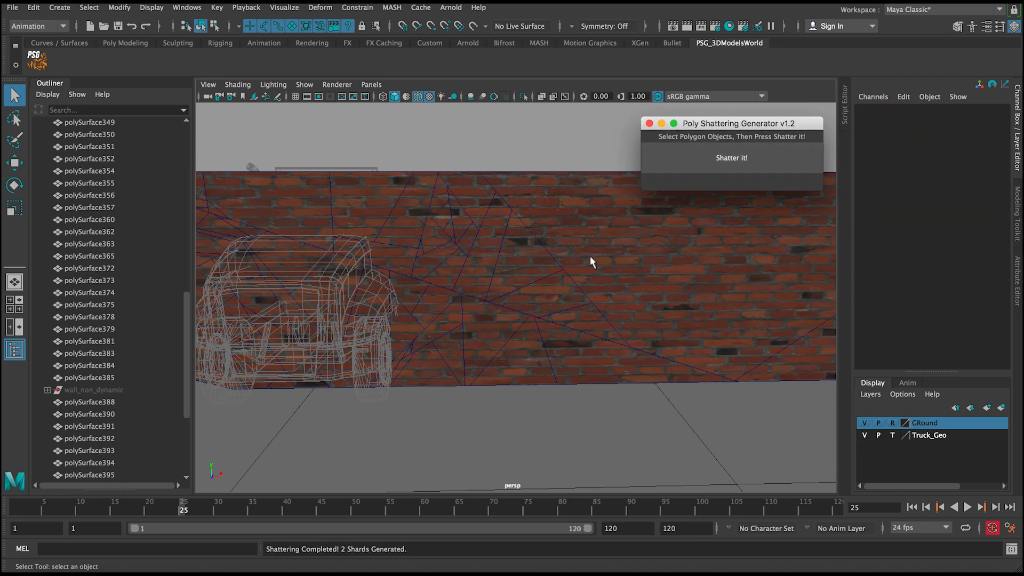
# - Group the wall shards right of the truck, leaving out the two low shards closest to its right wheel
pyautogui.keyDown('alt'); pyautogui.moveTo(590, 255); pyautogui.dragTo(422, 227, button='right'); pyautogui.keyUp('alt')
pyautogui.keyDown('alt'); pyautogui.moveTo(421, 226); pyautogui.dragTo(327, 225, button='middle'); pyautogui.keyUp('alt')
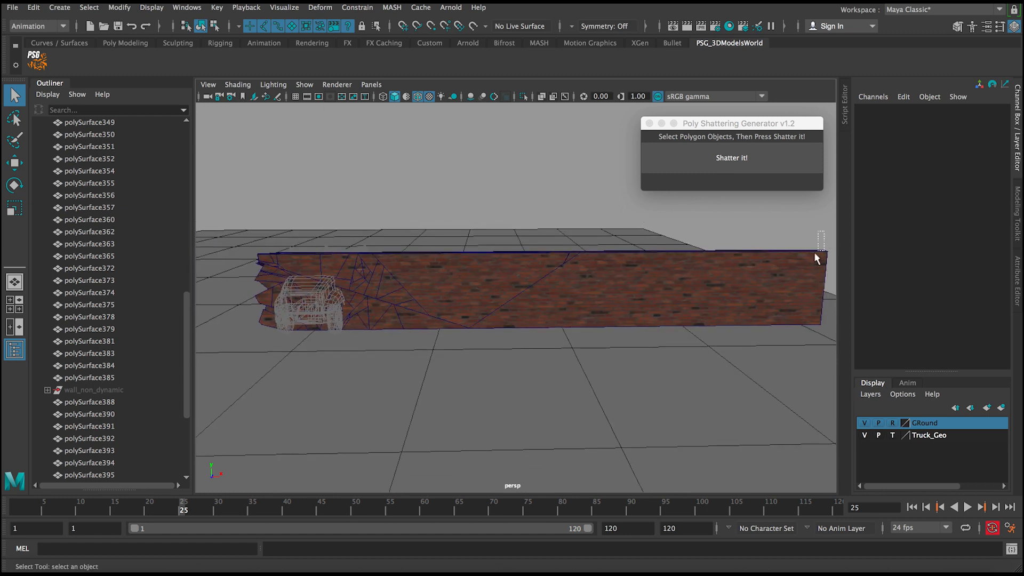
pyautogui.moveTo(815, 253); pyautogui.dragTo(363, 357)
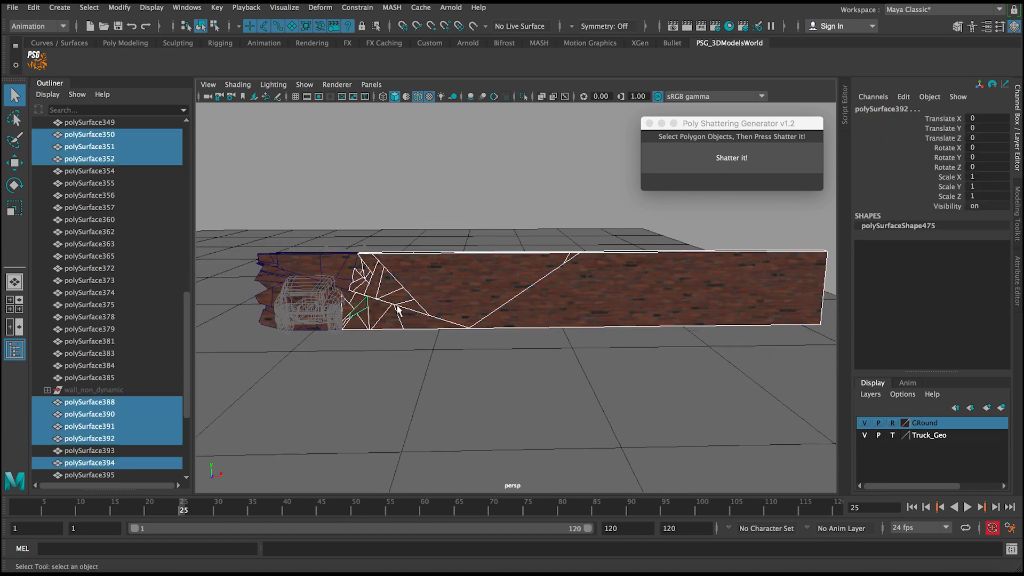
pyautogui.keyDown('alt'); pyautogui.moveTo(397, 306); pyautogui.dragTo(507, 298, button='middle'); pyautogui.keyUp('alt')
pyautogui.keyDown('alt'); pyautogui.moveTo(459, 172); pyautogui.dragTo(535, 328, button='right'); pyautogui.keyUp('alt')
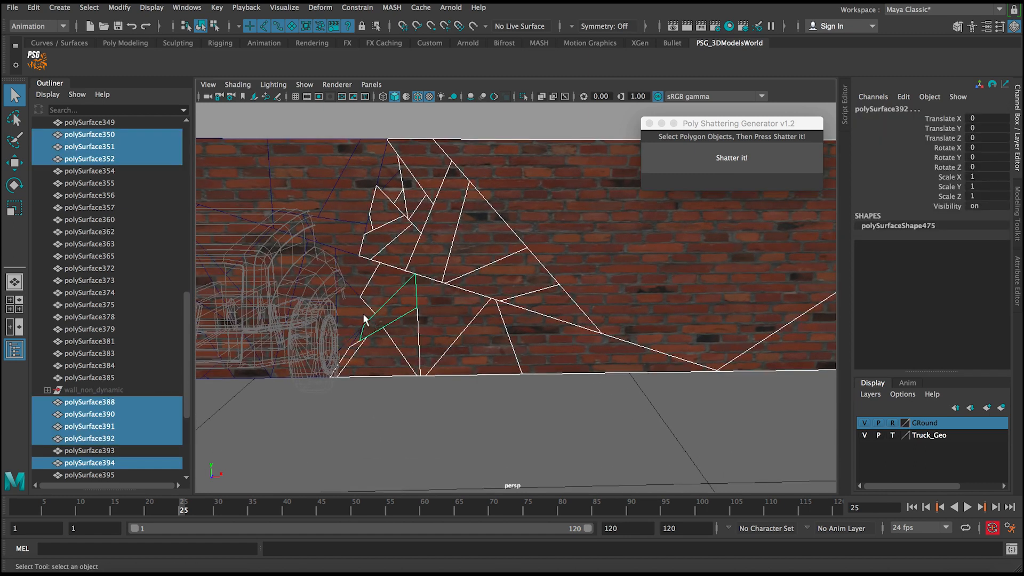
pyautogui.keyDown('shift'); pyautogui.click(354, 355); pyautogui.keyUp('shift')
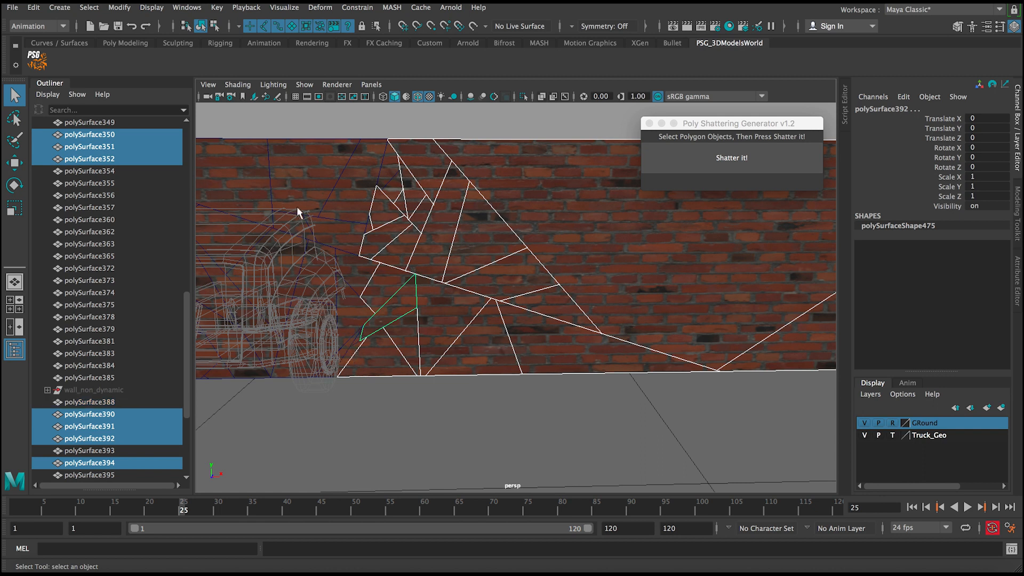
pyautogui.press('4')
pyautogui.press('5')
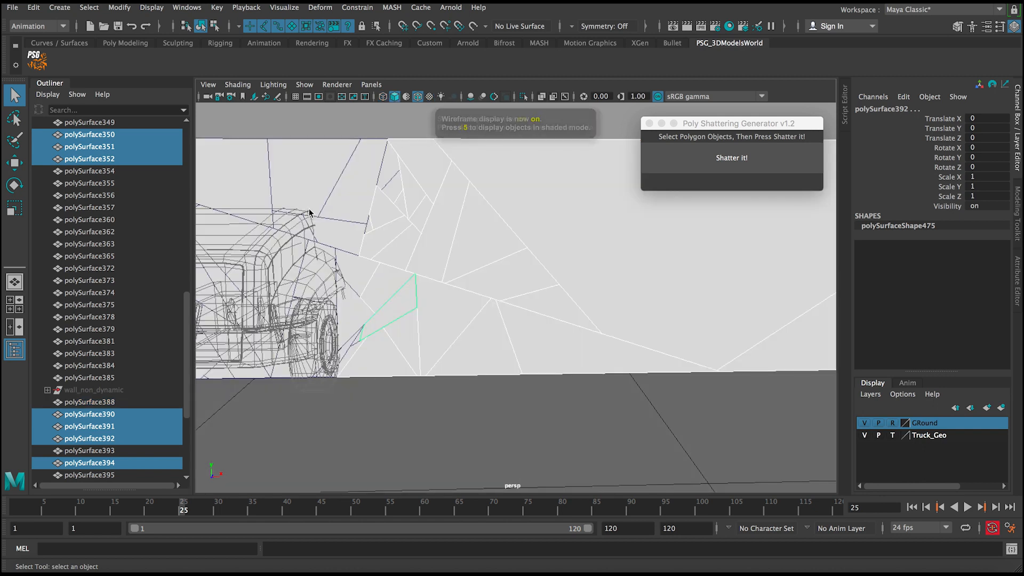
pyautogui.press('6')
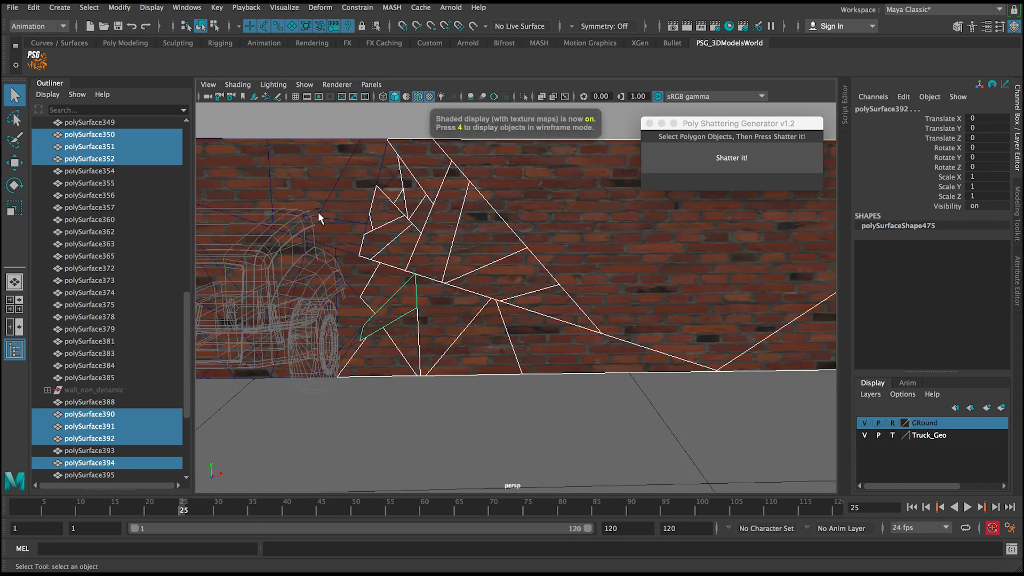
pyautogui.keyDown('ctrl'); pyautogui.click(357, 363); pyautogui.keyUp('ctrl')
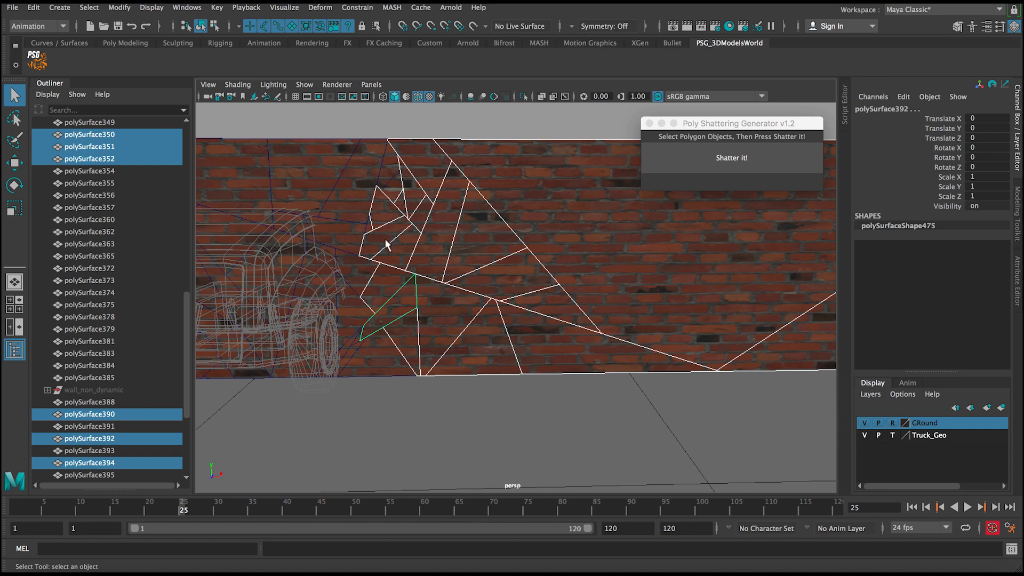
pyautogui.keyDown('alt'); pyautogui.moveTo(366, 260); pyautogui.dragTo(453, 236); pyautogui.keyUp('alt')
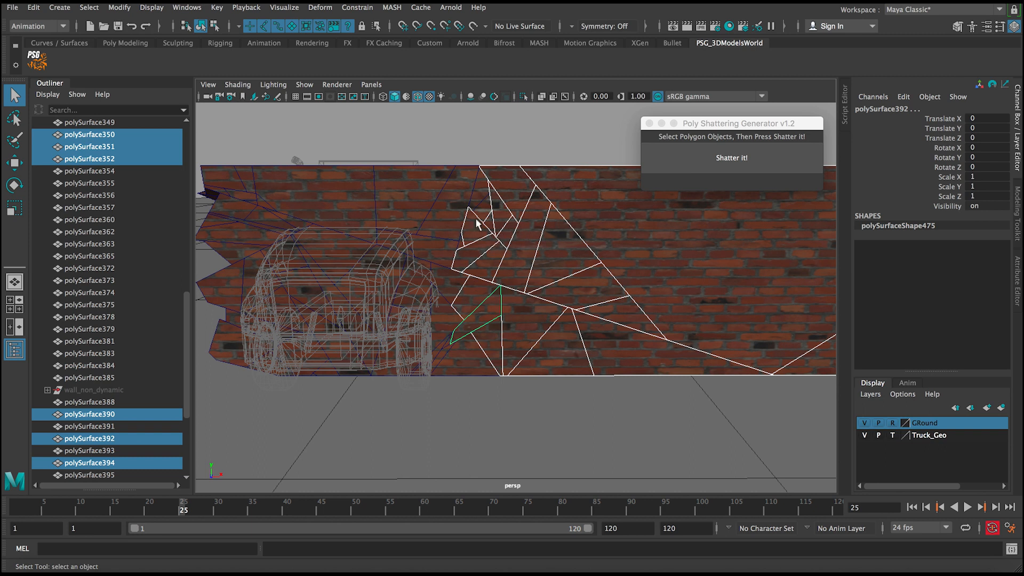
pyautogui.hotkey('ctrl', 'g')
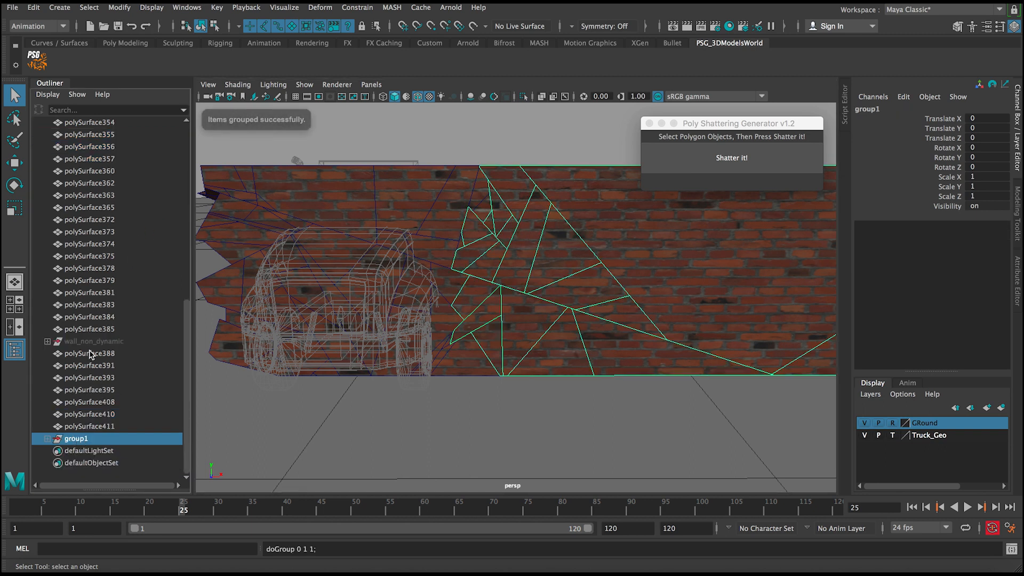
# - Name the new shard group wall_non_dynamic, copying the name from the existing hidden wall group
pyautogui.click(95, 353)
pyautogui.doubleClick(94, 342)
pyautogui.hotkey('ctrl', 'c')
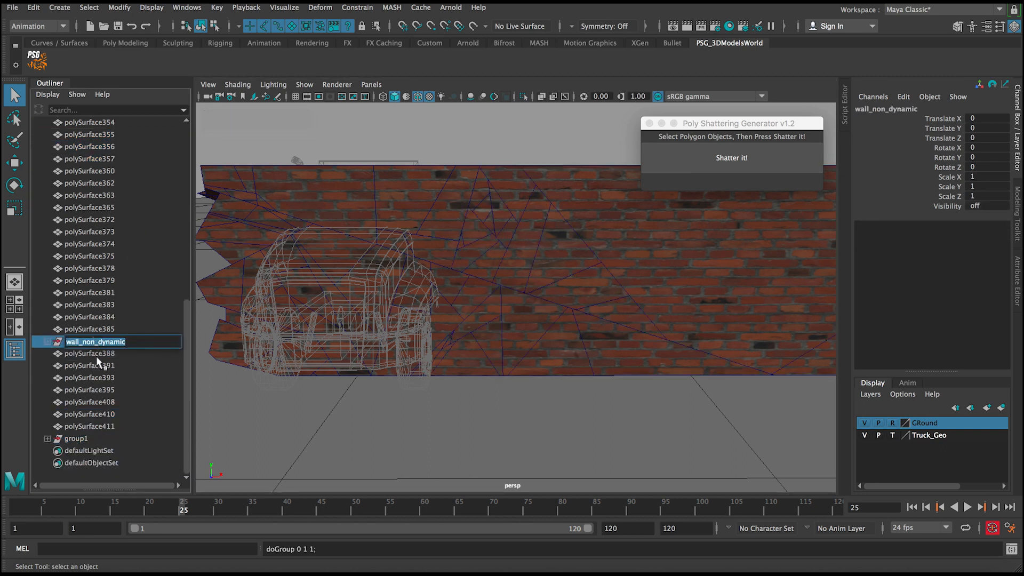
pyautogui.click(91, 439)
pyautogui.doubleClick(91, 439)
pyautogui.hotkey('ctrl', 'v')
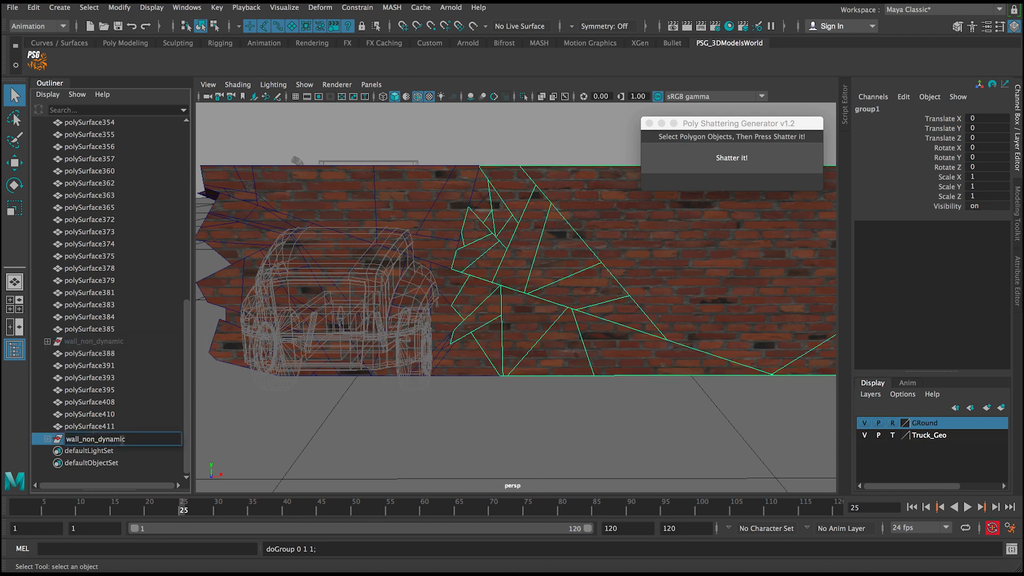
pyautogui.press('Return')
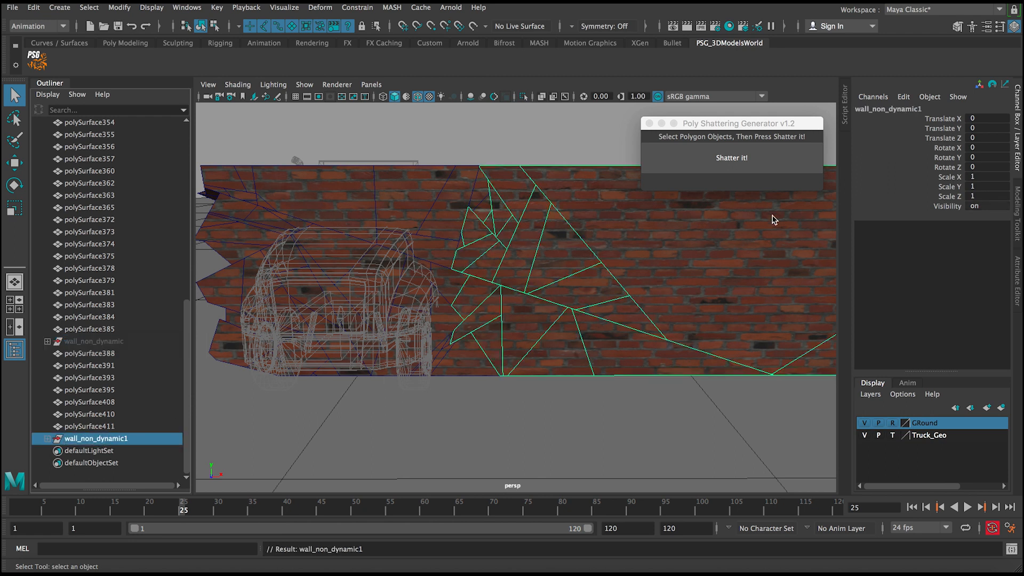
# - Hide the newly named wall group by setting its visibility to 0
pyautogui.click(977, 207)
pyautogui.write('0')
pyautogui.press('Return')
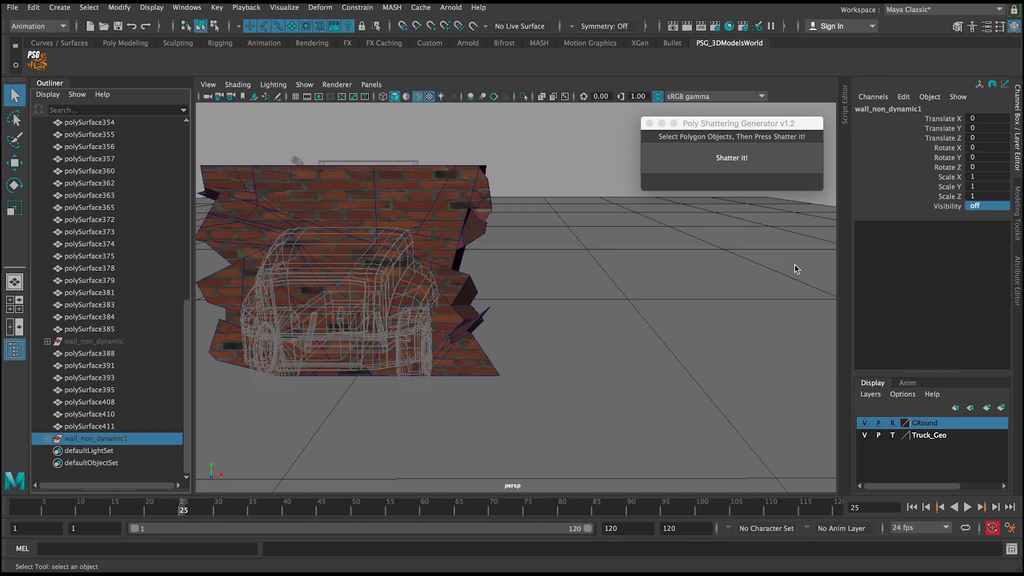
# - Select nearly all the wall shards still visible around the truck and shatter them together
pyautogui.keyDown('alt'); pyautogui.moveTo(472, 250); pyautogui.dragTo(354, 205, button='right'); pyautogui.keyUp('alt')
pyautogui.keyDown('alt'); pyautogui.moveTo(354, 205); pyautogui.dragTo(395, 212); pyautogui.keyUp('alt')
pyautogui.click(408, 142)
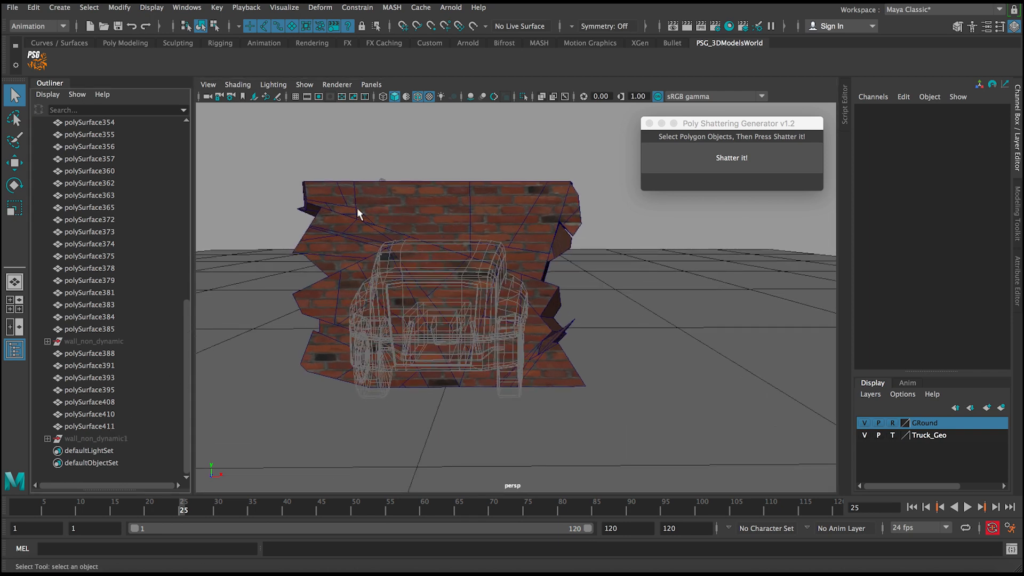
pyautogui.moveTo(337, 204); pyautogui.dragTo(551, 388)
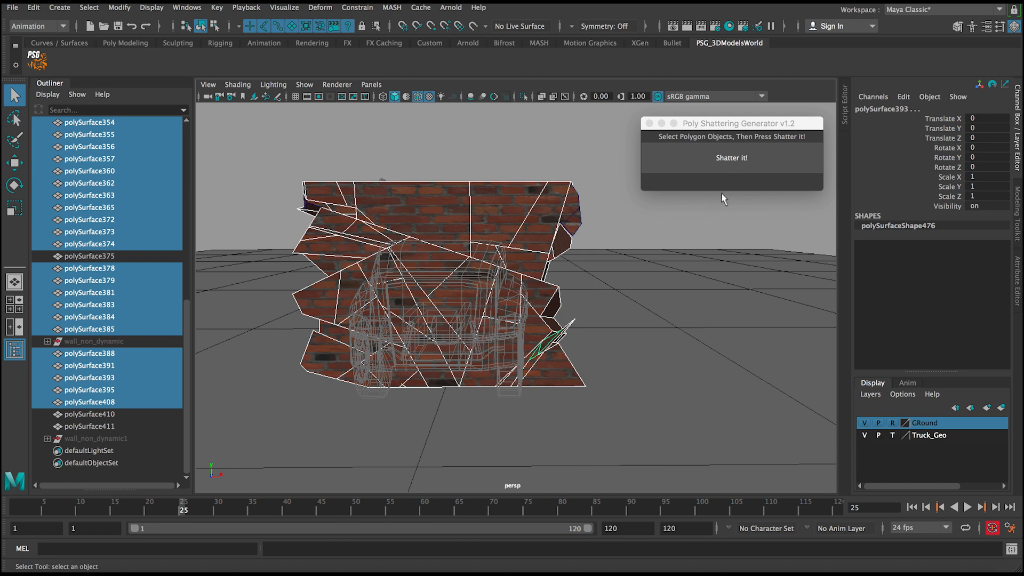
pyautogui.click(712, 167)
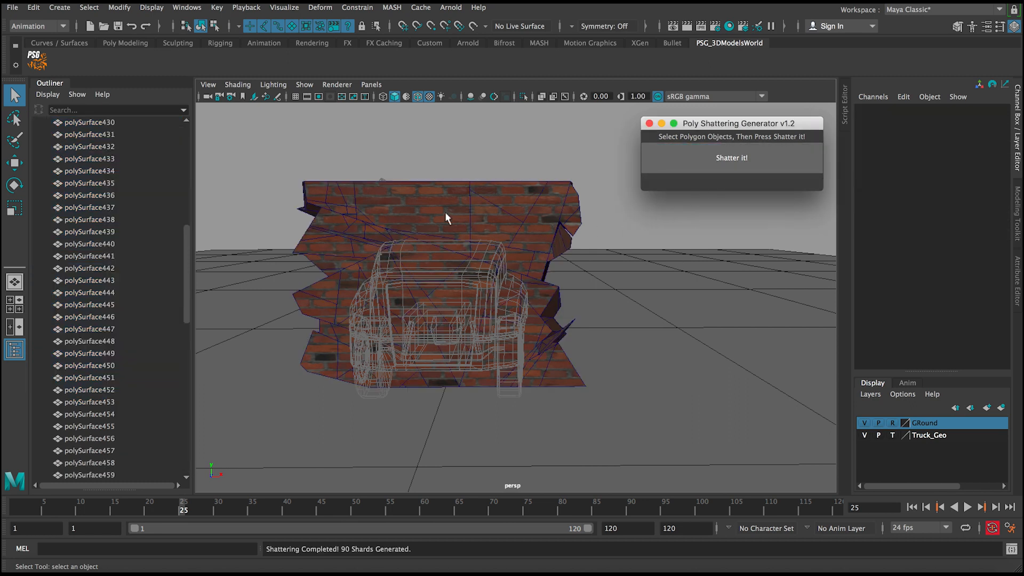
# - Shatter the cluster of wall shards just above the truck's cab
pyautogui.click(491, 208)
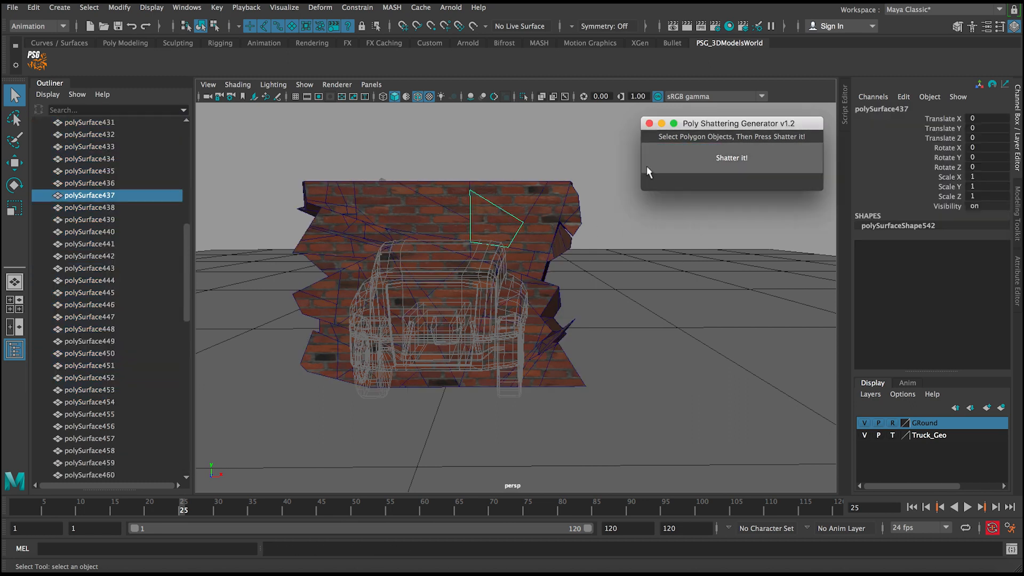
pyautogui.moveTo(400, 206); pyautogui.dragTo(468, 248)
pyautogui.click(687, 164)
# - Shatter the cluster of wall shards behind the truck's windshield area three times in succession
pyautogui.scroll(3, 426, 257)
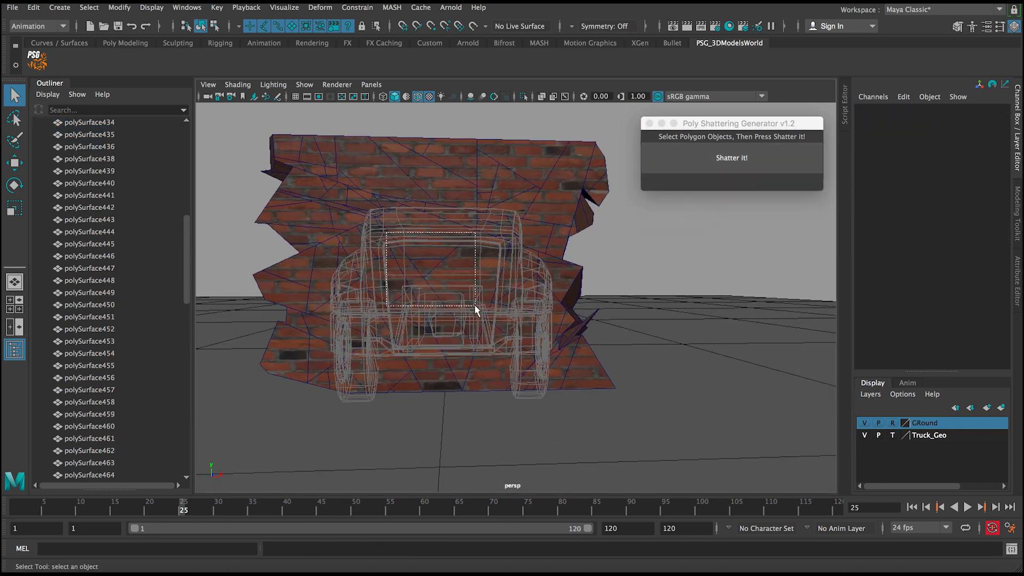
pyautogui.moveTo(475, 304); pyautogui.dragTo(476, 305)
pyautogui.click(710, 160)
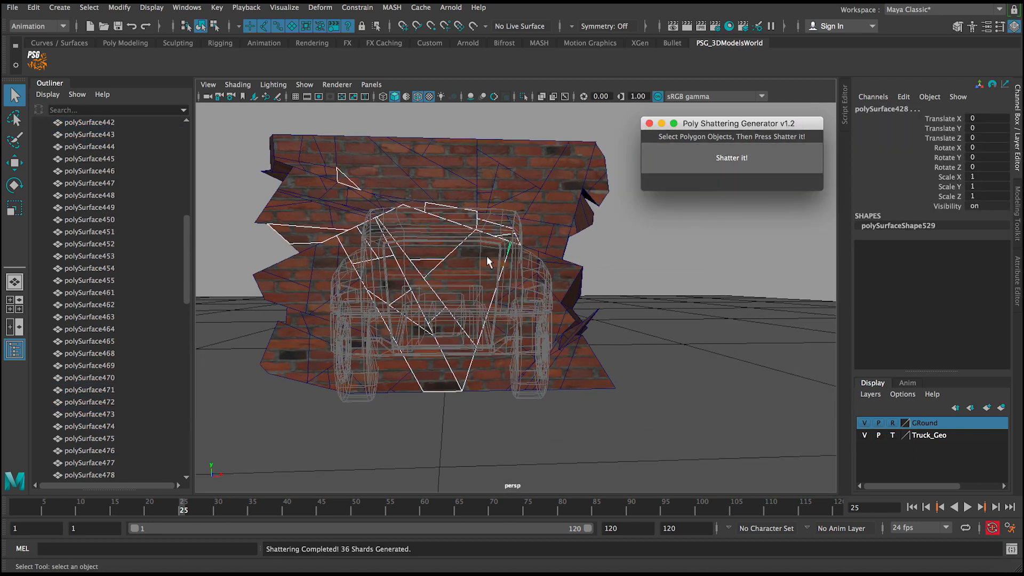
pyautogui.click(408, 246)
pyautogui.click(684, 160)
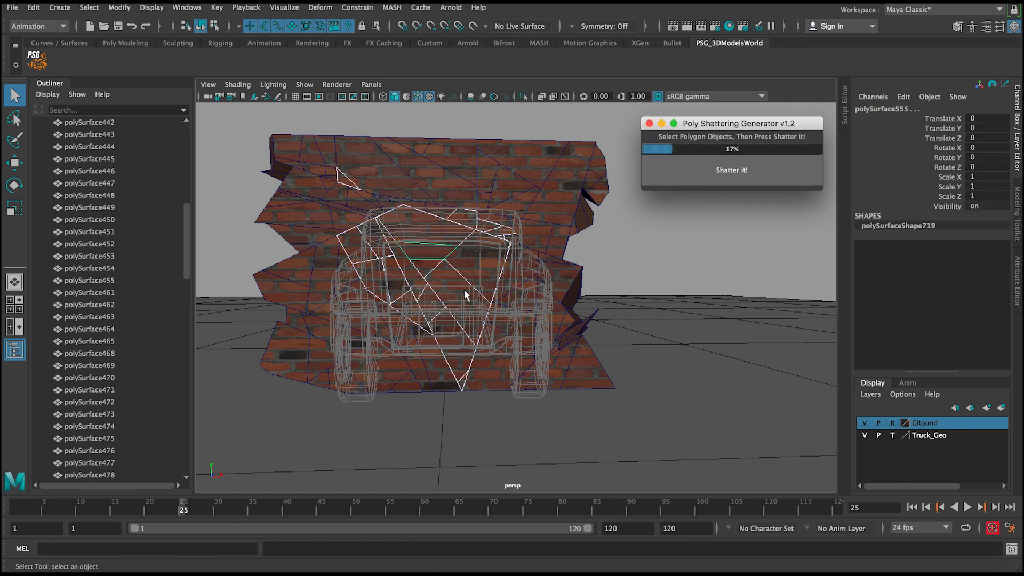
pyautogui.click(394, 247)
pyautogui.click(687, 157)
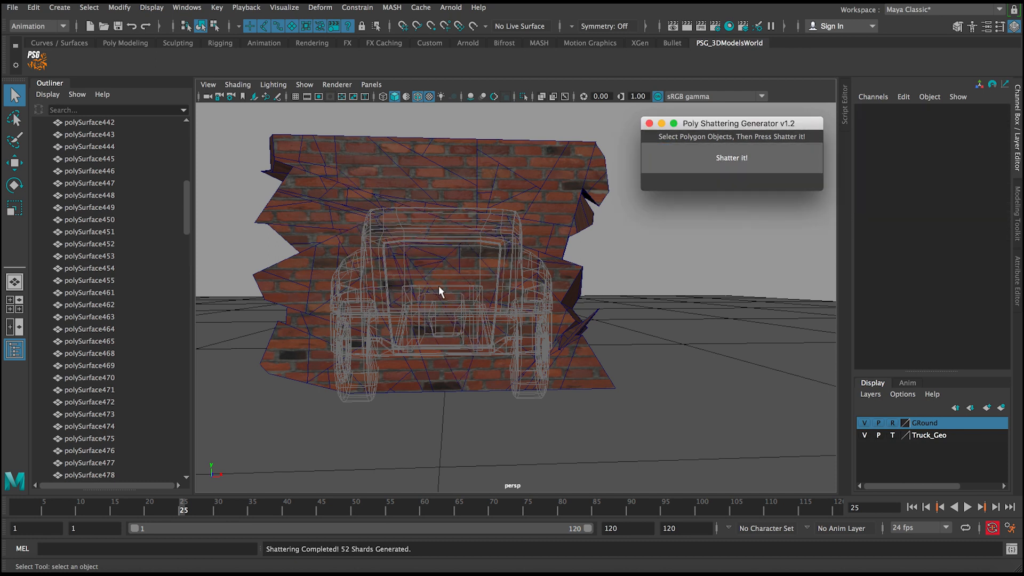
# - Break up the central shards behind the windshield further with two more shatter passes
pyautogui.click(454, 251)
pyautogui.click(683, 158)
pyautogui.moveTo(368, 245); pyautogui.dragTo(451, 295)
pyautogui.click(660, 160)
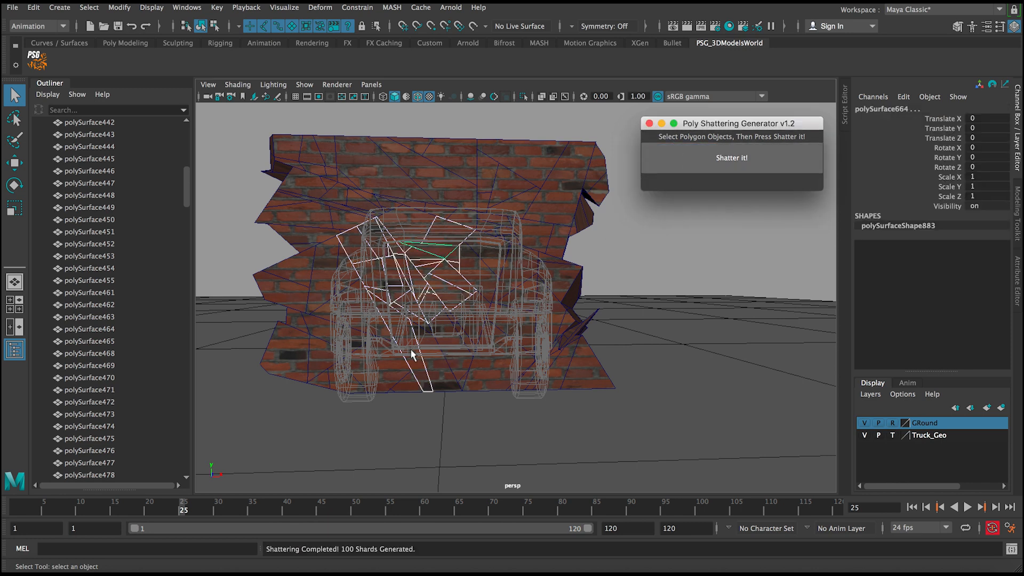
# - Shatter the narrow shard reaching the wall's base below the hood, plus a shard behind the windshield's right half
pyautogui.click(412, 350)
pyautogui.click(694, 163)
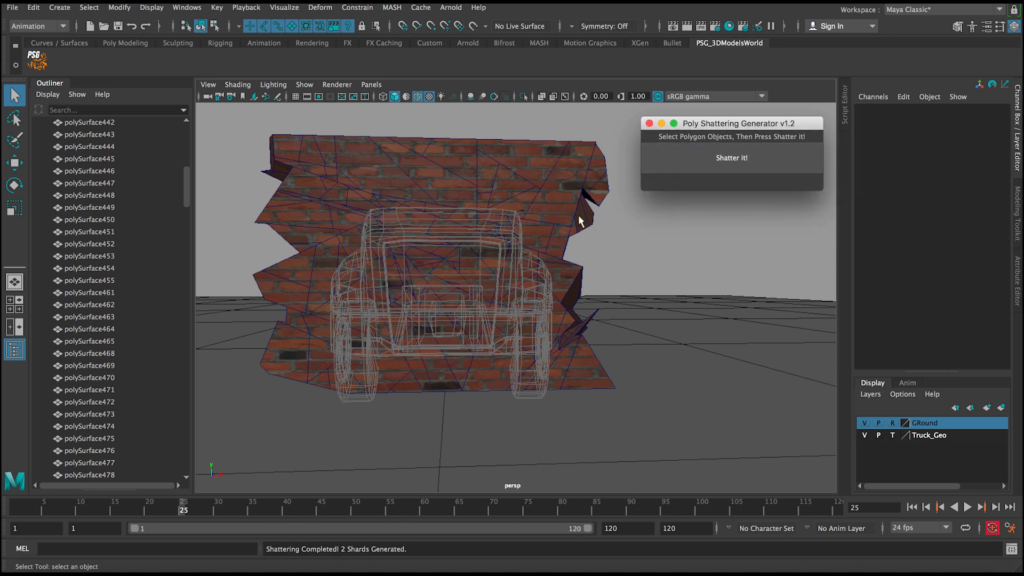
pyautogui.click(474, 271)
pyautogui.click(682, 163)
# - Shatter three large shards along the wall's top edge individually: right of centre, at the right corner and left of centre
pyautogui.click(541, 161)
pyautogui.click(689, 149)
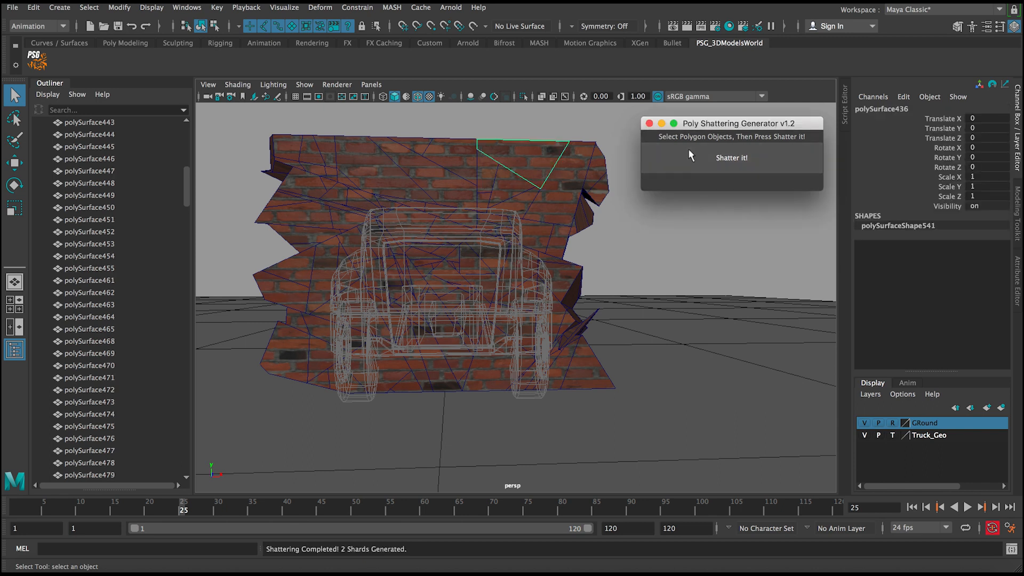
pyautogui.click(579, 176)
pyautogui.click(699, 154)
pyautogui.click(396, 172)
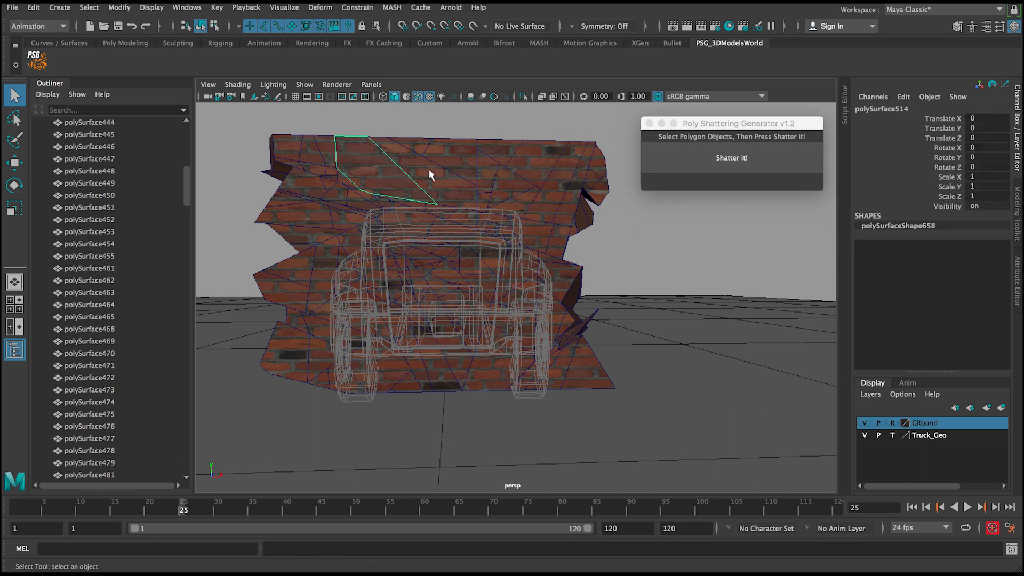
pyautogui.click(715, 158)
# - Shatter the tall shard left of the truck and two narrow shards near the wall's upper right edge
pyautogui.click(421, 267)
pyautogui.click(679, 155)
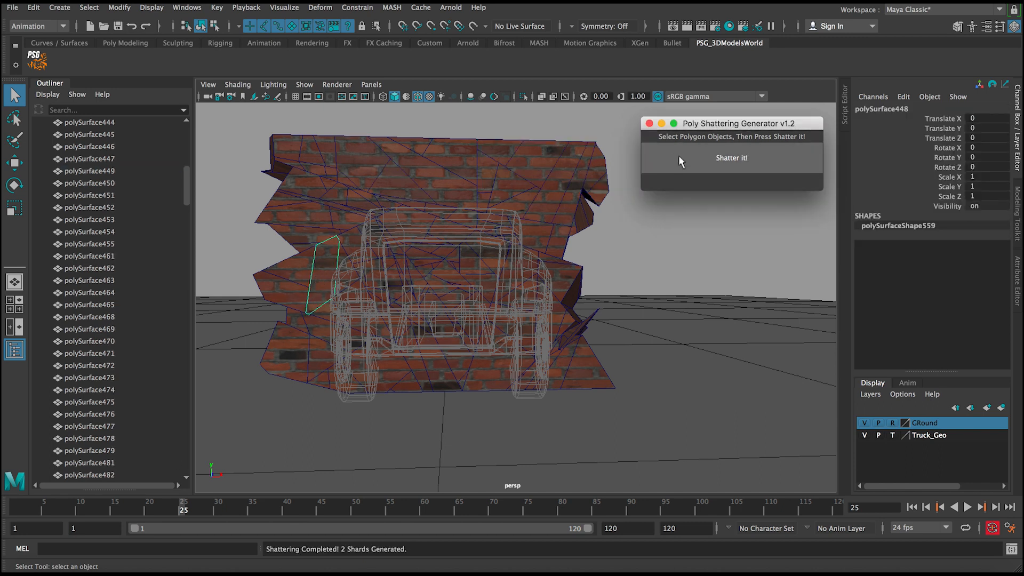
pyautogui.click(557, 184)
pyautogui.click(695, 156)
pyautogui.click(566, 200)
pyautogui.click(709, 162)
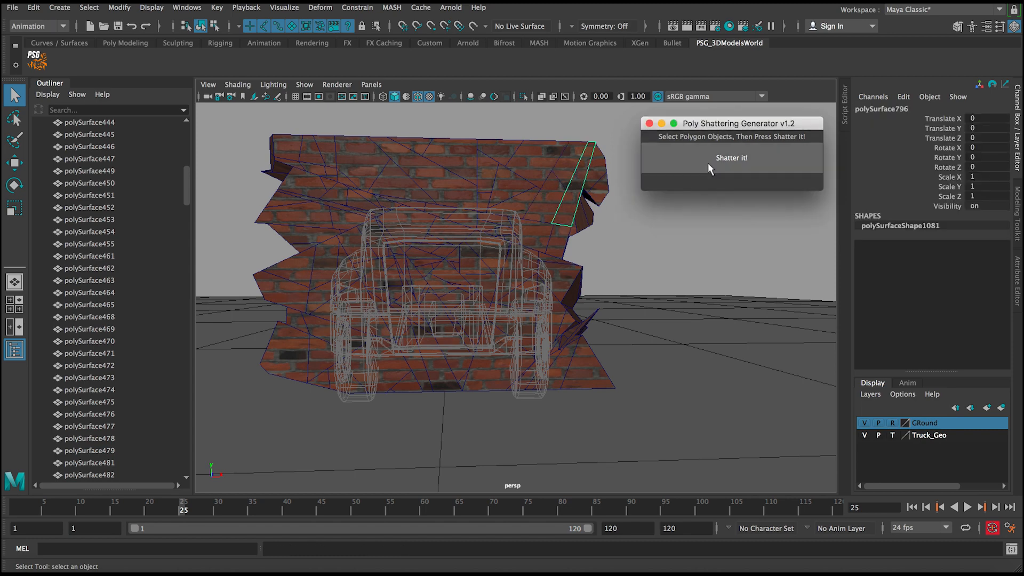
# - Select the band of shards between the cab roof and the wall's top edge and shatter them together
pyautogui.moveTo(365, 203)
pyautogui.keyDown('alt'); pyautogui.mouseDown()
pyautogui.moveTo(313, 247)
pyautogui.moveTo(241, 275)
pyautogui.moveTo(356, 210)
pyautogui.mouseUp(); pyautogui.keyUp('alt')
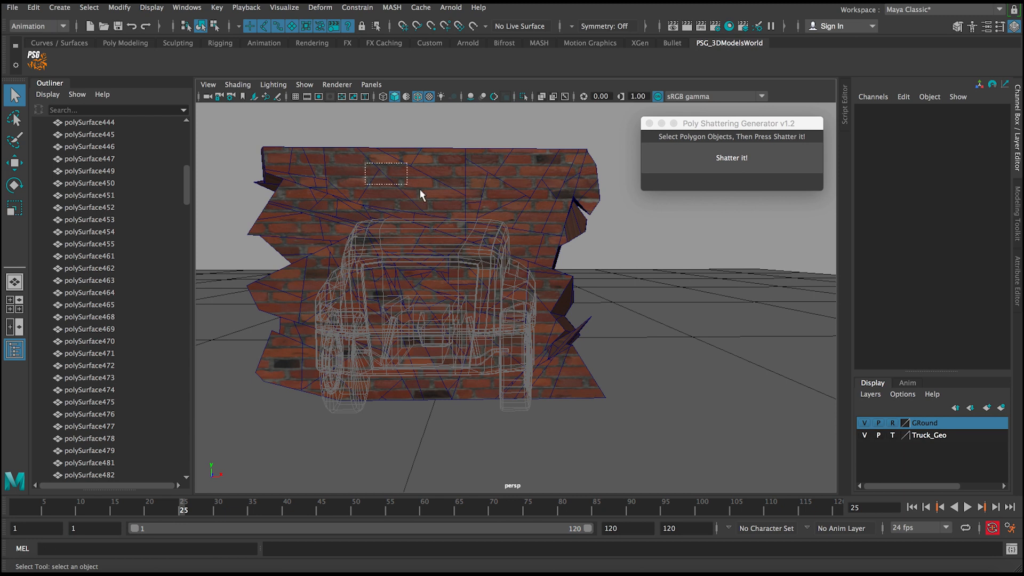
pyautogui.moveTo(420, 189); pyautogui.dragTo(462, 203)
pyautogui.click(665, 161)
pyautogui.click(678, 151)
# - Shatter the five-sided shard above the middle of the cab roof and one more shard beside it
pyautogui.click(467, 201)
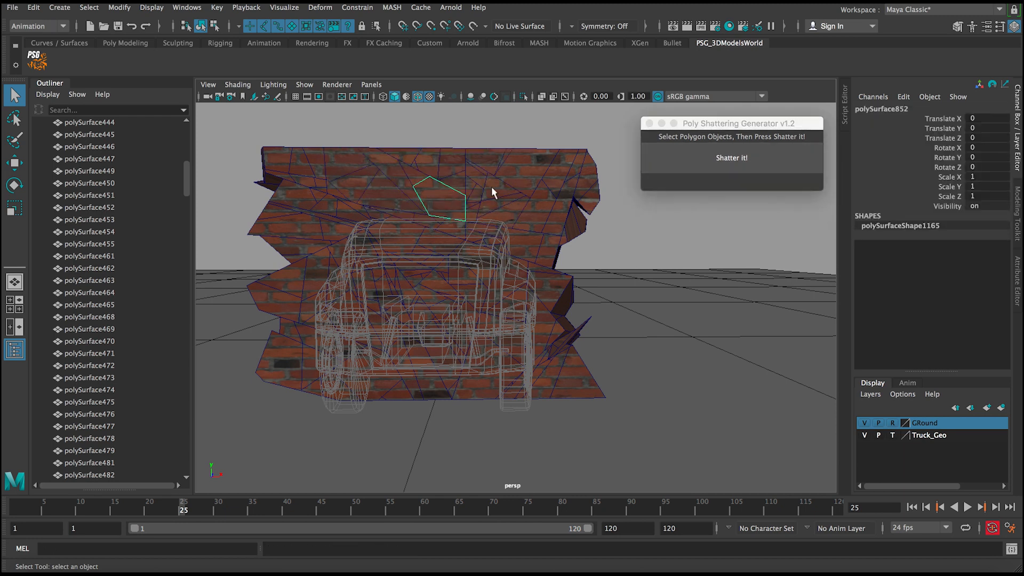
pyautogui.click(670, 155)
pyautogui.click(458, 204)
pyautogui.click(695, 165)
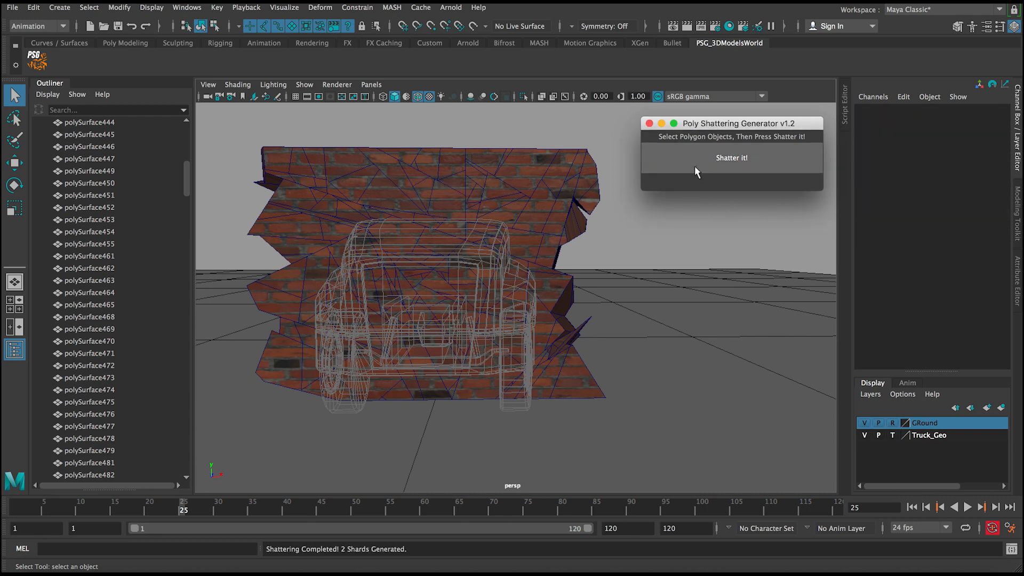
# - Shatter the shard left of the truck's cab and the polygonal shard behind the cab roof's left half
pyautogui.click(316, 278)
pyautogui.click(661, 160)
pyautogui.click(412, 243)
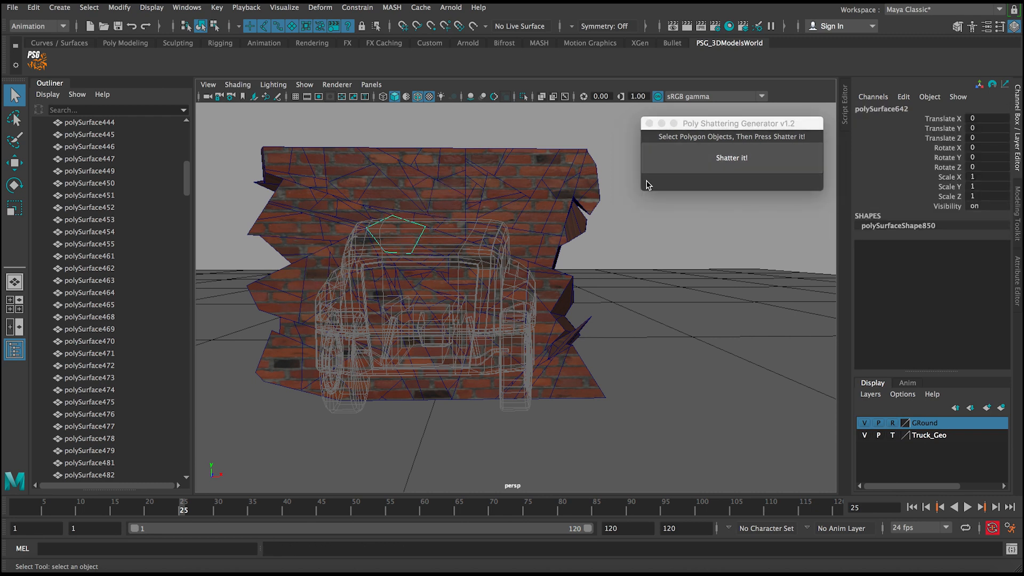
pyautogui.click(709, 159)
# - Shatter the pointed shard jutting from the wall's right edge above the truck's right wheel
pyautogui.keyDown('alt'); pyautogui.moveTo(504, 269); pyautogui.dragTo(511, 273); pyautogui.keyUp('alt')
pyautogui.click(566, 291)
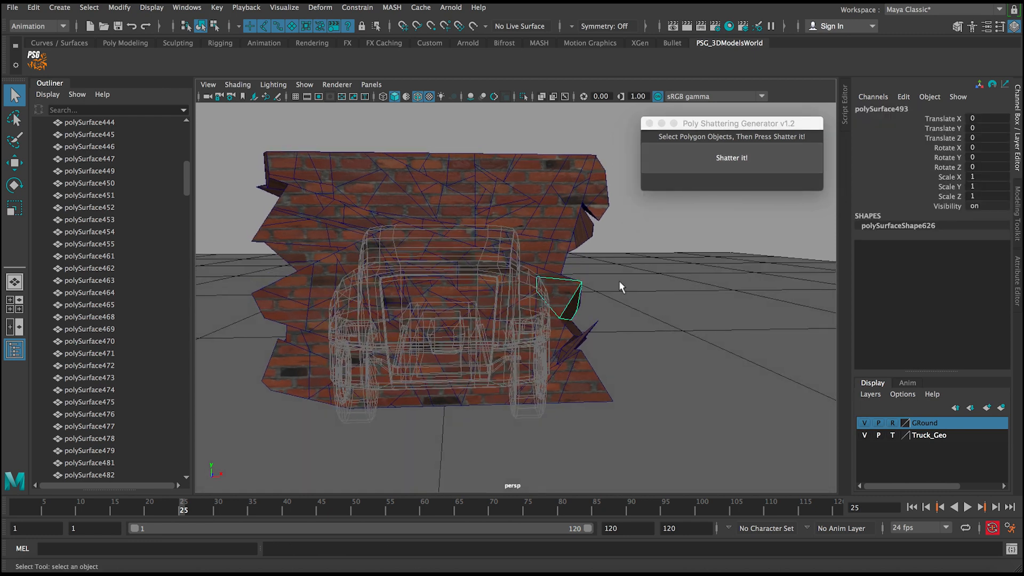
pyautogui.click(709, 183)
pyautogui.click(719, 165)
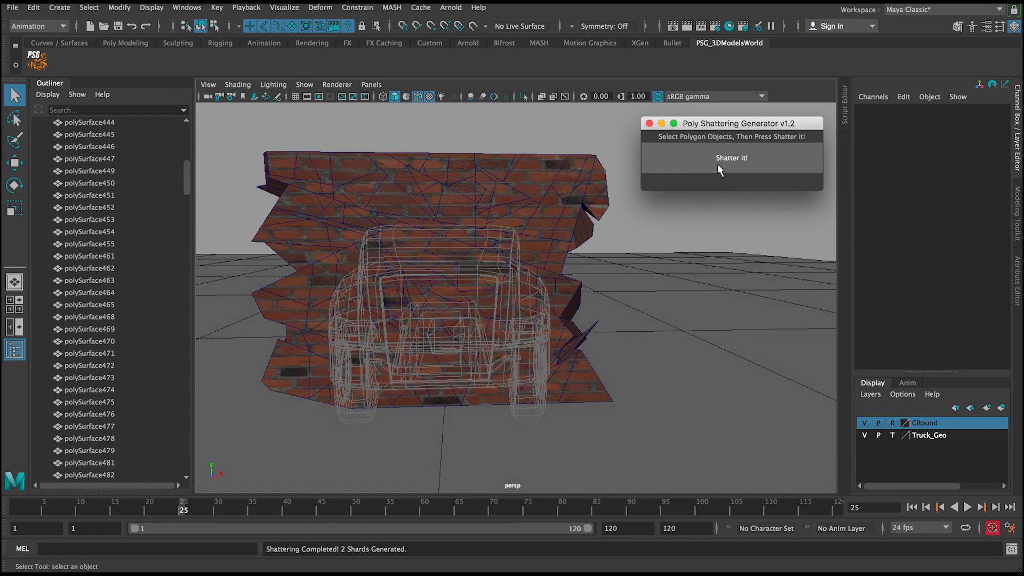
# - Shatter the shards near the wall's base between the truck's wheels one by one, starting with the narrow four-sided shard
pyautogui.click(440, 398)
pyautogui.click(695, 166)
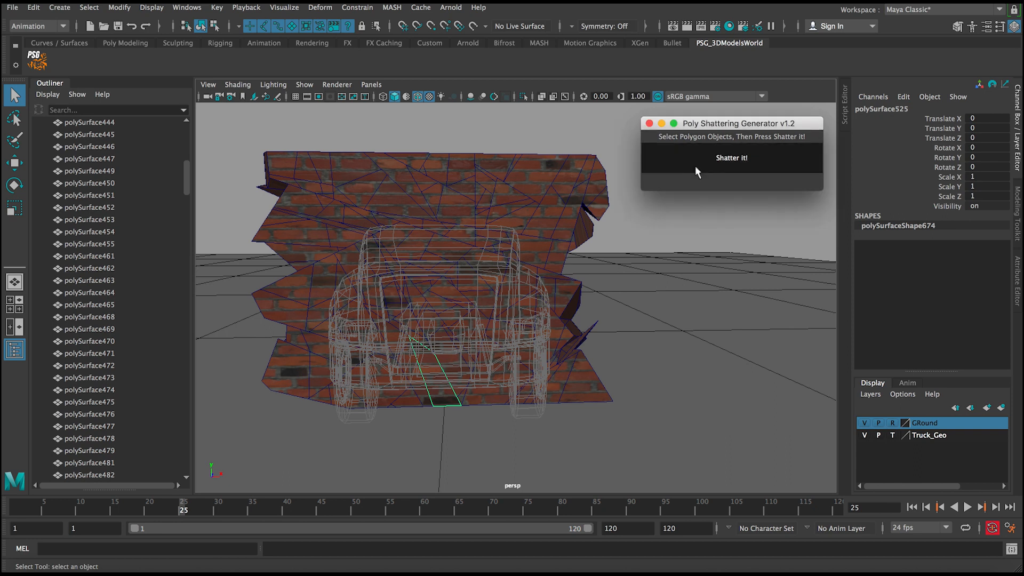
pyautogui.click(422, 367)
pyautogui.click(422, 368)
pyautogui.click(681, 161)
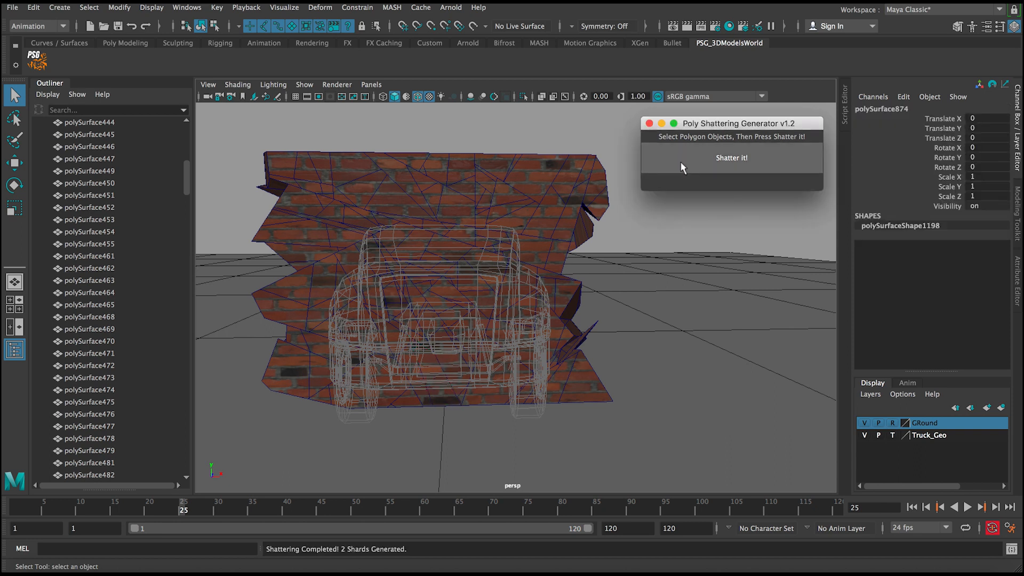
pyautogui.click(457, 369)
pyautogui.click(662, 166)
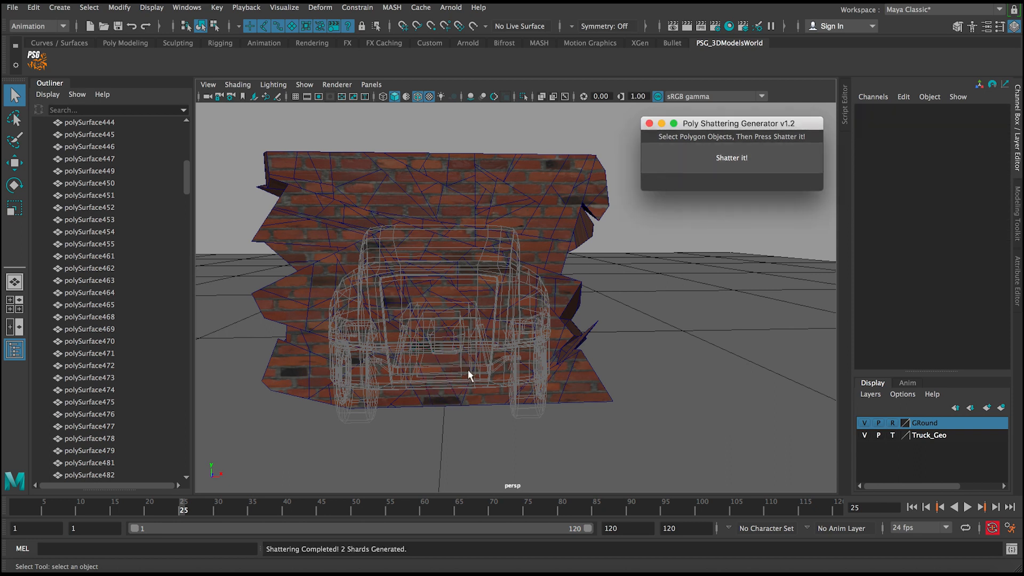
pyautogui.click(469, 370)
pyautogui.click(682, 170)
pyautogui.click(682, 170)
# - Shatter the triangular shard at the wall's lower right corner
pyautogui.click(571, 358)
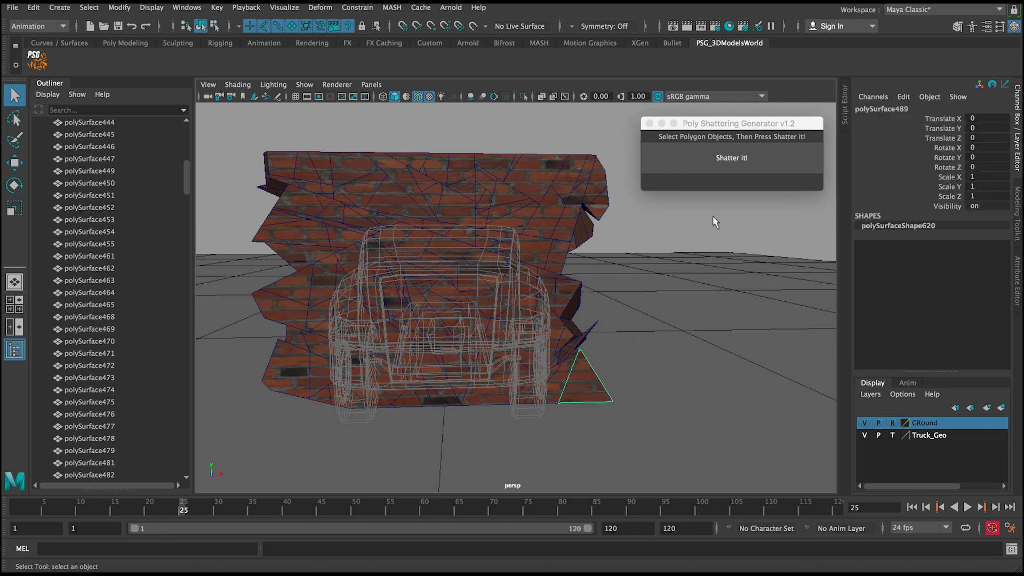
pyautogui.click(715, 167)
pyautogui.click(715, 166)
# - Shatter the small shard clusters behind the truck's cab and windshield again, one cluster after another
pyautogui.keyDown('alt'); pyautogui.moveTo(486, 275); pyautogui.dragTo(417, 270); pyautogui.keyUp('alt')
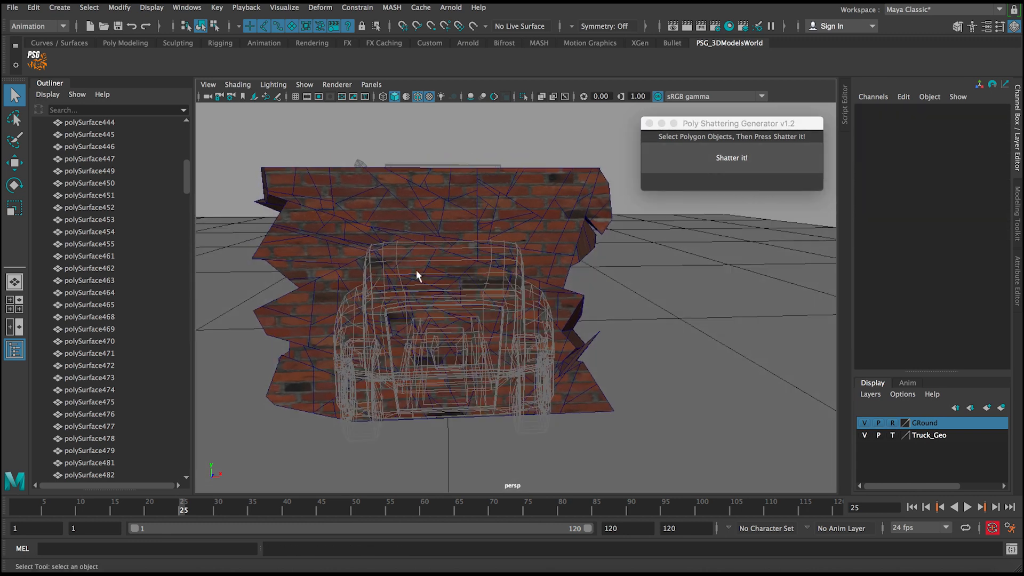
pyautogui.click(457, 286)
pyautogui.click(697, 159)
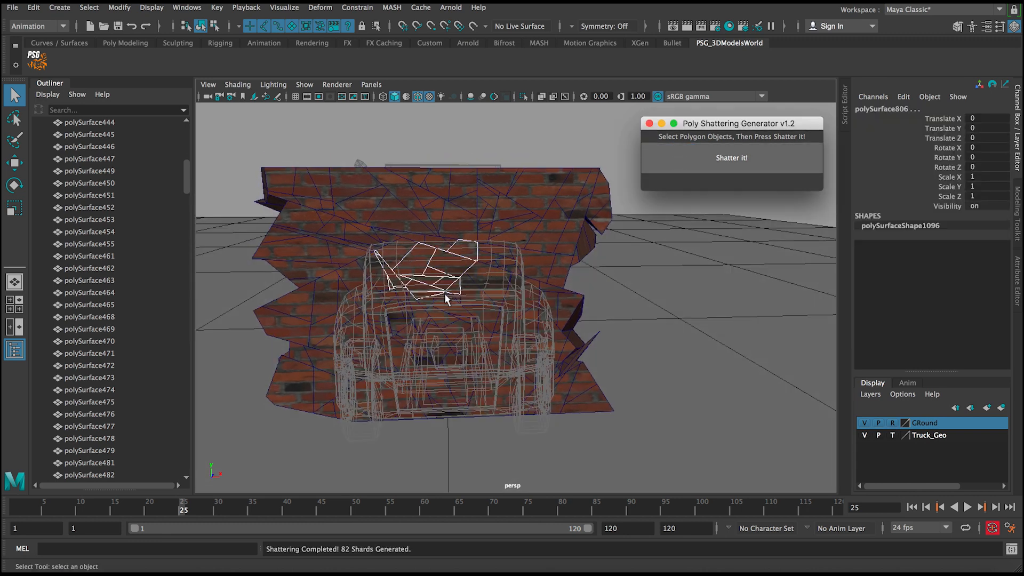
pyautogui.click(472, 325)
pyautogui.click(693, 169)
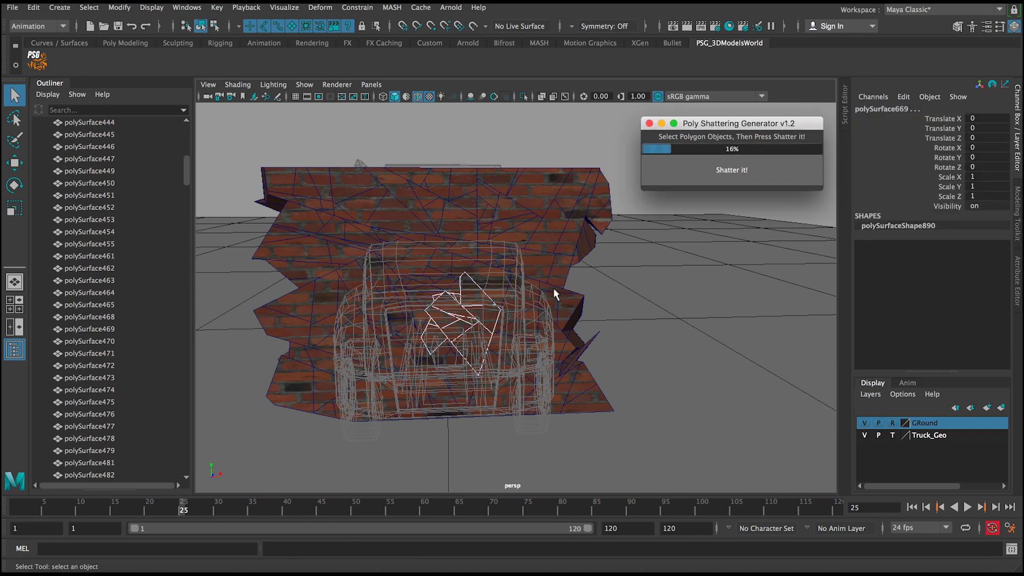
pyautogui.click(504, 293)
pyautogui.click(664, 169)
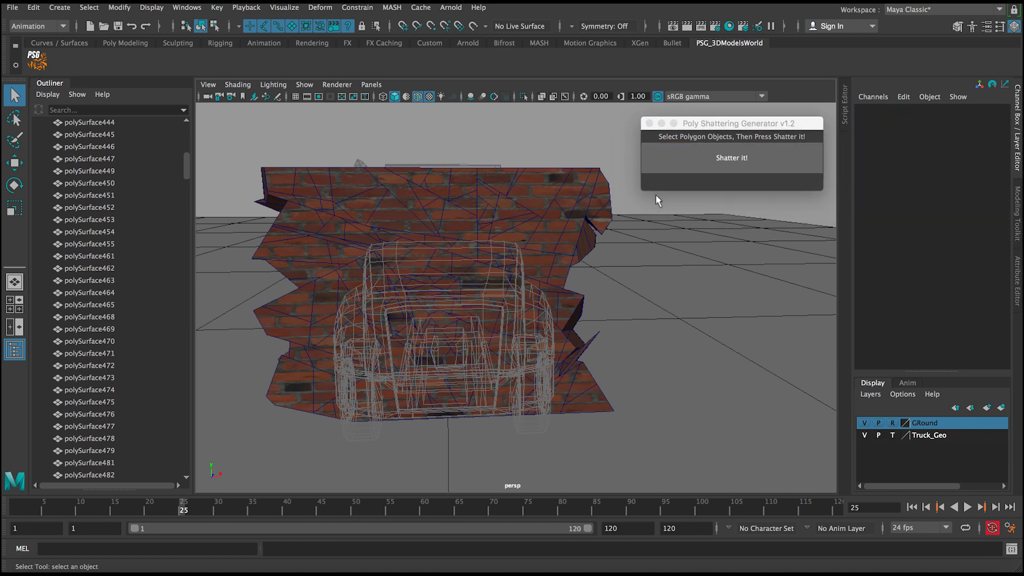
# - Shatter the thin shard above the cab's right corner and the narrow slanted shard near the wall's right edge
pyautogui.click(522, 217)
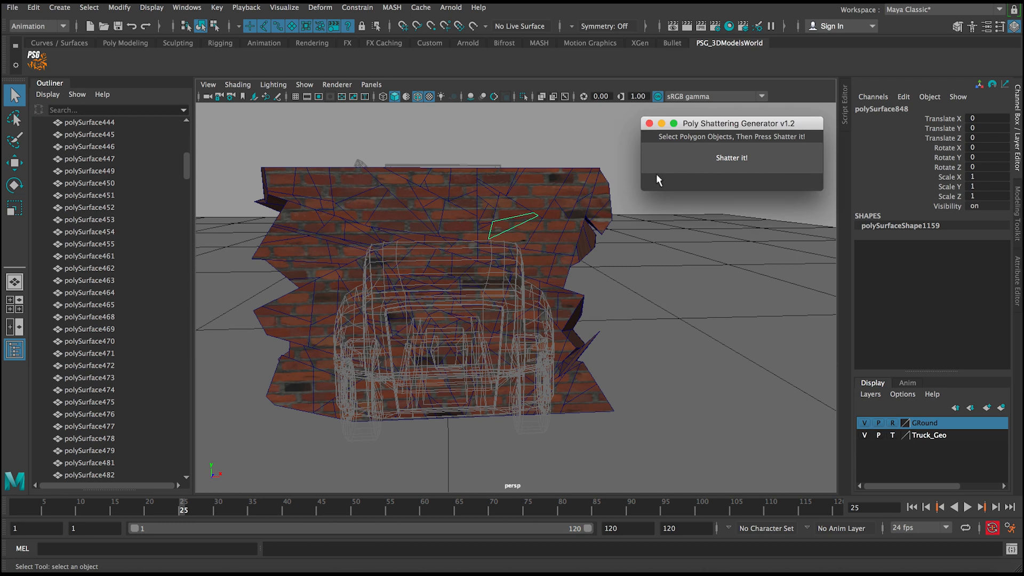
pyautogui.click(654, 168)
pyautogui.click(544, 233)
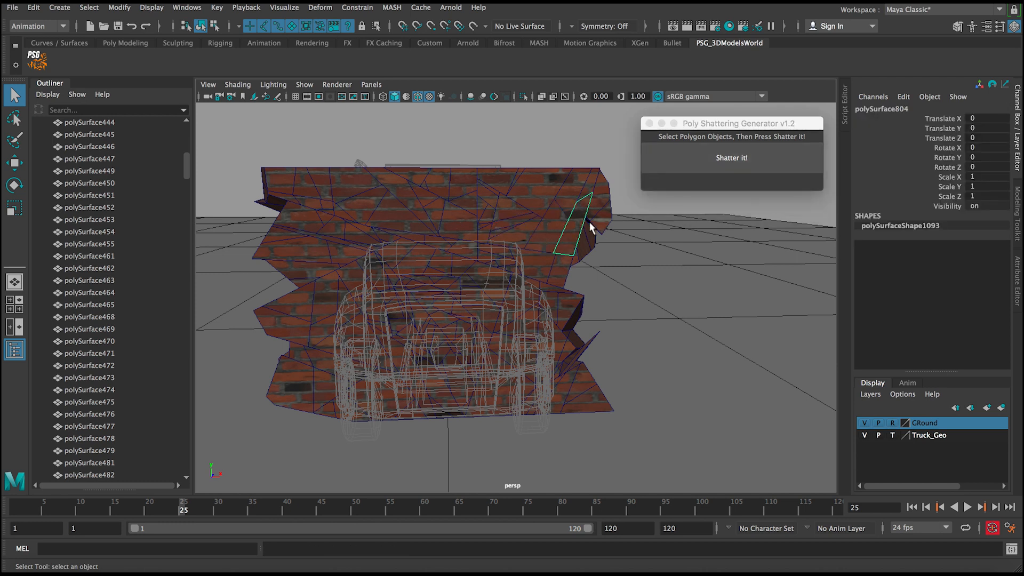
pyautogui.click(685, 158)
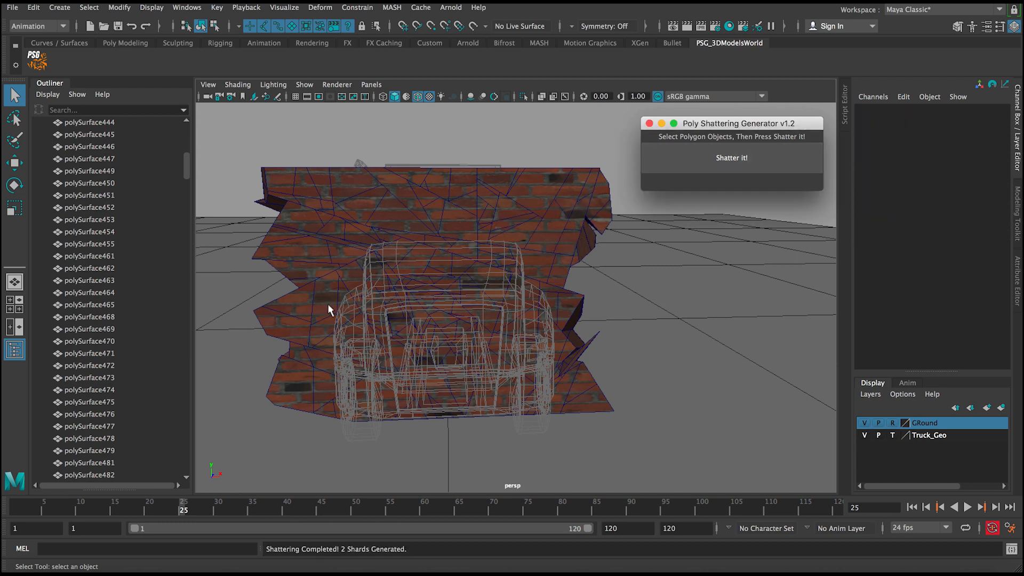
# - Shatter the shard beside the front wheel near the wall's base, and shatter its resulting pieces again one by one
pyautogui.keyDown('alt'); pyautogui.moveTo(401, 300); pyautogui.dragTo(389, 278); pyautogui.keyUp('alt')
pyautogui.keyDown('alt'); pyautogui.moveTo(388, 277); pyautogui.dragTo(375, 407, button='right'); pyautogui.keyUp('alt')
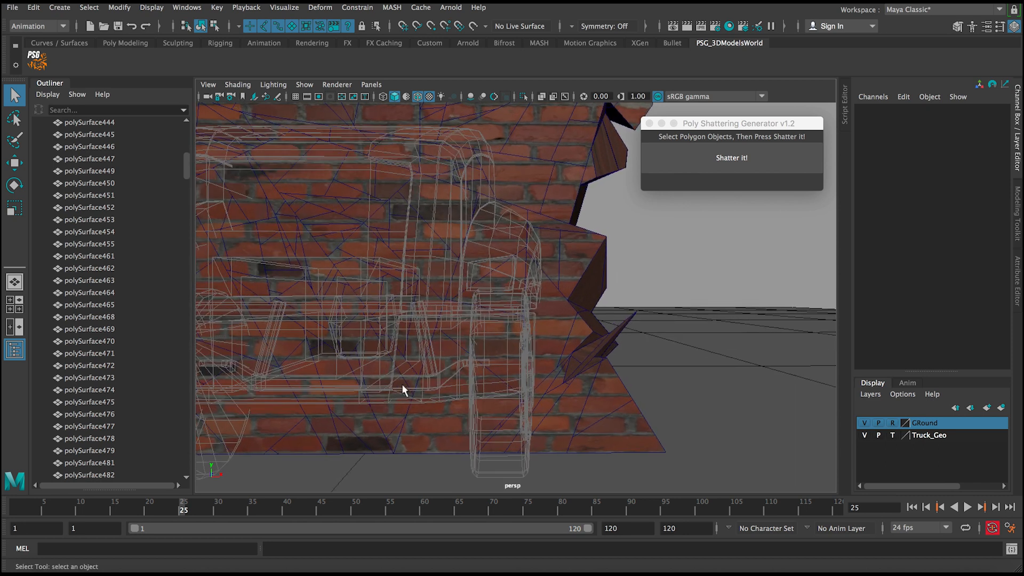
pyautogui.click(458, 377)
pyautogui.click(699, 154)
pyautogui.click(492, 367)
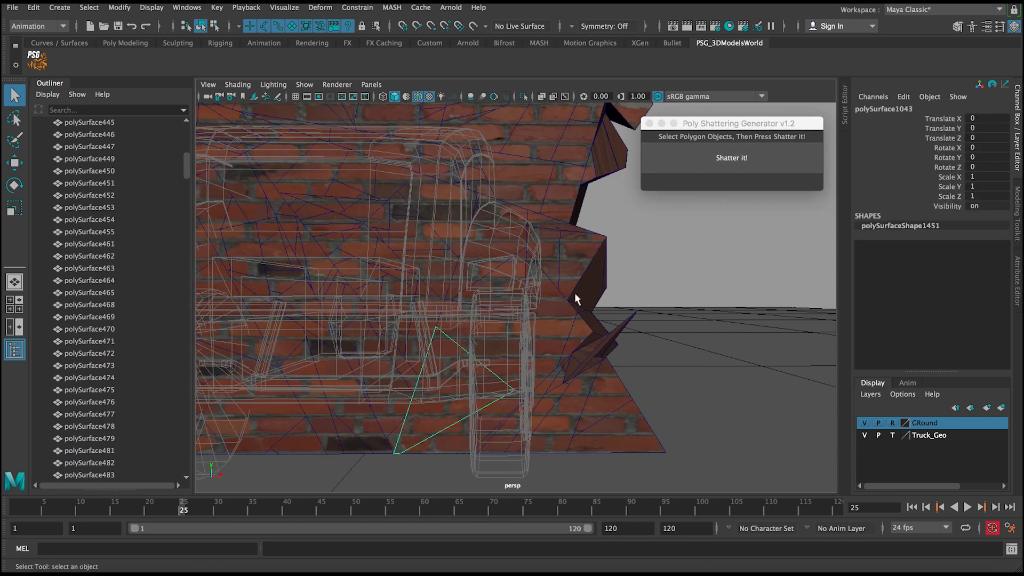
pyautogui.click(687, 155)
pyautogui.click(478, 372)
pyautogui.click(693, 157)
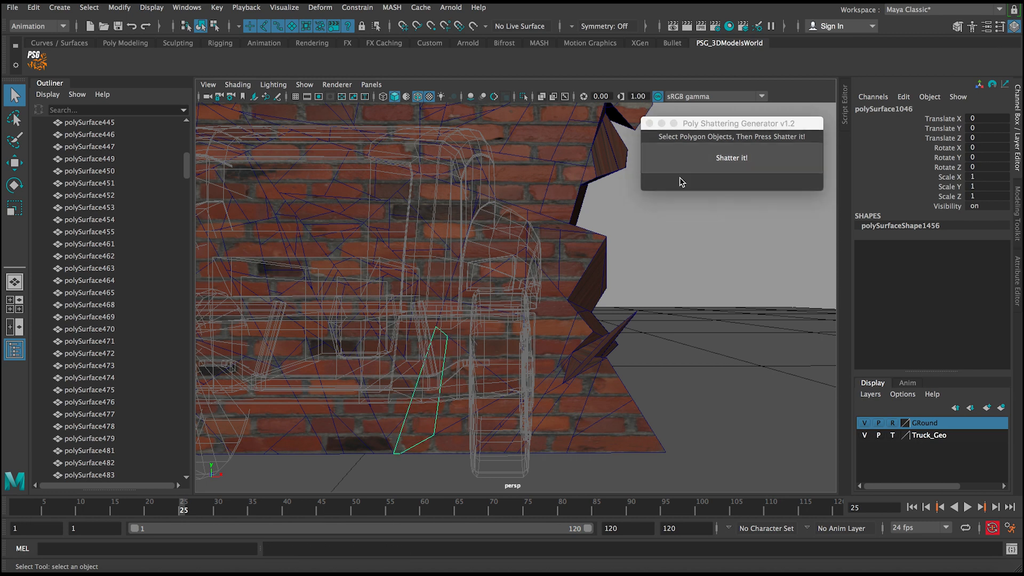
pyautogui.click(436, 366)
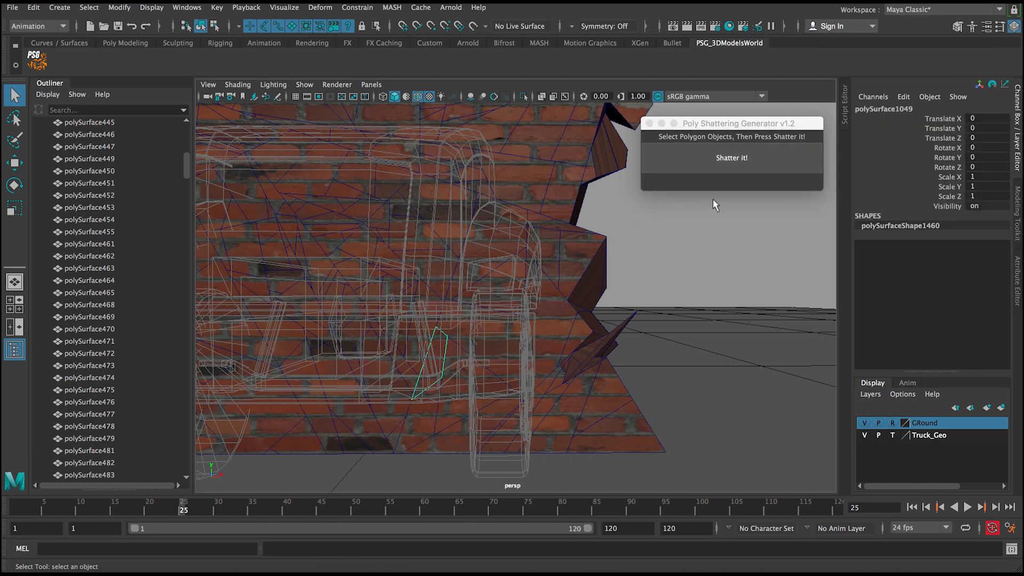
pyautogui.click(735, 157)
# - Shatter the large many-sided shard behind the opposite front wheel at the wall's base
pyautogui.keyDown('alt'); pyautogui.moveTo(546, 273); pyautogui.dragTo(533, 315); pyautogui.keyUp('alt')
pyautogui.click(449, 392)
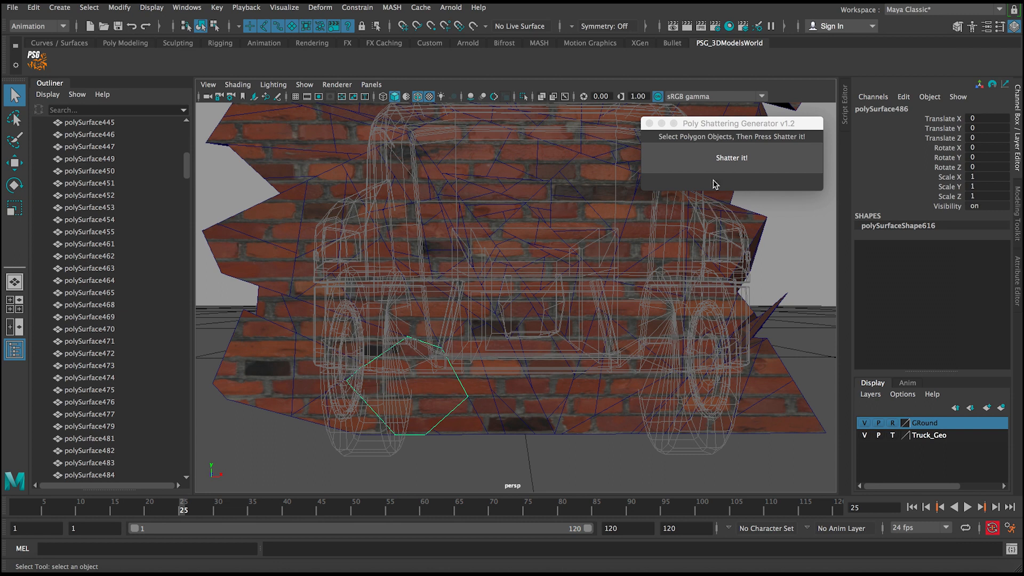
pyautogui.click(712, 159)
# - Shatter the shards along the wall's left edge one by one, ending with the triangular shard halfway up
pyautogui.keyDown('alt'); pyautogui.moveTo(440, 370); pyautogui.dragTo(342, 283, button='right'); pyautogui.keyUp('alt')
pyautogui.click(288, 254)
pyautogui.click(688, 152)
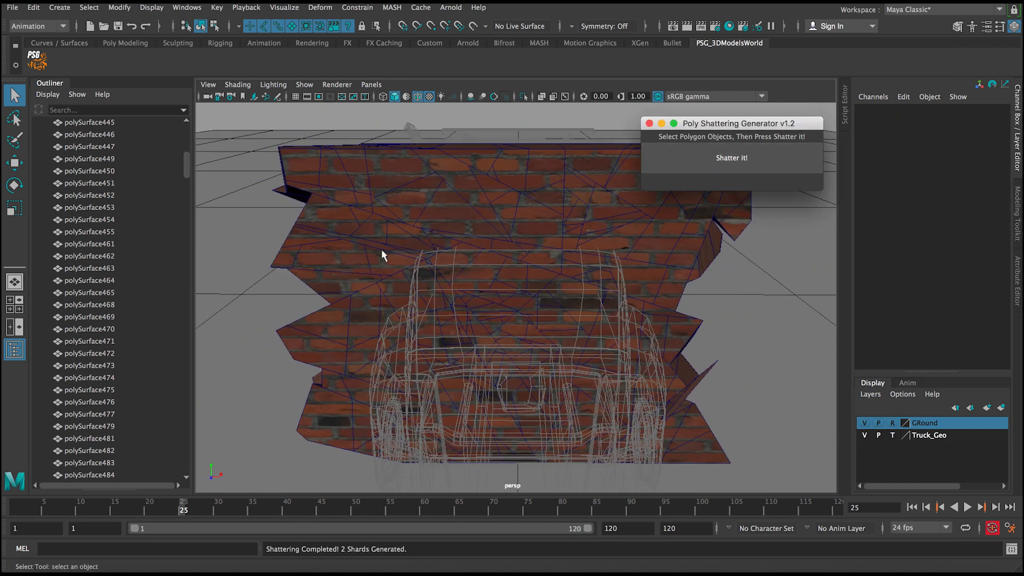
pyautogui.click(347, 246)
pyautogui.click(732, 158)
pyautogui.click(339, 324)
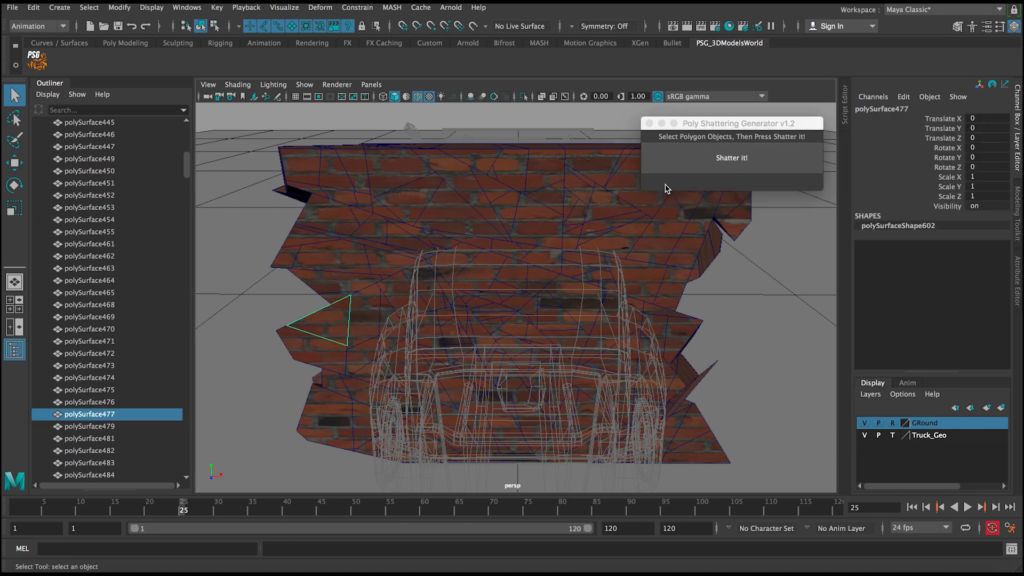
pyautogui.click(668, 167)
# - Shatter the shards in the wall's upper middle above the truck's cab one by one, starting with the triangular one
pyautogui.keyDown('alt'); pyautogui.moveTo(558, 261); pyautogui.dragTo(496, 224, button='right'); pyautogui.keyUp('alt')
pyautogui.click(473, 240)
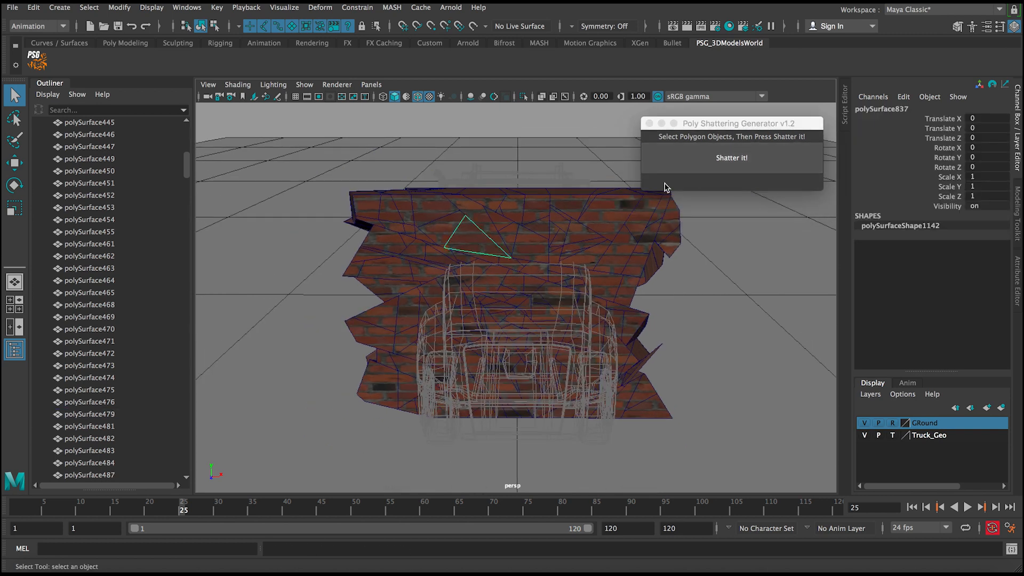
pyautogui.click(691, 164)
pyautogui.click(486, 224)
pyautogui.click(674, 160)
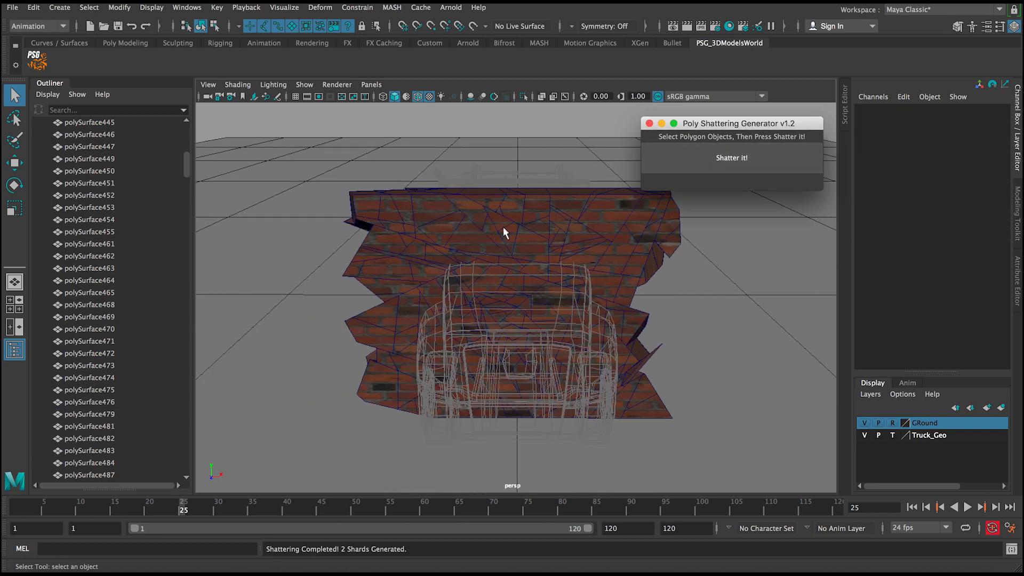
pyautogui.click(464, 229)
pyautogui.click(684, 167)
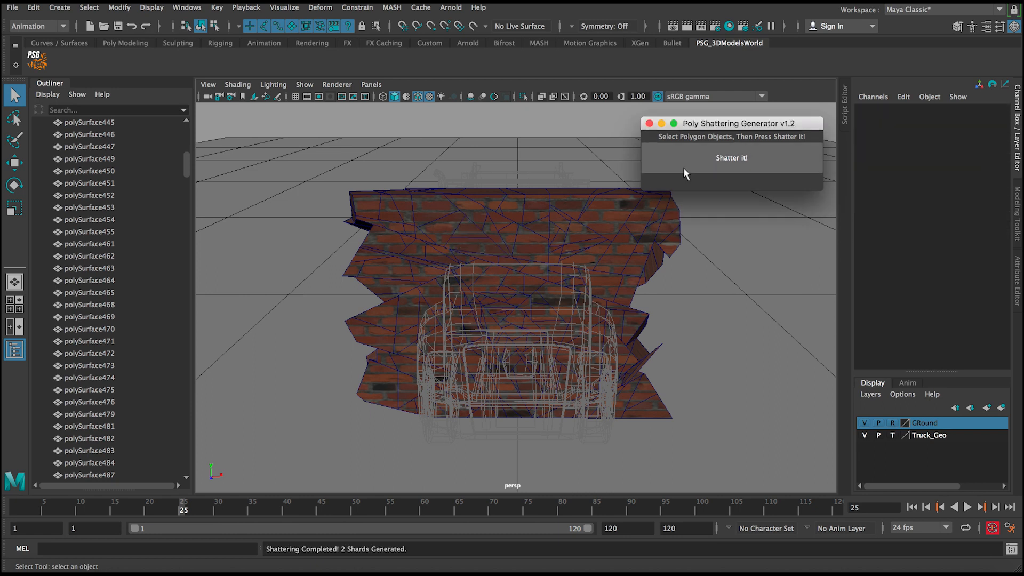
pyautogui.click(528, 245)
pyautogui.click(721, 161)
# - Shatter the shards near the wall's upper right corner one by one, starting with the four-sided shard touching the top edge
pyautogui.click(607, 220)
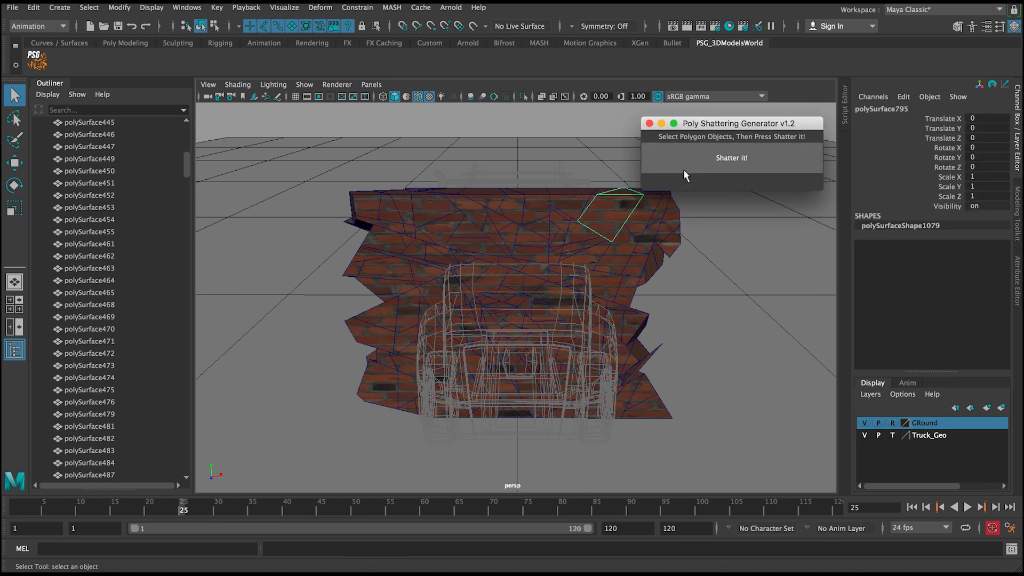
pyautogui.click(683, 166)
pyautogui.keyDown('alt'); pyautogui.moveTo(636, 236); pyautogui.dragTo(590, 240); pyautogui.keyUp('alt')
pyautogui.click(591, 235)
pyautogui.click(706, 158)
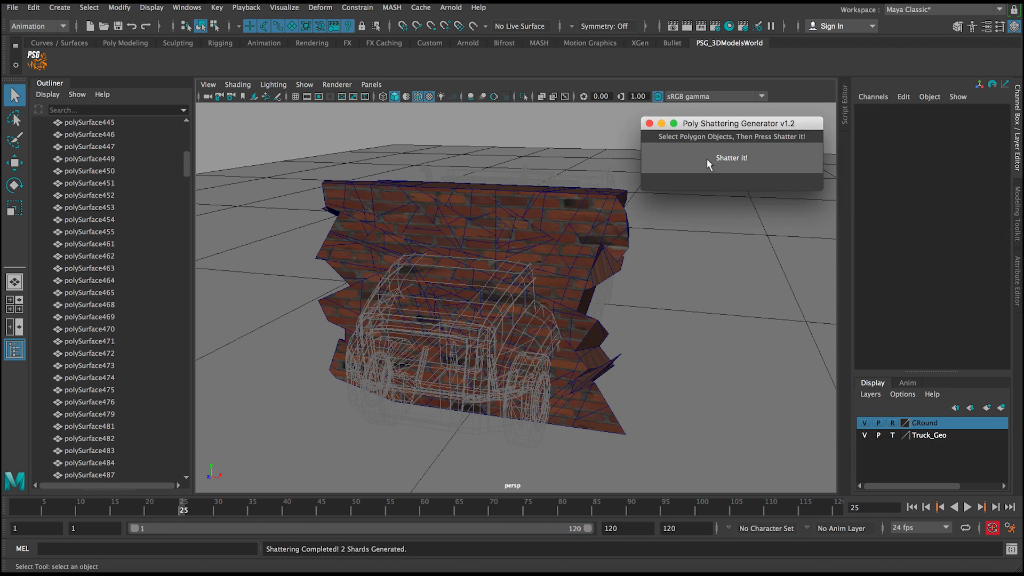
pyautogui.click(596, 200)
pyautogui.click(684, 167)
pyautogui.click(578, 209)
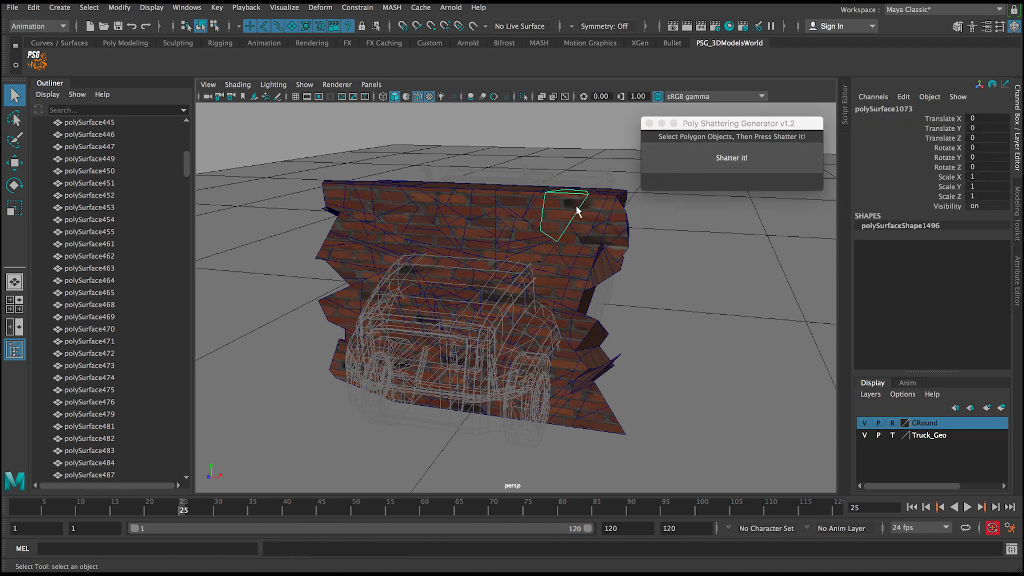
pyautogui.click(688, 162)
pyautogui.click(556, 207)
pyautogui.click(675, 162)
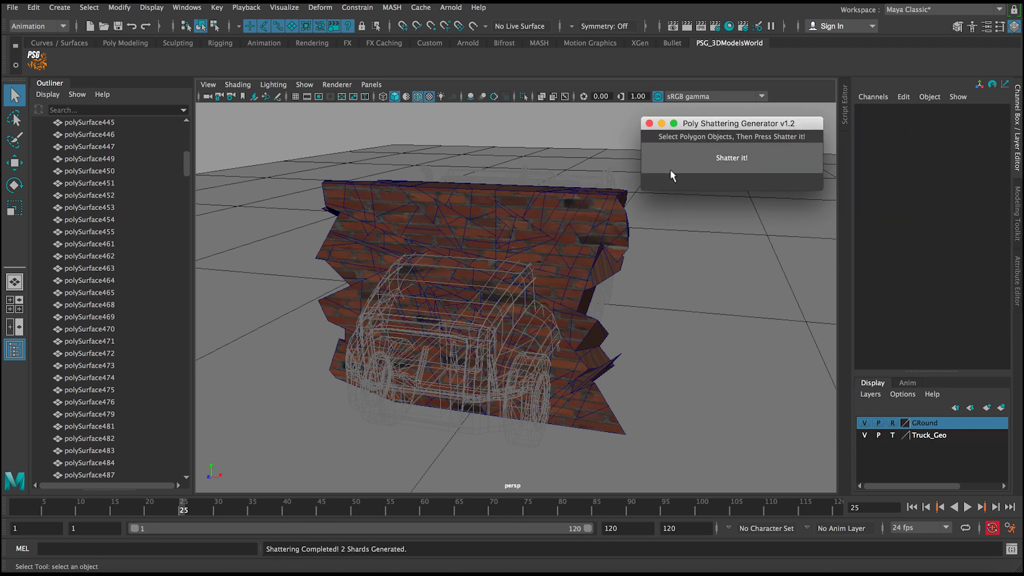
# - Shatter the large four-sided shard on the wall's top face
pyautogui.keyDown('alt'); pyautogui.moveTo(614, 208); pyautogui.dragTo(375, 287); pyautogui.keyUp('alt')
pyautogui.click(376, 291)
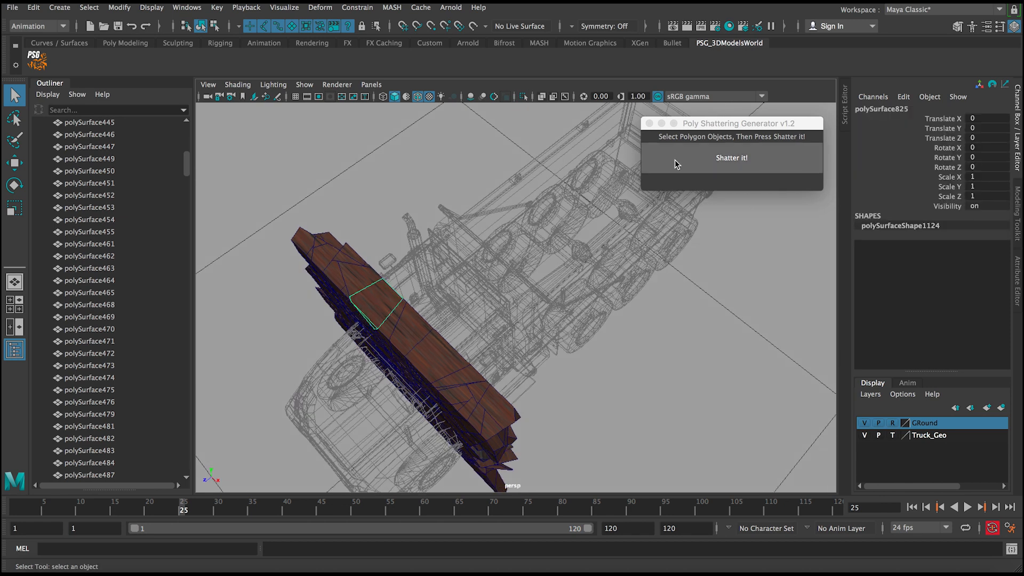
pyautogui.click(677, 159)
# - Shatter the shards beside the left front wheel at the wall's base, and the shard at the wall's lower left corner
pyautogui.keyDown('alt'); pyautogui.moveTo(462, 294); pyautogui.dragTo(532, 224); pyautogui.keyUp('alt')
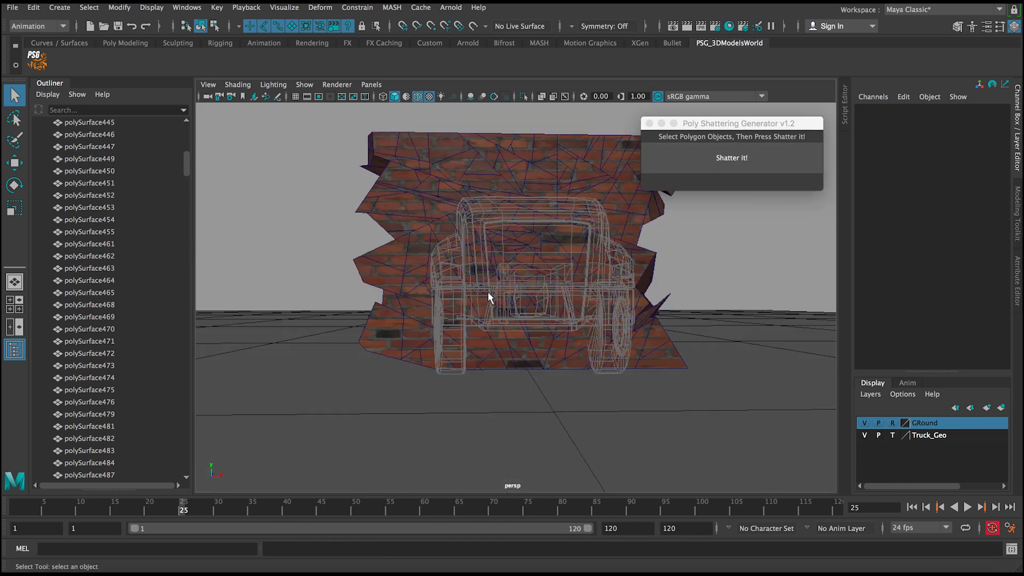
pyautogui.click(498, 335)
pyautogui.click(703, 158)
pyautogui.click(483, 343)
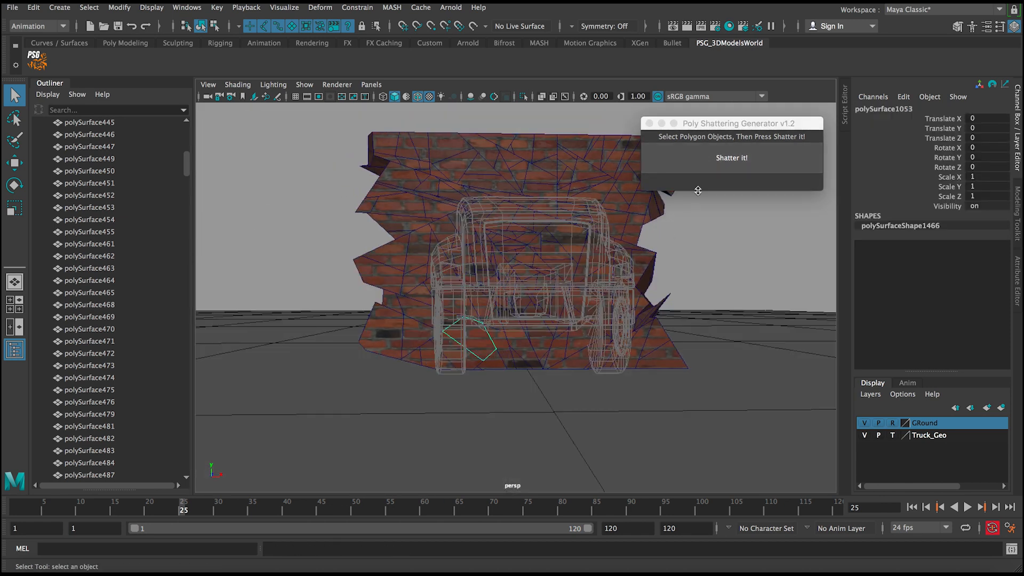
pyautogui.click(700, 157)
pyautogui.click(483, 343)
pyautogui.click(728, 170)
pyautogui.click(389, 327)
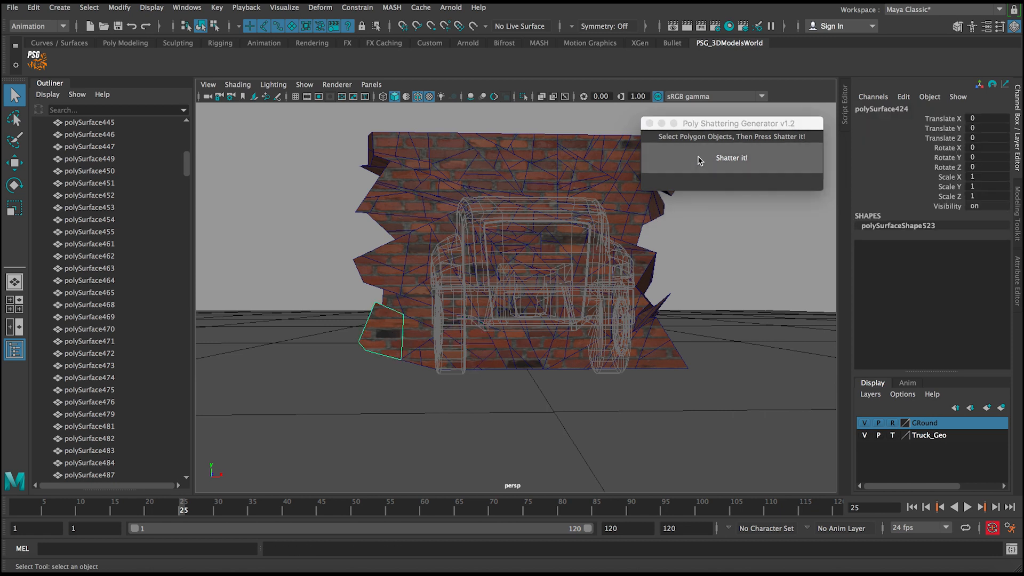
pyautogui.click(697, 156)
# - Shatter the shards near the wall's lower right corner one by one, ending with the pointed shard at the corner tip
pyautogui.keyDown('alt'); pyautogui.moveTo(591, 241); pyautogui.dragTo(527, 302); pyautogui.keyUp('alt')
pyautogui.click(562, 339)
pyautogui.click(743, 157)
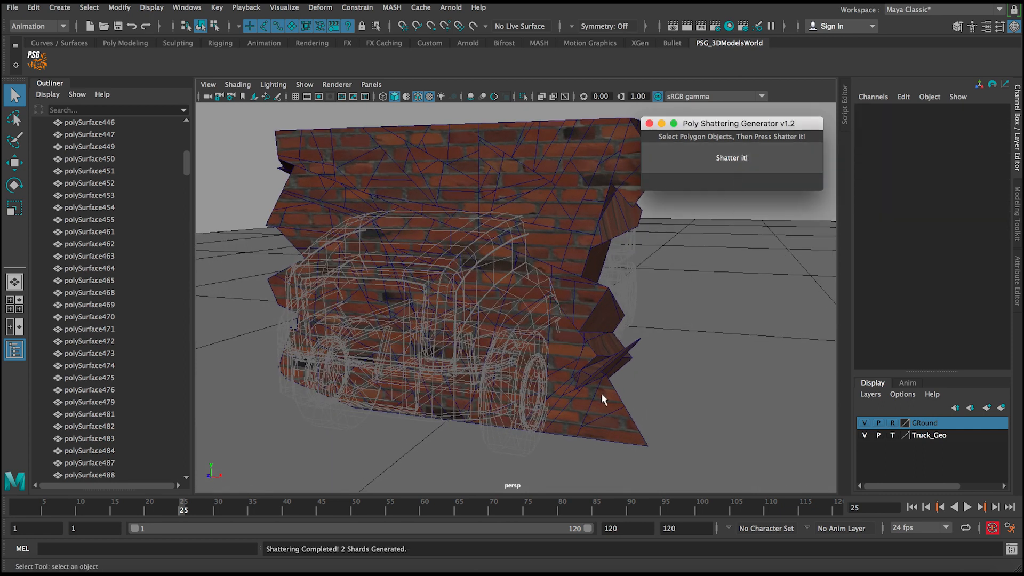
pyautogui.click(604, 399)
pyautogui.click(716, 165)
pyautogui.click(629, 424)
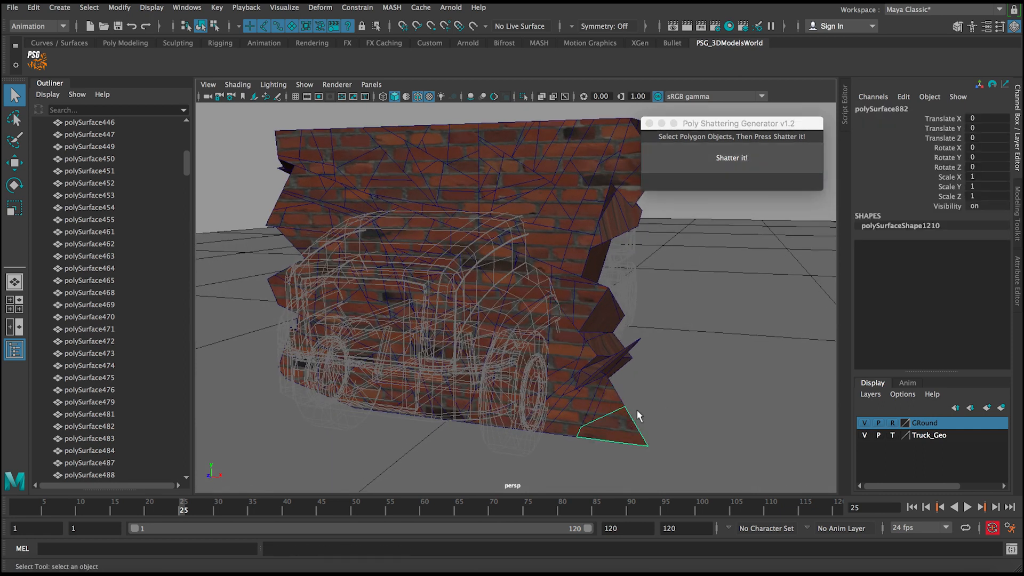
pyautogui.click(723, 166)
# - Shatter a shard on the wall's rear face close to its jagged side edge
pyautogui.keyDown('alt'); pyautogui.moveTo(619, 274); pyautogui.dragTo(479, 275); pyautogui.keyUp('alt')
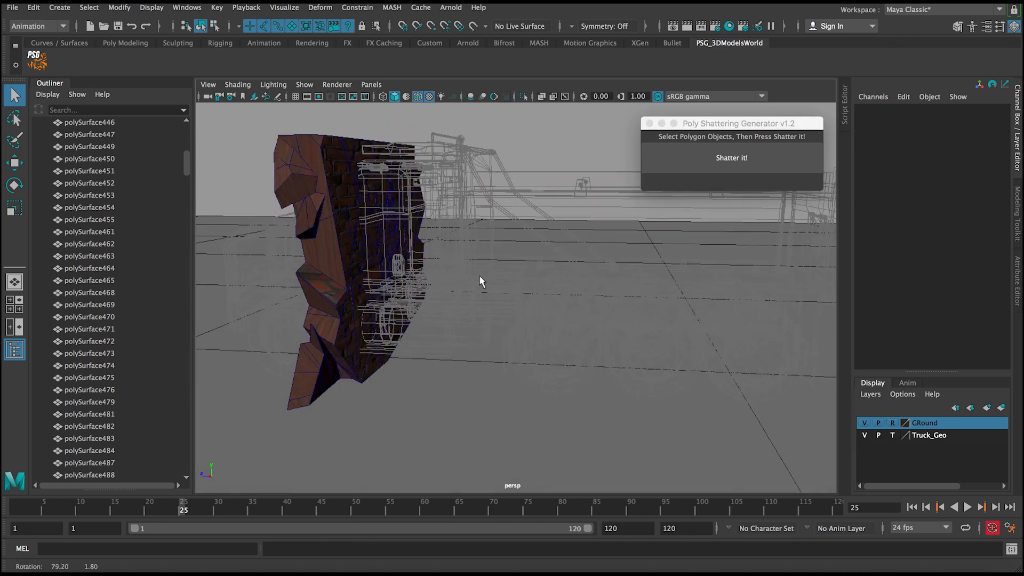
pyautogui.click(340, 251)
pyautogui.click(698, 160)
# - Shatter a shard in the wall's upper left area and another above the truck's cab
pyautogui.keyDown('alt'); pyautogui.moveTo(586, 229); pyautogui.dragTo(434, 248); pyautogui.keyUp('alt')
pyautogui.click(405, 227)
pyautogui.click(732, 158)
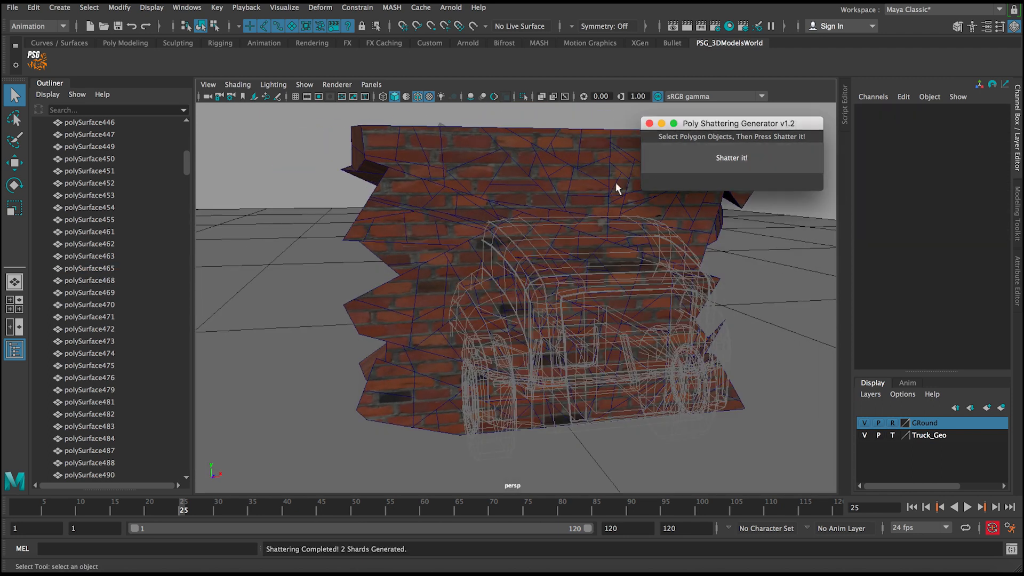
pyautogui.click(534, 189)
pyautogui.click(693, 162)
# - Shatter the large shard behind the right part of the cab roof, and shatter one more shard at that spot
pyautogui.keyDown('alt'); pyautogui.moveTo(614, 224); pyautogui.dragTo(579, 281); pyautogui.keyUp('alt')
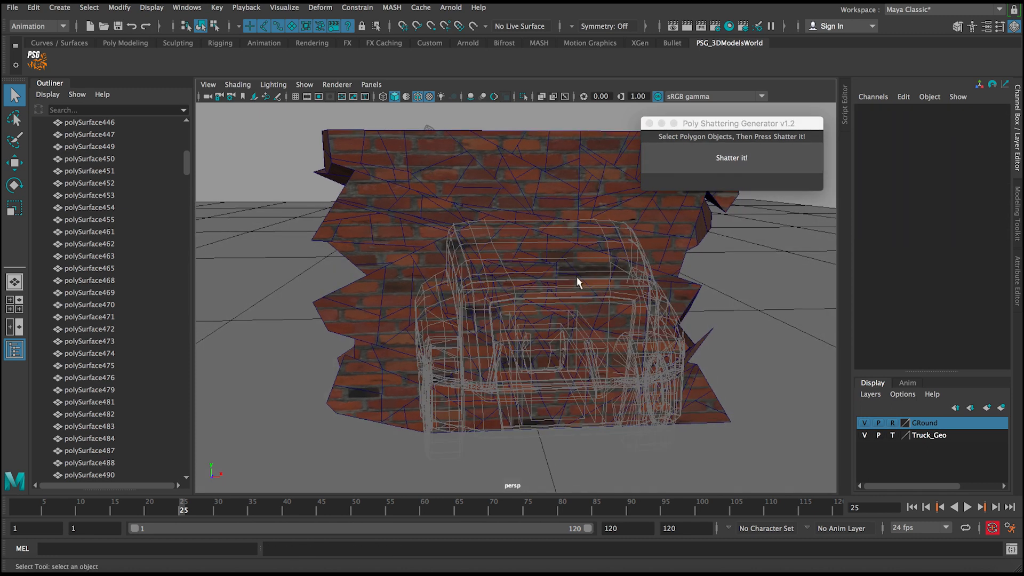
pyautogui.click(608, 265)
pyautogui.click(703, 160)
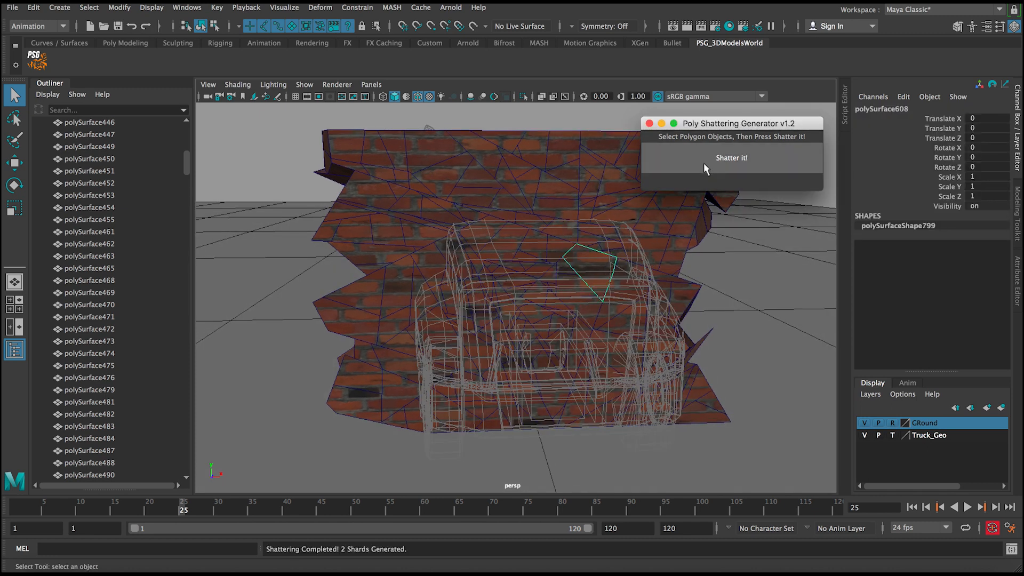
pyautogui.click(614, 258)
pyautogui.click(699, 170)
pyautogui.press('f')
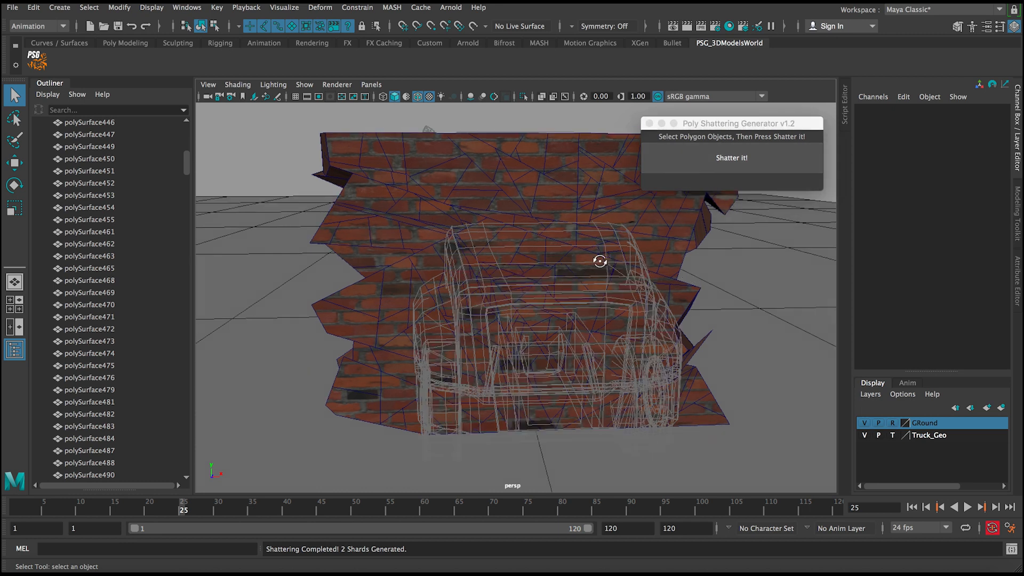
# - Check the end of the shard list in the Outliner and close the Poly Shattering Generator window
pyautogui.moveTo(188, 169); pyautogui.dragTo(193, 452)
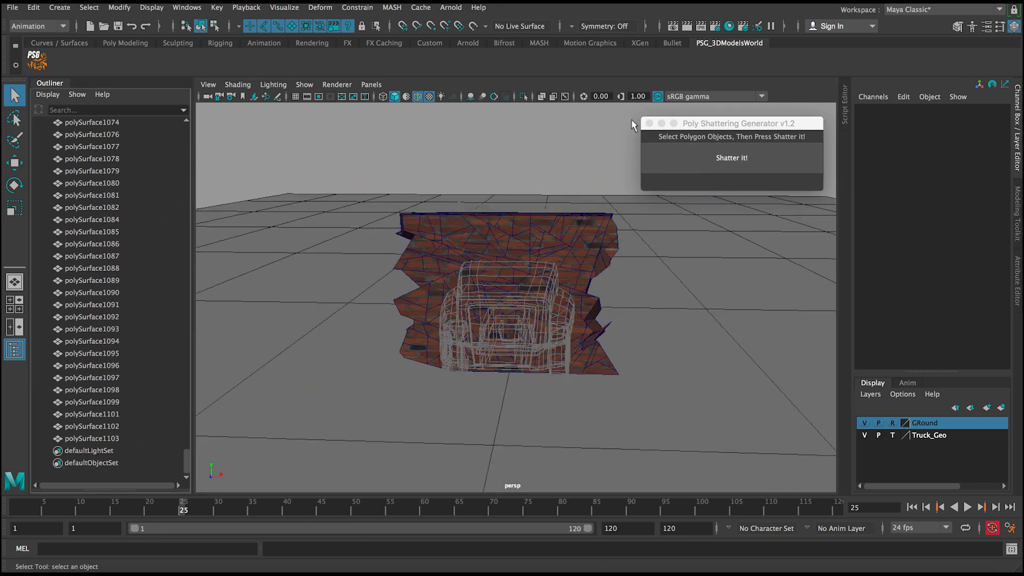
pyautogui.click(649, 124)
pyautogui.keyDown('alt'); pyautogui.moveTo(507, 256); pyautogui.dragTo(540, 237); pyautogui.keyUp('alt')
# - Group all visible wall shards and rename the group wall_shards
pyautogui.scroll(15, 178, 453)
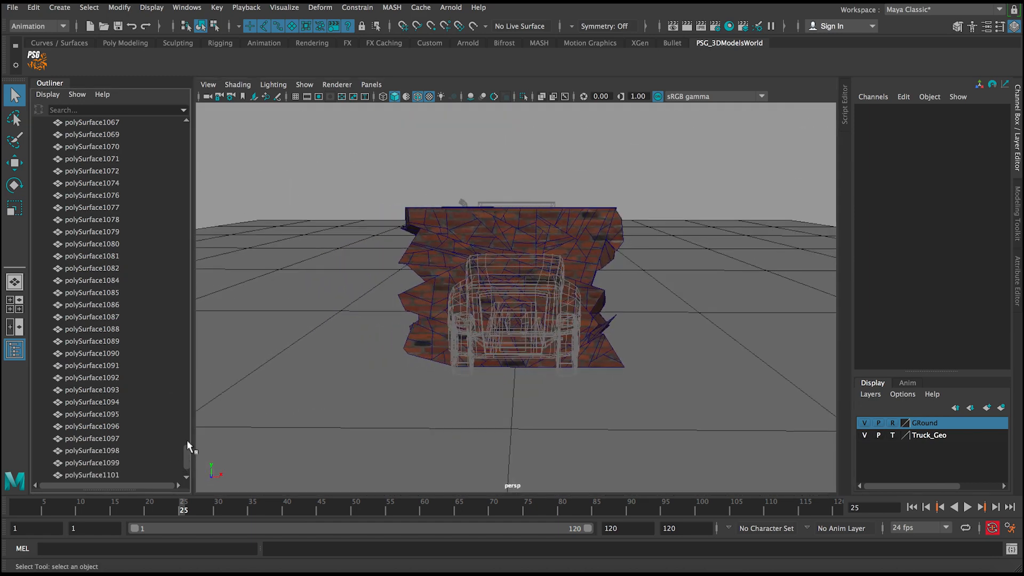
pyautogui.moveTo(359, 217); pyautogui.dragTo(683, 411)
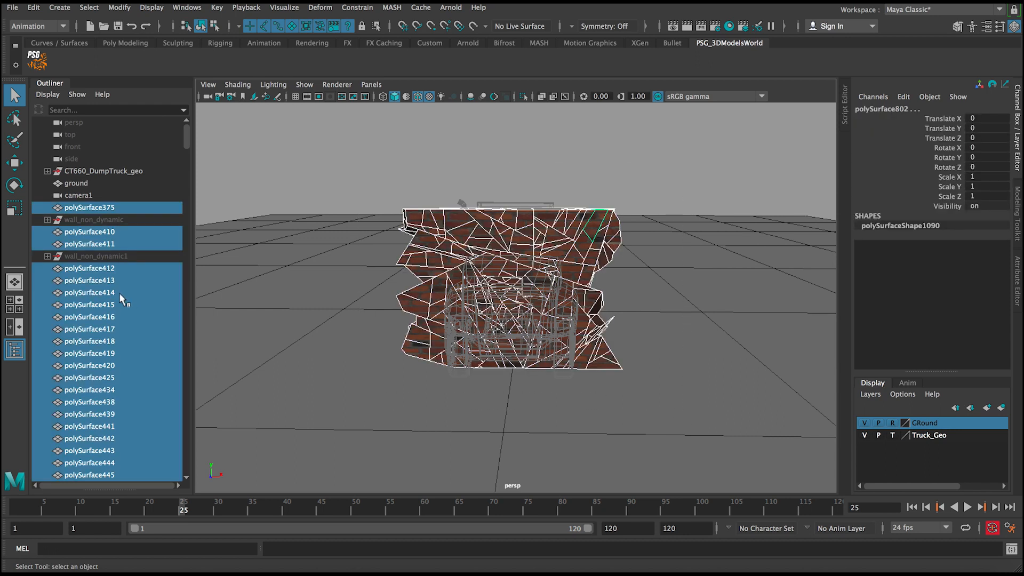
pyautogui.hotkey('ctrl', 'g')
pyautogui.doubleClick(95, 232)
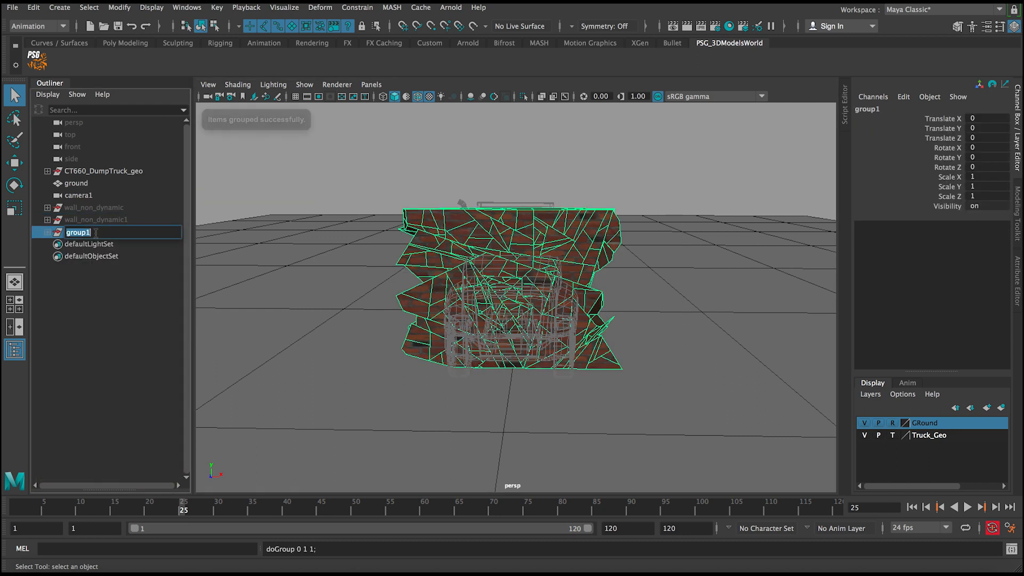
pyautogui.write('wall-sha')
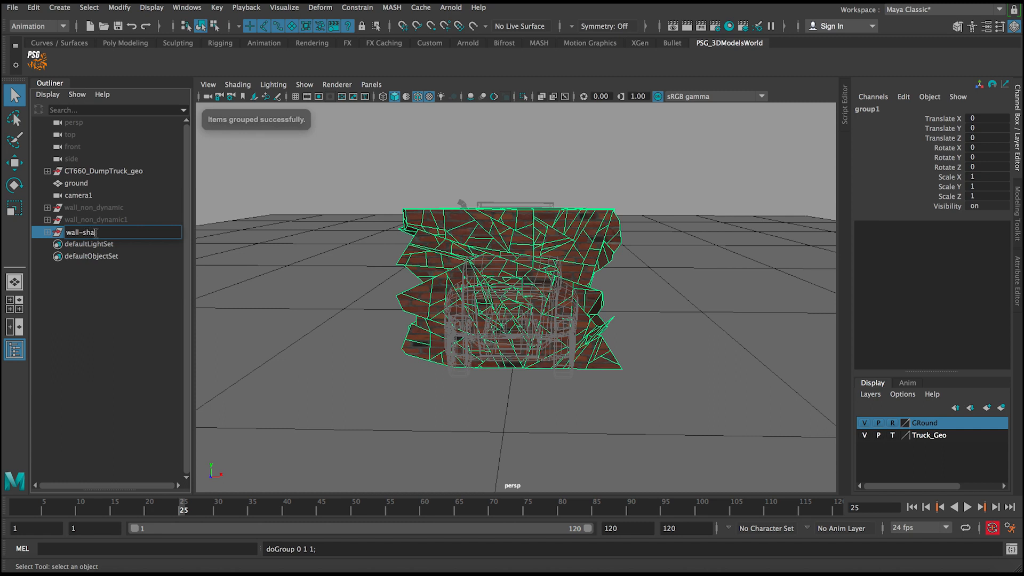
pyautogui.write('rds')
pyautogui.press('Return')
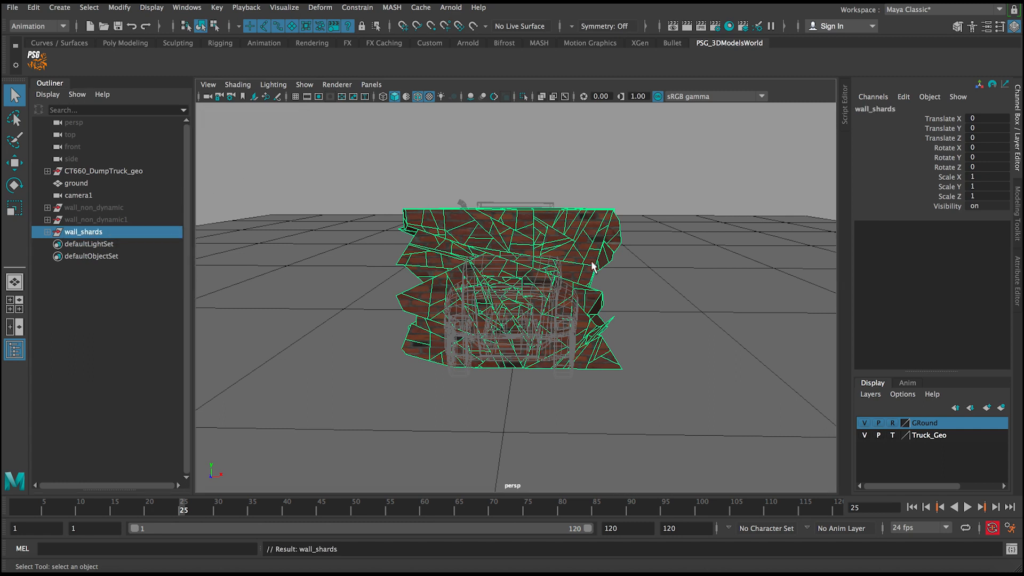
# - Return the animation to frame 1 and switch the Truck_Geo display layer from template to reference mode
pyautogui.keyDown('alt'); pyautogui.moveTo(592, 261); pyautogui.dragTo(535, 251, button='right'); pyautogui.keyUp('alt')
pyautogui.keyDown('alt'); pyautogui.moveTo(535, 251); pyautogui.dragTo(525, 266); pyautogui.keyUp('alt')
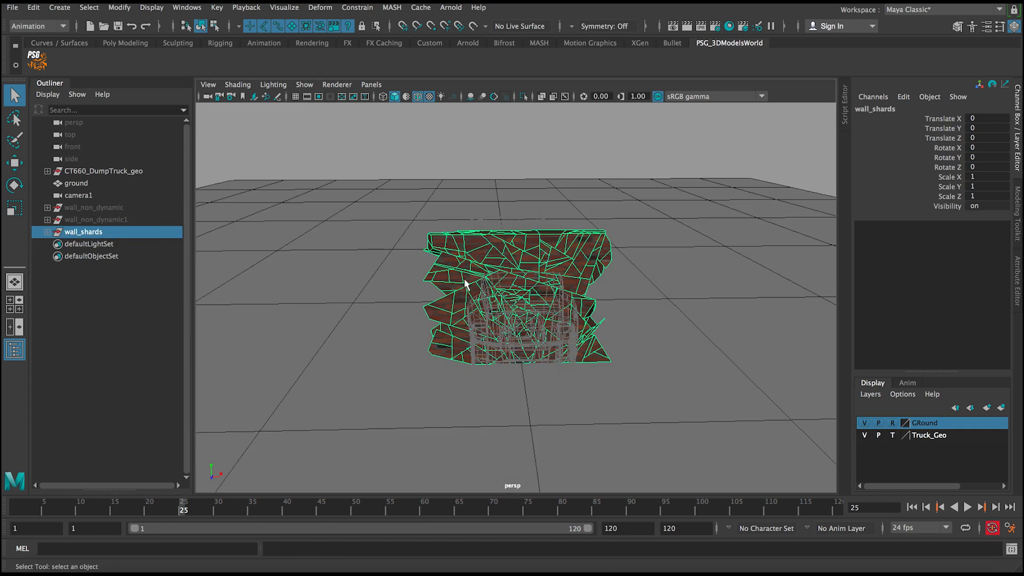
pyautogui.keyDown('alt'); pyautogui.moveTo(464, 283); pyautogui.dragTo(370, 291); pyautogui.keyUp('alt')
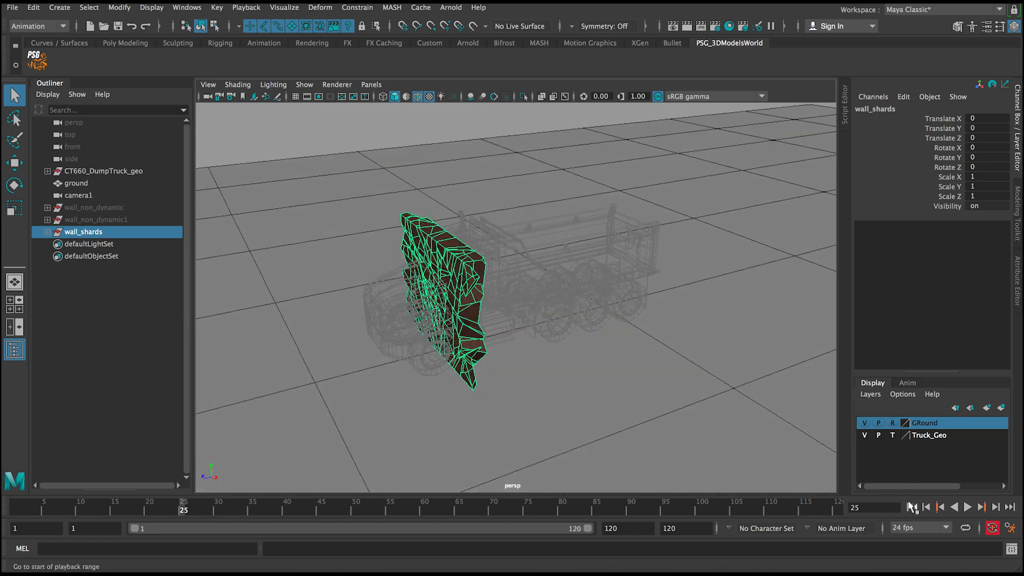
pyautogui.click(909, 504)
pyautogui.keyDown('alt'); pyautogui.moveTo(457, 319); pyautogui.dragTo(461, 296); pyautogui.keyUp('alt')
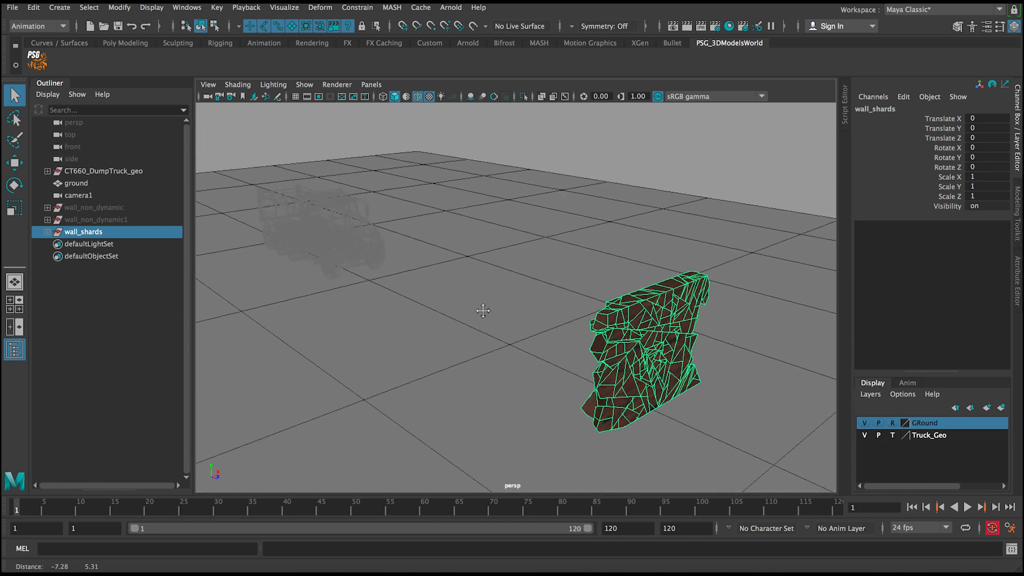
pyautogui.click(893, 436)
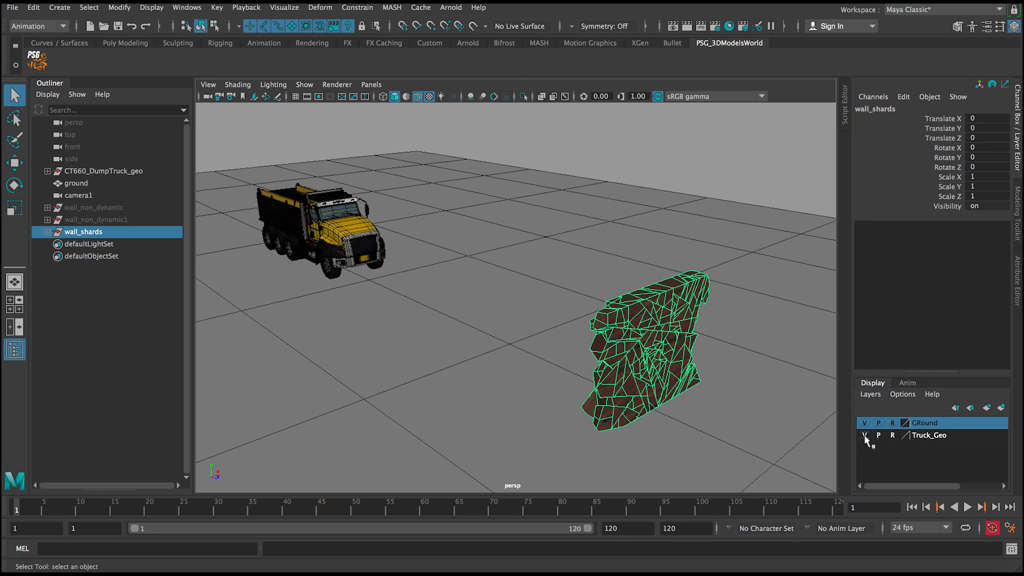
# - Clear the selection and examine the dump truck and its distance to the wall shards from several sides
pyautogui.click(428, 239)
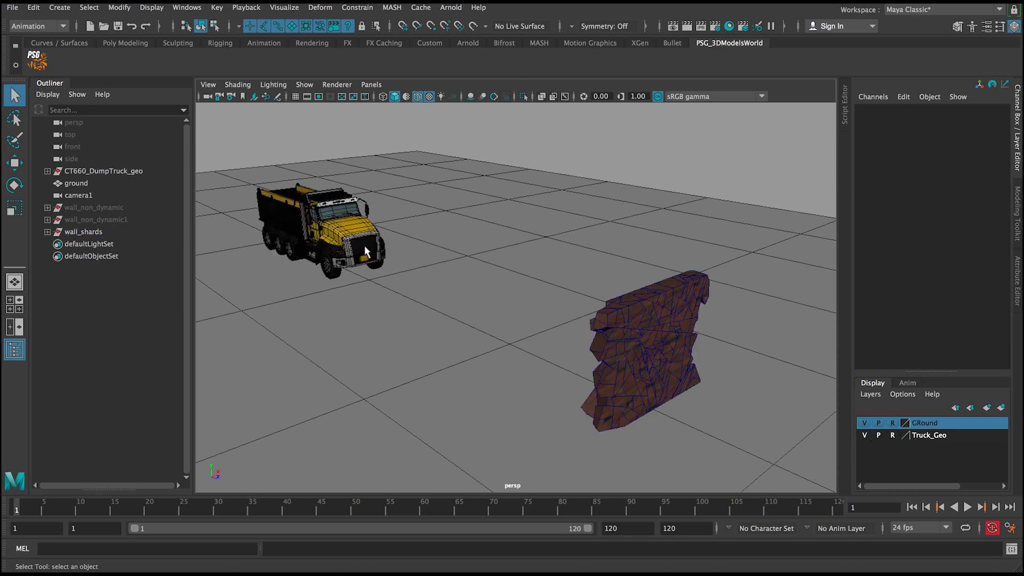
pyautogui.keyDown('alt'); pyautogui.moveTo(626, 350); pyautogui.dragTo(531, 264); pyautogui.keyUp('alt')
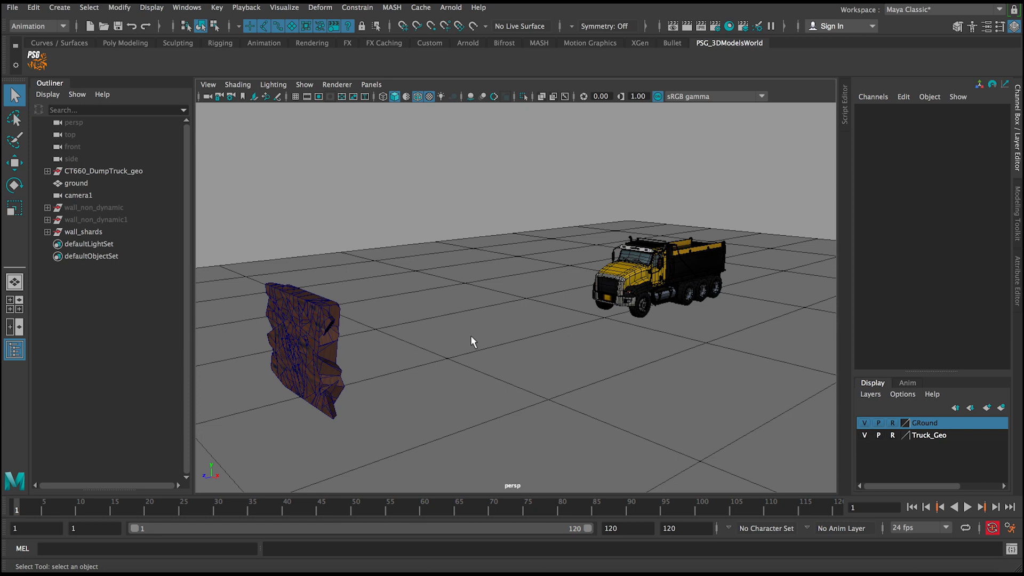
pyautogui.keyDown('alt'); pyautogui.moveTo(401, 338); pyautogui.dragTo(380, 309); pyautogui.keyUp('alt')
pyautogui.scroll(-3, 381, 309)
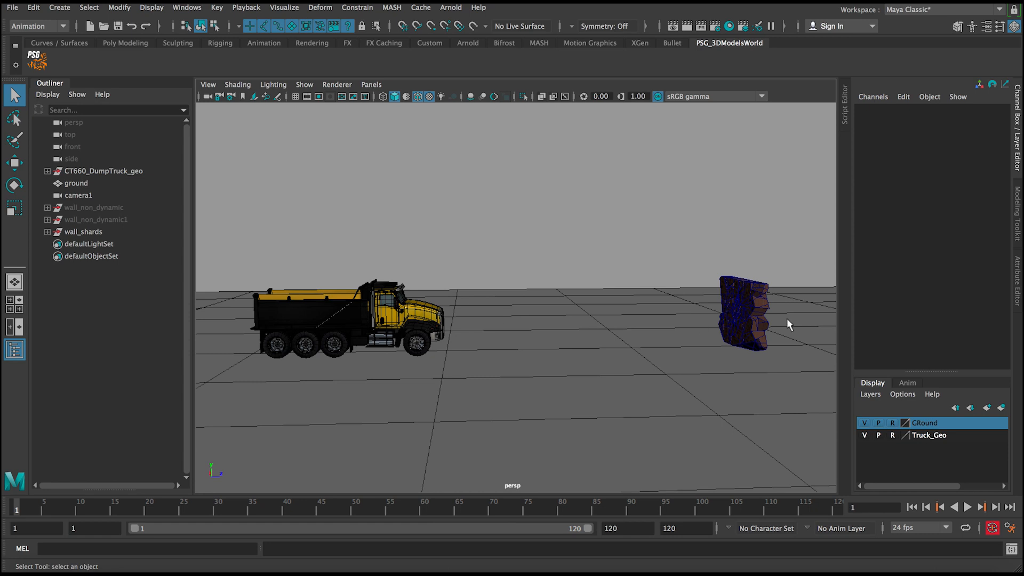
pyautogui.keyDown('alt'); pyautogui.moveTo(740, 310); pyautogui.dragTo(495, 244); pyautogui.keyUp('alt')
pyautogui.scroll(6, 495, 244)
pyautogui.keyDown('alt'); pyautogui.moveTo(495, 244); pyautogui.dragTo(742, 326, button='middle'); pyautogui.keyUp('alt')
pyautogui.scroll(2, 661, 302)
pyautogui.keyDown('alt'); pyautogui.moveTo(658, 301); pyautogui.dragTo(680, 294); pyautogui.keyUp('alt')
pyautogui.scroll(-4, 523, 240)
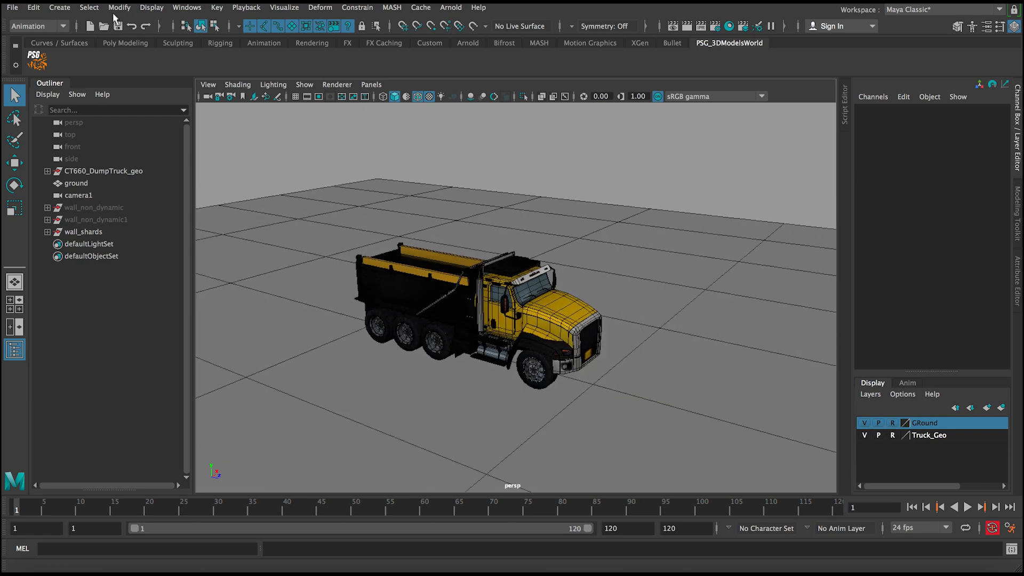
# - Create a polygon cube and scale it uniformly to about 10.44
pyautogui.click(57, 8)
pyautogui.moveTo(75, 49)
pyautogui.click(261, 75)
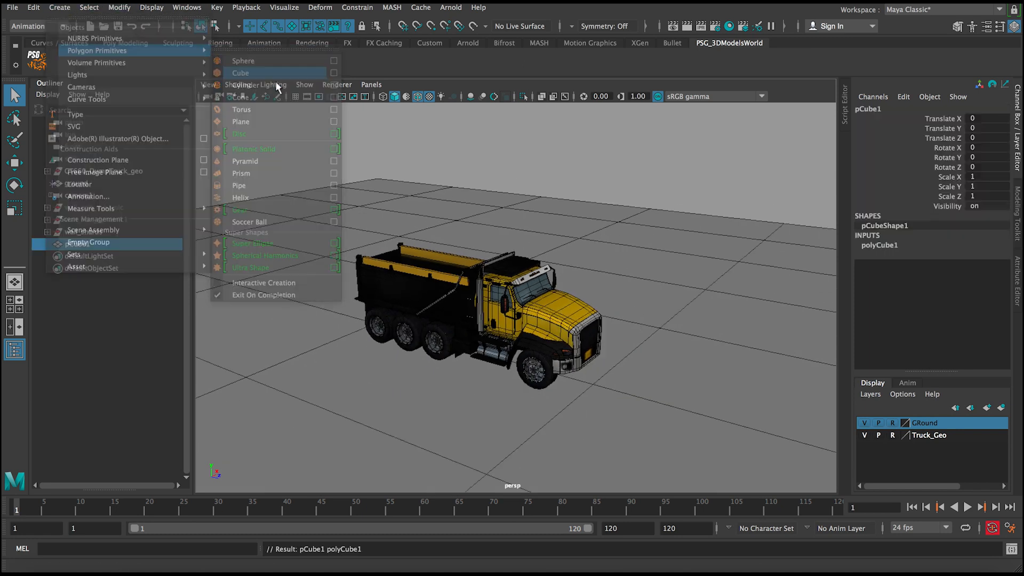
pyautogui.keyDown('alt'); pyautogui.moveTo(394, 200); pyautogui.dragTo(341, 179, button='middle'); pyautogui.keyUp('alt')
pyautogui.press('r')
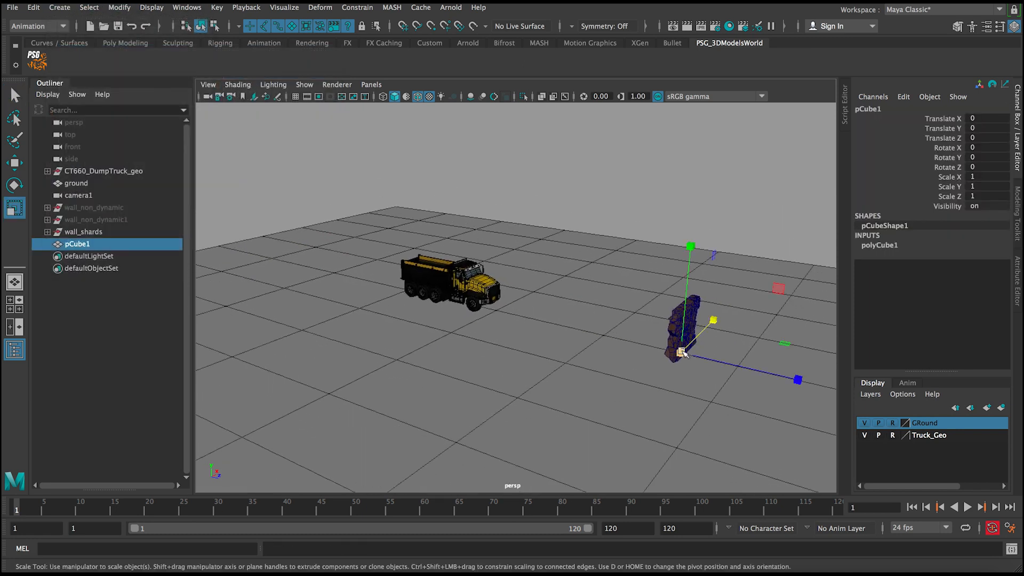
pyautogui.moveTo(683, 353); pyautogui.dragTo(353, 267)
# - Place the cube over the truck's front end, at about Translate Y 4.783 and Translate Z -61.898
pyautogui.press('w')
pyautogui.press('f')
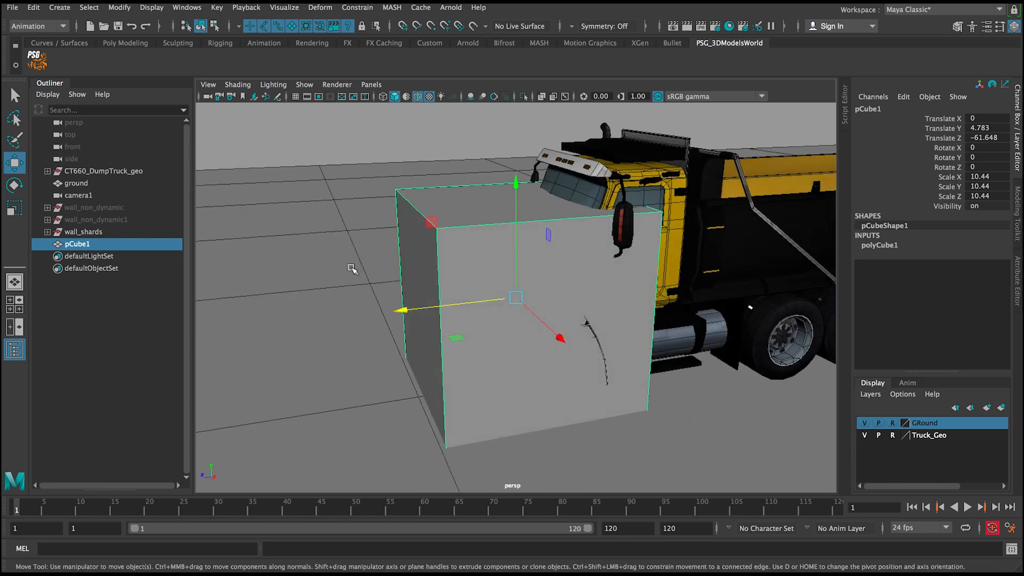
pyautogui.scroll(-4, 504, 279)
pyautogui.keyDown('alt'); pyautogui.moveTo(503, 279); pyautogui.dragTo(395, 294, button='middle'); pyautogui.keyUp('alt')
pyautogui.moveTo(392, 297); pyautogui.dragTo(460, 307)
pyautogui.moveTo(414, 300); pyautogui.dragTo(370, 304)
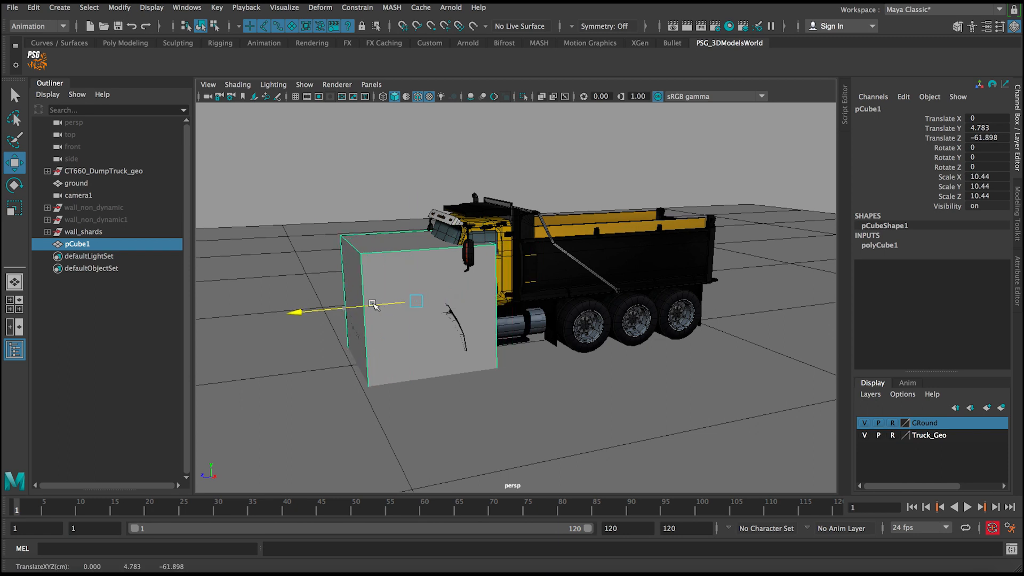
# - Stretch the cube along the truck by moving its rear vertices back to the end of the dump bed
pyautogui.keyDown('alt'); pyautogui.moveTo(435, 314); pyautogui.dragTo(386, 297); pyautogui.keyUp('alt')
pyautogui.press('q')
pyautogui.moveTo(412, 248); pyautogui.dragTo(371, 247, button='right')
pyautogui.moveTo(408, 192); pyautogui.dragTo(491, 281)
pyautogui.press('w')
pyautogui.moveTo(439, 300)
pyautogui.mouseDown()
pyautogui.moveTo(669, 297)
pyautogui.moveTo(598, 302)
pyautogui.moveTo(641, 342)
pyautogui.moveTo(755, 320)
pyautogui.moveTo(469, 320)
pyautogui.moveTo(446, 305)
pyautogui.mouseUp()
pyautogui.press('q')
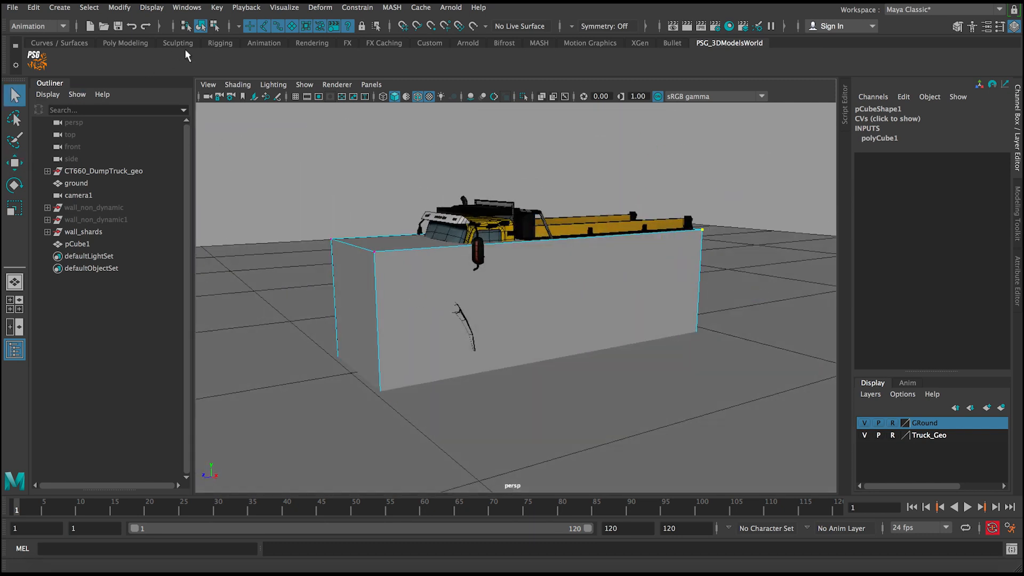
# - Switch to the Modeling menu set and insert a vertical edge loop in the box at the windshield base
pyautogui.click(37, 26)
pyautogui.click(24, 40)
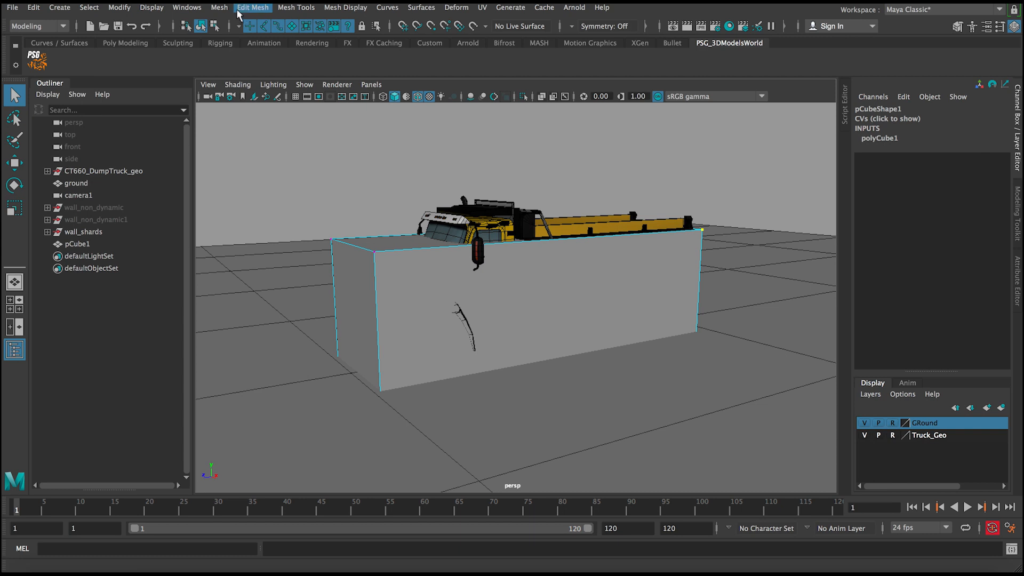
pyautogui.click(296, 8)
pyautogui.click(363, 99)
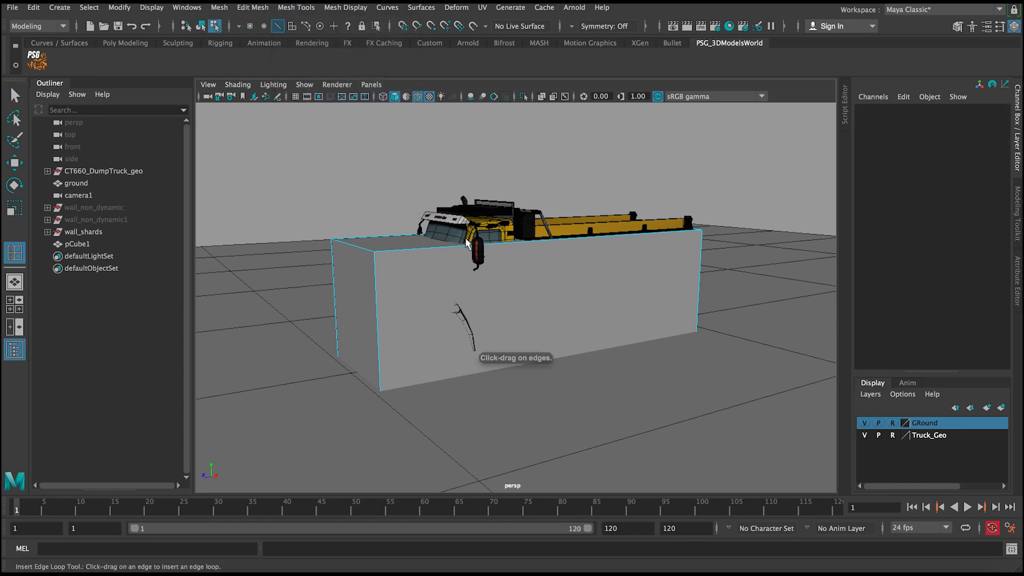
pyautogui.keyDown('alt'); pyautogui.moveTo(467, 242); pyautogui.dragTo(453, 260); pyautogui.keyUp('alt')
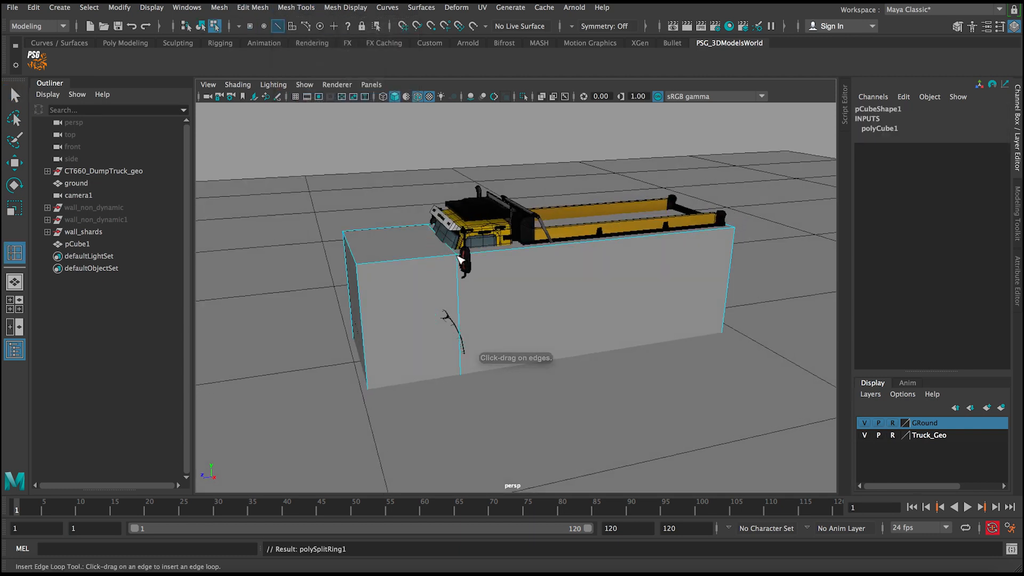
# - Lower the box's front top vertices so the top face slopes along the truck's hood
pyautogui.keyDown('alt'); pyautogui.moveTo(400, 256); pyautogui.dragTo(397, 247); pyautogui.keyUp('alt')
pyautogui.moveTo(397, 247); pyautogui.dragTo(373, 248, button='right')
pyautogui.moveTo(335, 223); pyautogui.dragTo(422, 395)
pyautogui.press('w')
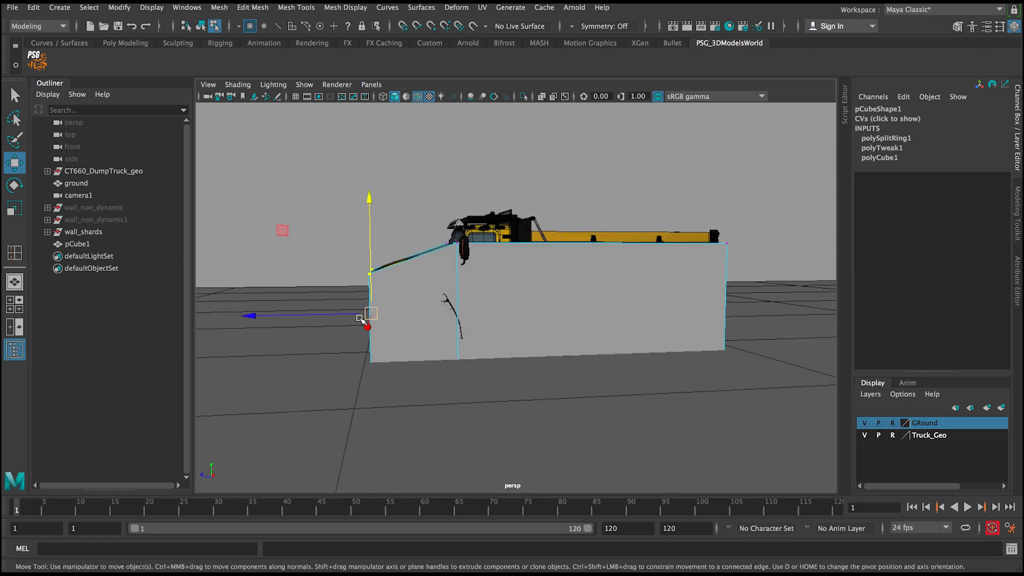
pyautogui.moveTo(344, 317); pyautogui.dragTo(384, 247)
# - Insert two more vertical edge loops in the box, one at the cab's rear and one at the front of the dump bed
pyautogui.click(15, 252)
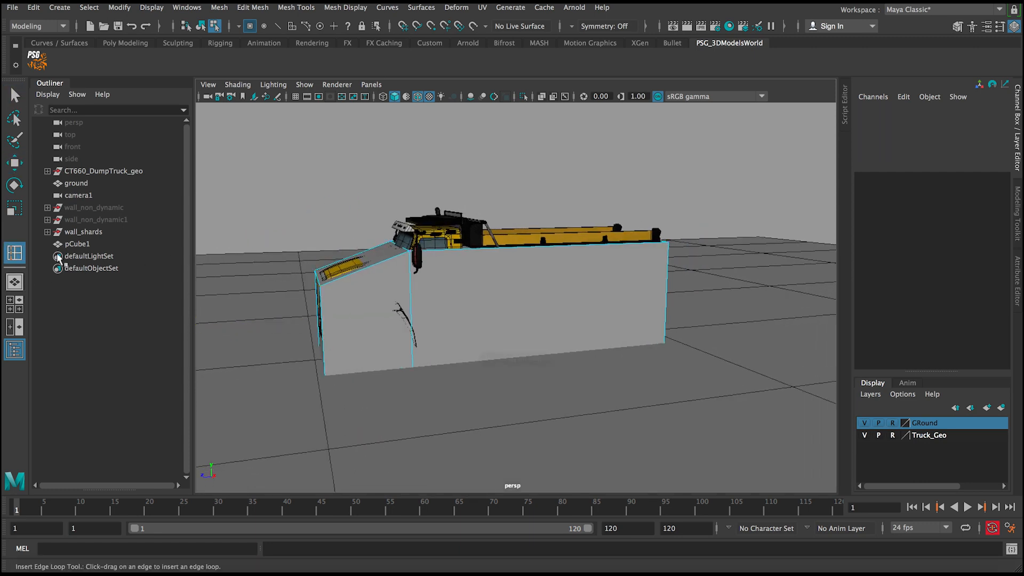
pyautogui.click(466, 250)
pyautogui.click(472, 256)
pyautogui.keyDown('alt'); pyautogui.moveTo(471, 256); pyautogui.dragTo(453, 260); pyautogui.keyUp('alt')
pyautogui.press('q')
pyautogui.moveTo(419, 260); pyautogui.dragTo(368, 251, button='right')
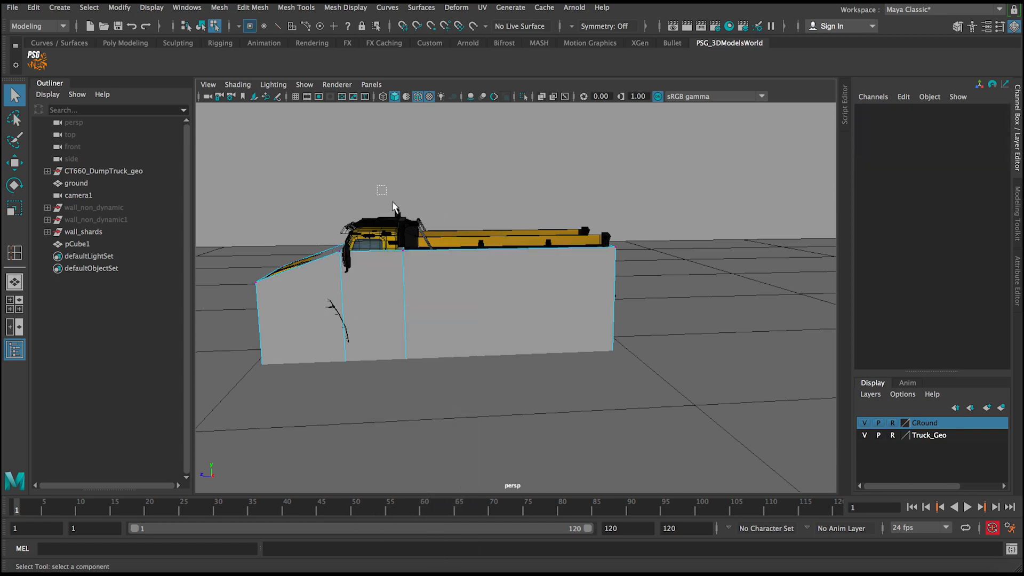
pyautogui.click(18, 254)
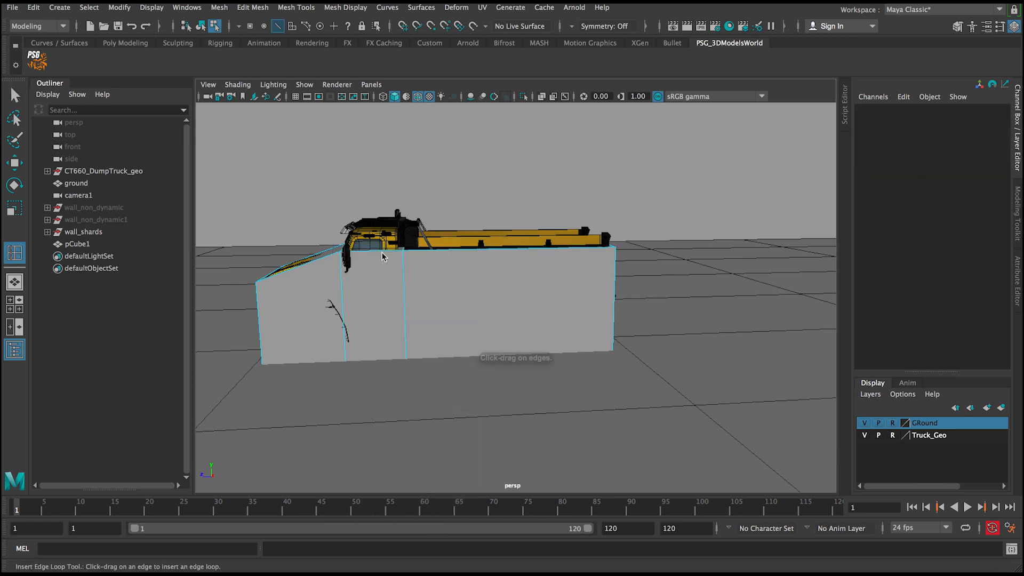
pyautogui.click(427, 252)
# - Raise the top vertices of the edge loop at the cab's rear to the cab roof height
pyautogui.press('q')
pyautogui.moveTo(403, 250); pyautogui.dragTo(366, 250, button='right')
pyautogui.press('4')
pyautogui.moveTo(392, 228); pyautogui.dragTo(414, 269)
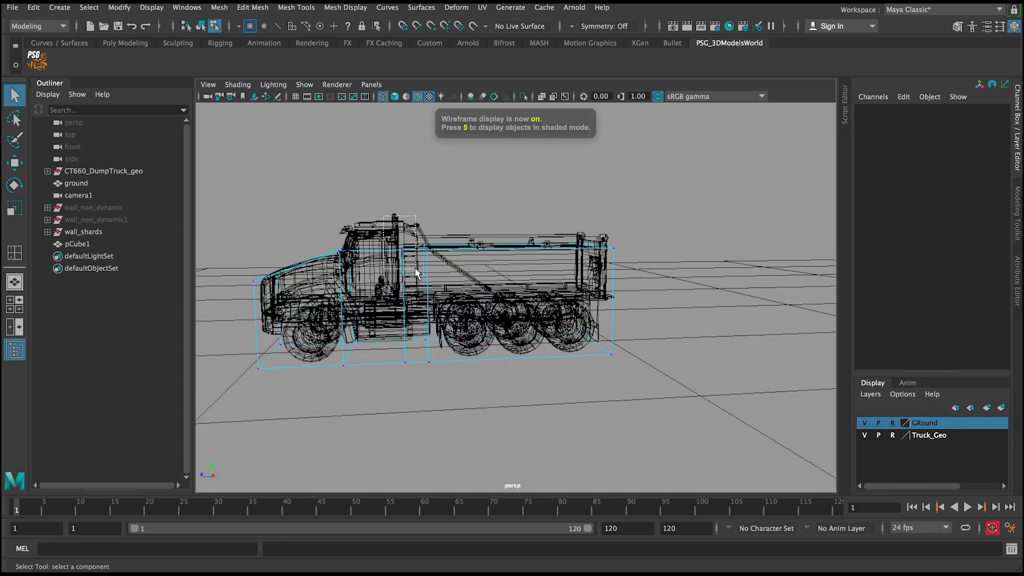
pyautogui.press('w')
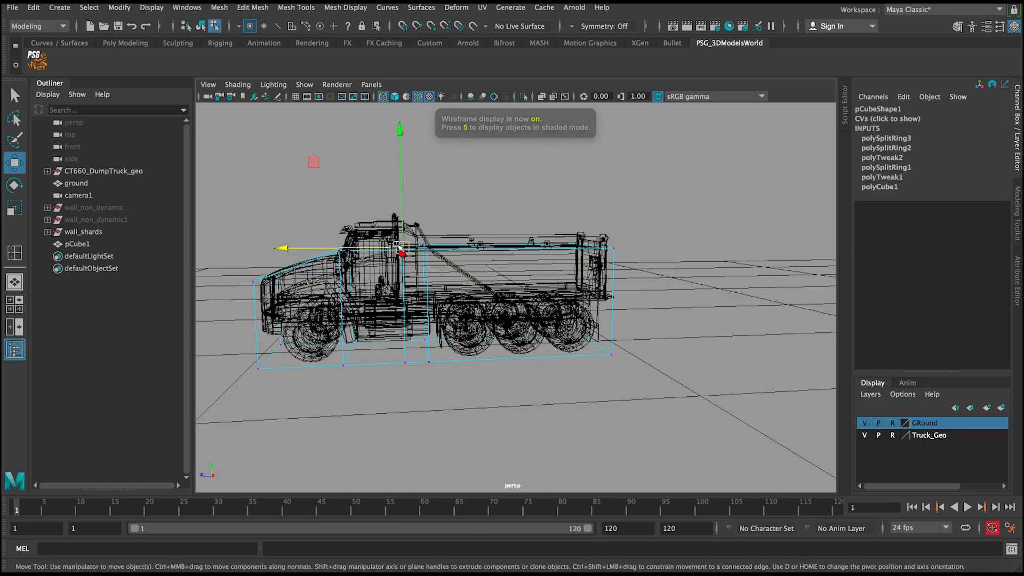
pyautogui.press('5')
pyautogui.moveTo(403, 222)
pyautogui.mouseDown()
pyautogui.moveTo(404, 184)
pyautogui.moveTo(398, 219)
pyautogui.mouseUp()
# - Insert a vertical edge loop just behind the windshield base and raise its top vertices to the cab roof height
pyautogui.click(14, 253)
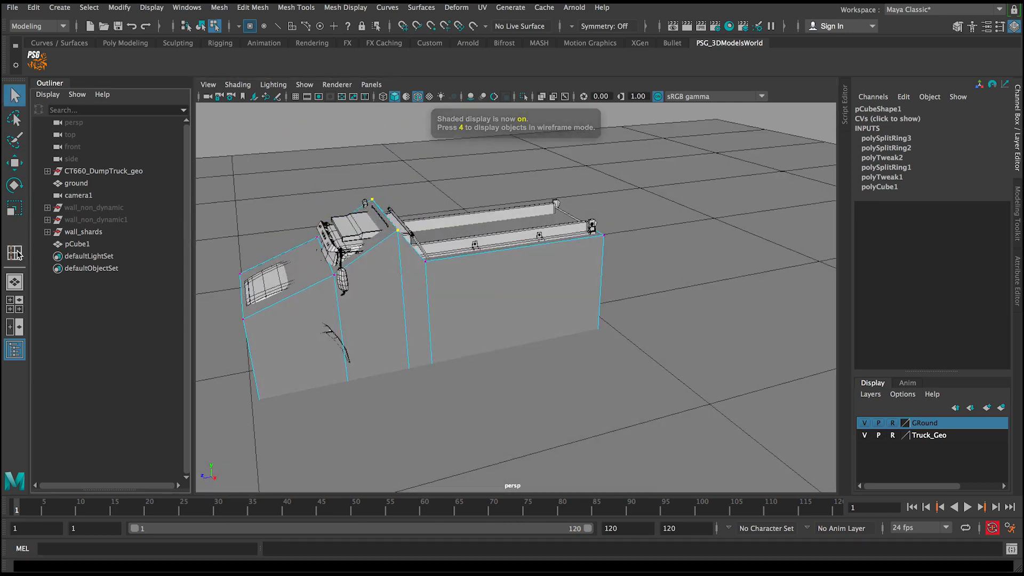
pyautogui.moveTo(351, 264); pyautogui.dragTo(348, 251)
pyautogui.press('q')
pyautogui.rightClick(347, 249)
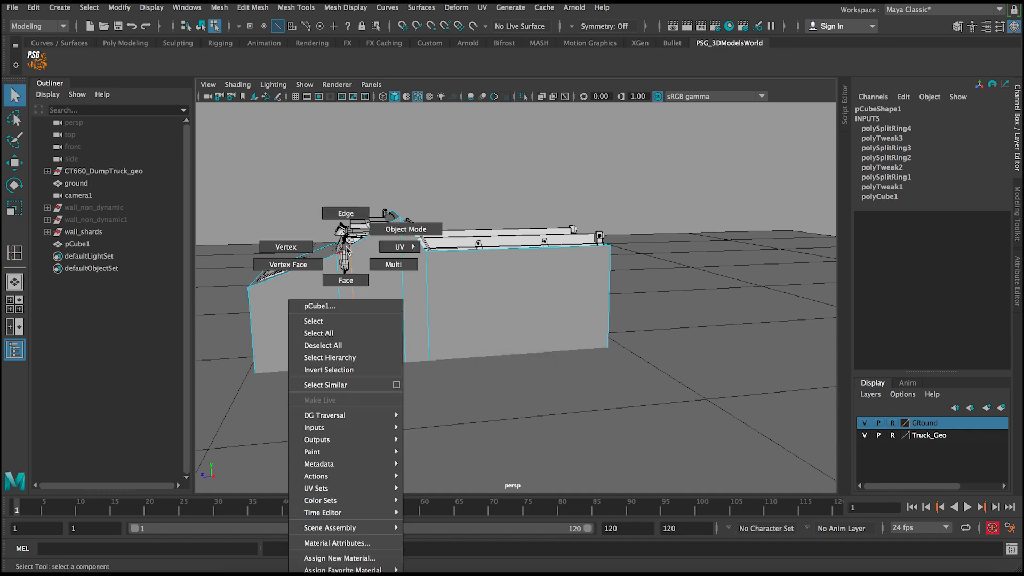
pyautogui.click(319, 251)
pyautogui.press('4')
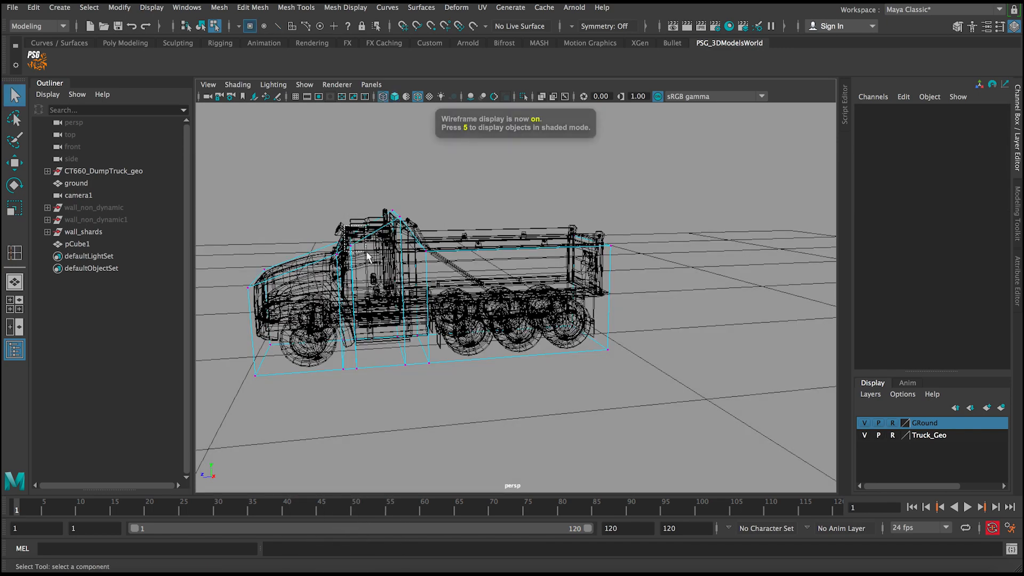
pyautogui.moveTo(367, 253)
pyautogui.mouseDown()
pyautogui.moveTo(414, 267)
pyautogui.moveTo(372, 260)
pyautogui.moveTo(350, 197)
pyautogui.mouseUp()
pyautogui.press('w')
pyautogui.press('5')
# - Lower the box's two vertices at the windshield base to follow the truck's windshield and hood
pyautogui.keyDown('alt'); pyautogui.moveTo(348, 200); pyautogui.dragTo(337, 193); pyautogui.keyUp('alt')
pyautogui.moveTo(316, 236); pyautogui.dragTo(513, 277)
pyautogui.keyDown('alt'); pyautogui.moveTo(513, 276); pyautogui.dragTo(643, 320, button='right'); pyautogui.keyUp('alt')
pyautogui.keyDown('alt'); pyautogui.moveTo(643, 320); pyautogui.dragTo(539, 306, button='middle'); pyautogui.keyUp('alt')
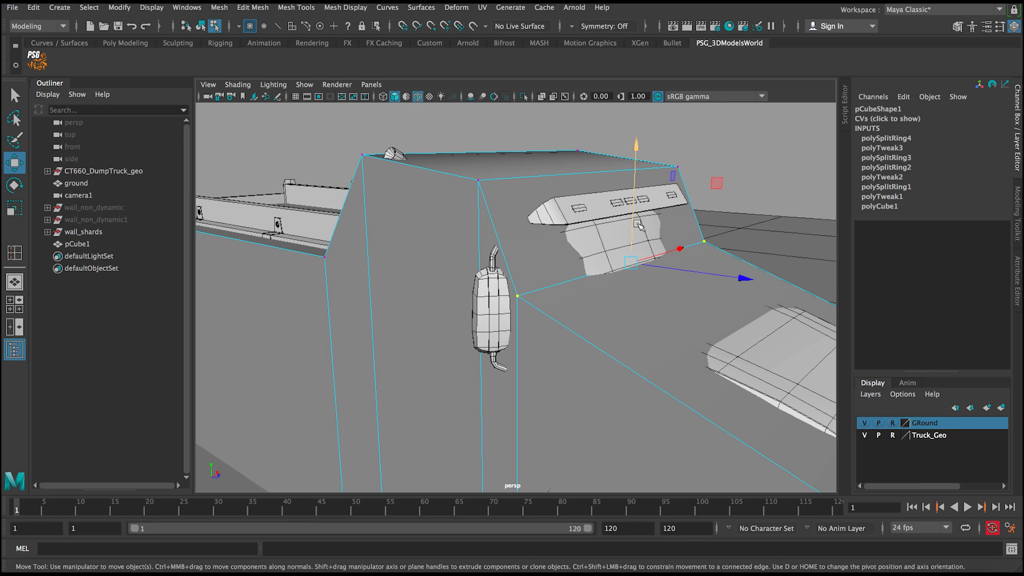
pyautogui.moveTo(636, 224); pyautogui.dragTo(622, 252)
# - Insert an edge loop across the middle of the hood and raise its top vertices to cover the hood's curve
pyautogui.click(14, 254)
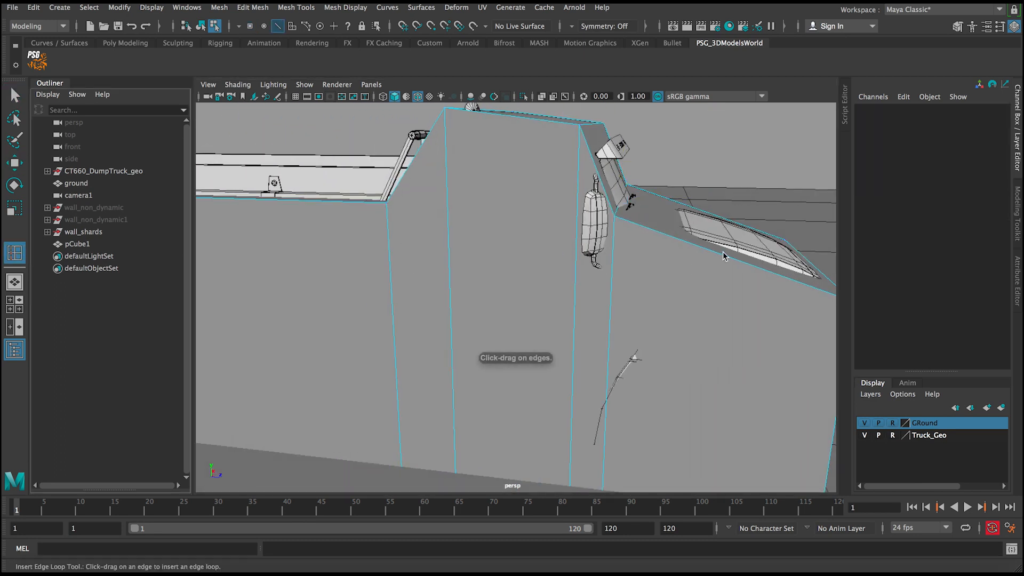
pyautogui.moveTo(724, 255); pyautogui.dragTo(745, 257)
pyautogui.keyDown('alt'); pyautogui.moveTo(744, 258); pyautogui.dragTo(631, 247, button='middle'); pyautogui.keyUp('alt')
pyautogui.press('q')
pyautogui.moveTo(631, 247); pyautogui.dragTo(566, 245, button='right')
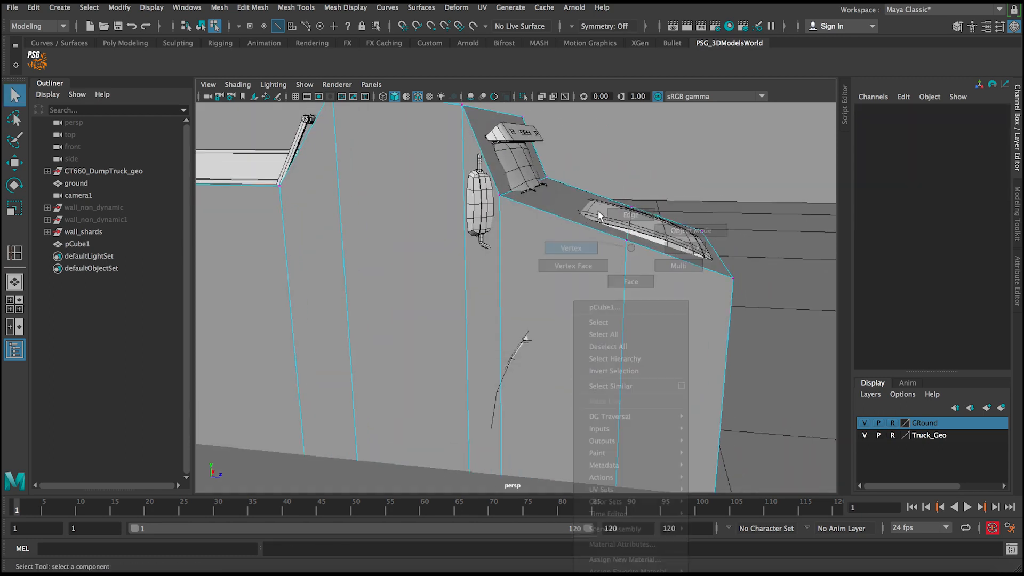
pyautogui.press('w')
pyautogui.moveTo(610, 199); pyautogui.dragTo(631, 188)
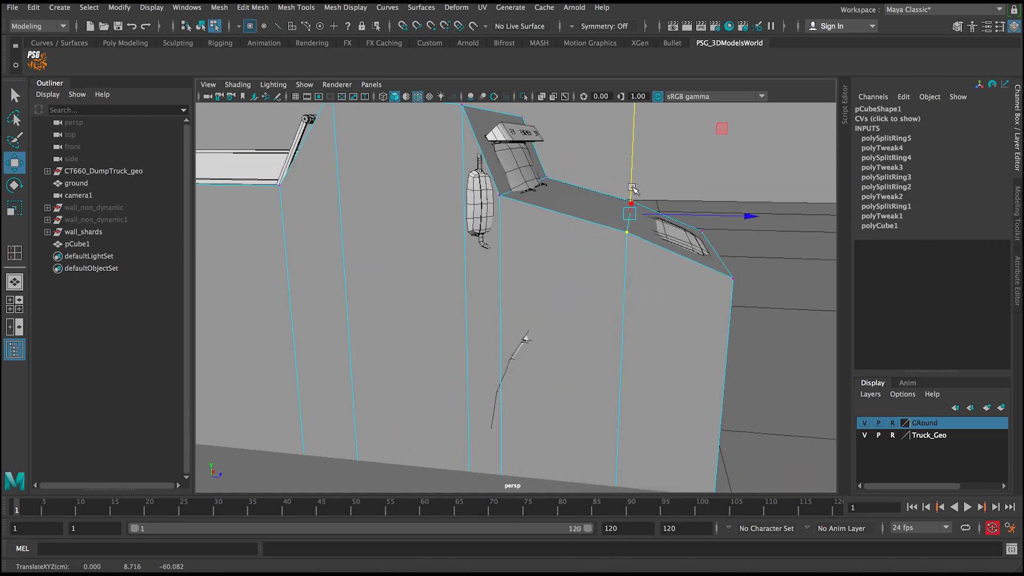
# - Raise the box's top vertices along the dump bed to enclose its side walls, with the rear ones at about Y 11.2
pyautogui.keyDown('alt'); pyautogui.moveTo(674, 221); pyautogui.dragTo(625, 195, button='middle'); pyautogui.keyUp('alt')
pyautogui.keyDown('alt'); pyautogui.moveTo(626, 194); pyautogui.dragTo(523, 221); pyautogui.keyUp('alt')
pyautogui.keyDown('alt'); pyautogui.moveTo(523, 222); pyautogui.dragTo(652, 238, button='middle'); pyautogui.keyUp('alt')
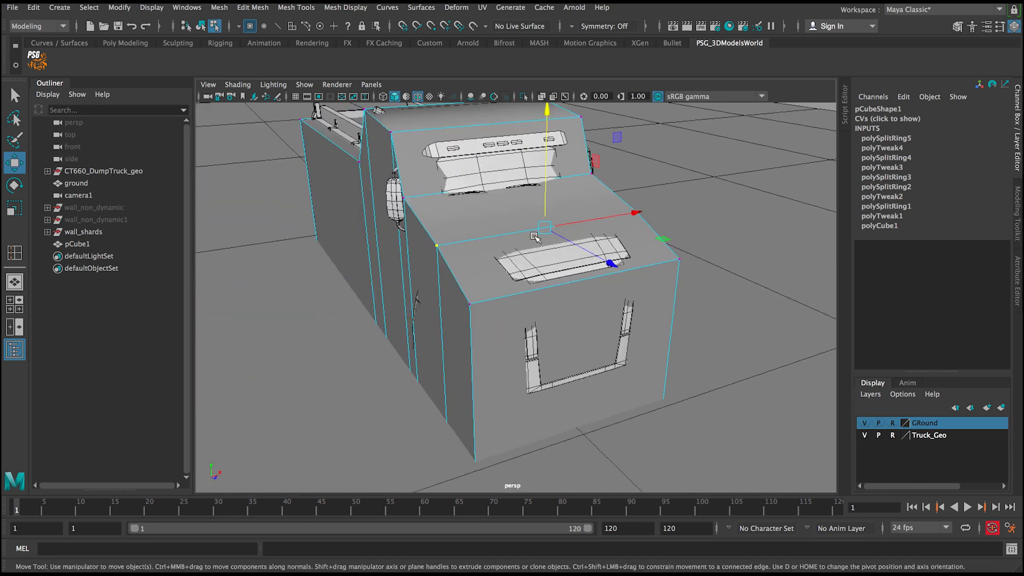
pyautogui.keyDown('alt'); pyautogui.moveTo(534, 236); pyautogui.dragTo(338, 207); pyautogui.keyUp('alt')
pyautogui.moveTo(318, 258); pyautogui.dragTo(318, 258)
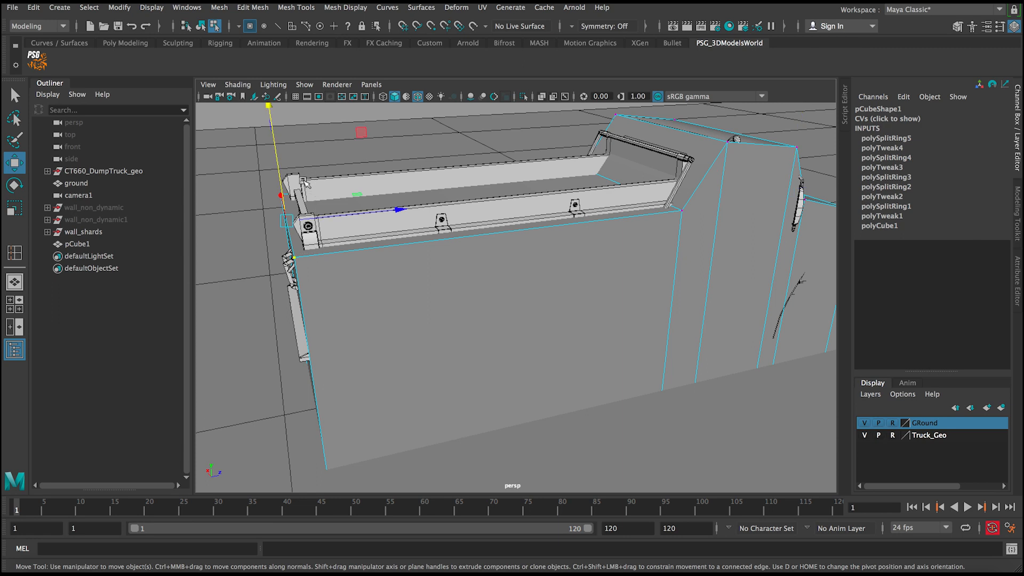
pyautogui.moveTo(283, 177); pyautogui.dragTo(281, 141)
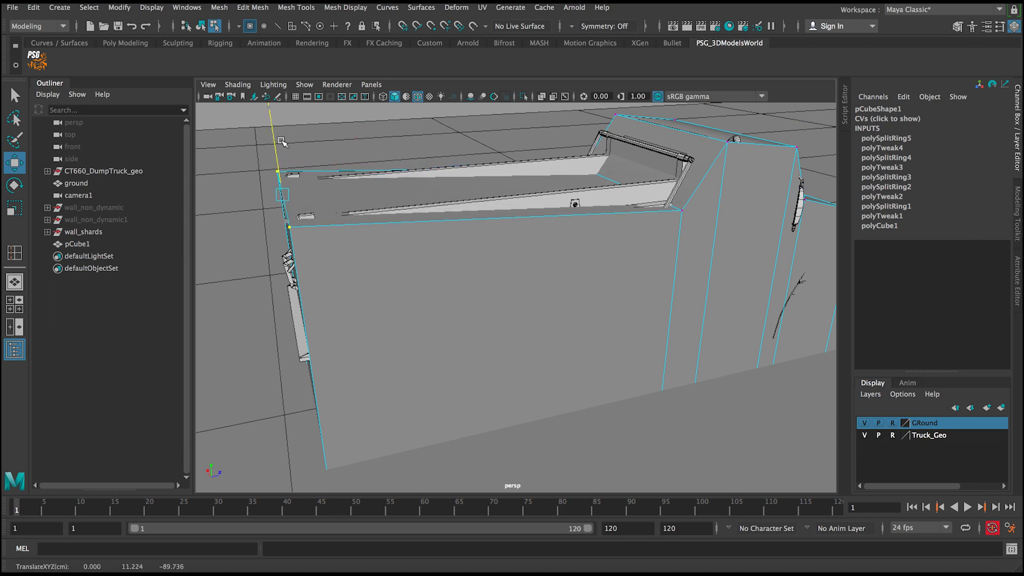
pyautogui.keyDown('alt'); pyautogui.moveTo(559, 215); pyautogui.dragTo(494, 200); pyautogui.keyUp('alt')
pyautogui.moveTo(545, 137); pyautogui.dragTo(627, 235)
pyautogui.moveTo(597, 155); pyautogui.dragTo(519, 244)
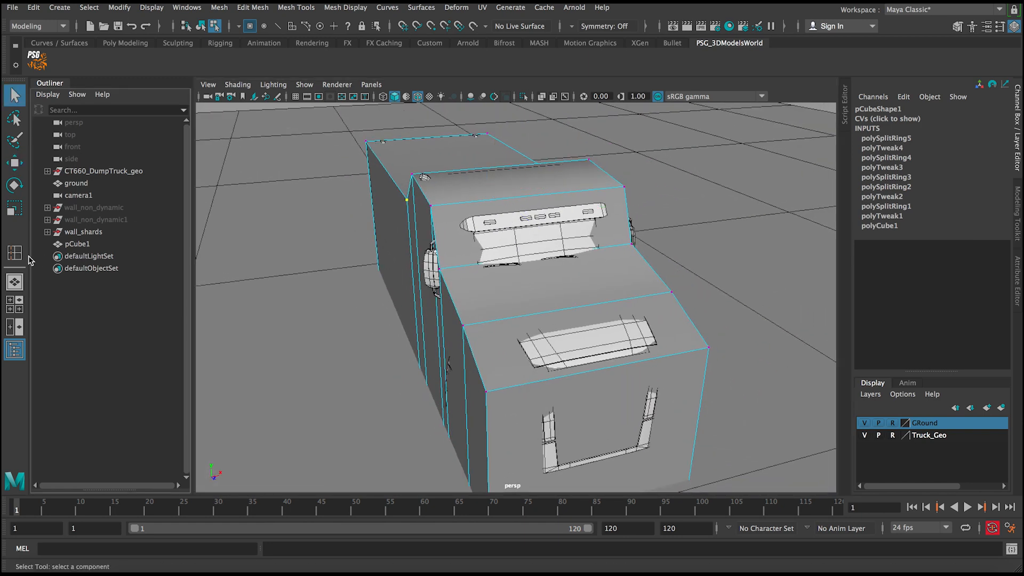
# - Insert a horizontal edge loop around the box and pull its two front corner vertices inward toward the truck's grille
pyautogui.keyDown('shift'); pyautogui.moveTo(528, 309); pyautogui.dragTo(514, 326, button='right'); pyautogui.keyUp('shift')
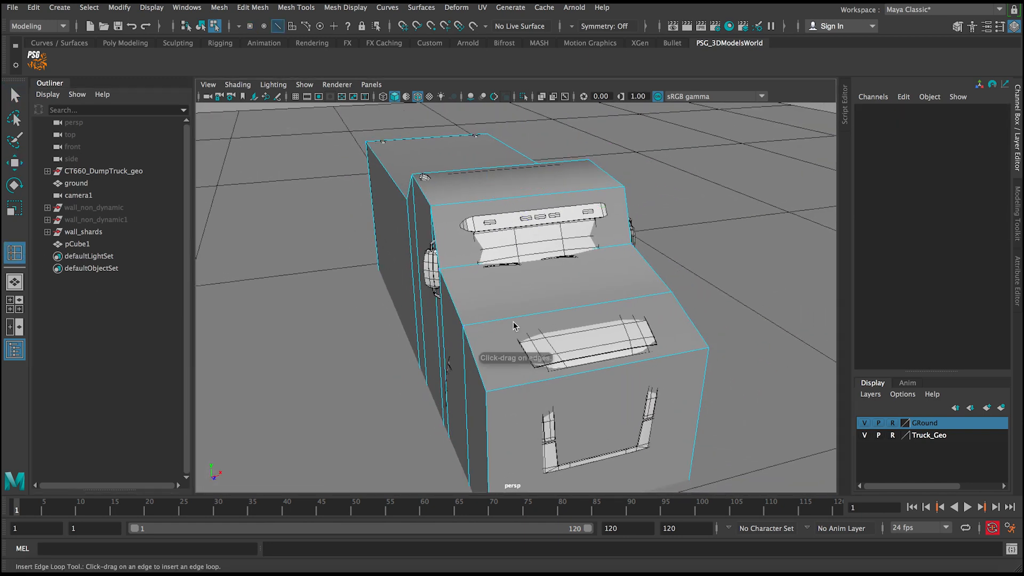
pyautogui.keyDown('alt'); pyautogui.moveTo(514, 326); pyautogui.dragTo(465, 356); pyautogui.keyUp('alt')
pyautogui.press('q')
pyautogui.moveTo(468, 250); pyautogui.dragTo(429, 266, button='right')
pyautogui.click(460, 360)
pyautogui.press('w')
pyautogui.moveTo(478, 360)
pyautogui.mouseDown()
pyautogui.moveTo(511, 357)
pyautogui.moveTo(493, 358)
pyautogui.mouseUp()
pyautogui.click(682, 334)
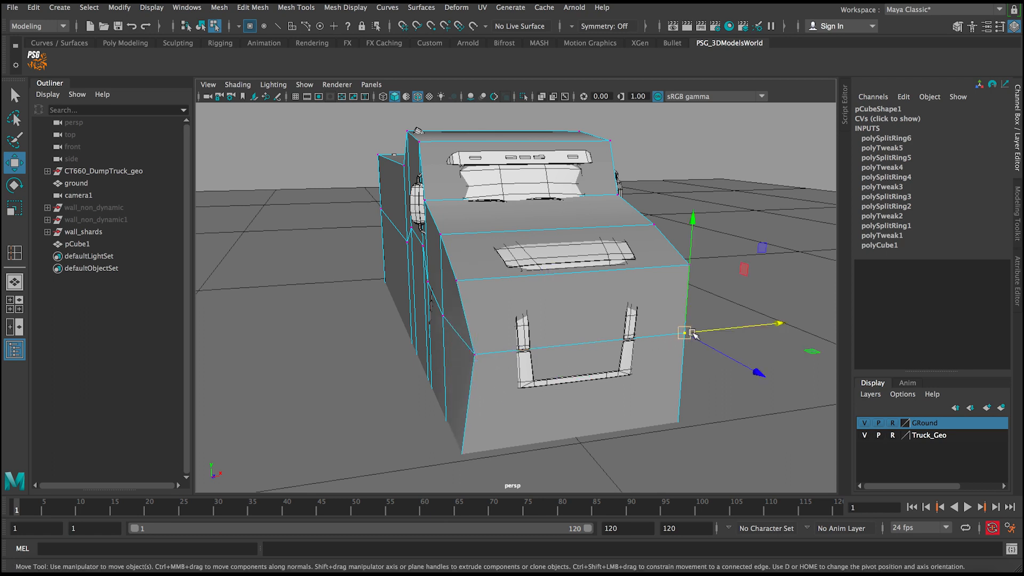
pyautogui.moveTo(704, 334); pyautogui.dragTo(689, 335)
# - Move the box's two bottom front corner vertices inward to fit the truck's width
pyautogui.click(462, 453)
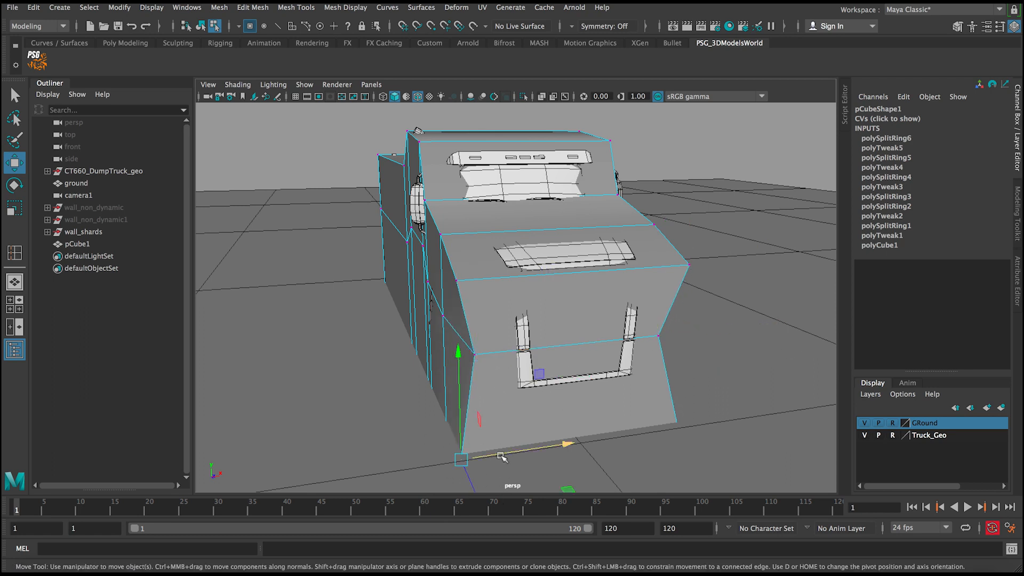
pyautogui.moveTo(505, 453); pyautogui.dragTo(754, 347)
pyautogui.press('4')
pyautogui.moveTo(681, 425); pyautogui.dragTo(655, 417)
pyautogui.press('5')
# - Raise the box's two bottom front corner vertices to the bumper's lower edge, at about Y 2.1 and Y 2.5
pyautogui.moveTo(781, 348); pyautogui.dragTo(710, 413)
pyautogui.moveTo(771, 384)
pyautogui.mouseDown()
pyautogui.moveTo(694, 365)
pyautogui.moveTo(640, 304)
pyautogui.mouseUp()
pyautogui.moveTo(623, 263); pyautogui.dragTo(617, 213)
pyautogui.moveTo(661, 262); pyautogui.dragTo(654, 261)
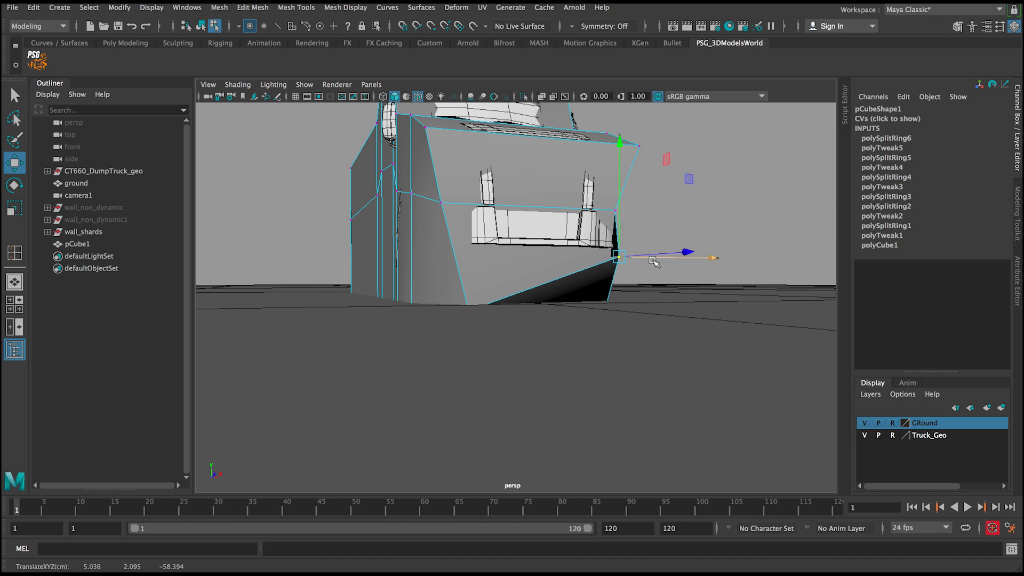
pyautogui.press('4')
pyautogui.moveTo(466, 308); pyautogui.dragTo(471, 313)
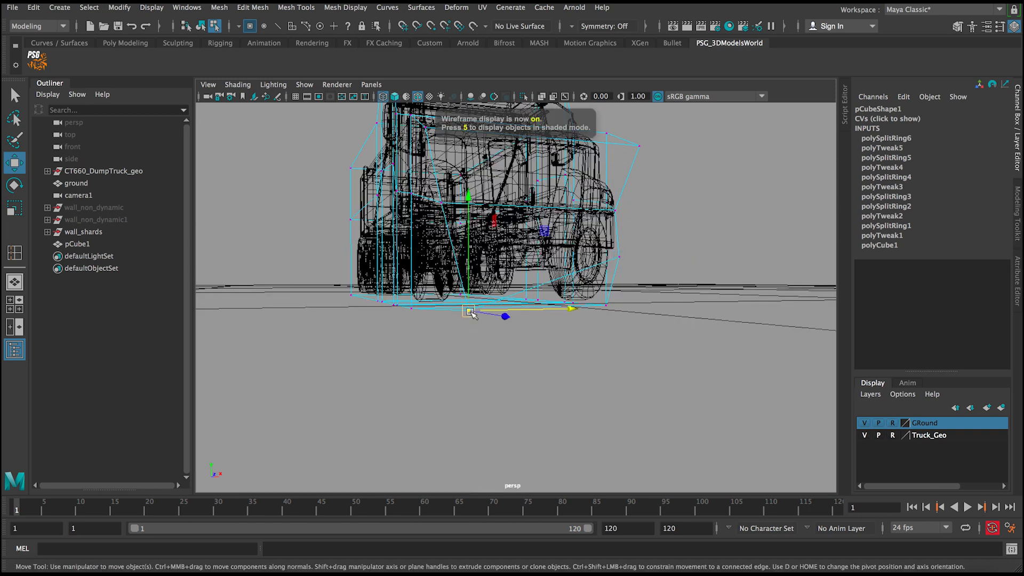
pyautogui.press('5')
pyautogui.moveTo(468, 258); pyautogui.dragTo(463, 197)
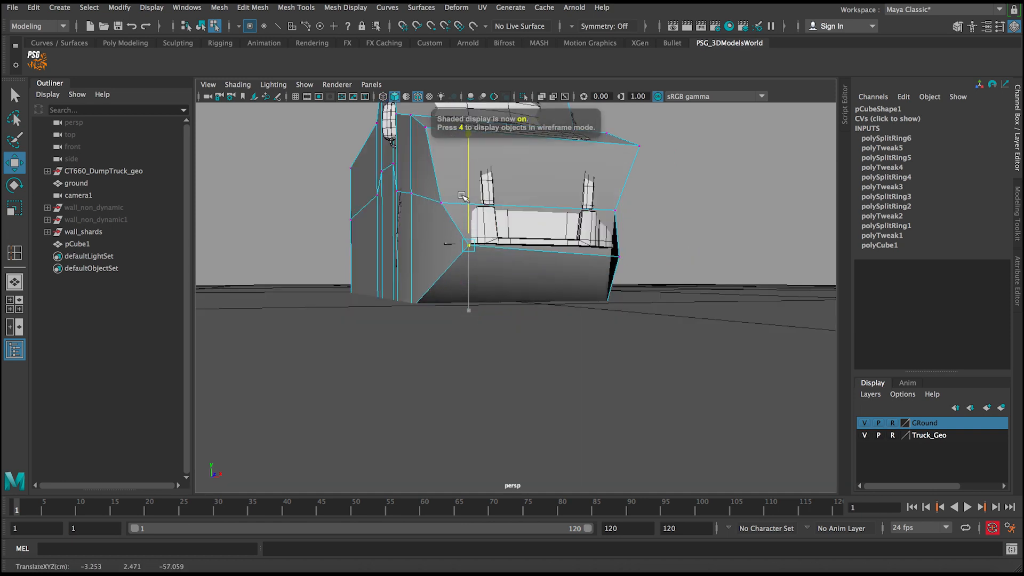
# - Raise the two bottom vertices behind the box's sloped front end slightly, to about Y 0.1
pyautogui.keyDown('alt'); pyautogui.moveTo(442, 234); pyautogui.dragTo(501, 260); pyautogui.keyUp('alt')
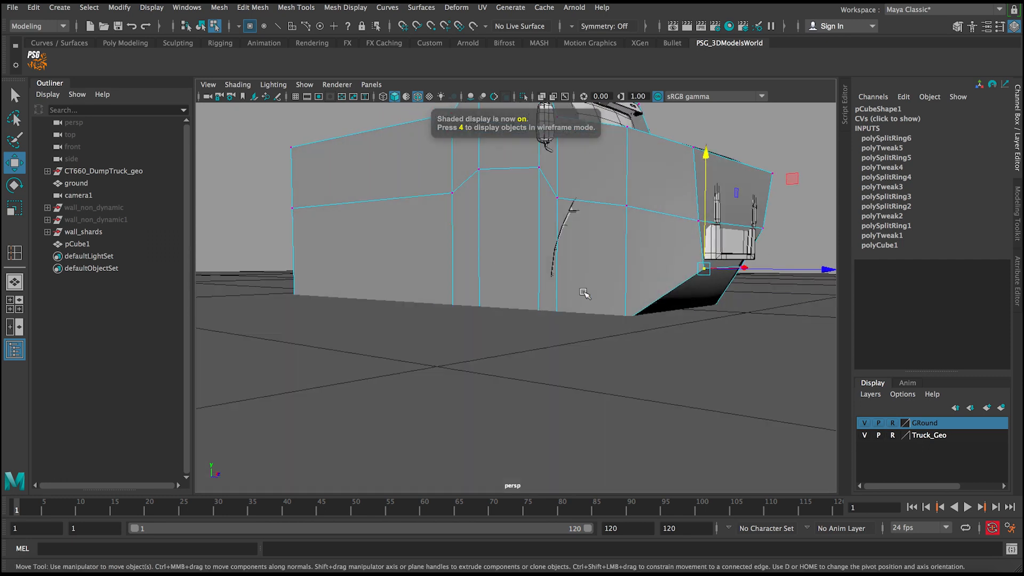
pyautogui.keyDown('alt'); pyautogui.moveTo(605, 288); pyautogui.dragTo(626, 288); pyautogui.keyUp('alt')
pyautogui.moveTo(650, 281); pyautogui.dragTo(811, 382)
pyautogui.moveTo(678, 273)
pyautogui.mouseDown()
pyautogui.moveTo(679, 242)
pyautogui.moveTo(679, 264)
pyautogui.mouseUp()
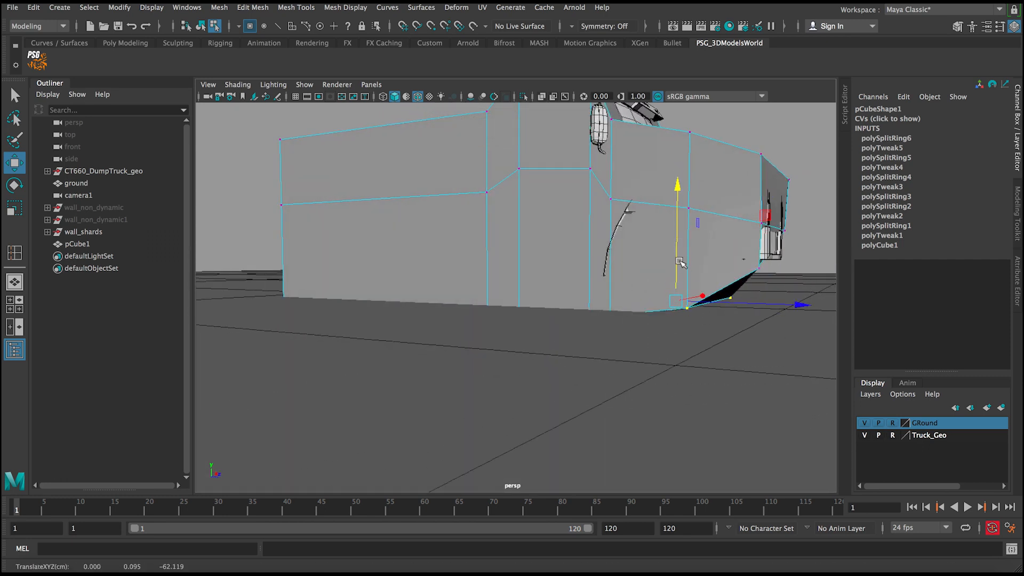
# - Raise the box's rear bottom vertices slightly off the ground
pyautogui.keyDown('alt'); pyautogui.moveTo(639, 297); pyautogui.dragTo(725, 304); pyautogui.keyUp('alt')
pyautogui.keyDown('alt'); pyautogui.moveTo(373, 290); pyautogui.dragTo(469, 294, button='middle'); pyautogui.keyUp('alt')
pyautogui.moveTo(368, 275); pyautogui.dragTo(465, 365)
pyautogui.moveTo(441, 273); pyautogui.dragTo(442, 262)
# - Shift the box's upper front corner vertices sideways to fit the sides of the truck's grille
pyautogui.keyDown('alt'); pyautogui.moveTo(500, 308); pyautogui.dragTo(441, 353, button='middle'); pyautogui.keyUp('alt')
pyautogui.keyDown('alt'); pyautogui.moveTo(441, 349); pyautogui.dragTo(341, 341); pyautogui.keyUp('alt')
pyautogui.press('q')
pyautogui.click(297, 346)
pyautogui.press('w')
pyautogui.keyDown('alt'); pyautogui.moveTo(340, 340); pyautogui.dragTo(506, 356); pyautogui.keyUp('alt')
pyautogui.moveTo(730, 396); pyautogui.dragTo(722, 393)
pyautogui.moveTo(689, 357); pyautogui.dragTo(526, 333)
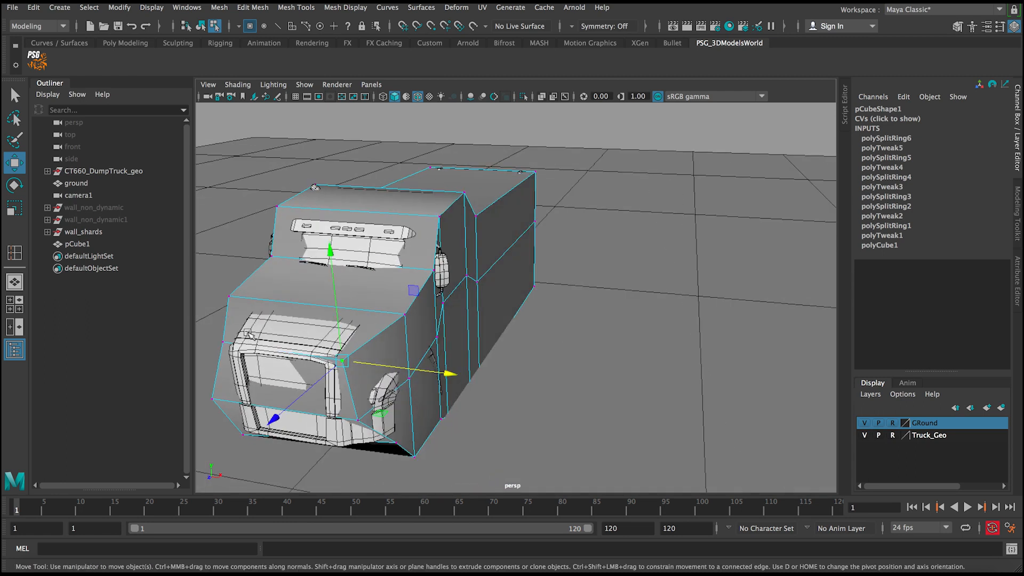
# - Insert a lengthwise edge loop down the middle of the box, across the grille, hood and roof
pyautogui.press('q')
pyautogui.click(14, 253)
pyautogui.moveTo(290, 348); pyautogui.dragTo(271, 353)
pyautogui.keyDown('alt'); pyautogui.moveTo(273, 353); pyautogui.dragTo(287, 341); pyautogui.keyUp('alt')
pyautogui.press('q')
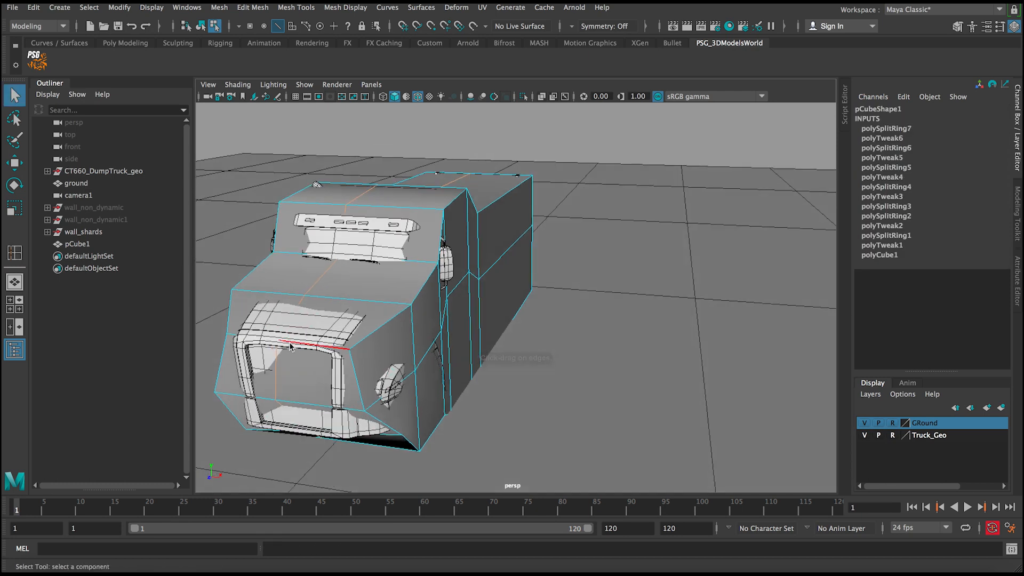
# - Raise the new centre vertex above the grille to give the hood's front edge a slight peak
pyautogui.moveTo(290, 346); pyautogui.dragTo(235, 251, button='right')
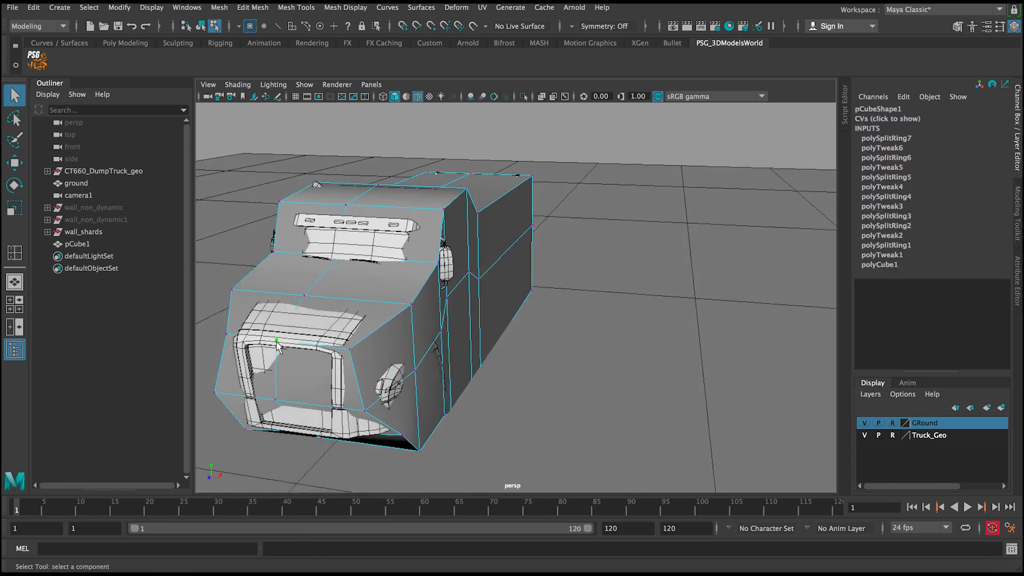
pyautogui.click(276, 342)
pyautogui.press('w')
pyautogui.moveTo(274, 312); pyautogui.dragTo(377, 283)
# - Pull the hood's two side vertices behind the grille inward, placing the first at about X -4.3, Y 8.4
pyautogui.click(400, 344)
pyautogui.click(362, 299)
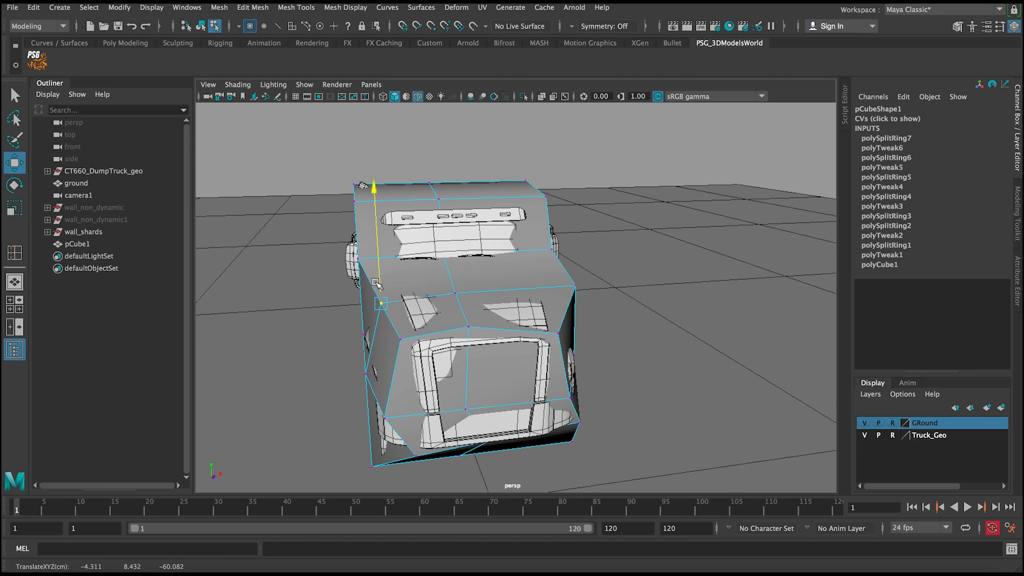
pyautogui.click(583, 288)
pyautogui.moveTo(598, 286); pyautogui.dragTo(439, 300)
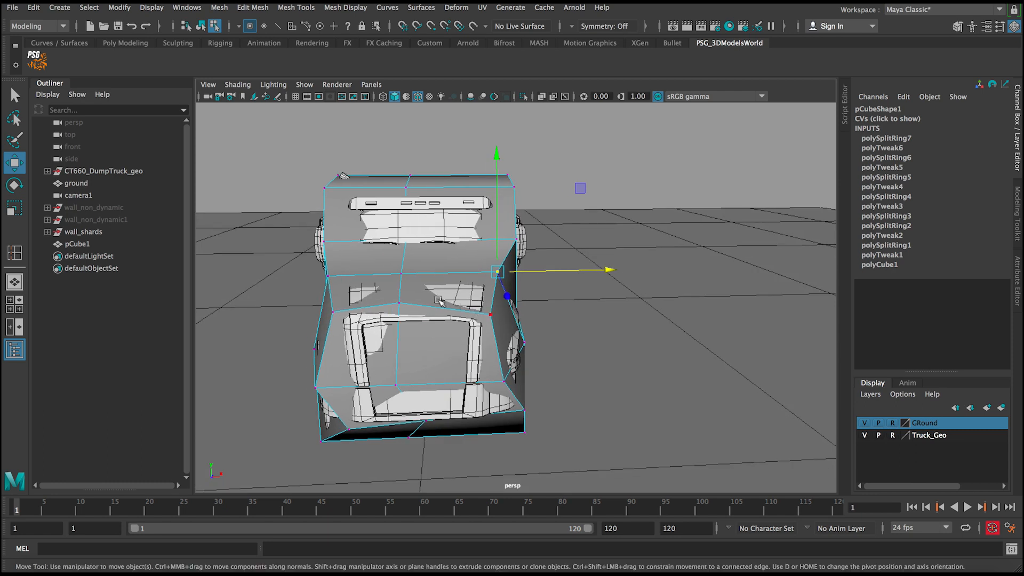
# - Align the centre vertex above the grille to about X 0 and move the hood's three front vertices forward to about Z -56.8
pyautogui.click(400, 303)
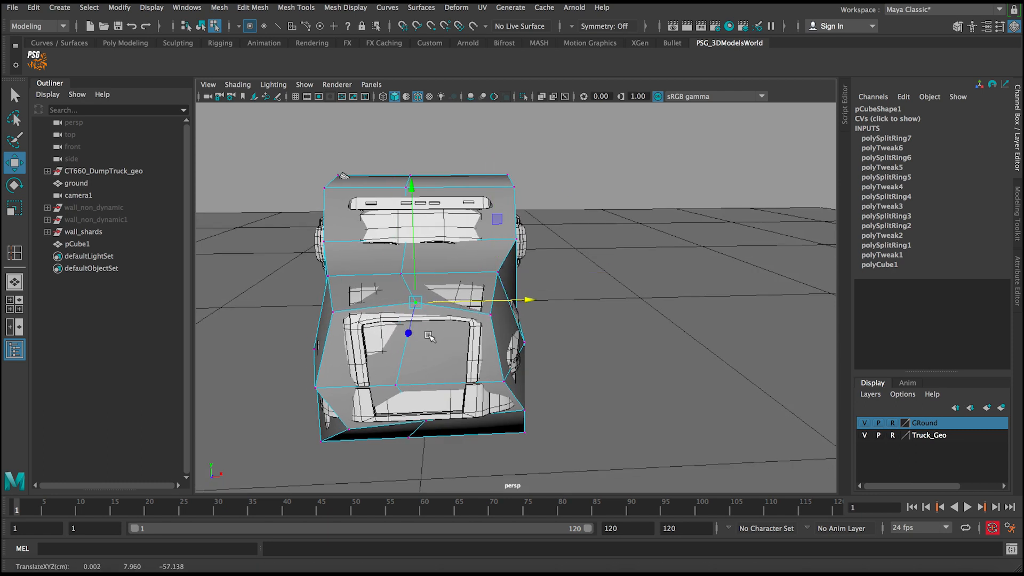
pyautogui.keyDown('alt'); pyautogui.moveTo(428, 336); pyautogui.dragTo(693, 328); pyautogui.keyUp('alt')
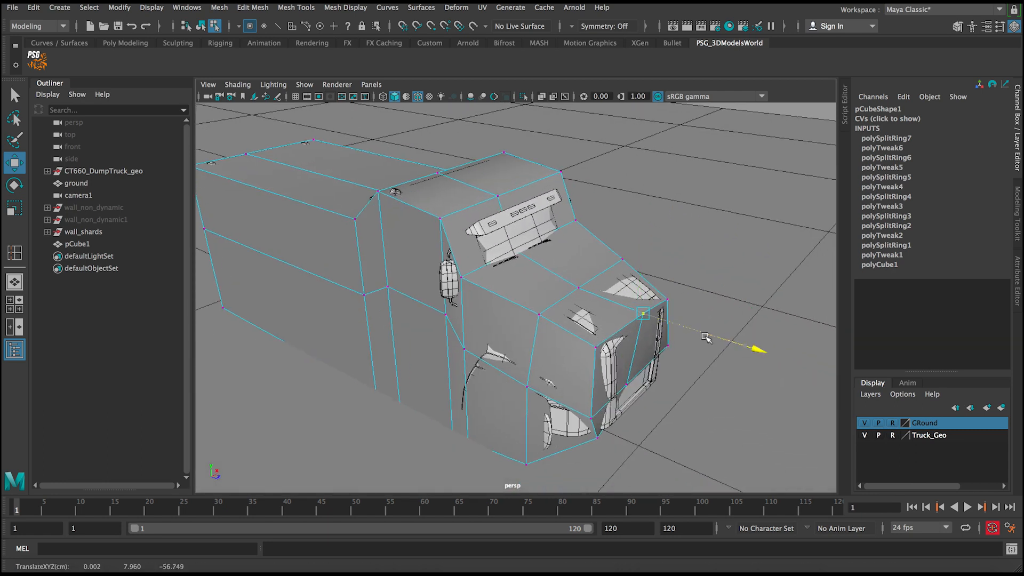
pyautogui.click(596, 348)
pyautogui.moveTo(620, 354); pyautogui.dragTo(631, 359)
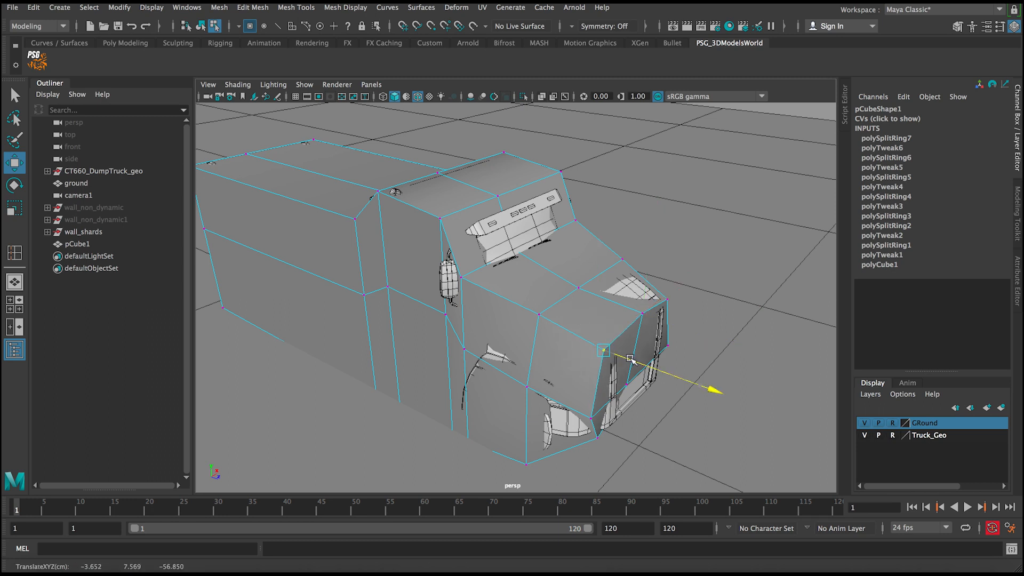
pyautogui.click(668, 301)
pyautogui.moveTo(684, 305); pyautogui.dragTo(688, 305)
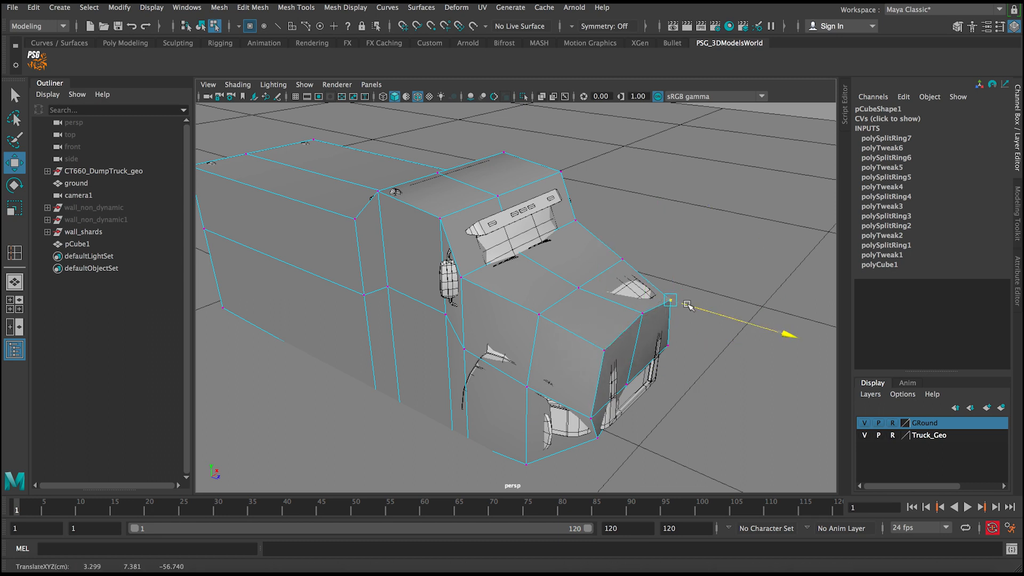
# - Adjust the height of the hood's middle vertices and raise the roof's front vertices to about Y 12.2
pyautogui.click(623, 259)
pyautogui.click(582, 284)
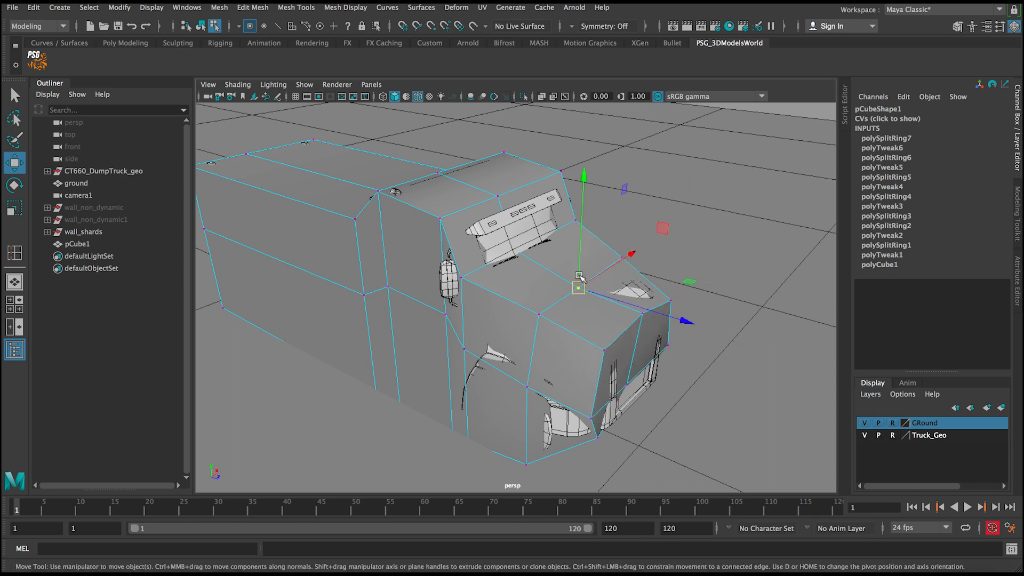
pyautogui.moveTo(580, 274); pyautogui.dragTo(619, 214)
pyautogui.click(523, 252)
pyautogui.moveTo(544, 153); pyautogui.dragTo(575, 157)
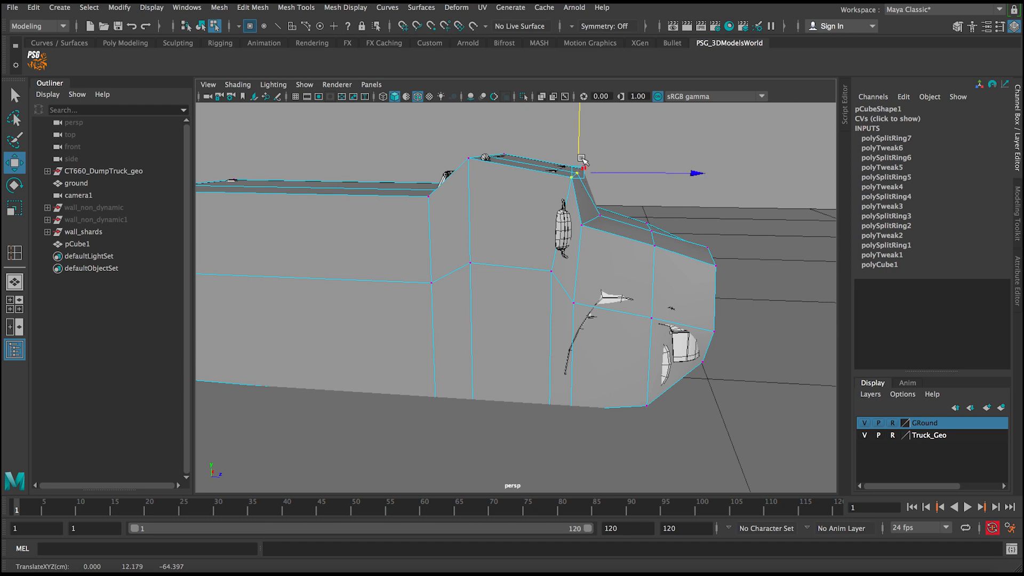
# - Move the vertex beside the mirror on the cab's side outward and up so the proxy mesh encloses the mirror
pyautogui.keyDown('alt'); pyautogui.moveTo(594, 219); pyautogui.dragTo(401, 223); pyautogui.keyUp('alt')
pyautogui.keyDown('alt'); pyautogui.moveTo(401, 223); pyautogui.dragTo(482, 256, button='right'); pyautogui.keyUp('alt')
pyautogui.click(366, 193)
pyautogui.keyDown('alt'); pyautogui.moveTo(365, 194); pyautogui.dragTo(425, 263, button='middle'); pyautogui.keyUp('alt')
pyautogui.moveTo(442, 262); pyautogui.dragTo(451, 263)
pyautogui.moveTo(421, 212); pyautogui.dragTo(402, 166)
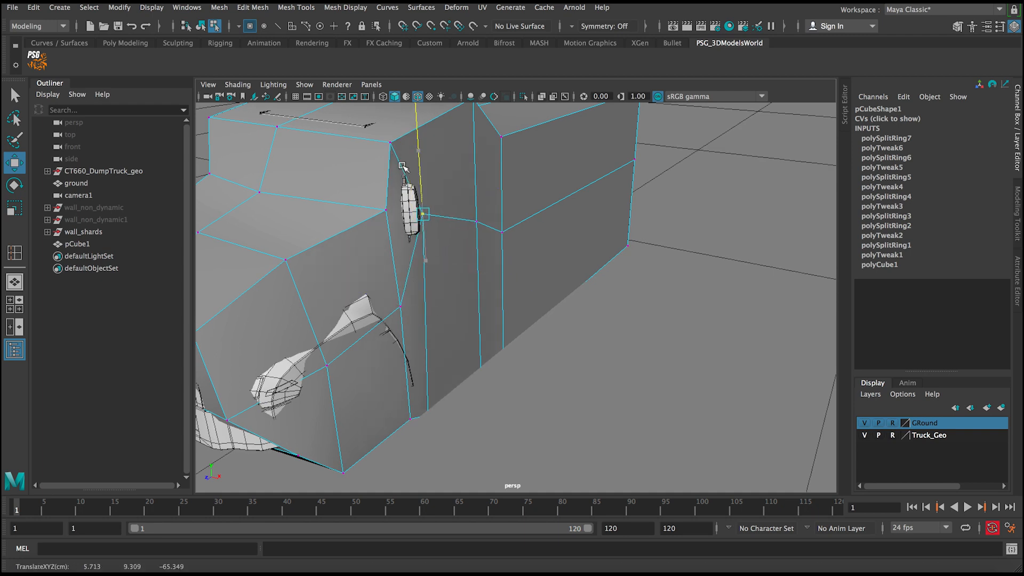
pyautogui.moveTo(449, 212); pyautogui.dragTo(590, 216)
# - Raise the side vertex above the truck's front wheel arch
pyautogui.keyDown('alt'); pyautogui.moveTo(589, 216); pyautogui.dragTo(468, 236, button='middle'); pyautogui.keyUp('alt')
pyautogui.click(388, 308)
pyautogui.moveTo(387, 291); pyautogui.dragTo(387, 236)
pyautogui.keyDown('alt'); pyautogui.moveTo(387, 237); pyautogui.dragTo(350, 274); pyautogui.keyUp('alt')
pyautogui.scroll(-5, 360, 272)
pyautogui.keyDown('alt'); pyautogui.moveTo(363, 270); pyautogui.dragTo(389, 208, button='middle'); pyautogui.keyUp('alt')
# - Pull the front bottom centre vertex forward and widen the adjacent bottom corner vertex around the bumper
pyautogui.keyDown('alt'); pyautogui.moveTo(389, 208); pyautogui.dragTo(527, 330); pyautogui.keyUp('alt')
pyautogui.click(468, 312)
pyautogui.click(498, 359)
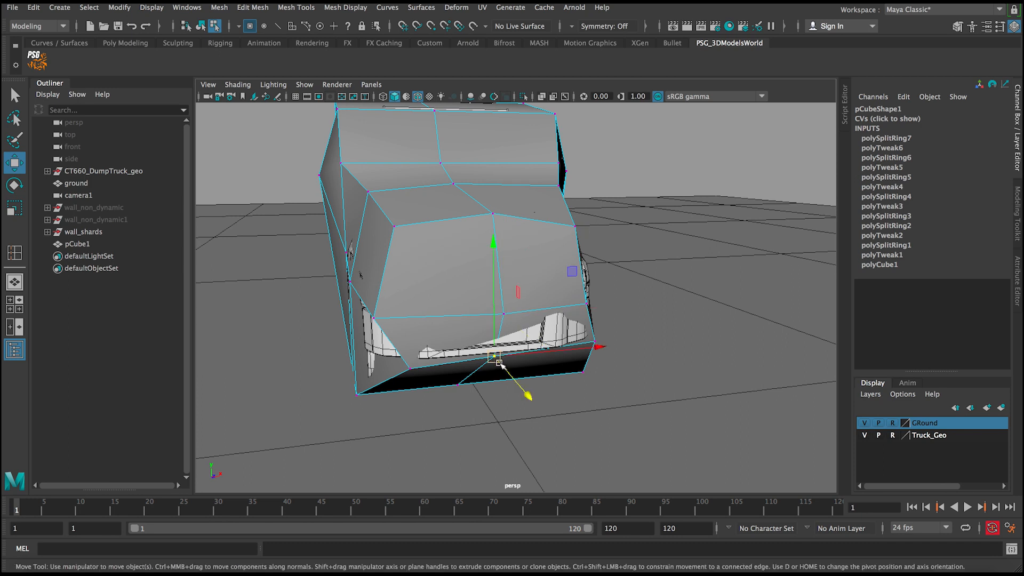
pyautogui.moveTo(499, 363); pyautogui.dragTo(504, 368)
pyautogui.click(426, 369)
pyautogui.moveTo(426, 370); pyautogui.dragTo(408, 370)
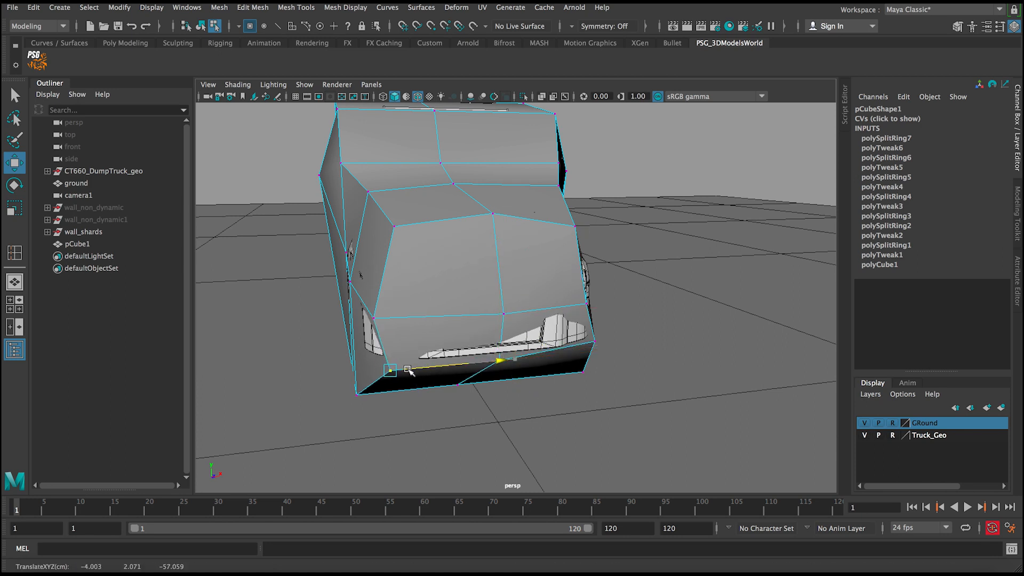
# - Pull the opposite bumper corner vertex forward and move the headlight and fender vertices outward to enclose the truck geometry
pyautogui.keyDown('alt'); pyautogui.moveTo(534, 373); pyautogui.dragTo(423, 372); pyautogui.keyUp('alt')
pyautogui.click(440, 357)
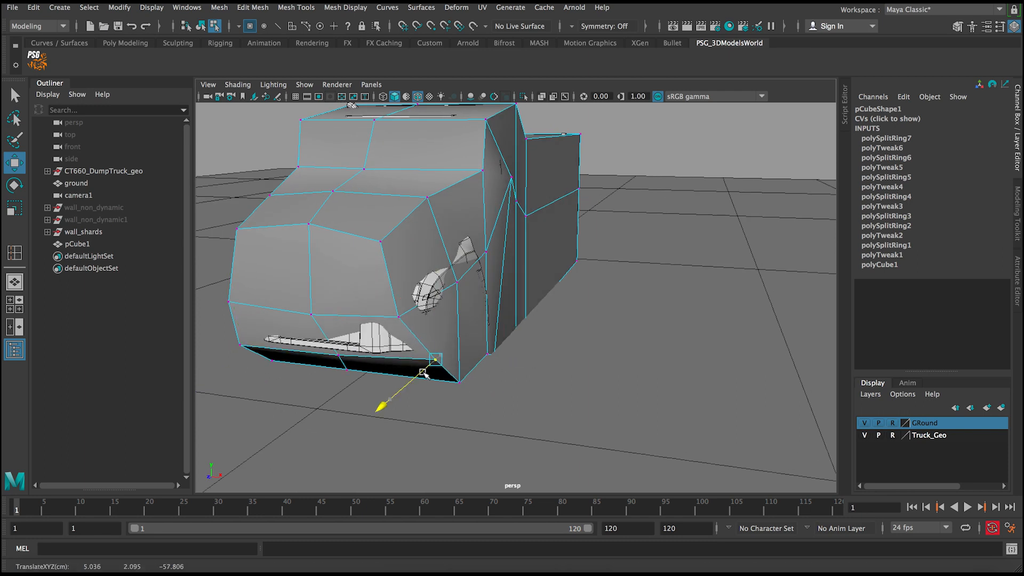
pyautogui.click(404, 316)
pyautogui.moveTo(424, 318); pyautogui.dragTo(432, 320)
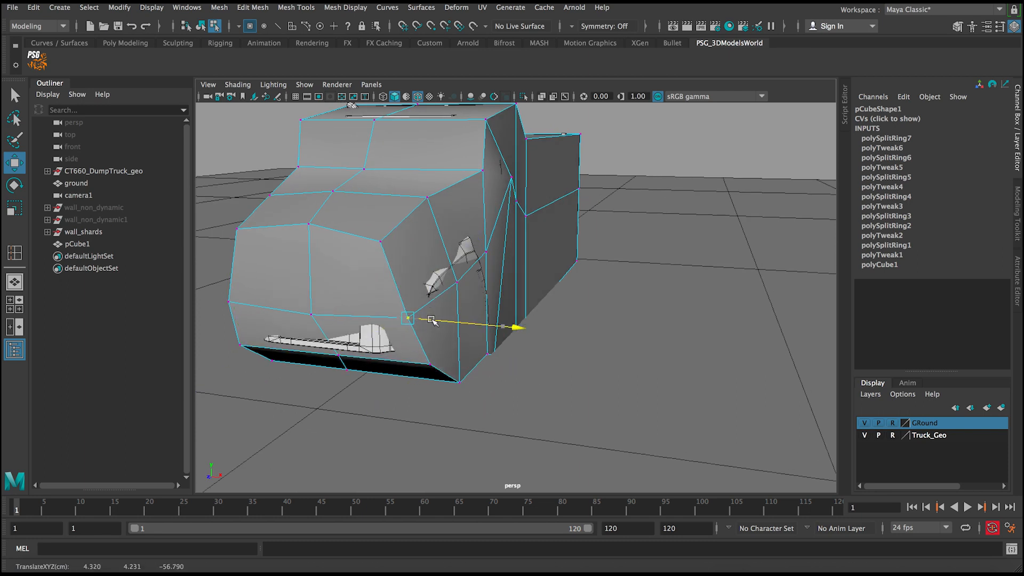
pyautogui.click(460, 282)
pyautogui.moveTo(472, 283); pyautogui.dragTo(482, 283)
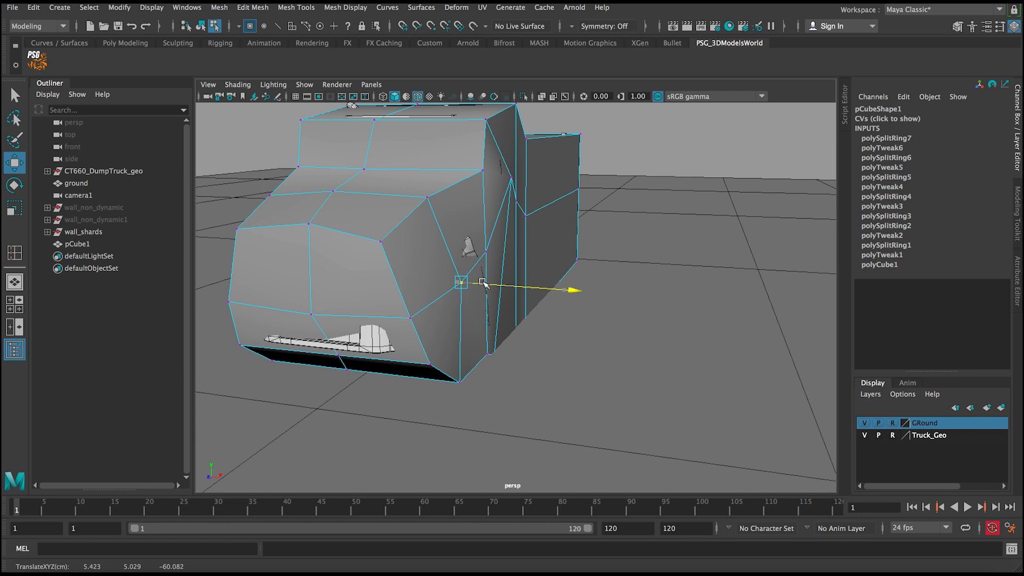
# - Pull the proxy's lower front centre vertex further forward over the remaining exposed bumper
pyautogui.click(339, 356)
pyautogui.moveTo(336, 358); pyautogui.dragTo(316, 369)
pyautogui.keyDown('alt'); pyautogui.moveTo(326, 368); pyautogui.dragTo(255, 363); pyautogui.keyUp('alt')
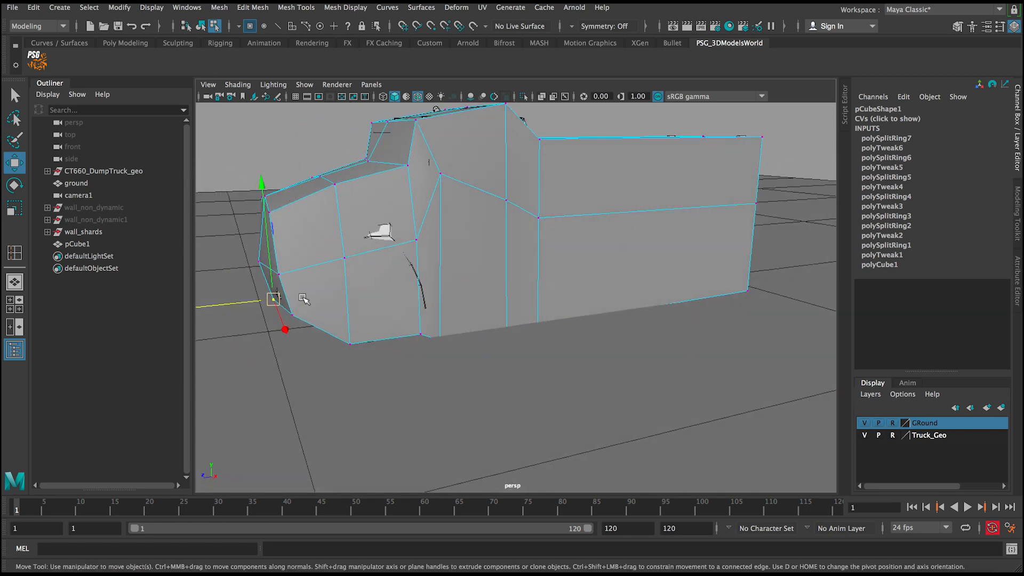
pyautogui.keyDown('alt'); pyautogui.moveTo(304, 299); pyautogui.dragTo(572, 226); pyautogui.keyUp('alt')
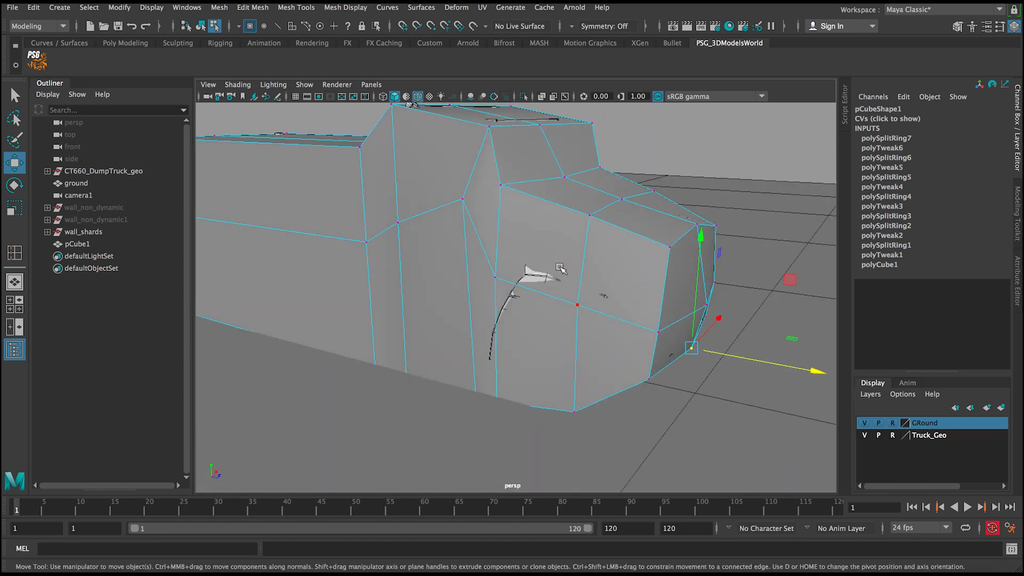
# - Return the proxy mesh to object mode and delete its construction history
pyautogui.press('q')
pyautogui.moveTo(572, 227); pyautogui.dragTo(613, 206, button='right')
pyautogui.keyDown('alt'); pyautogui.moveTo(592, 205); pyautogui.dragTo(411, 198, button='right'); pyautogui.keyUp('alt')
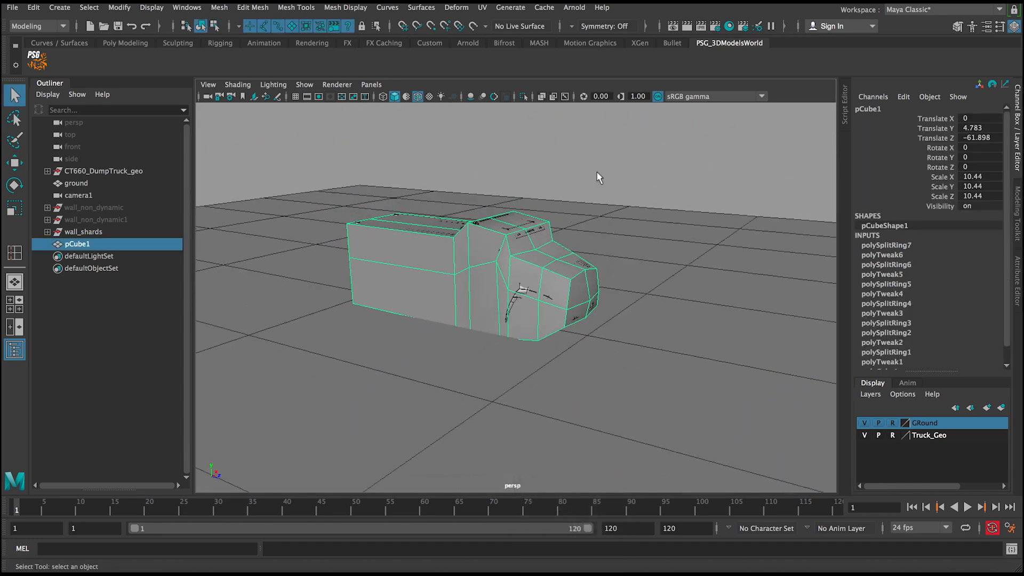
pyautogui.click(597, 172)
pyautogui.keyDown('alt'); pyautogui.moveTo(554, 230); pyautogui.dragTo(473, 238); pyautogui.keyUp('alt')
pyautogui.click(473, 251)
pyautogui.keyDown('alt'); pyautogui.moveTo(407, 298); pyautogui.dragTo(379, 245); pyautogui.keyUp('alt')
pyautogui.click(33, 8)
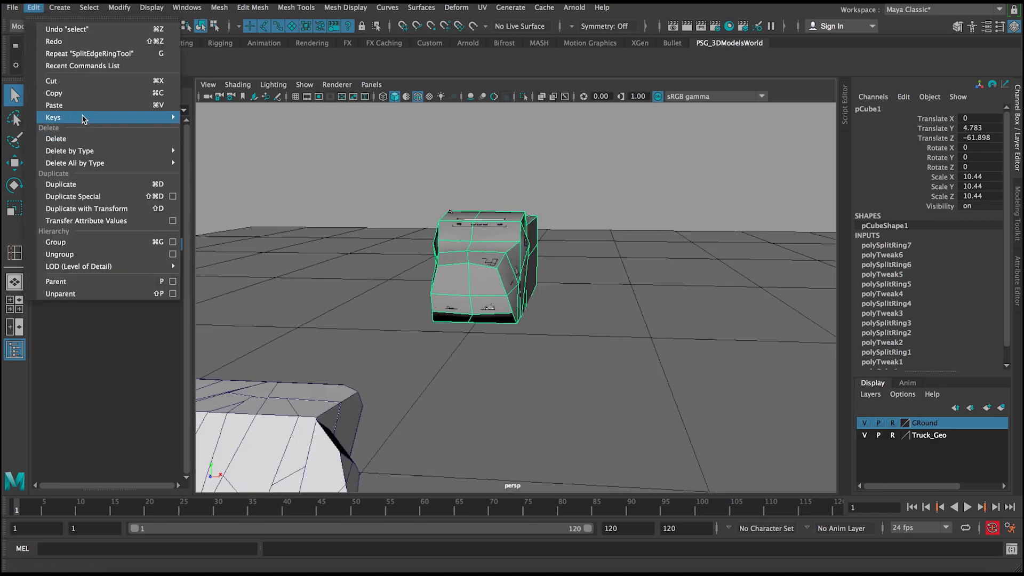
pyautogui.moveTo(110, 152)
pyautogui.click(235, 158)
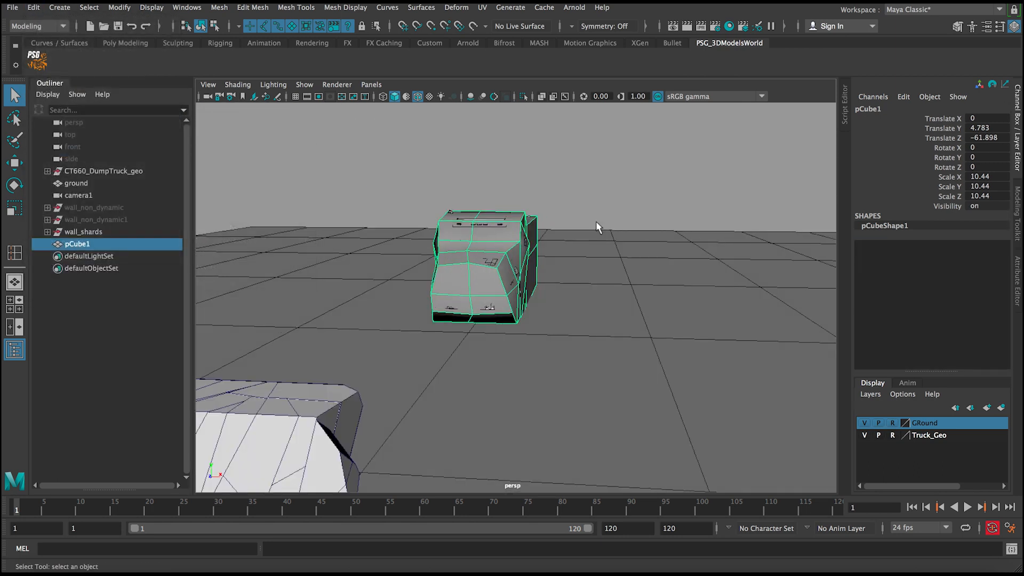
# - Examine the finished proxy truck and its placement relative to the wall from several angles
pyautogui.keyDown('alt'); pyautogui.moveTo(597, 221); pyautogui.dragTo(491, 209); pyautogui.keyUp('alt')
pyautogui.click(603, 177)
pyautogui.keyDown('alt'); pyautogui.moveTo(603, 179); pyautogui.dragTo(523, 181); pyautogui.keyUp('alt')
pyautogui.keyDown('alt'); pyautogui.moveTo(406, 224); pyautogui.dragTo(587, 208, button='middle'); pyautogui.keyUp('alt')
pyautogui.scroll(-3, 542, 210)
pyautogui.keyDown('alt'); pyautogui.moveTo(542, 210); pyautogui.dragTo(501, 270); pyautogui.keyUp('alt')
pyautogui.click(368, 276)
pyautogui.keyDown('alt'); pyautogui.moveTo(463, 238); pyautogui.dragTo(377, 235, button='right'); pyautogui.keyUp('alt')
pyautogui.keyDown('alt'); pyautogui.moveTo(377, 235); pyautogui.dragTo(362, 232, button='middle'); pyautogui.keyUp('alt')
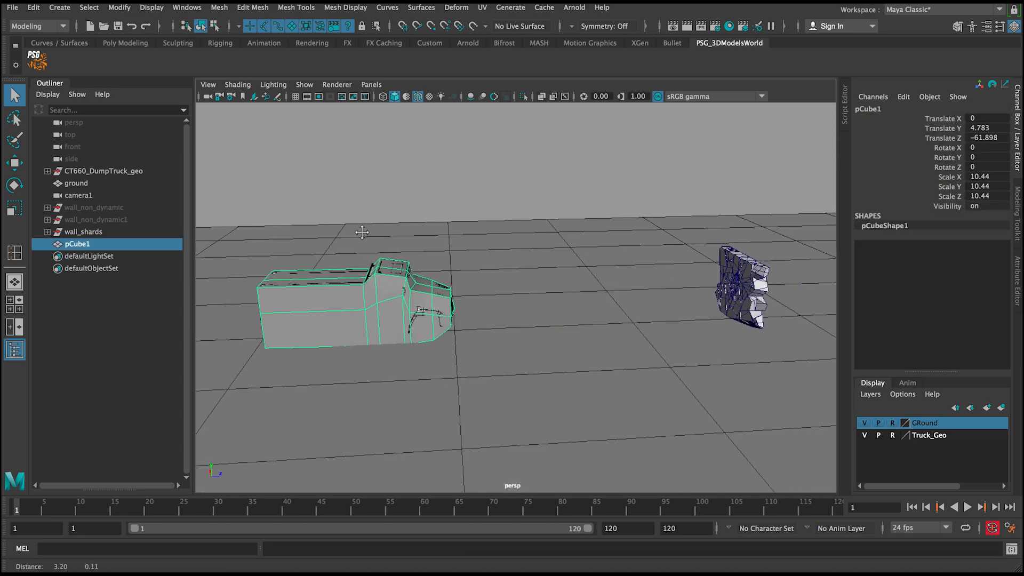
pyautogui.keyDown('alt'); pyautogui.moveTo(363, 233); pyautogui.dragTo(366, 229); pyautogui.keyUp('alt')
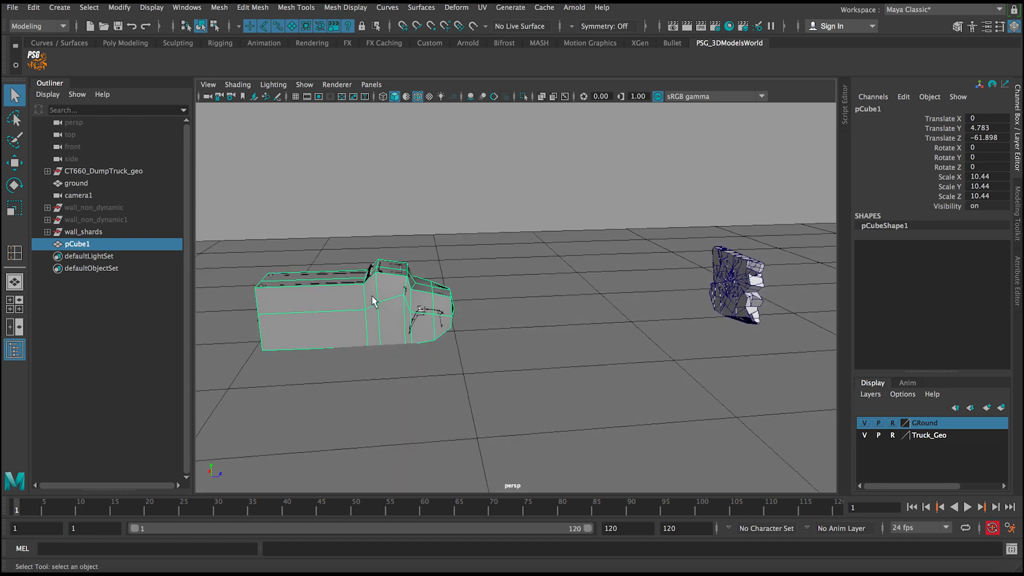
# - Rename pCube1 as kin_rigid_body
pyautogui.doubleClick(91, 244)
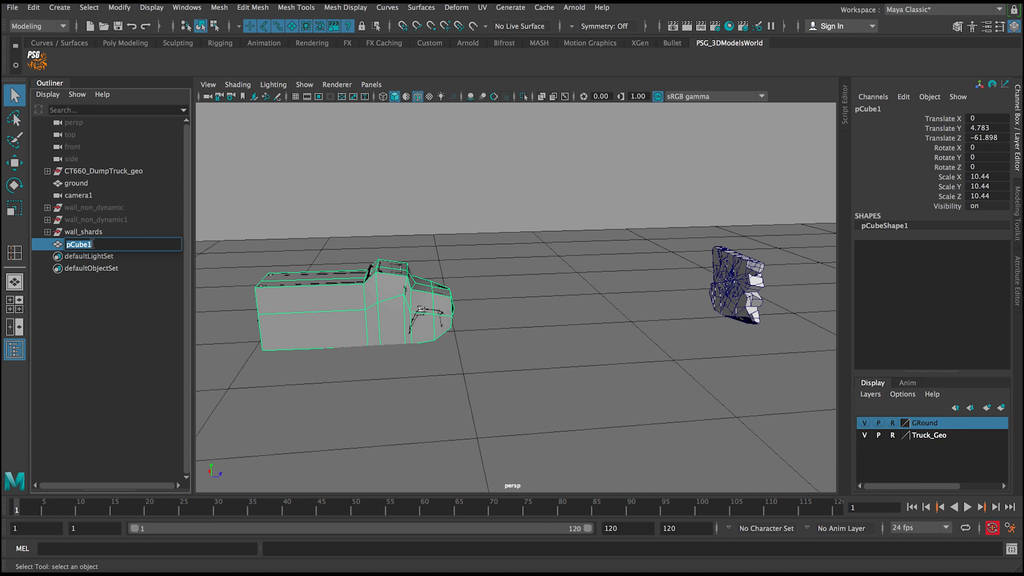
pyautogui.write('kin_rigid-body')
pyautogui.press('Return')
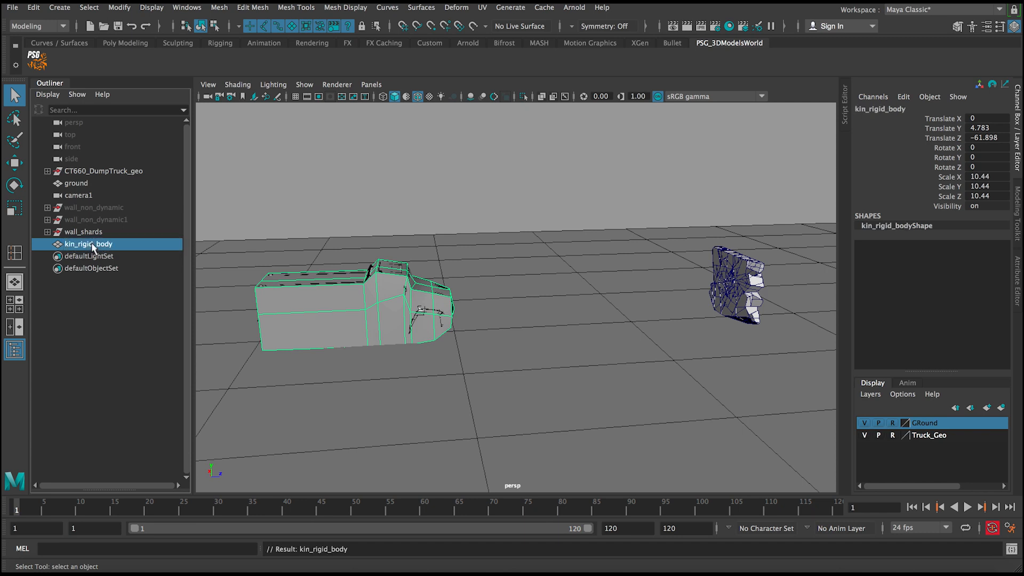
# - Select the kin_rigid_body mesh and switch the menu set to FX
pyautogui.keyDown('alt'); pyautogui.moveTo(254, 266); pyautogui.dragTo(366, 262); pyautogui.keyUp('alt')
pyautogui.click(403, 210)
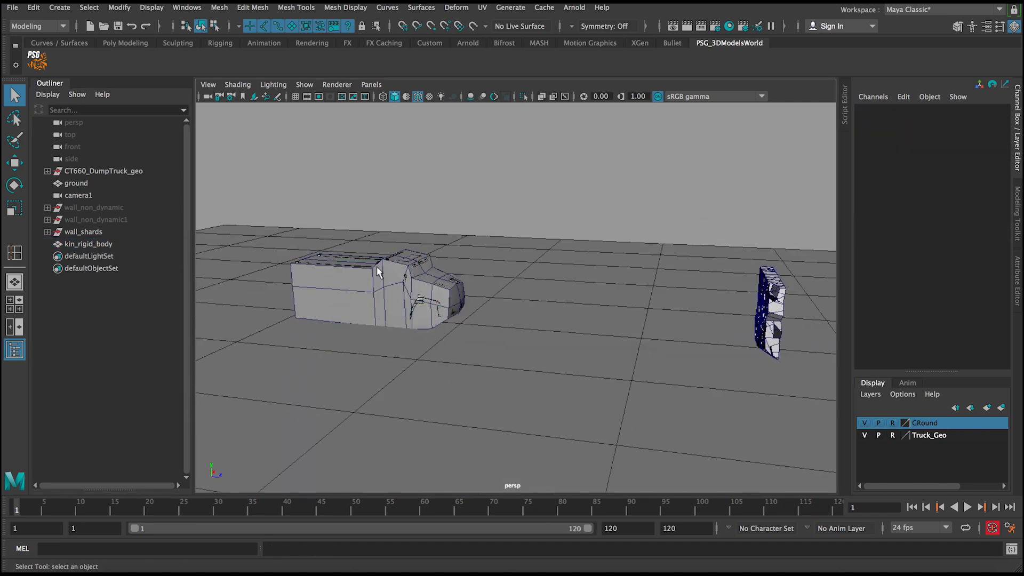
pyautogui.click(374, 282)
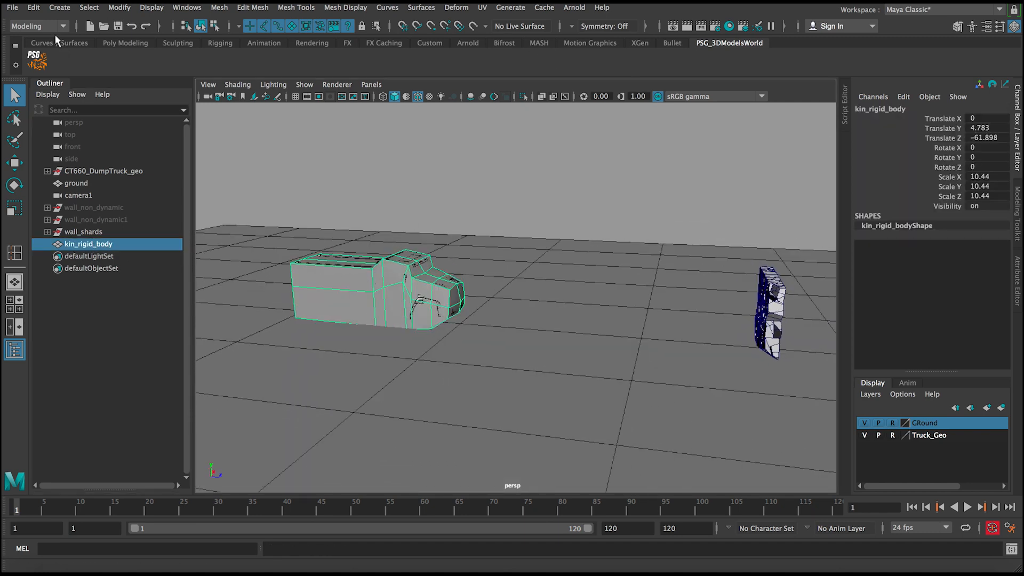
pyautogui.click(37, 26)
pyautogui.click(42, 78)
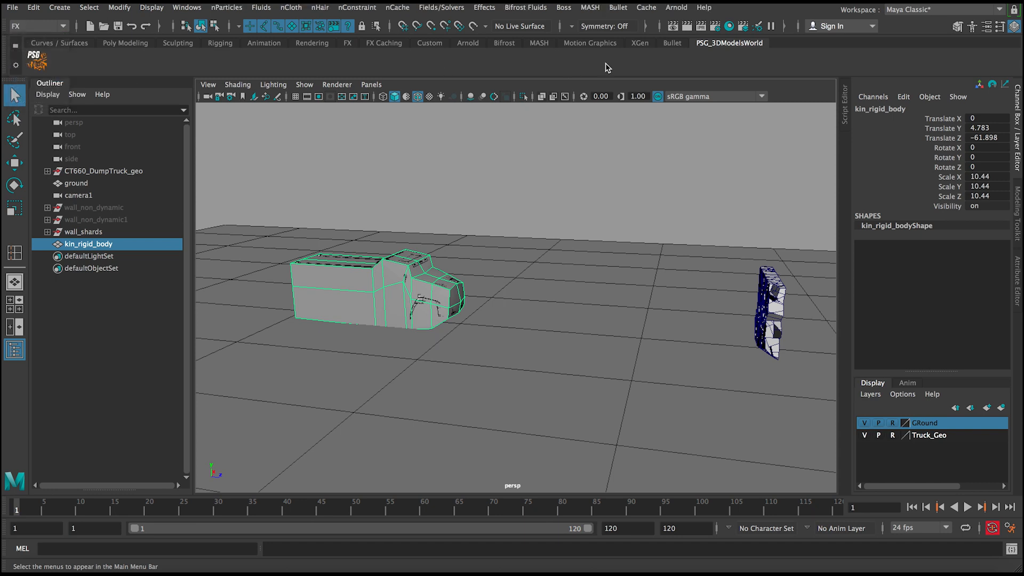
# - Check in the Plug-in Manager whether bullet.bundle is loaded and set to auto load
pyautogui.click(614, 8)
pyautogui.click(612, 10)
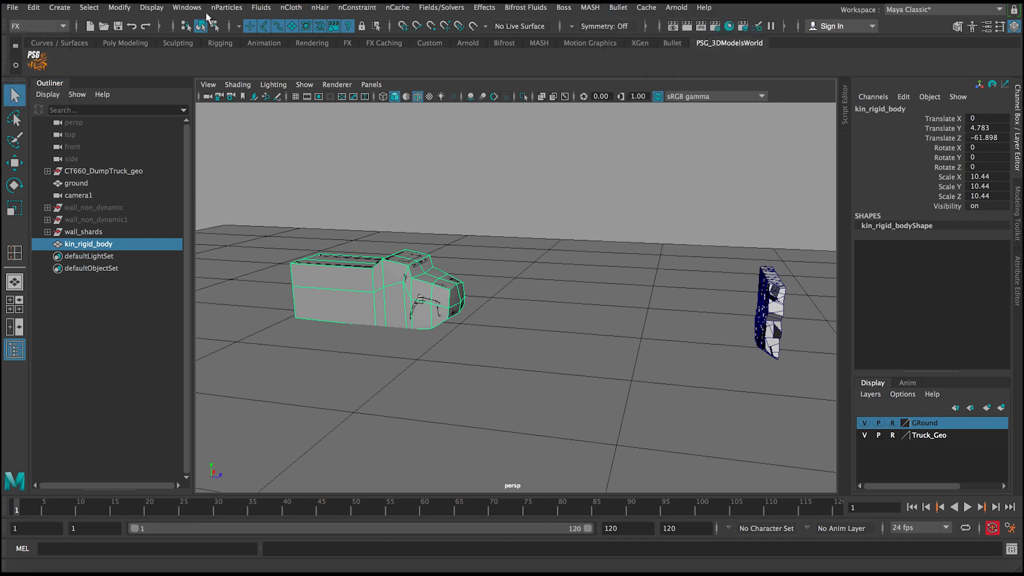
pyautogui.click(188, 7)
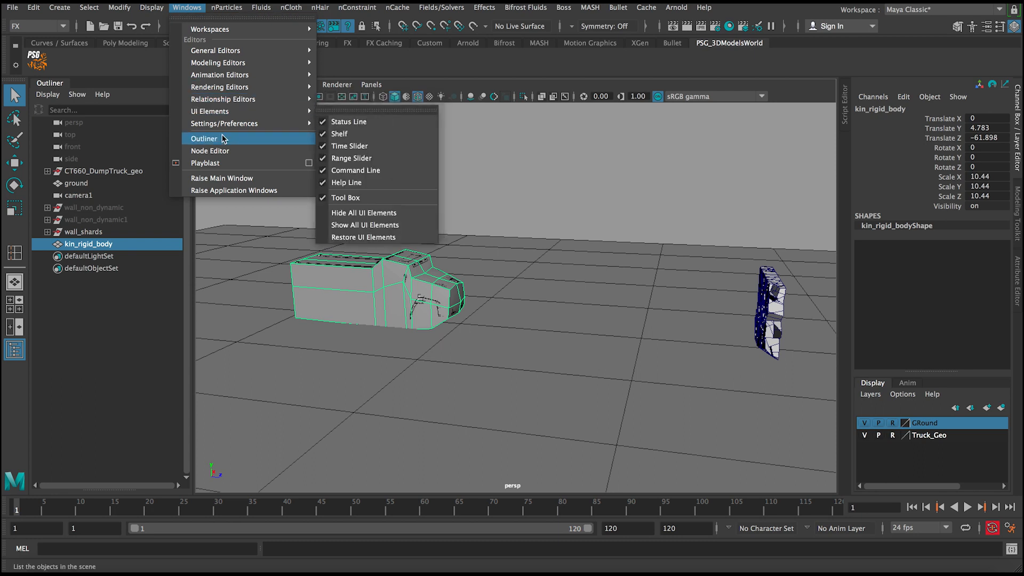
pyautogui.moveTo(230, 123)
pyautogui.click(367, 213)
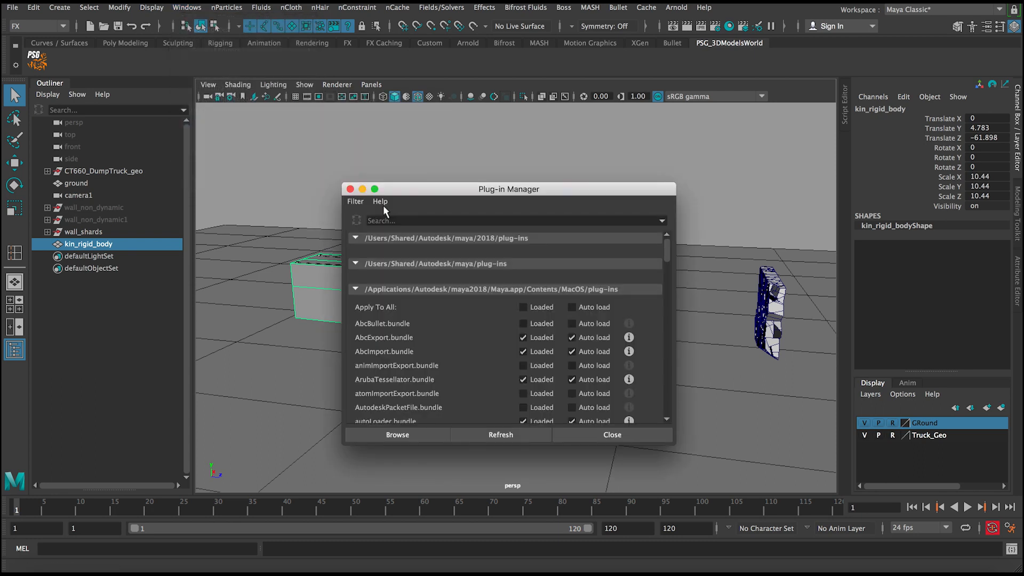
pyautogui.moveTo(666, 251); pyautogui.dragTo(667, 261)
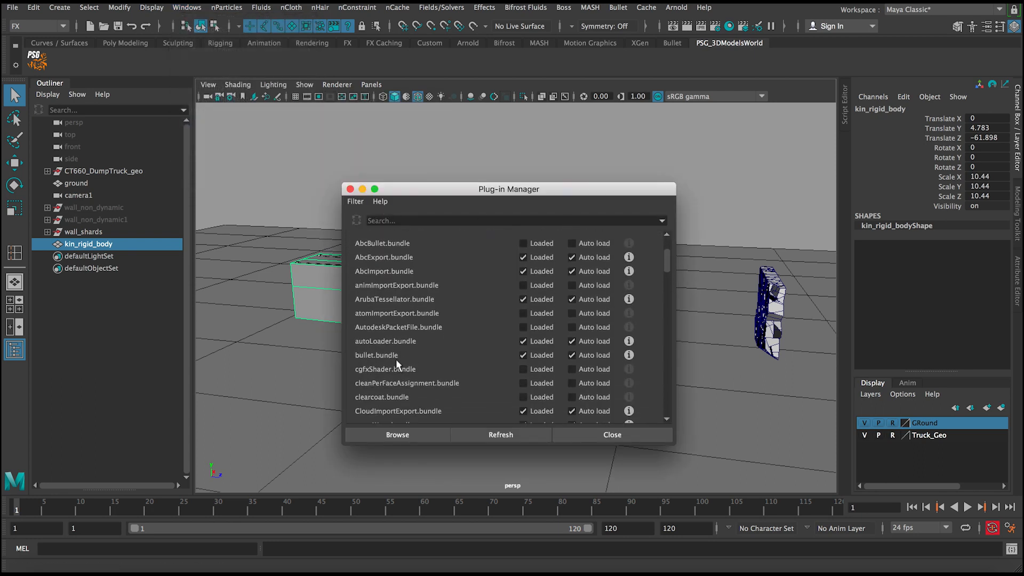
pyautogui.click(607, 430)
# - Open the Bullet Active Rigid Body options and reset them to their defaults
pyautogui.click(619, 8)
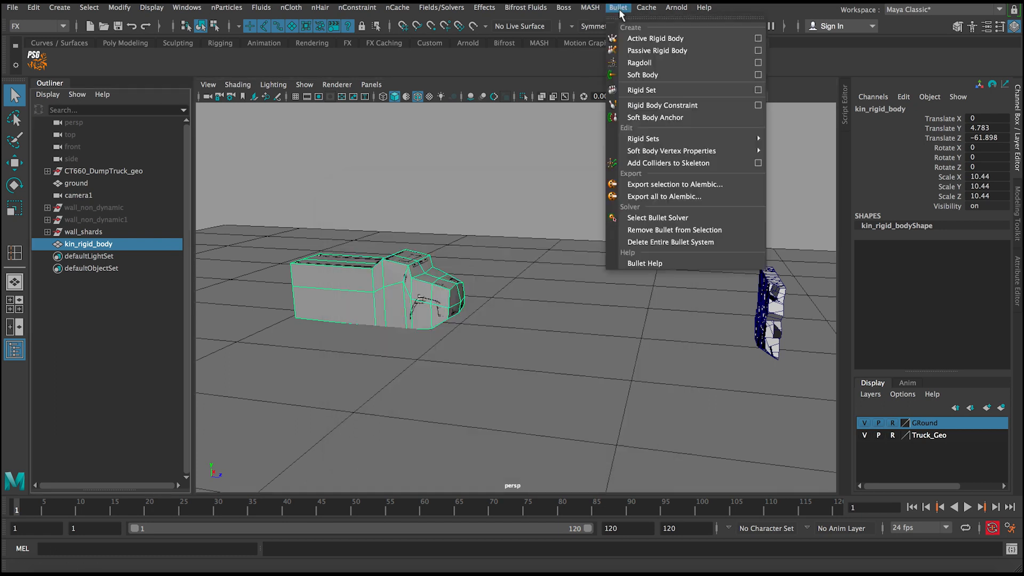
pyautogui.click(619, 10)
pyautogui.click(618, 9)
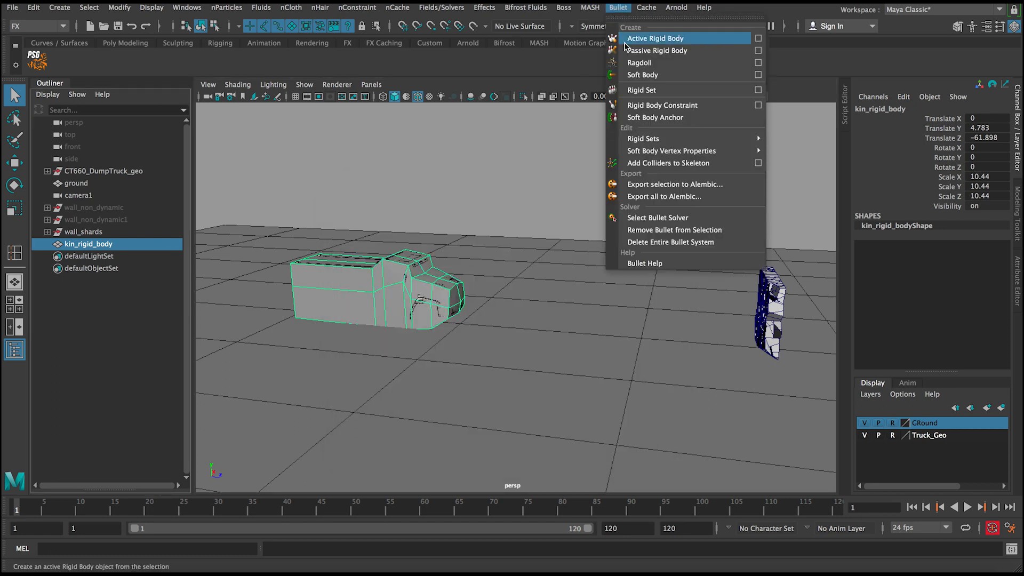
pyautogui.click(758, 38)
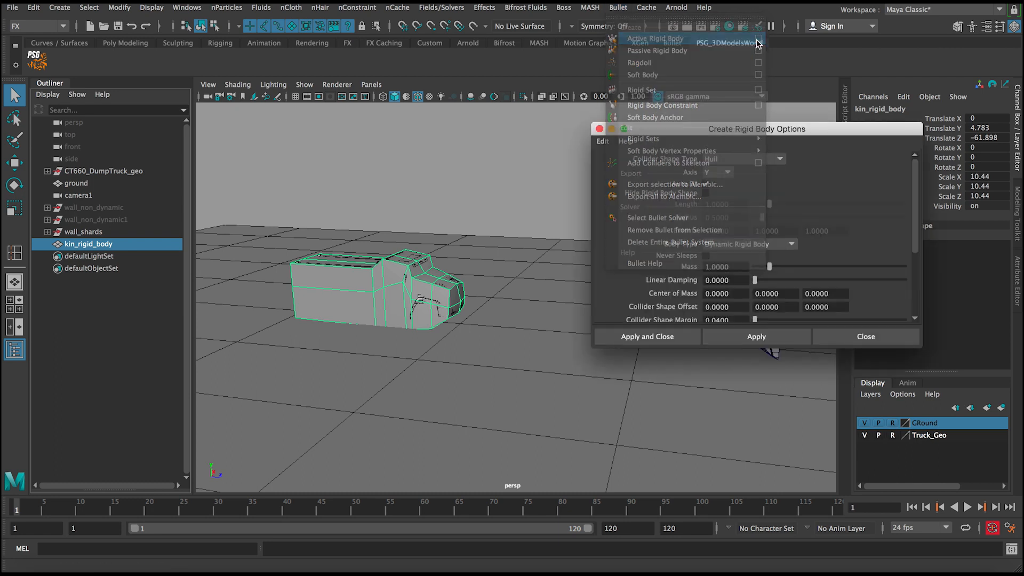
pyautogui.click(603, 140)
pyautogui.click(619, 164)
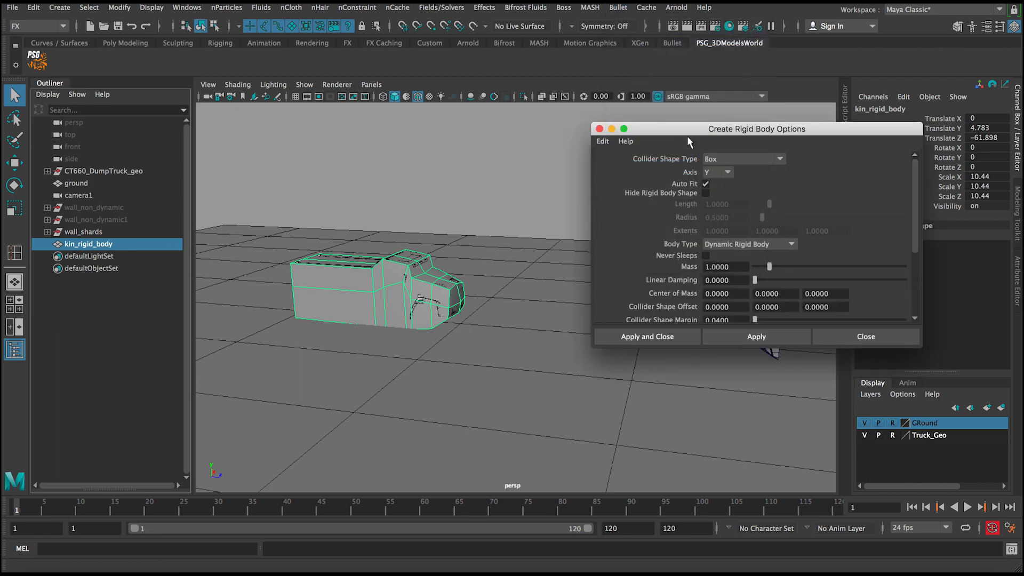
# - Create a rigid body on kin_rigid_body with collider shape type Hull and body type Kinematic Rigid Body
pyautogui.moveTo(686, 131); pyautogui.dragTo(662, 131)
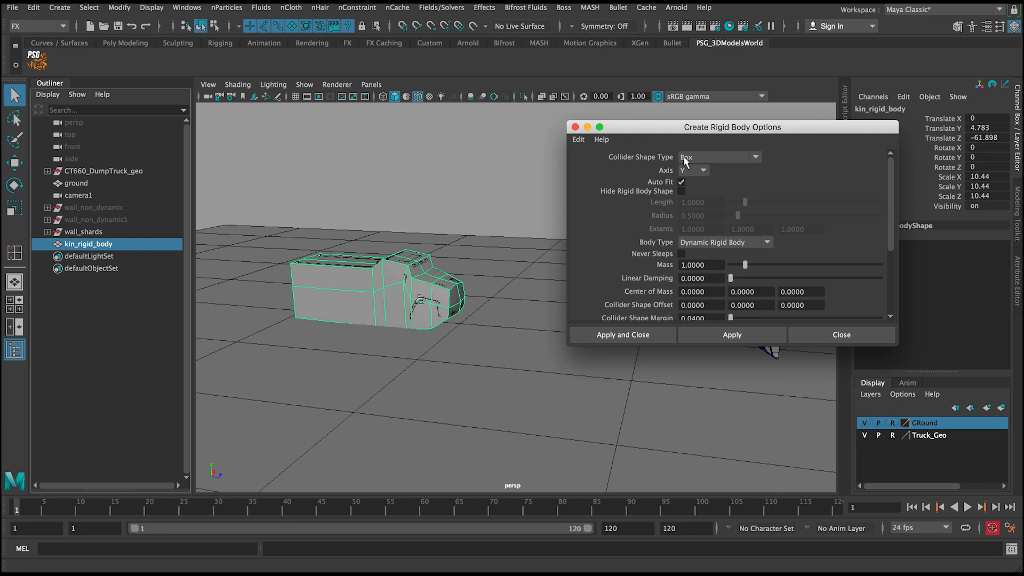
pyautogui.click(690, 158)
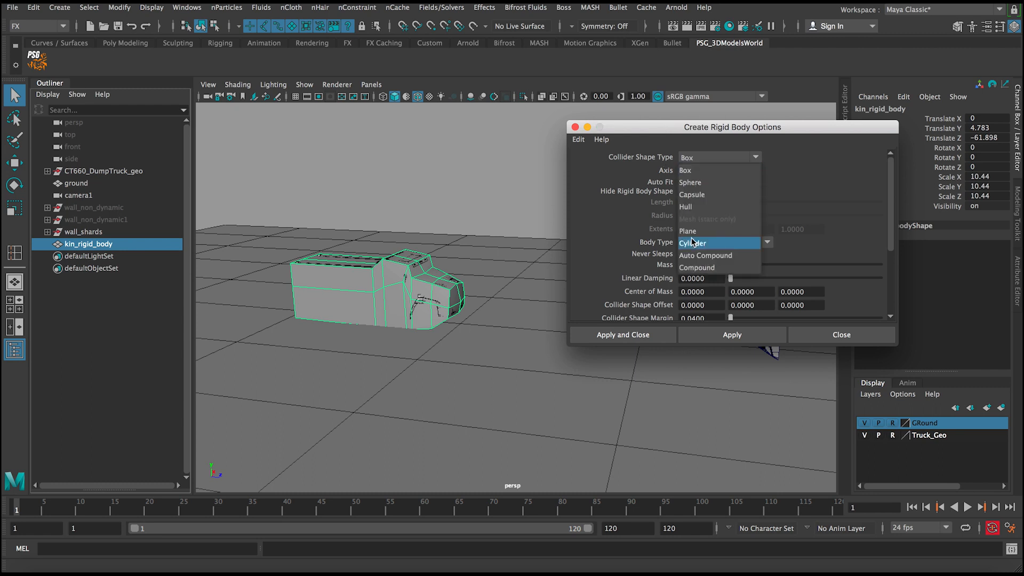
pyautogui.click(692, 208)
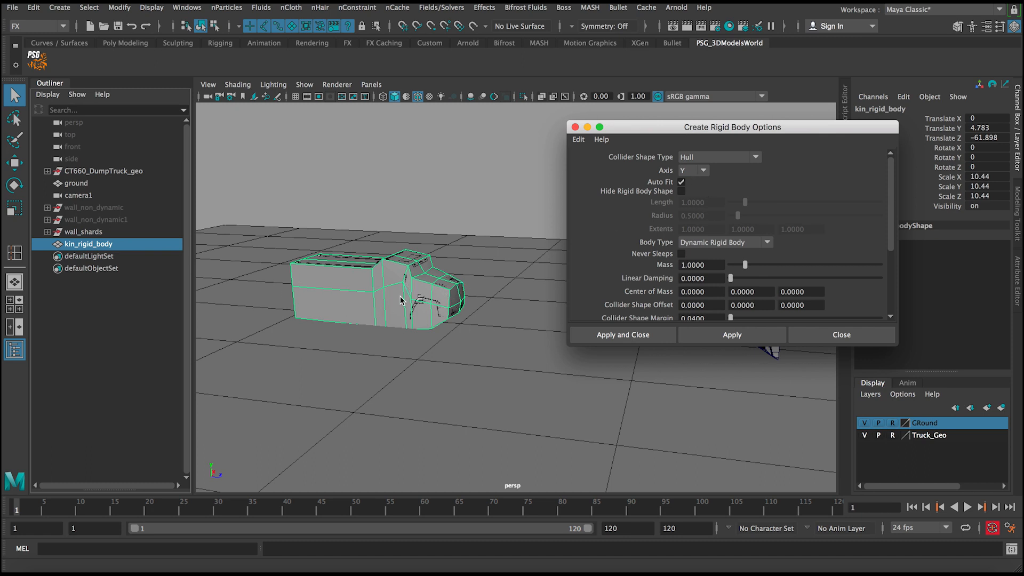
pyautogui.click(751, 242)
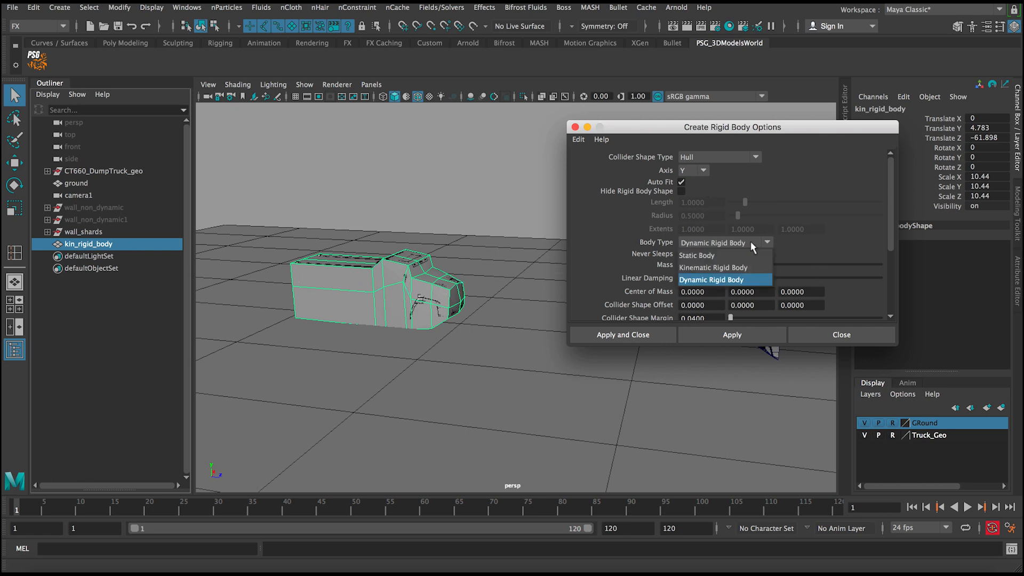
pyautogui.click(687, 246)
pyautogui.click(693, 269)
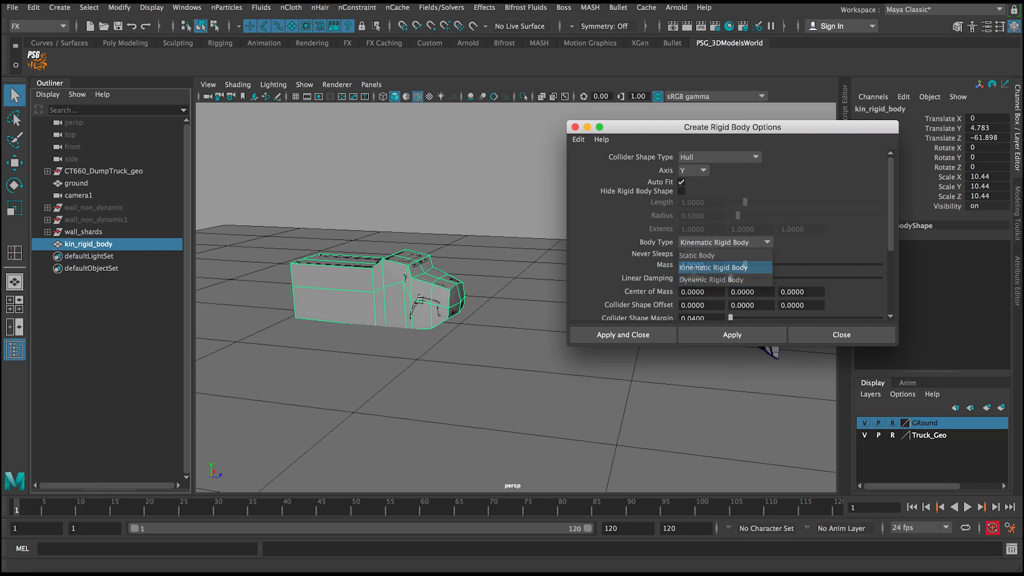
pyautogui.click(718, 244)
pyautogui.click(718, 243)
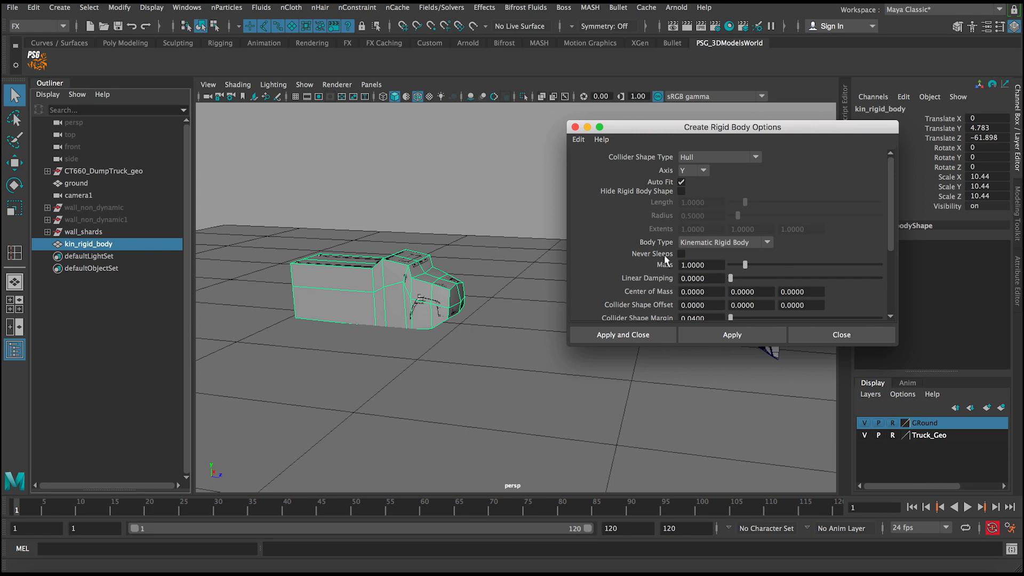
pyautogui.click(635, 336)
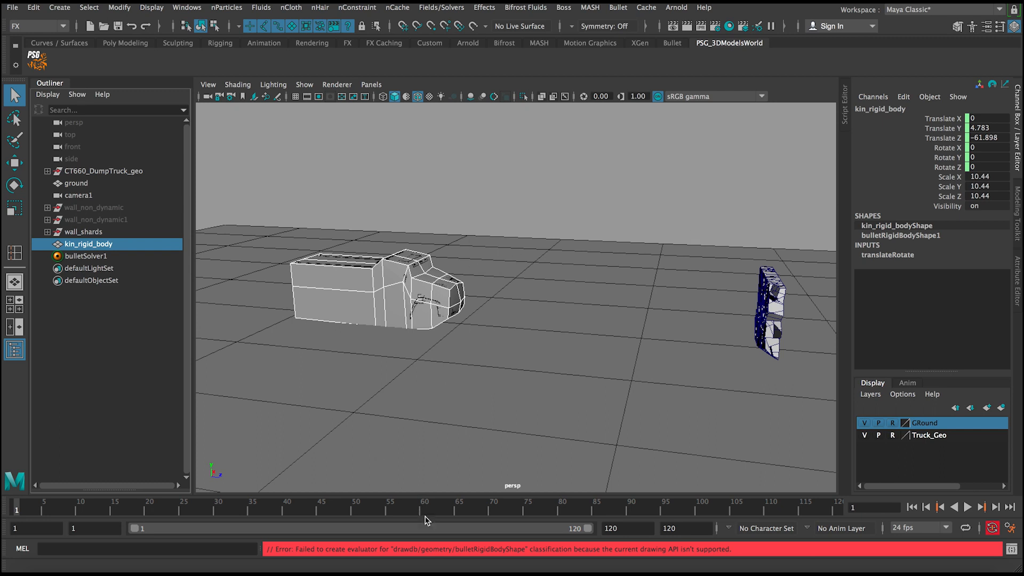
# - Select all the individual shard meshes inside the wall_shards group
pyautogui.click(495, 212)
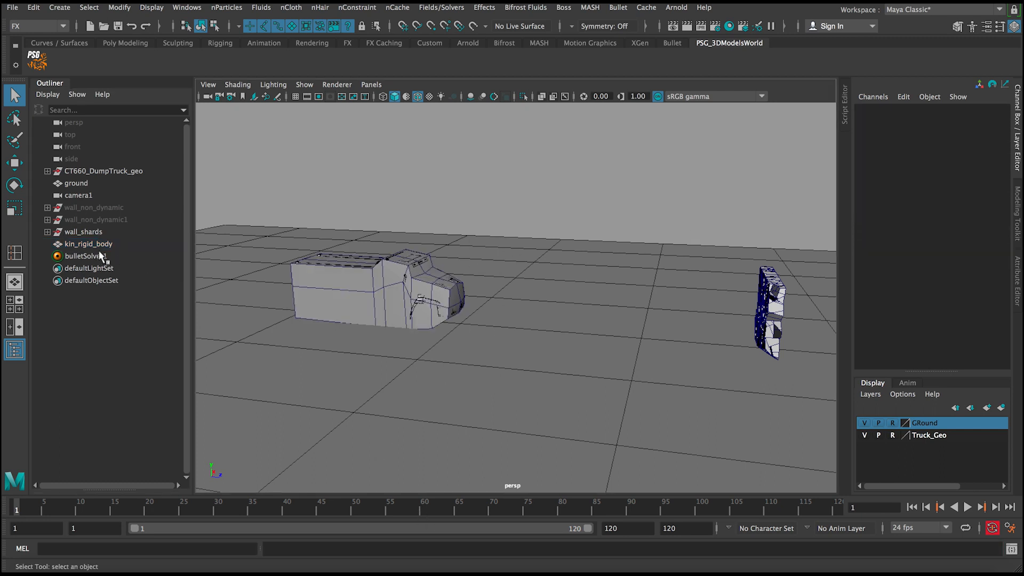
pyautogui.click(47, 231)
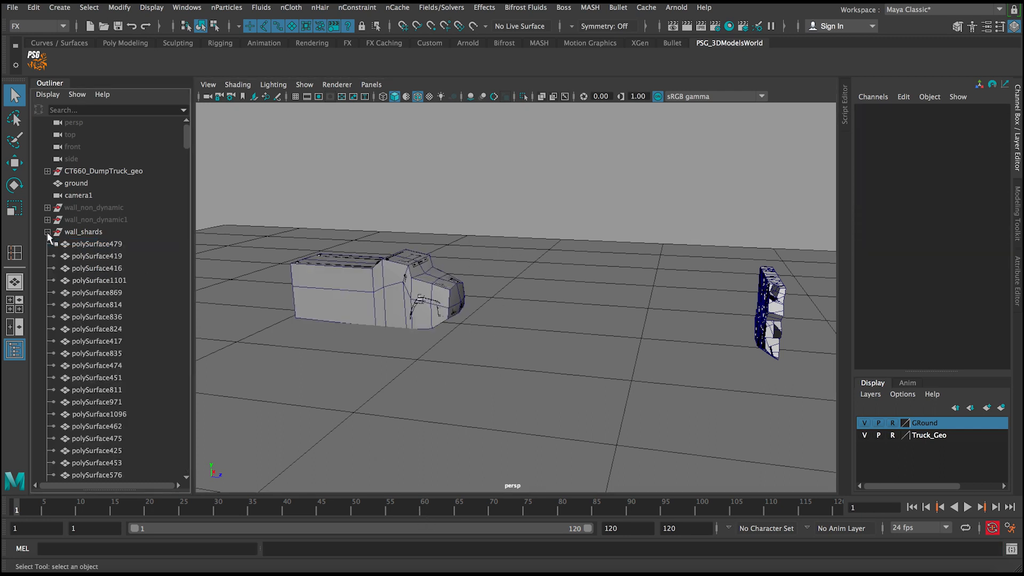
pyautogui.click(83, 246)
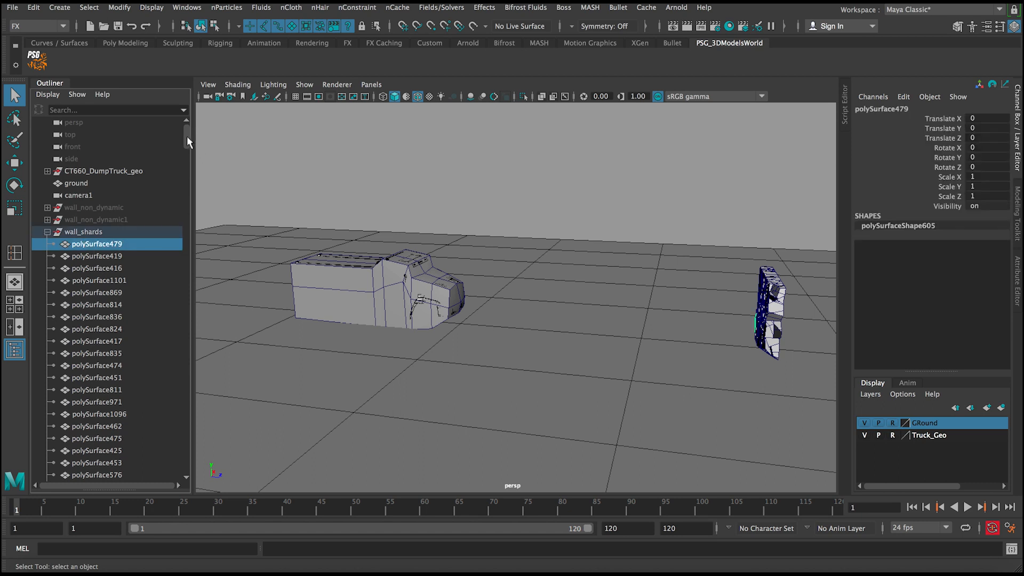
pyautogui.moveTo(191, 134)
pyautogui.mouseDown()
pyautogui.moveTo(193, 482)
pyautogui.moveTo(184, 120)
pyautogui.mouseUp()
pyautogui.keyDown('shift'); pyautogui.click(107, 414); pyautogui.keyUp('shift')
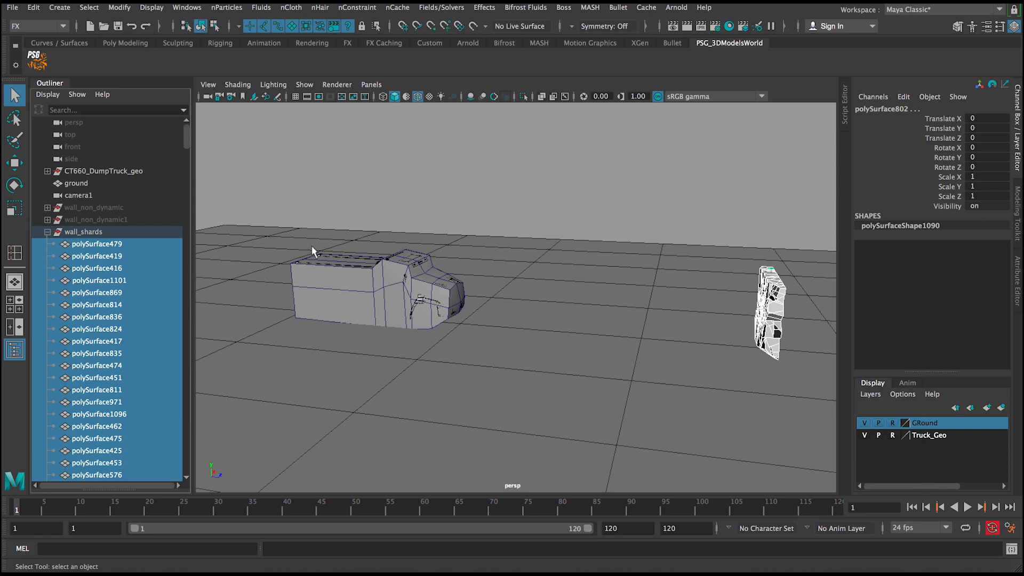
pyautogui.press('f')
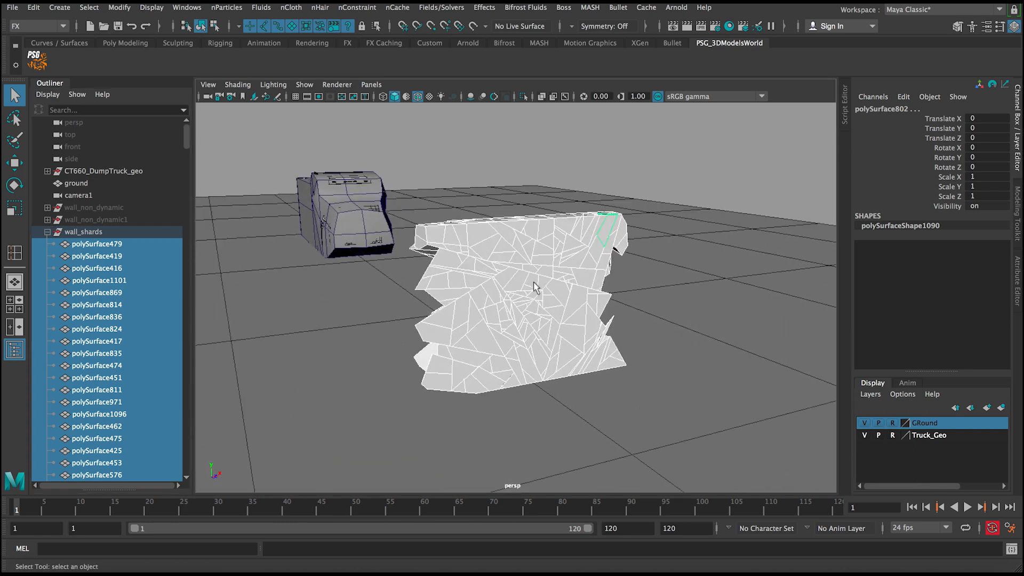
pyautogui.keyDown('alt'); pyautogui.moveTo(505, 249); pyautogui.dragTo(507, 249); pyautogui.keyUp('alt')
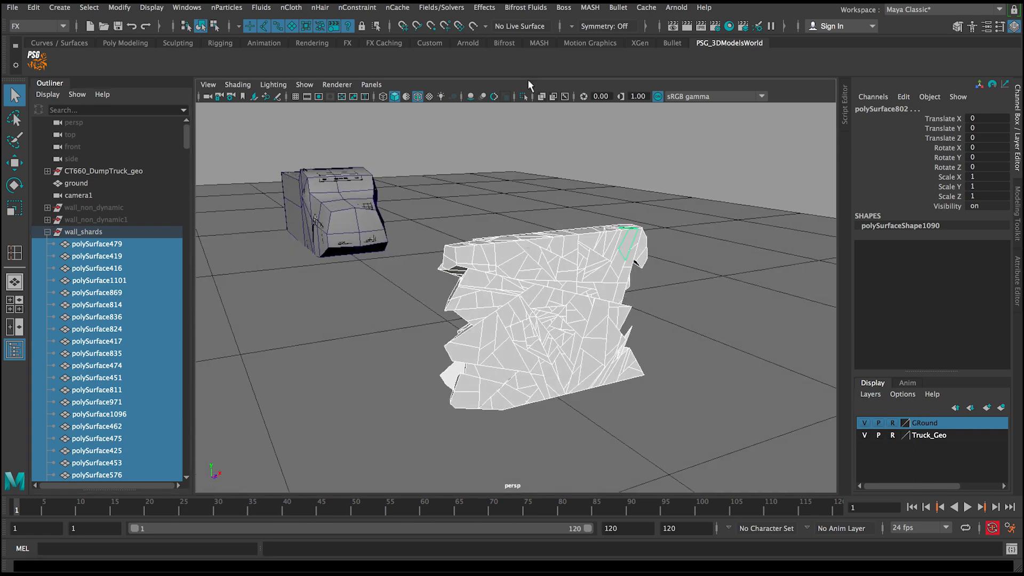
pyautogui.click(618, 8)
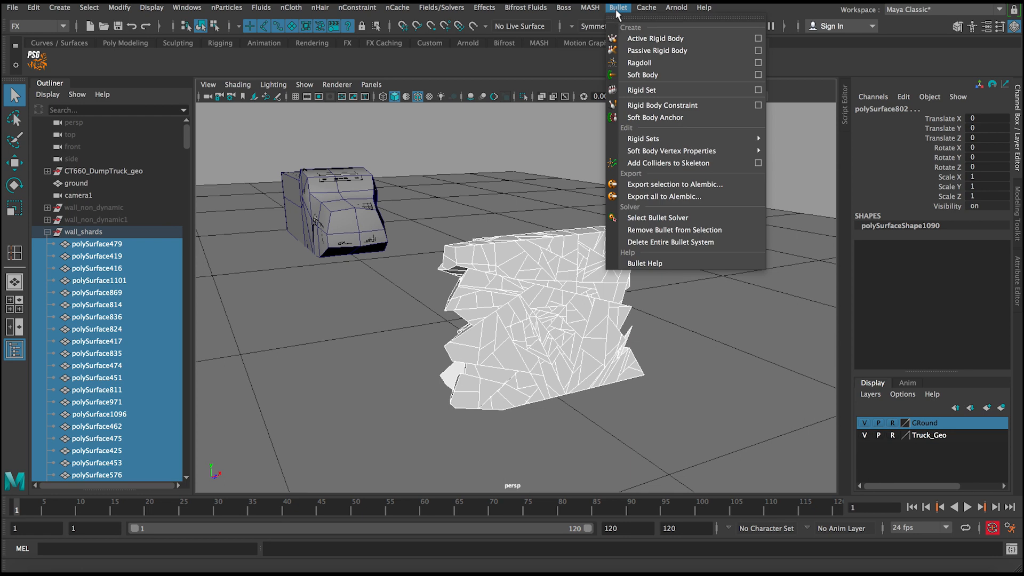
pyautogui.click(758, 38)
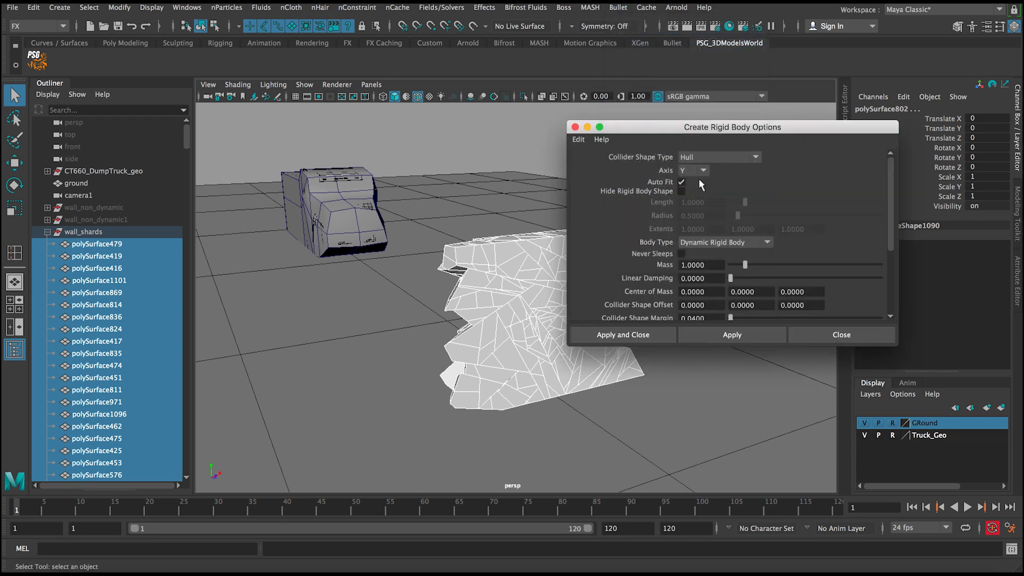
pyautogui.click(710, 243)
pyautogui.click(708, 241)
pyautogui.click(708, 243)
pyautogui.click(708, 242)
pyautogui.click(575, 127)
pyautogui.click(618, 8)
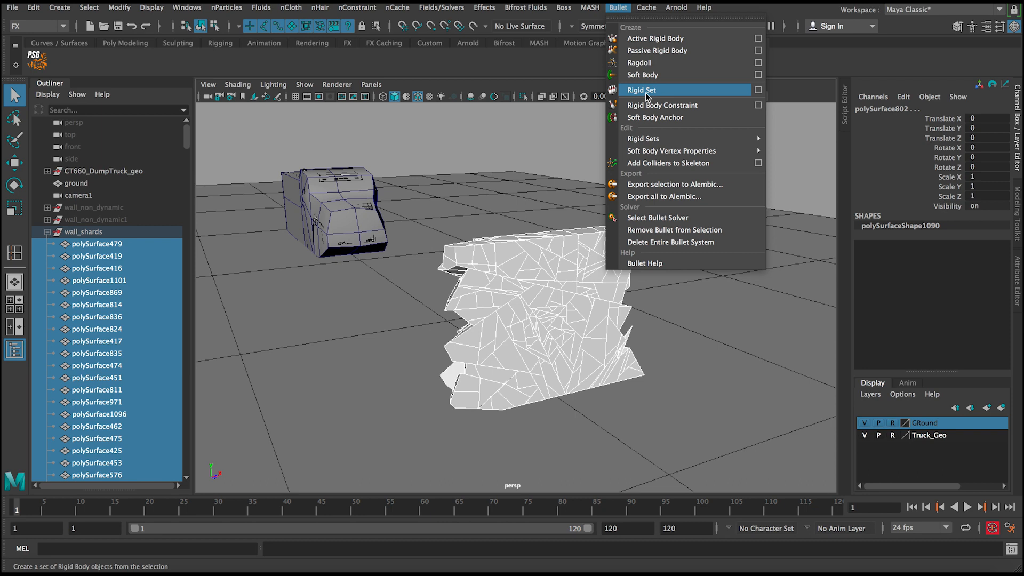
pyautogui.click(612, 11)
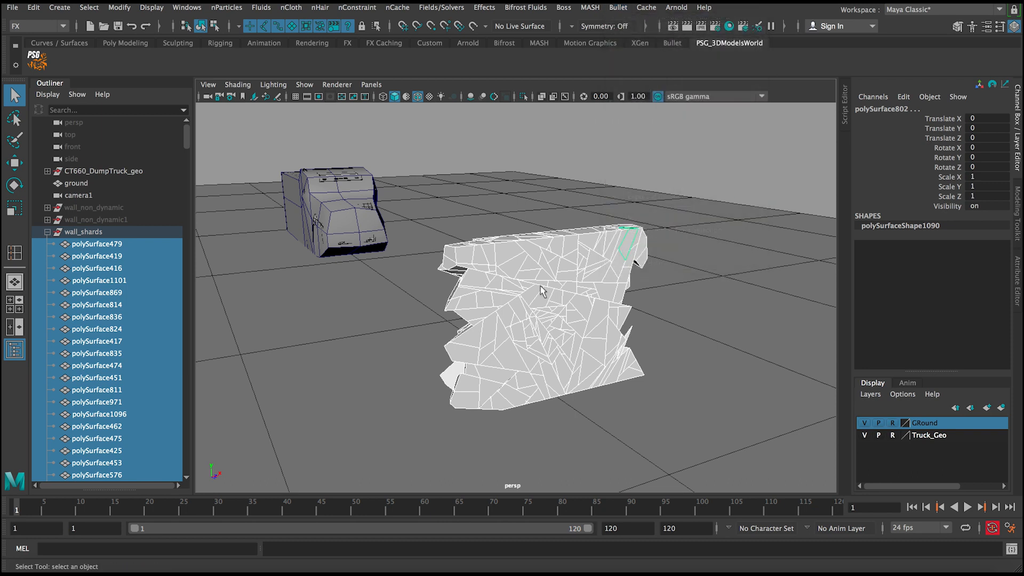
# - Create a Bullet Rigid Set named WallRigidSet from the selected shards, with all other options reset to defaults
pyautogui.click(616, 9)
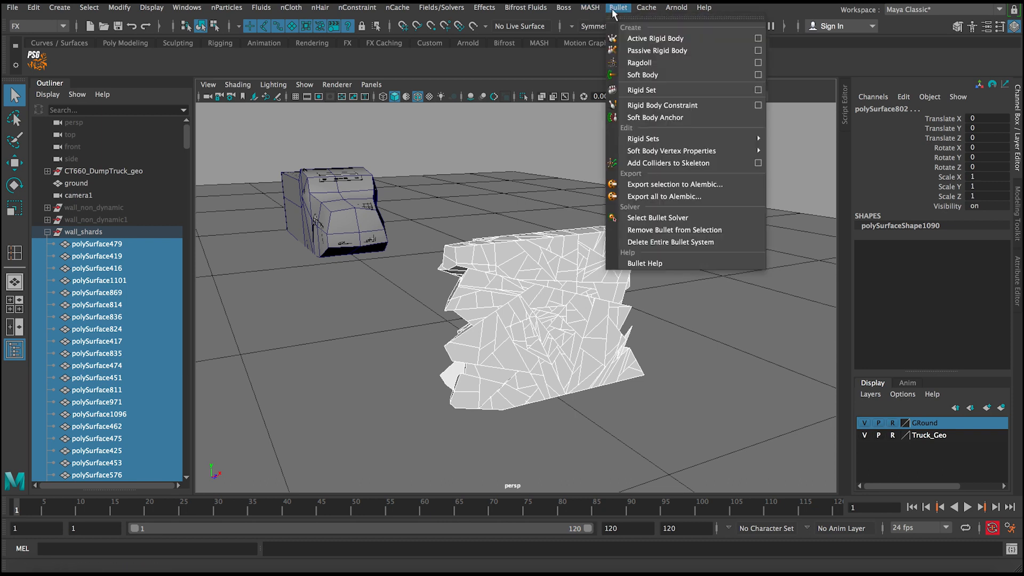
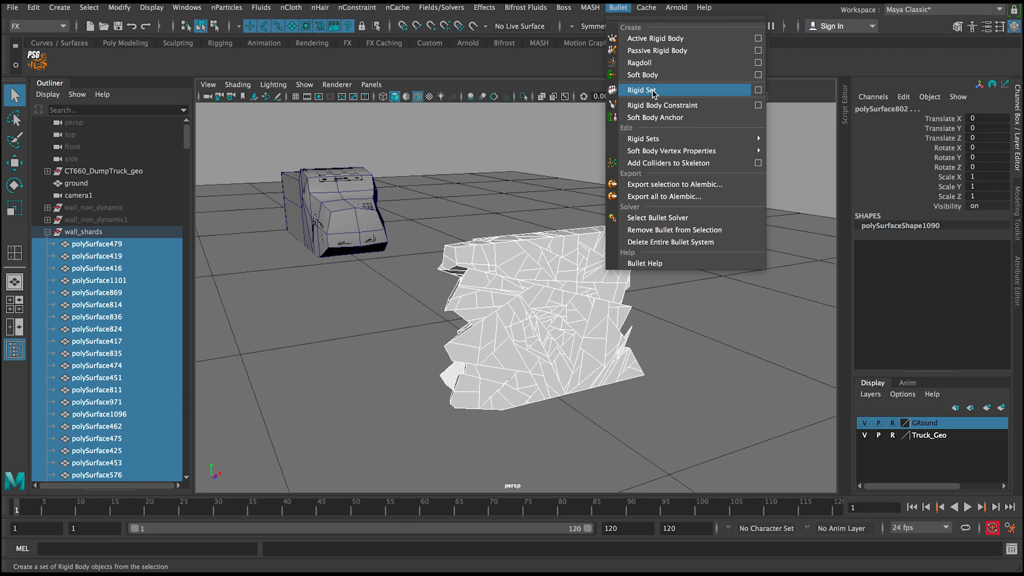
pyautogui.click(758, 90)
pyautogui.click(578, 140)
pyautogui.click(587, 160)
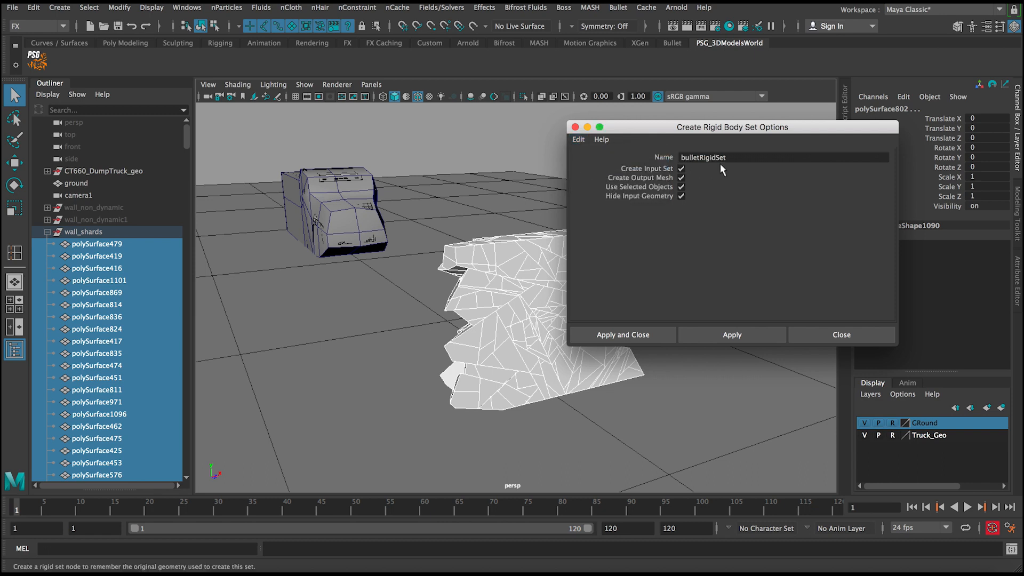
pyautogui.doubleClick(703, 158)
pyautogui.write('Wal')
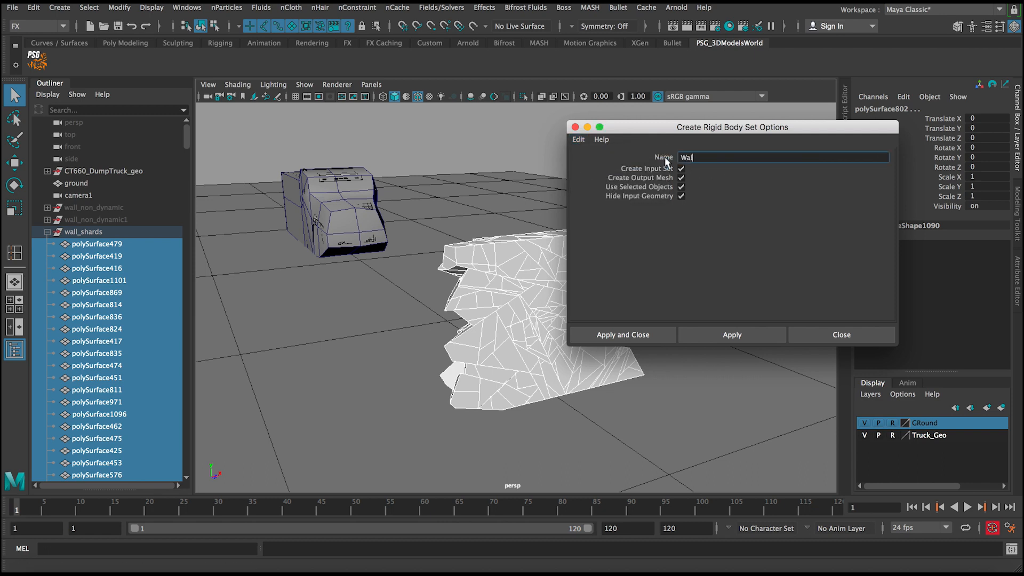
pyautogui.write('lRigidSet')
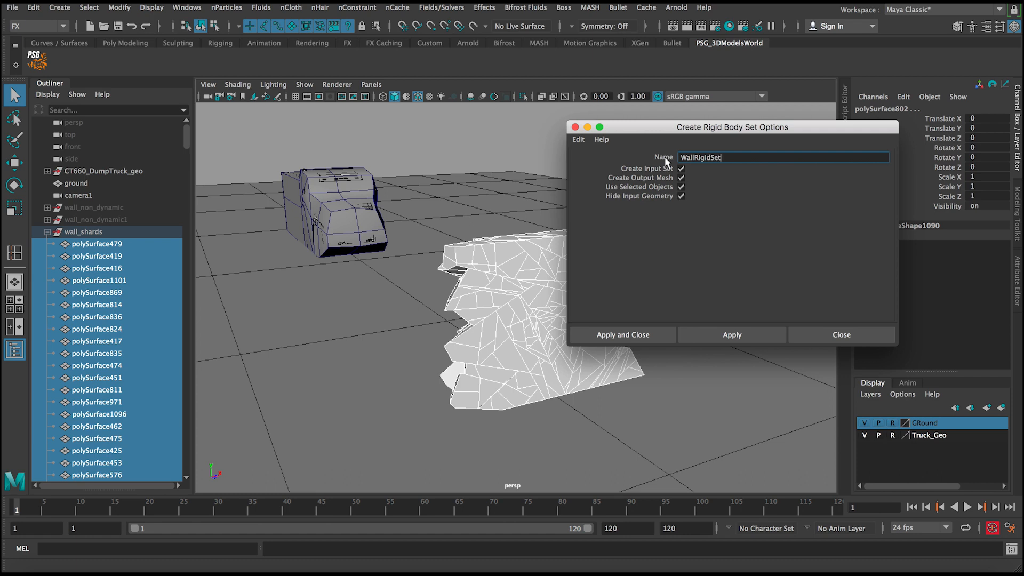
pyautogui.click(635, 333)
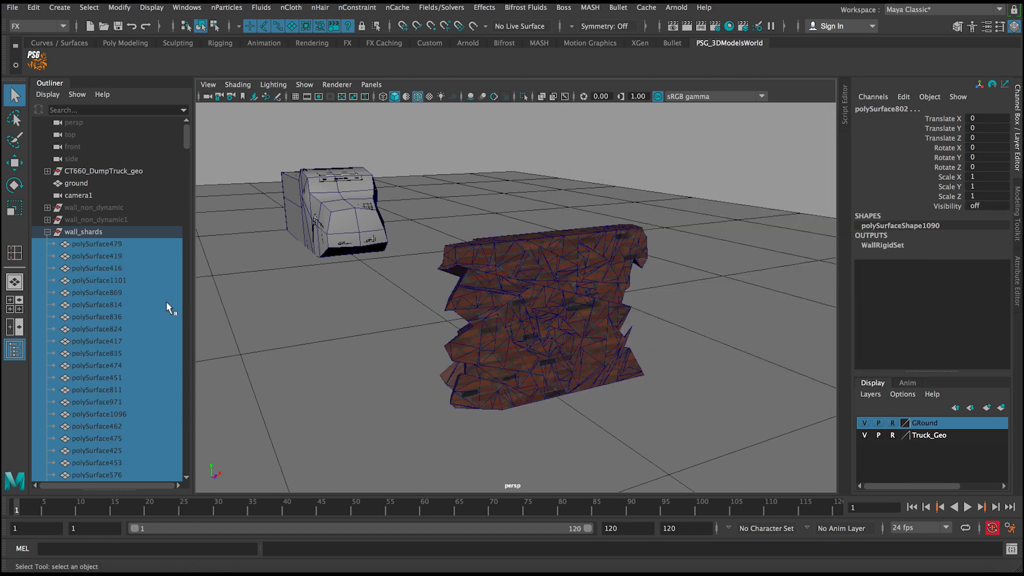
# - Play the simulation from two viewing angles to examine how the wall shards behave, and return to the first frame
pyautogui.click(148, 256)
pyautogui.moveTo(187, 145); pyautogui.dragTo(169, 480)
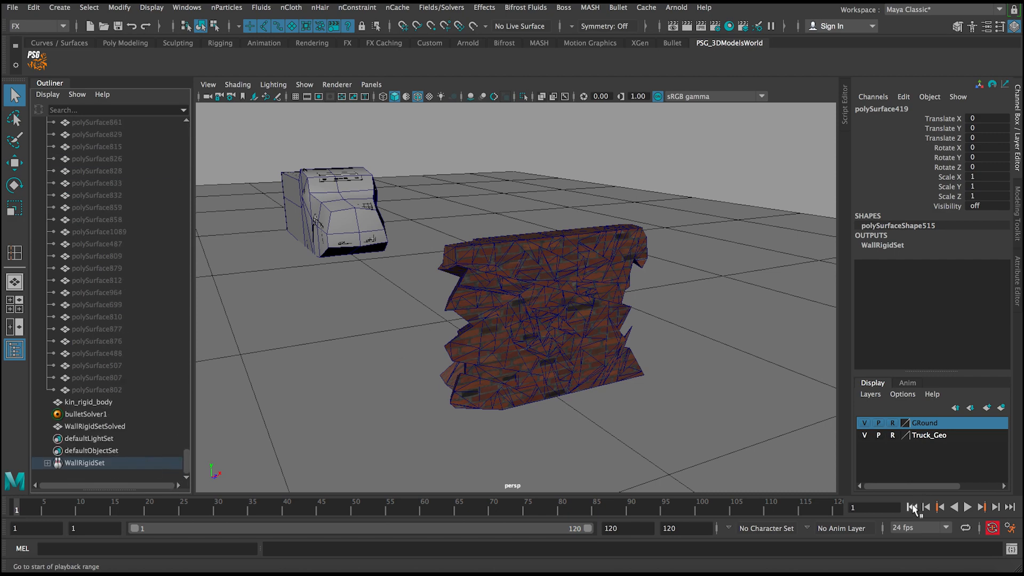
pyautogui.click(967, 507)
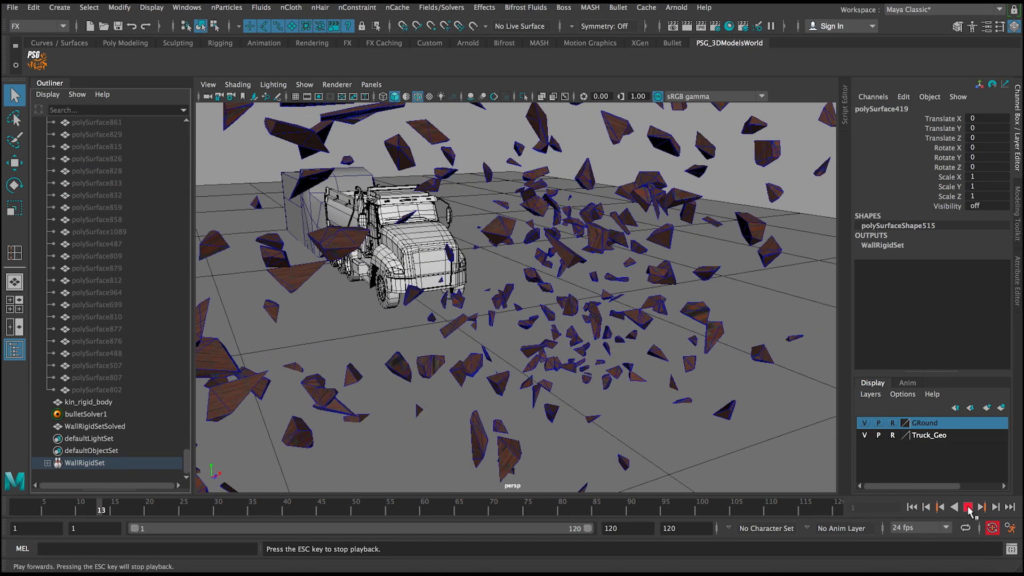
pyautogui.click(968, 507)
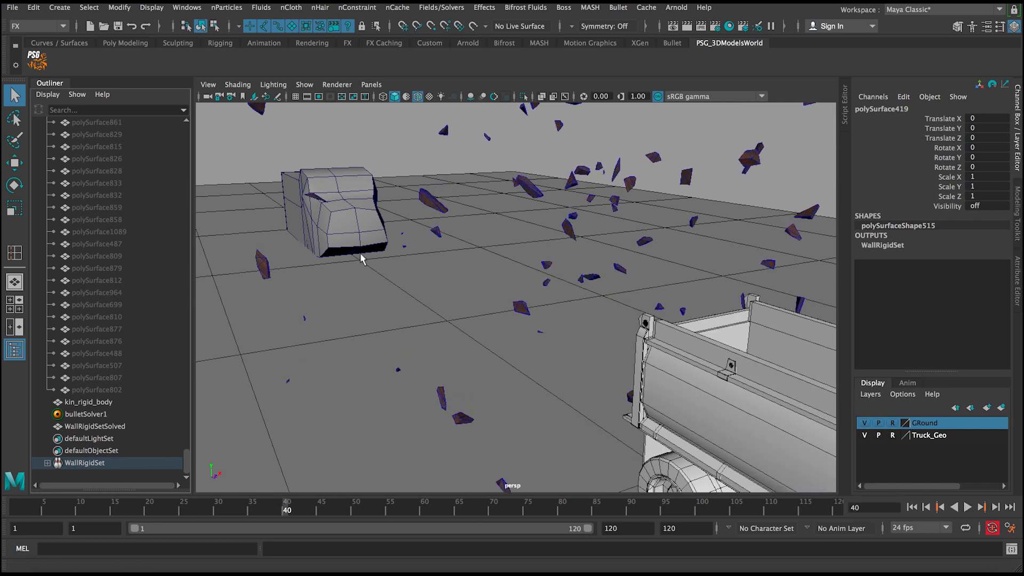
pyautogui.click(912, 508)
pyautogui.moveTo(496, 298)
pyautogui.keyDown('alt'); pyautogui.mouseDown()
pyautogui.moveTo(487, 279)
pyautogui.moveTo(396, 269)
pyautogui.moveTo(528, 278)
pyautogui.moveTo(504, 292)
pyautogui.mouseUp(); pyautogui.keyUp('alt')
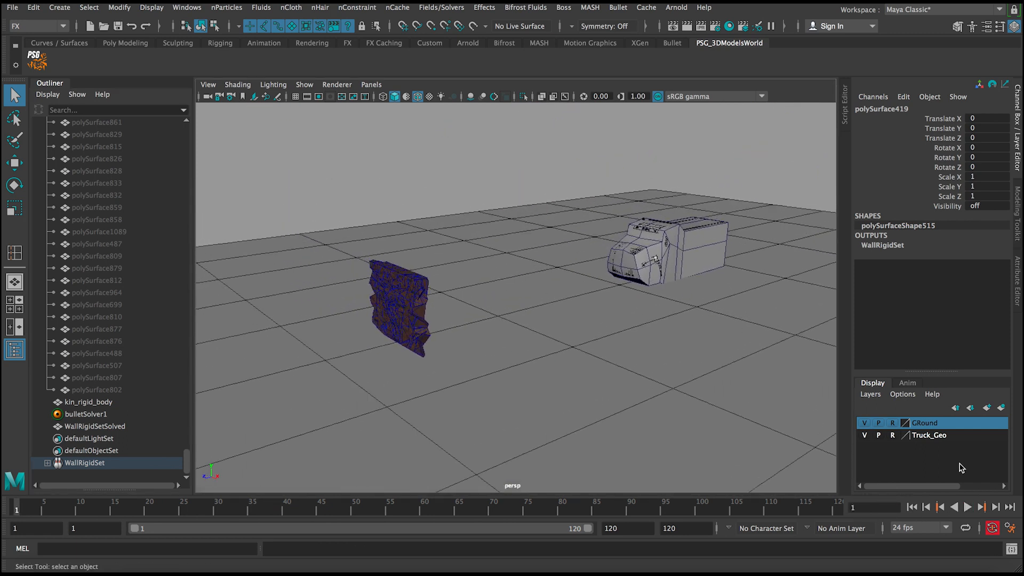
pyautogui.click(968, 507)
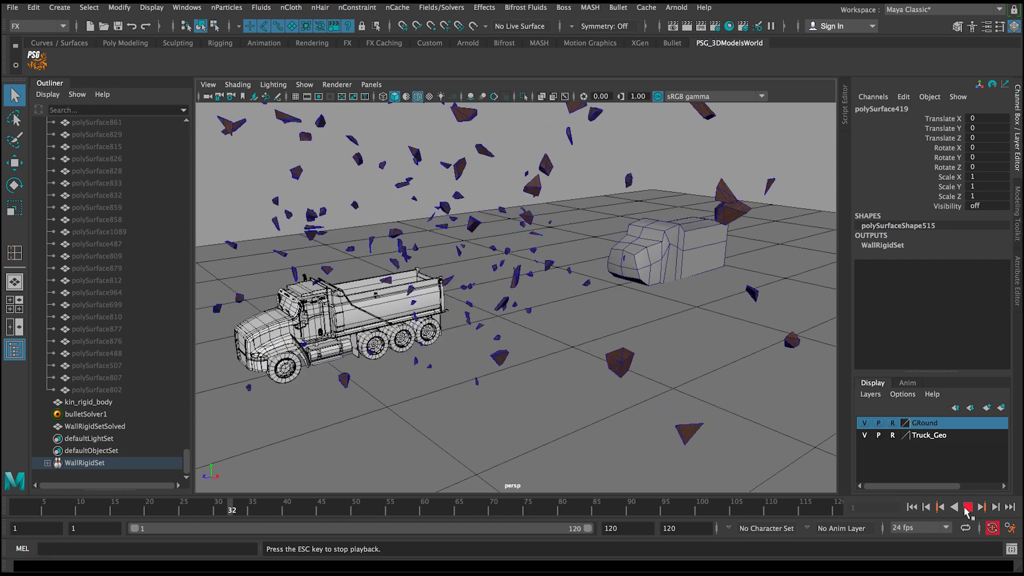
pyautogui.click(968, 508)
pyautogui.click(913, 507)
pyautogui.keyDown('alt'); pyautogui.moveTo(478, 259); pyautogui.dragTo(184, 314); pyautogui.keyUp('alt')
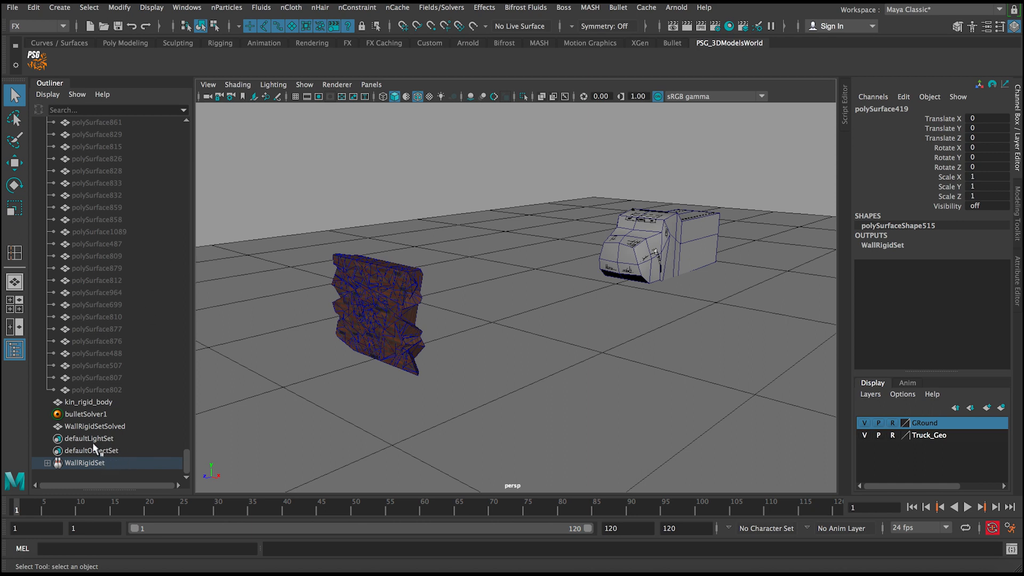
# - Set the Internal Fixed Frame Rate of bulletSolver1 to 120Hz
pyautogui.click(86, 414)
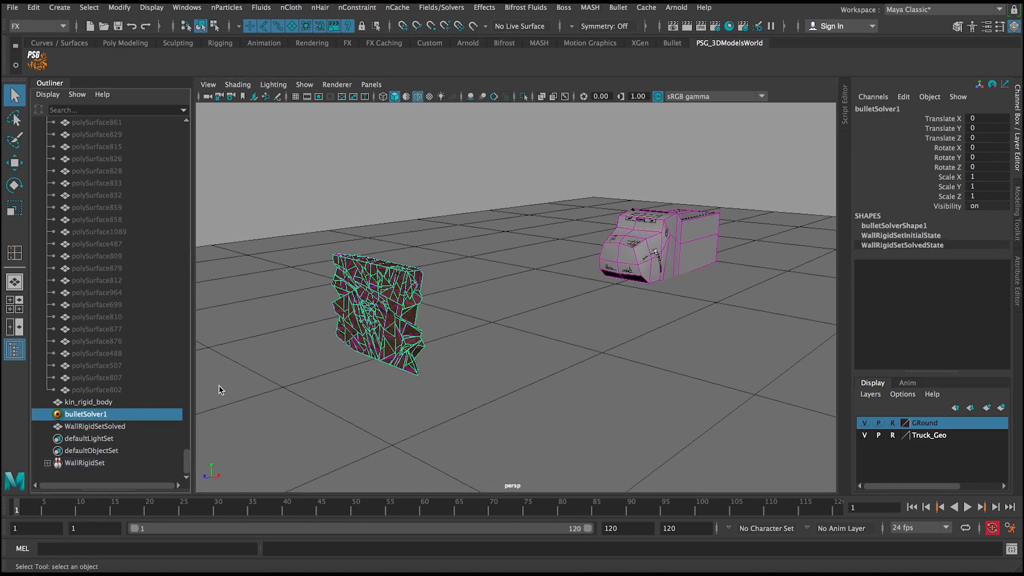
pyautogui.hotkey('ctrl', 'a')
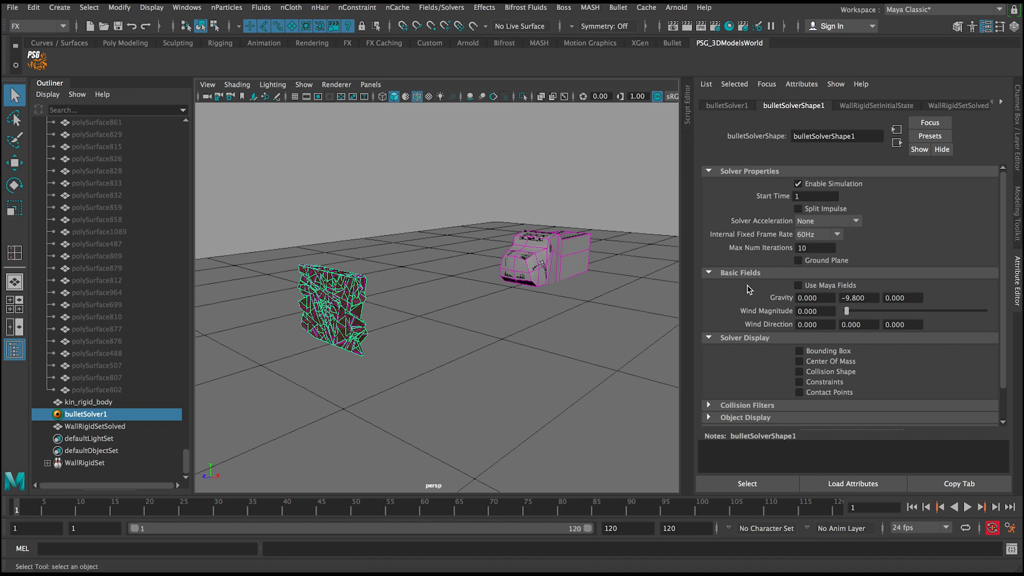
pyautogui.click(807, 238)
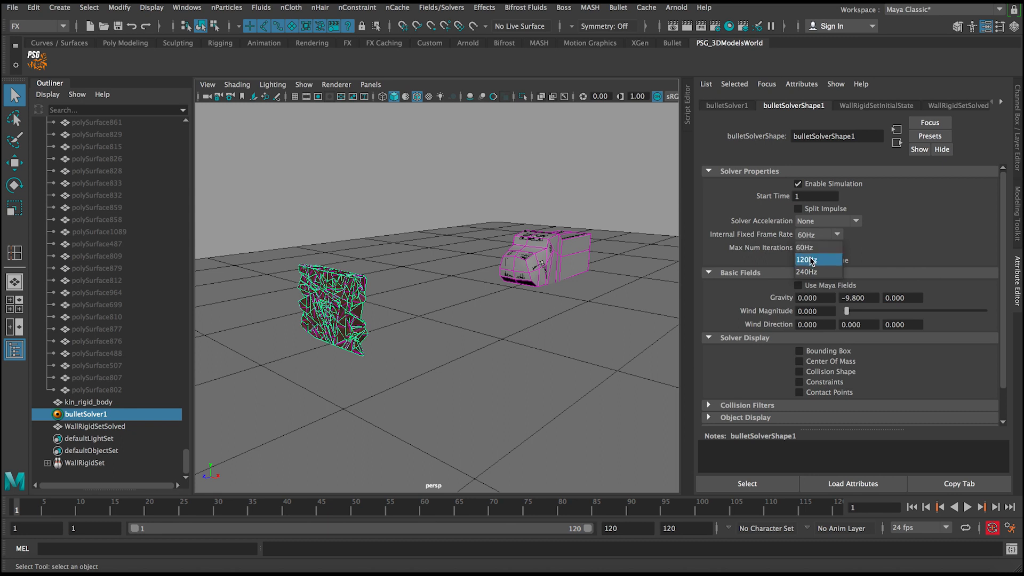
pyautogui.click(807, 259)
pyautogui.click(807, 249)
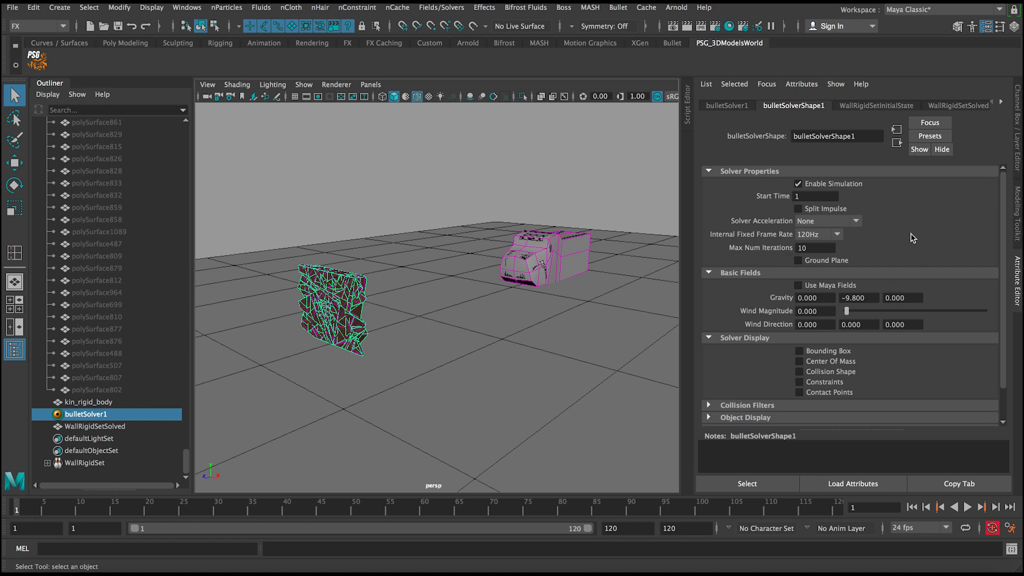
# - Set the Collision Shape Type of WallRigidSetInitialState to hull
pyautogui.click(875, 106)
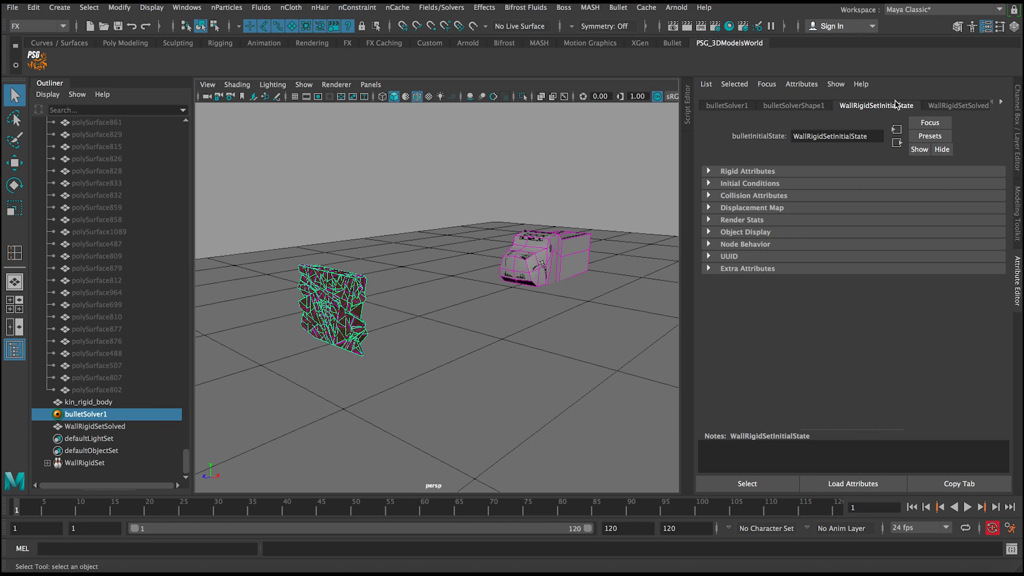
pyautogui.click(730, 172)
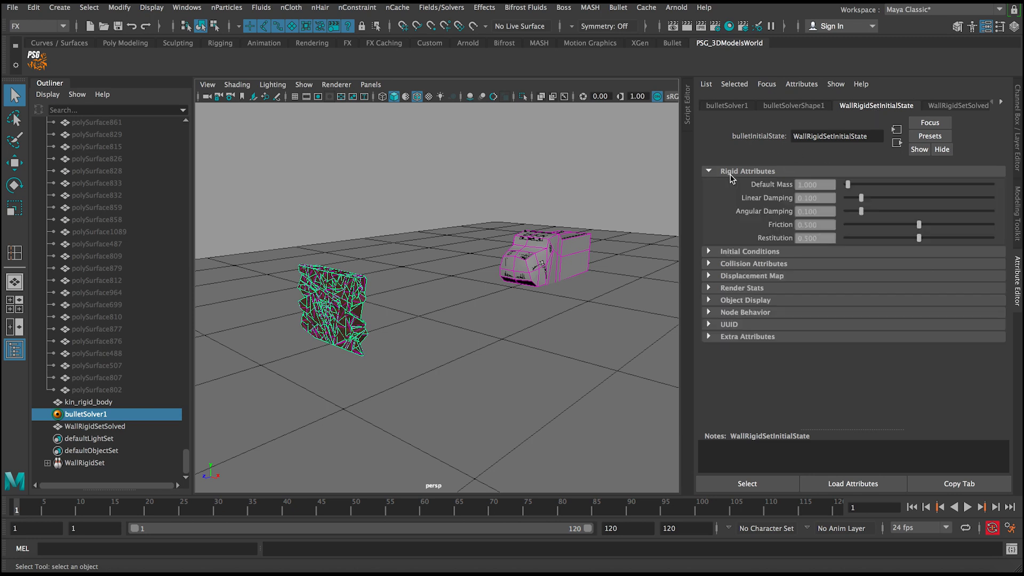
pyautogui.click(733, 263)
pyautogui.click(734, 261)
pyautogui.click(733, 256)
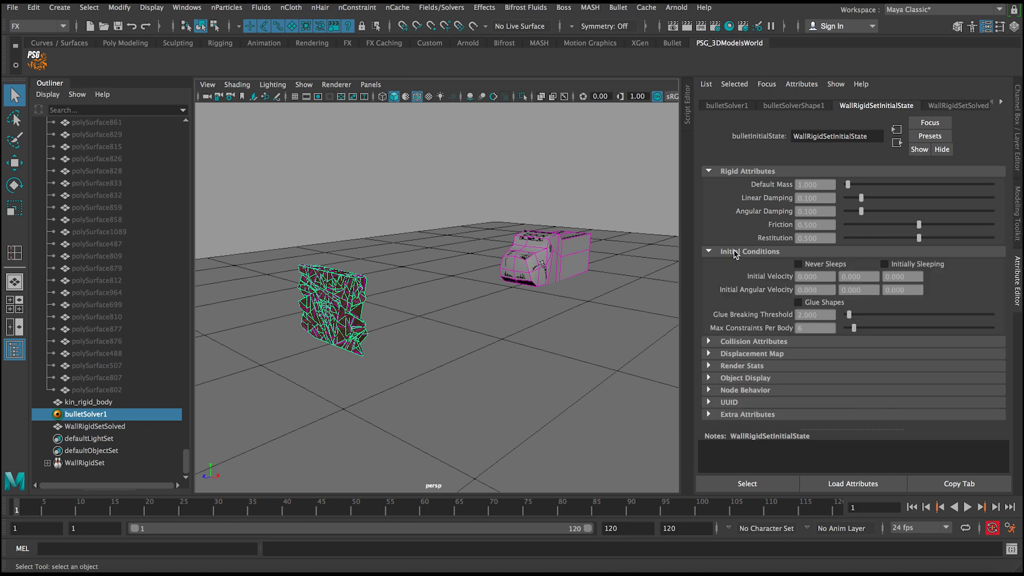
pyautogui.click(735, 342)
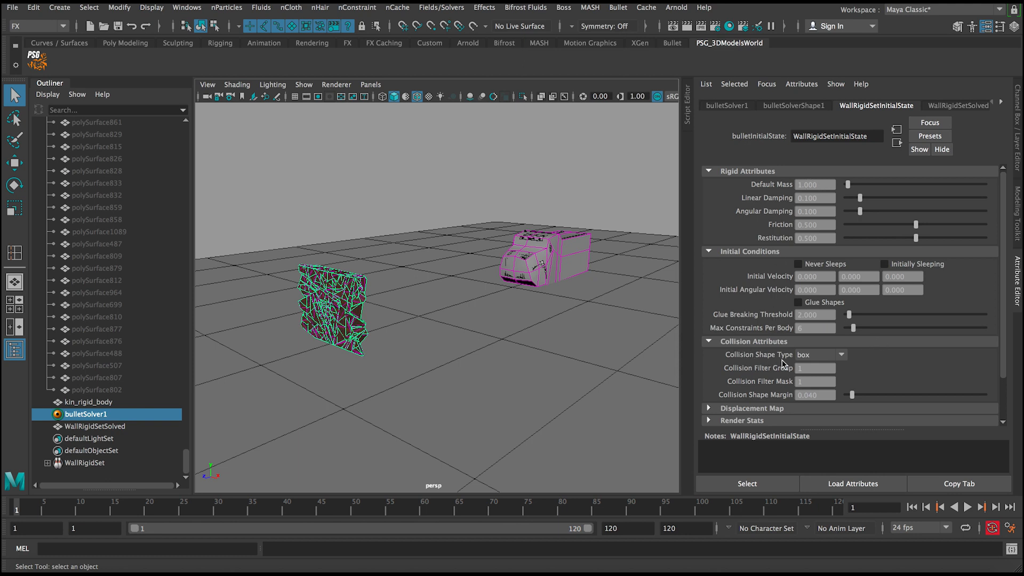
pyautogui.click(799, 355)
pyautogui.click(809, 404)
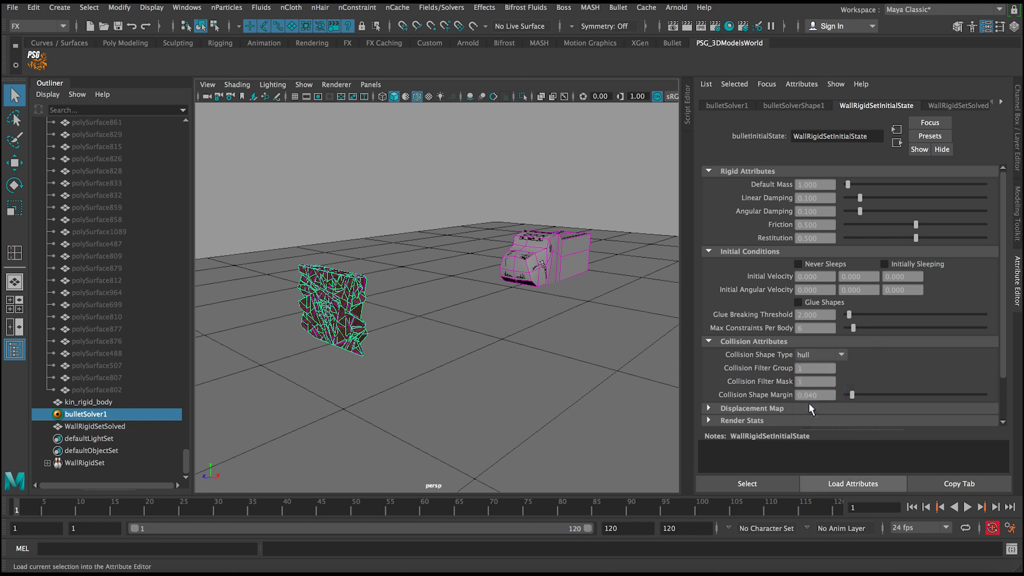
# - Enable Glue Shapes and Initially Sleeping for the wall's rigid set, with a Glue Breaking Threshold of 4
pyautogui.keyDown('alt'); pyautogui.moveTo(313, 244); pyautogui.dragTo(338, 286, button='right'); pyautogui.keyUp('alt')
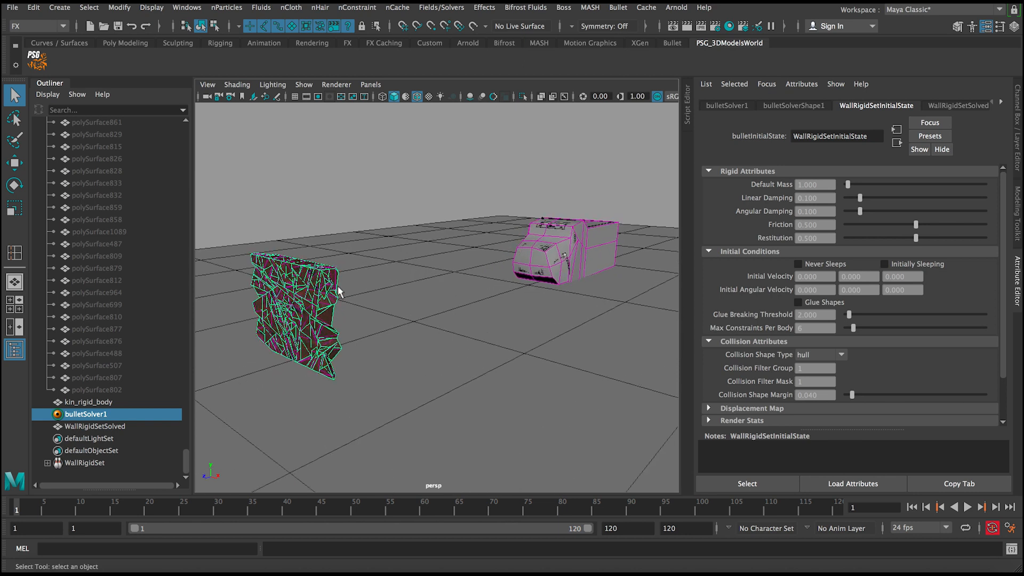
pyautogui.keyDown('alt'); pyautogui.moveTo(308, 291); pyautogui.dragTo(343, 289); pyautogui.keyUp('alt')
pyautogui.keyDown('alt'); pyautogui.moveTo(343, 289); pyautogui.dragTo(353, 326, button='right'); pyautogui.keyUp('alt')
pyautogui.keyDown('alt'); pyautogui.moveTo(353, 326); pyautogui.dragTo(409, 310, button='middle'); pyautogui.keyUp('alt')
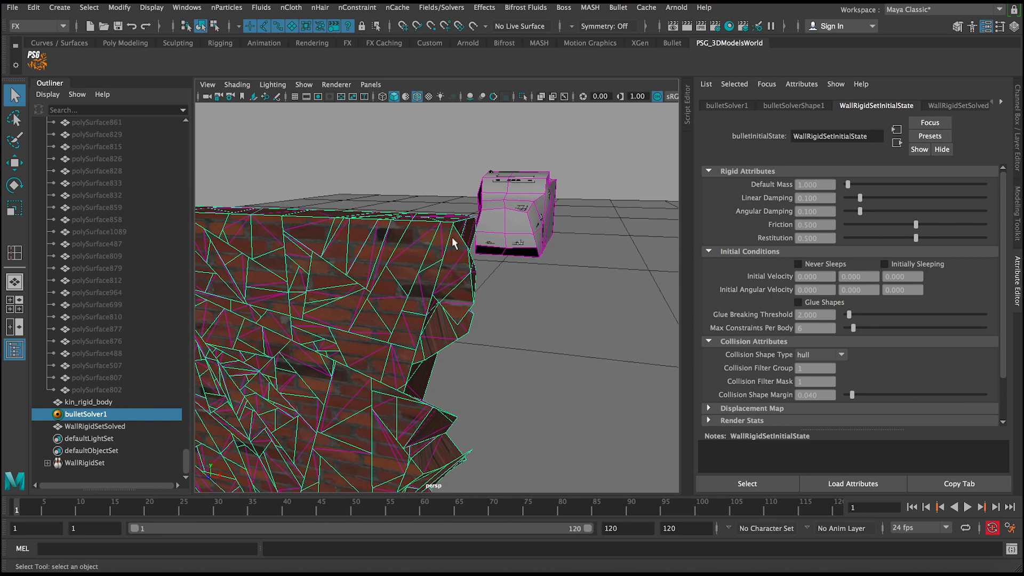
pyautogui.keyDown('alt'); pyautogui.moveTo(405, 340); pyautogui.dragTo(384, 309, button='right'); pyautogui.keyUp('alt')
pyautogui.keyDown('alt'); pyautogui.moveTo(383, 314); pyautogui.dragTo(392, 293); pyautogui.keyUp('alt')
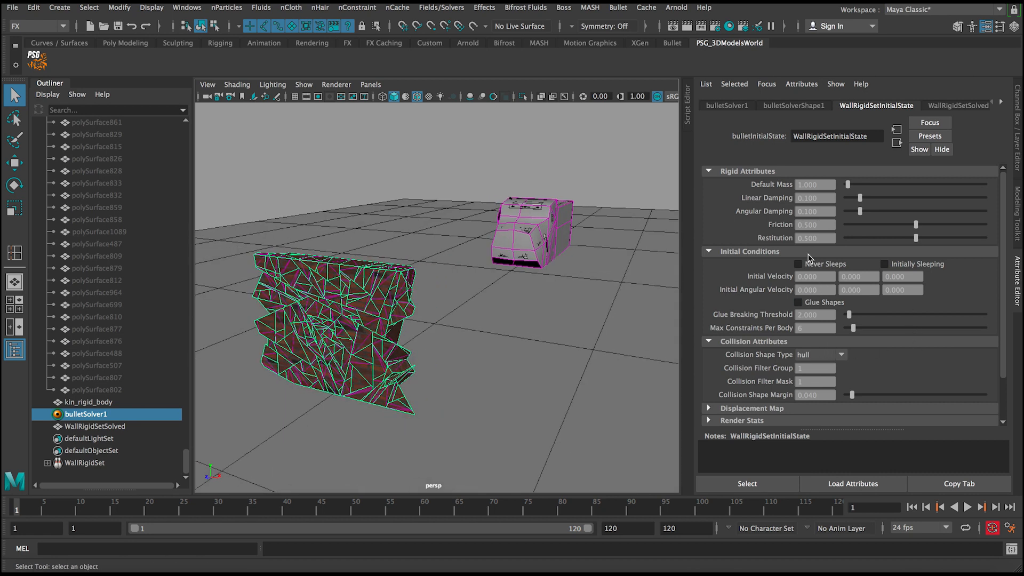
pyautogui.click(799, 303)
pyautogui.click(830, 316)
pyautogui.write('4')
pyautogui.press('Return')
pyautogui.keyDown('alt'); pyautogui.moveTo(538, 312); pyautogui.dragTo(435, 290); pyautogui.keyUp('alt')
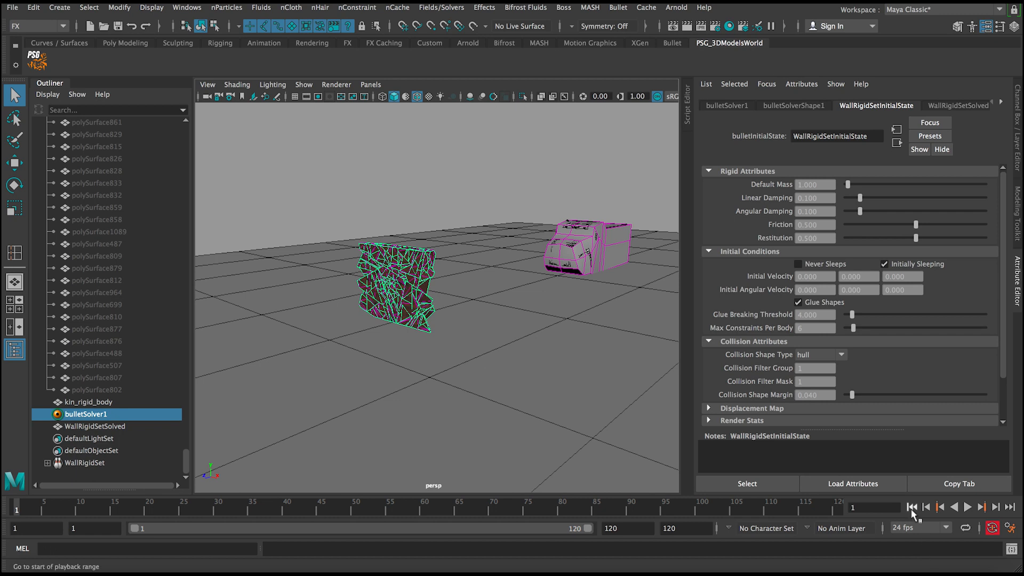
# - Play the simulation to check how the glued, initially sleeping wall responds to the truck, and return to the first frame
pyautogui.click(968, 508)
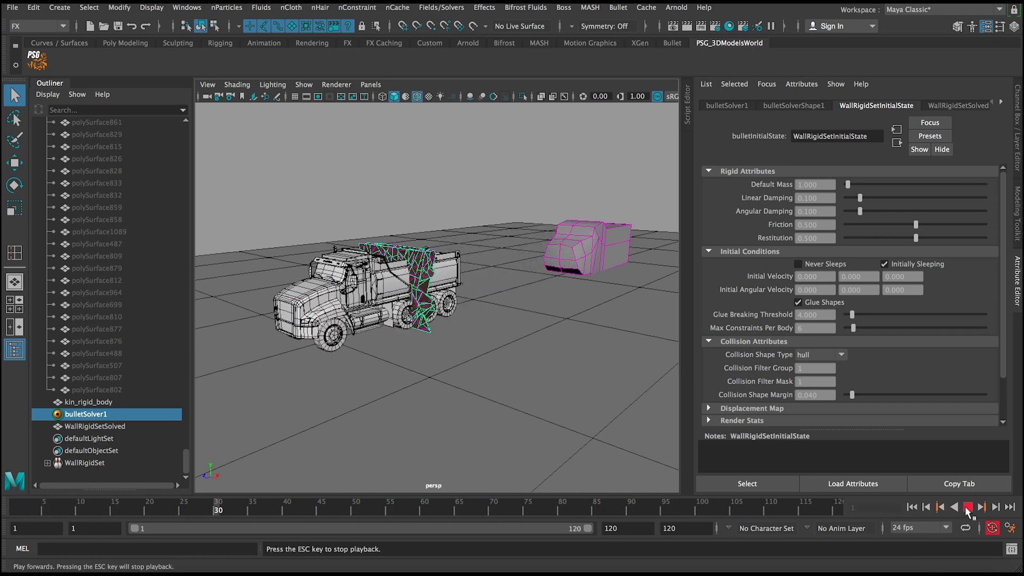
pyautogui.click(967, 508)
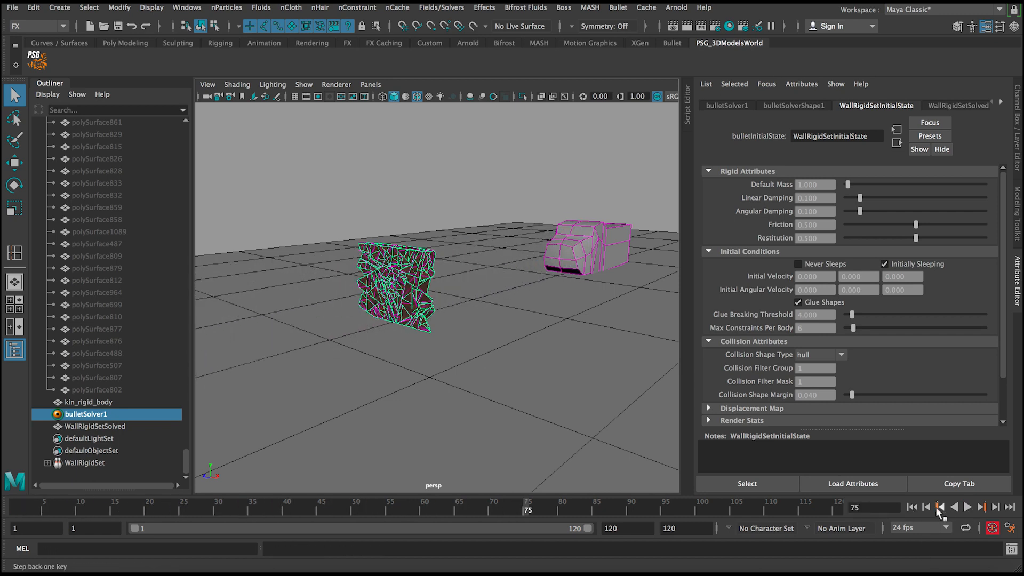
pyautogui.click(912, 507)
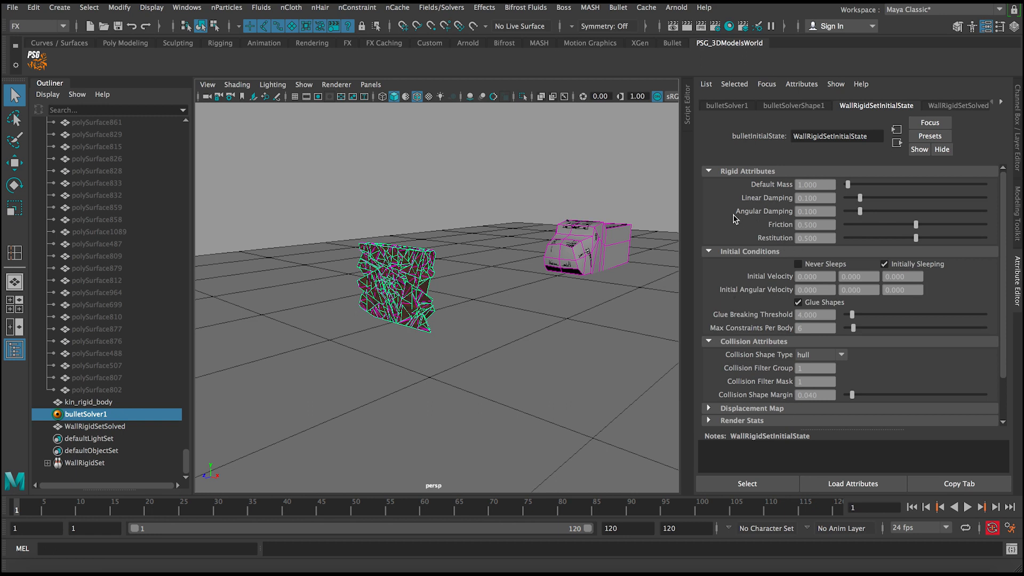
# - Set the Default Mass of WallRigidSetInitialState to 5, play the simulation, and return to the first frame
pyautogui.scroll(4, 458, 286)
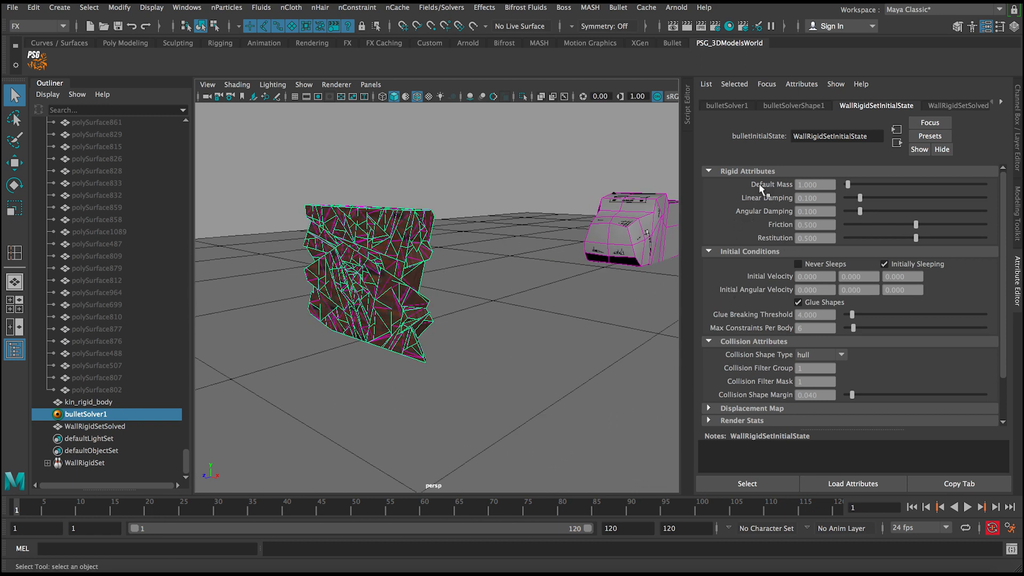
pyautogui.click(822, 185)
pyautogui.write('5')
pyautogui.press('Return')
pyautogui.click(968, 508)
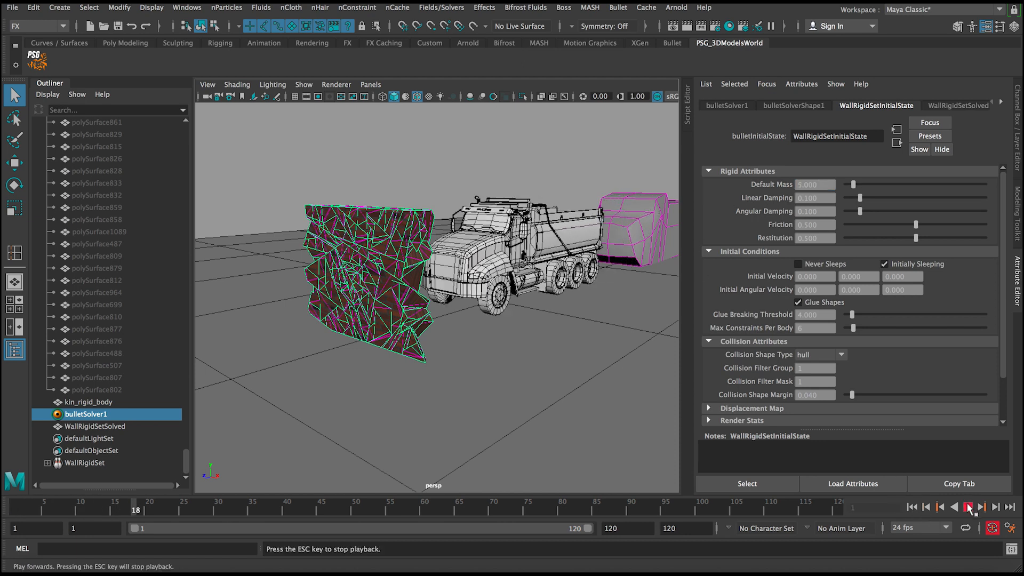
pyautogui.click(968, 507)
pyautogui.click(909, 507)
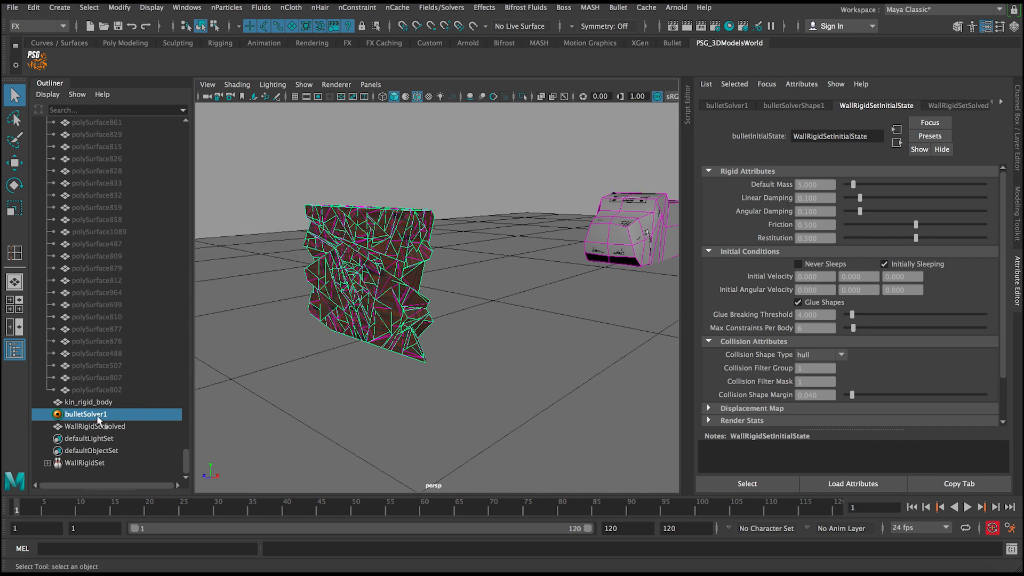
# - Set the Mass of the truck proxy's bulletRigidBodyShape1 to 20
pyautogui.click(103, 427)
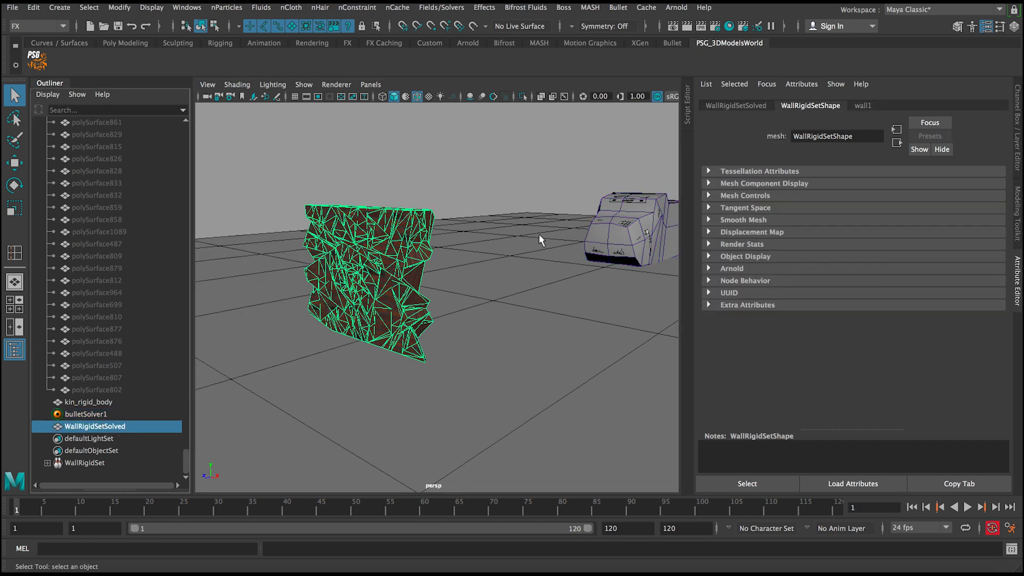
pyautogui.click(616, 223)
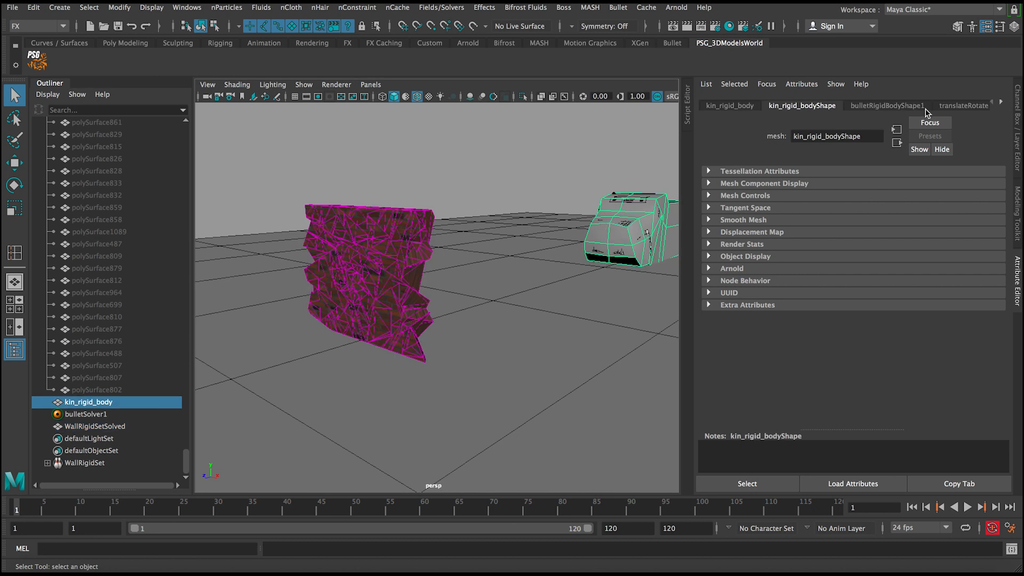
pyautogui.click(892, 106)
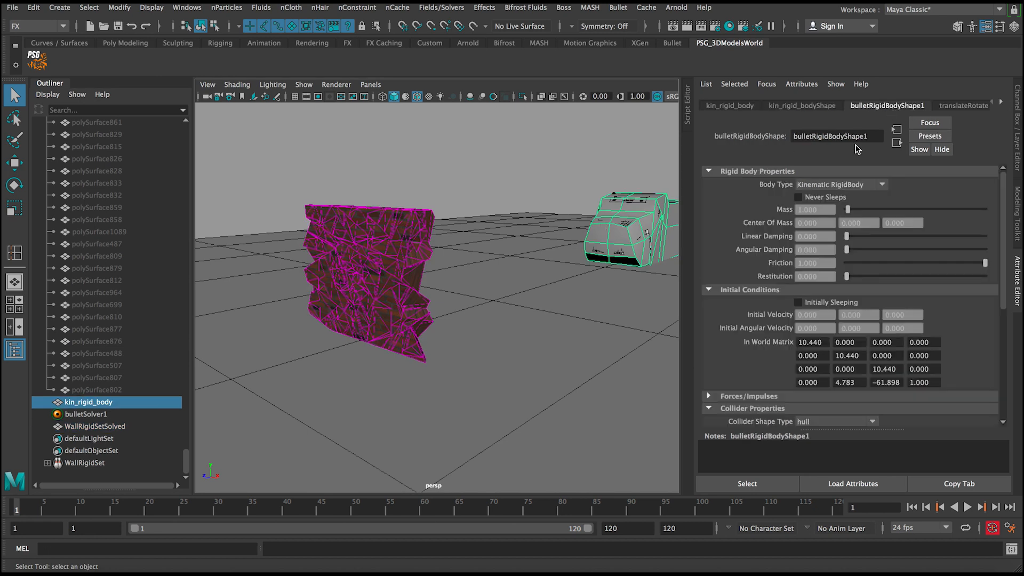
pyautogui.click(822, 210)
pyautogui.click(822, 209)
pyautogui.write('20')
pyautogui.press('Return')
pyautogui.scroll(-3, 853, 251)
pyautogui.scroll(3, 756, 247)
# - Turn off the reference display mode of the GRound layer to make the ground plane selectable
pyautogui.click(491, 299)
pyautogui.hotkey('ctrl', 'a')
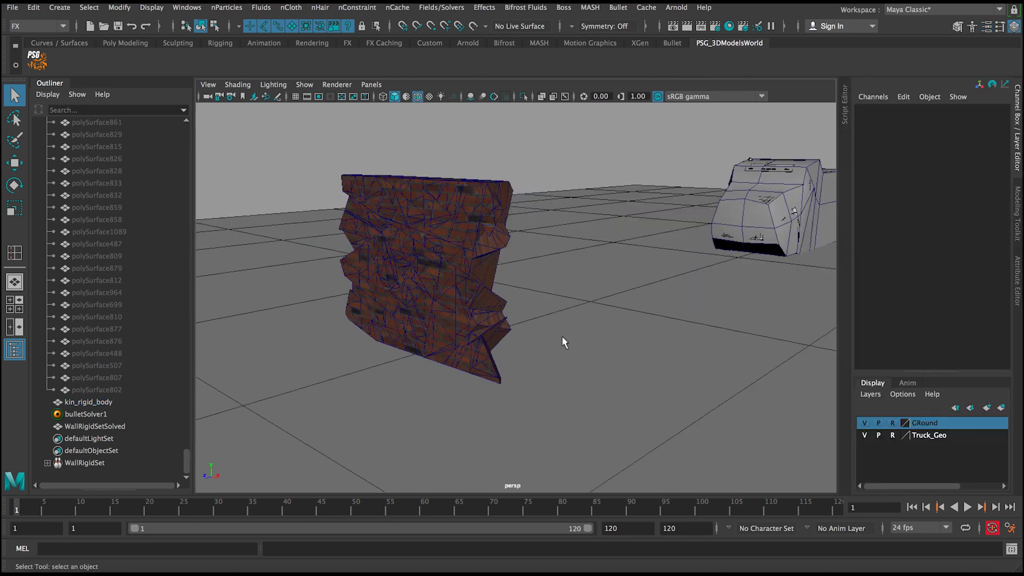
pyautogui.click(894, 424)
# - Make the ground plane a passive rigid body using the reset default options, with a Box collider and Static Body type
pyautogui.click(537, 369)
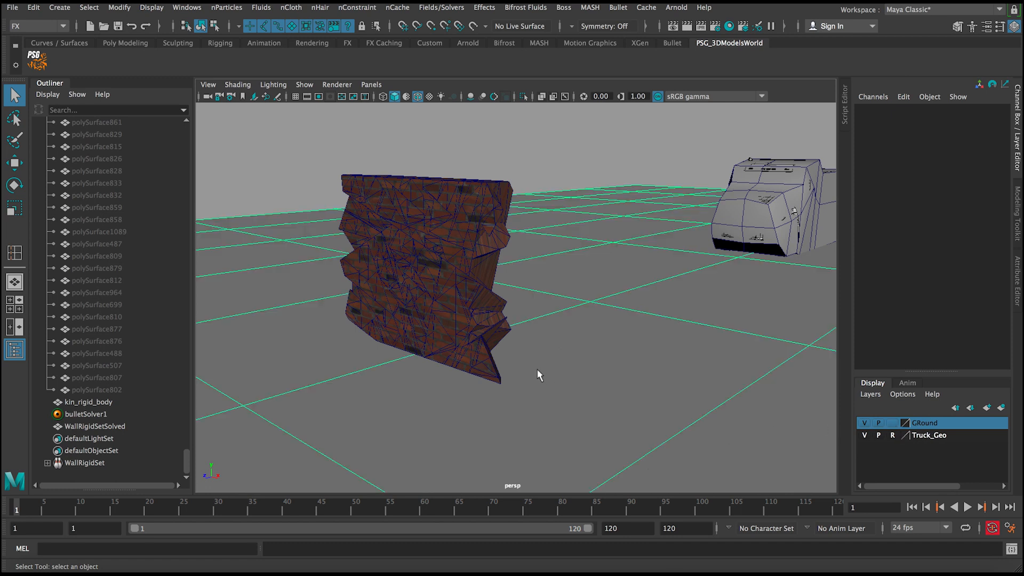
pyautogui.click(608, 8)
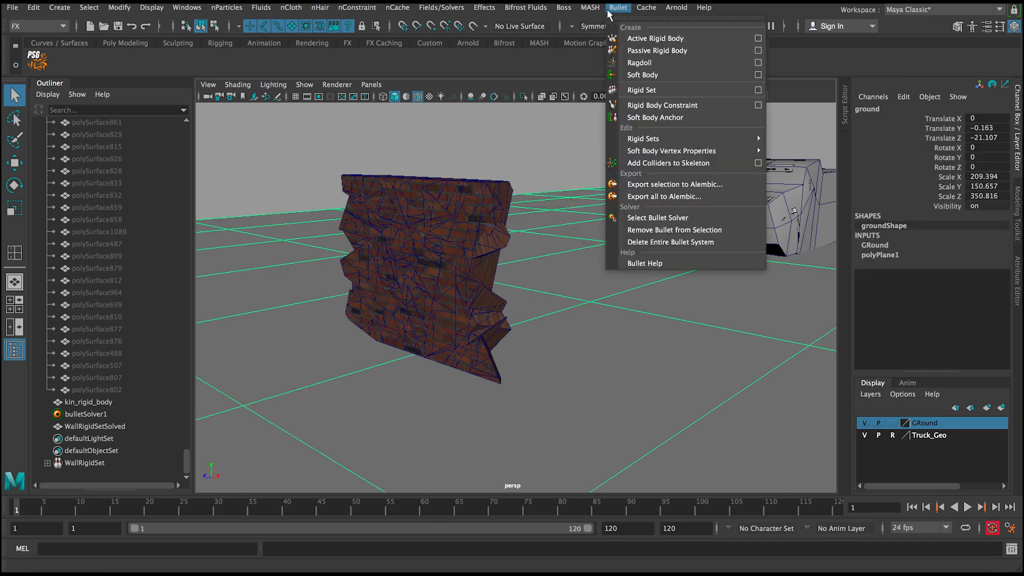
pyautogui.click(758, 51)
pyautogui.click(578, 140)
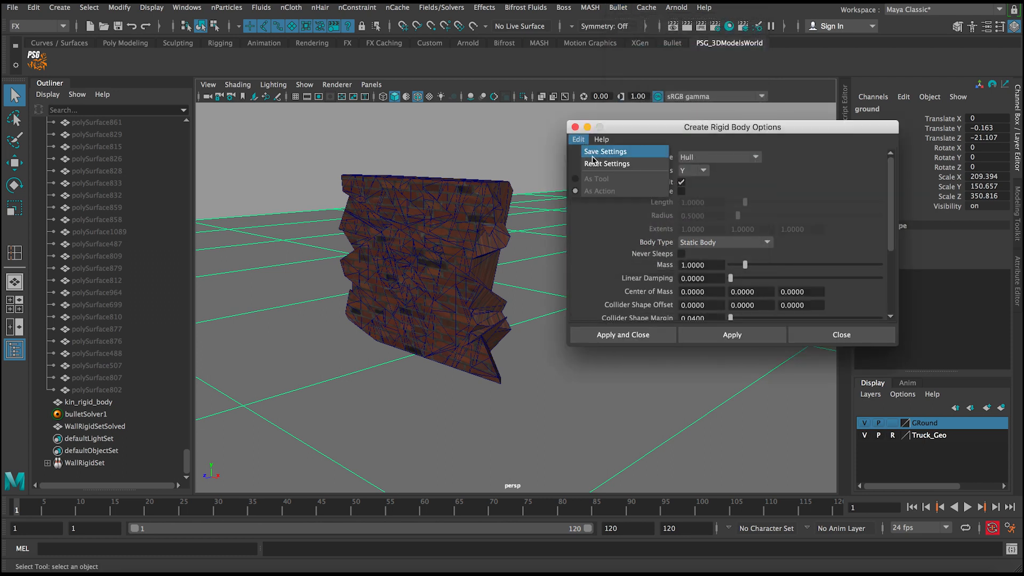
pyautogui.click(624, 163)
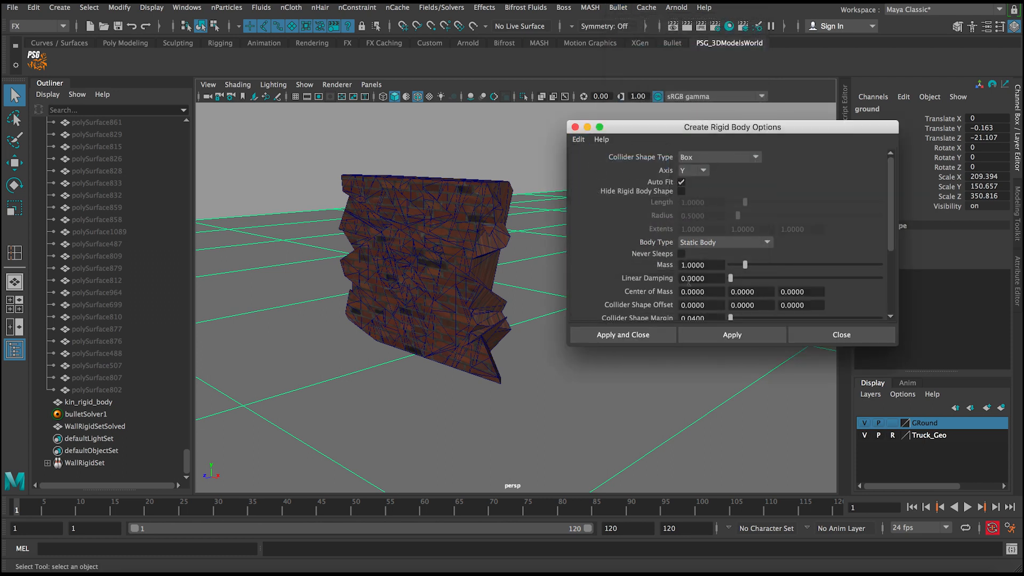
pyautogui.click(622, 335)
pyautogui.click(633, 282)
# - Play the simulation from the first frame to check it with the ground collider, and rewind to the start
pyautogui.scroll(-5, 633, 281)
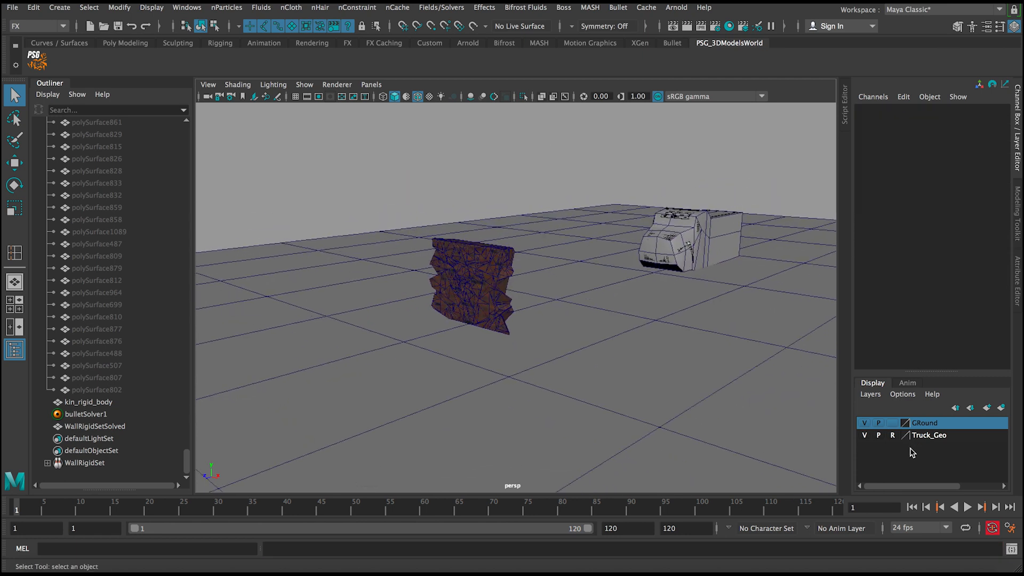
pyautogui.click(912, 509)
pyautogui.click(968, 508)
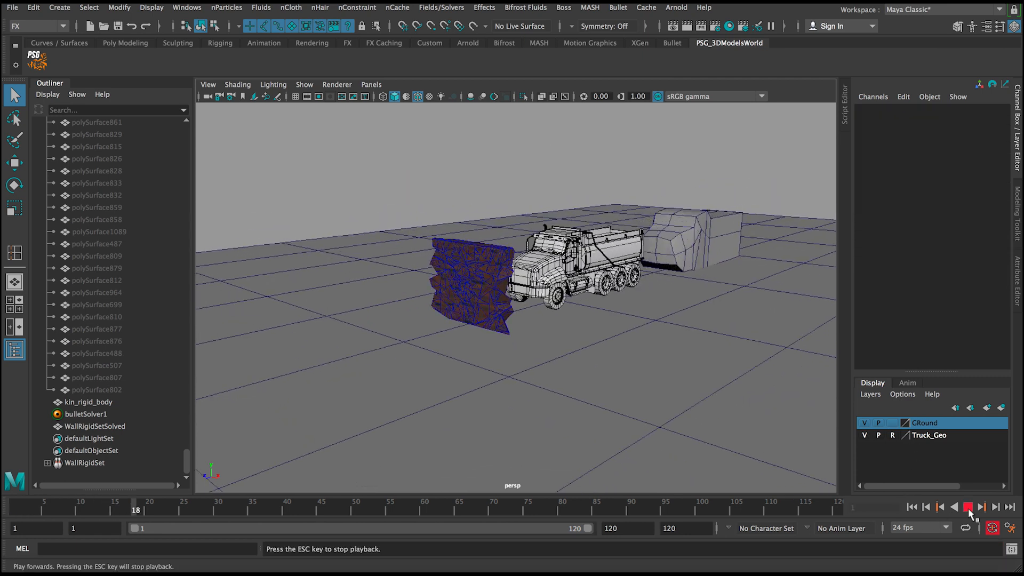
pyautogui.click(968, 508)
pyautogui.click(912, 508)
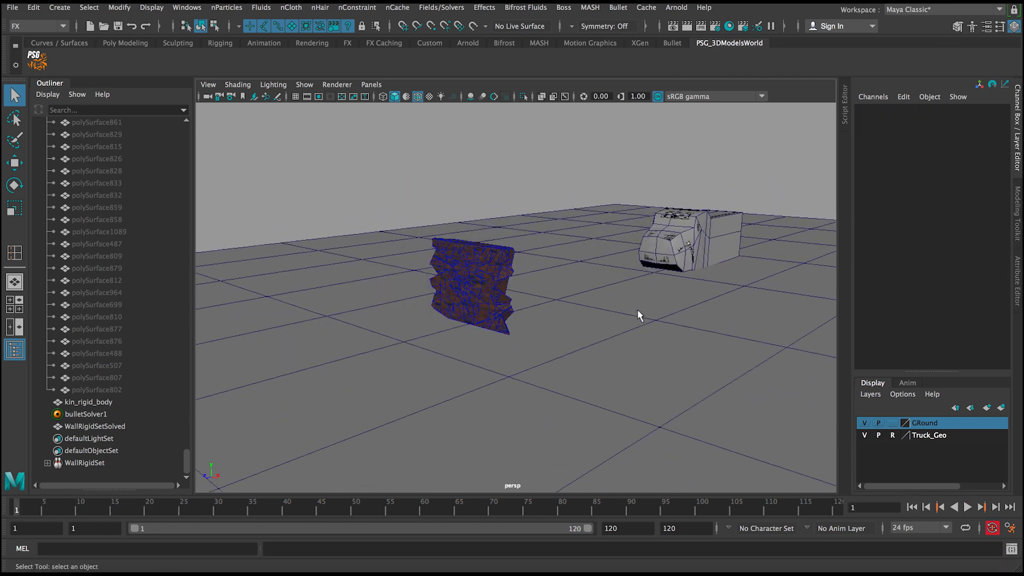
# - Select the kin_rigid_body truck proxy and collapse the wall_shards group in the scene hierarchy
pyautogui.scroll(5, 589, 252)
pyautogui.keyDown('alt'); pyautogui.moveTo(624, 267); pyautogui.dragTo(521, 291); pyautogui.keyUp('alt')
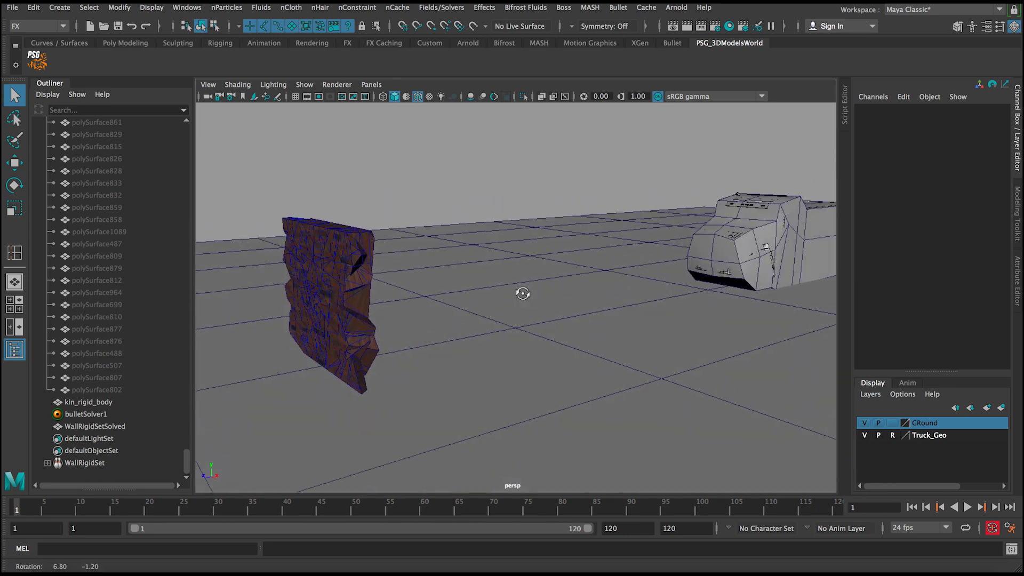
pyautogui.scroll(-4, 471, 237)
pyautogui.keyDown('alt'); pyautogui.moveTo(471, 236); pyautogui.dragTo(462, 302); pyautogui.keyUp('alt')
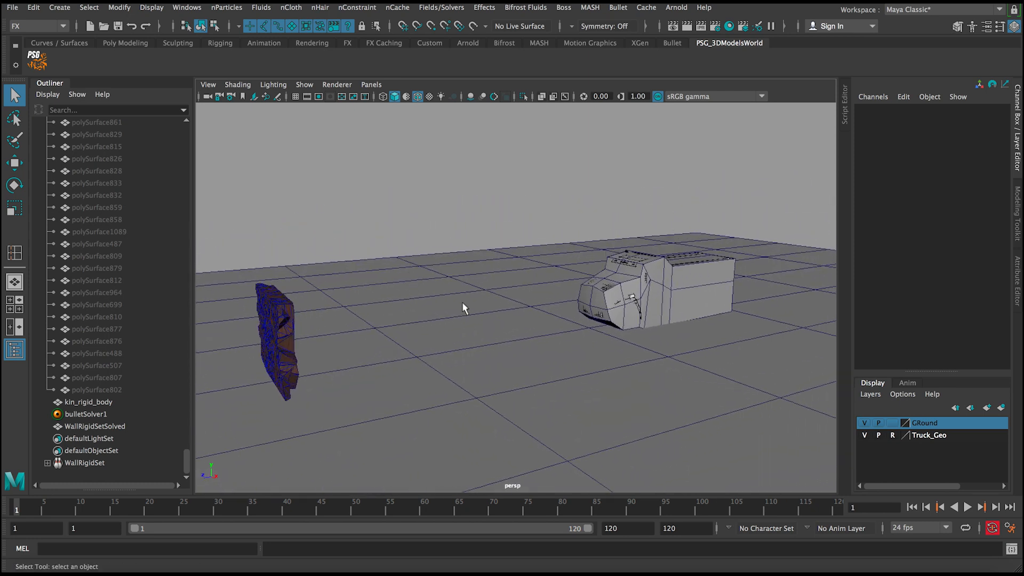
pyautogui.click(604, 305)
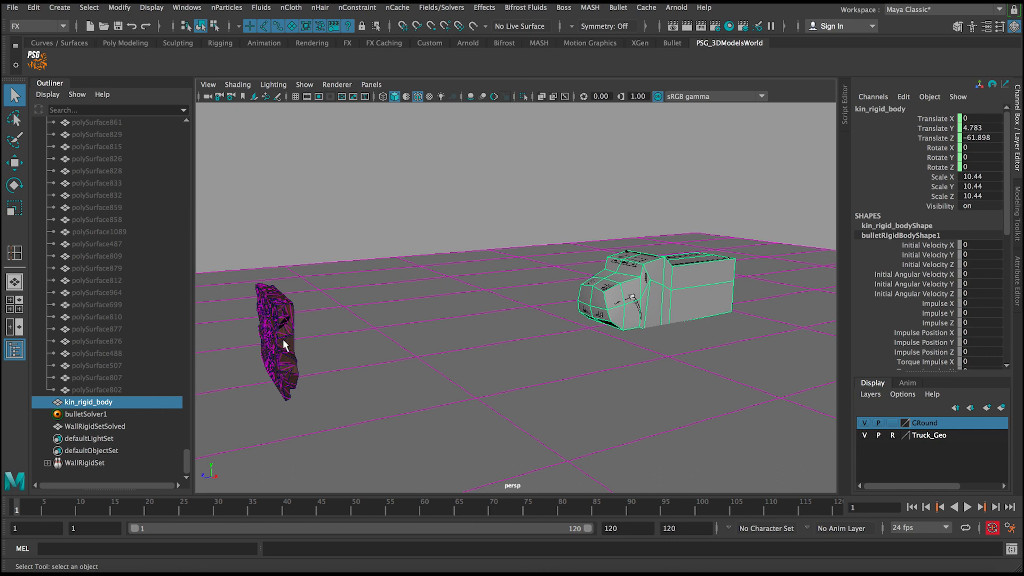
pyautogui.moveTo(186, 459); pyautogui.dragTo(190, 135)
pyautogui.click(47, 231)
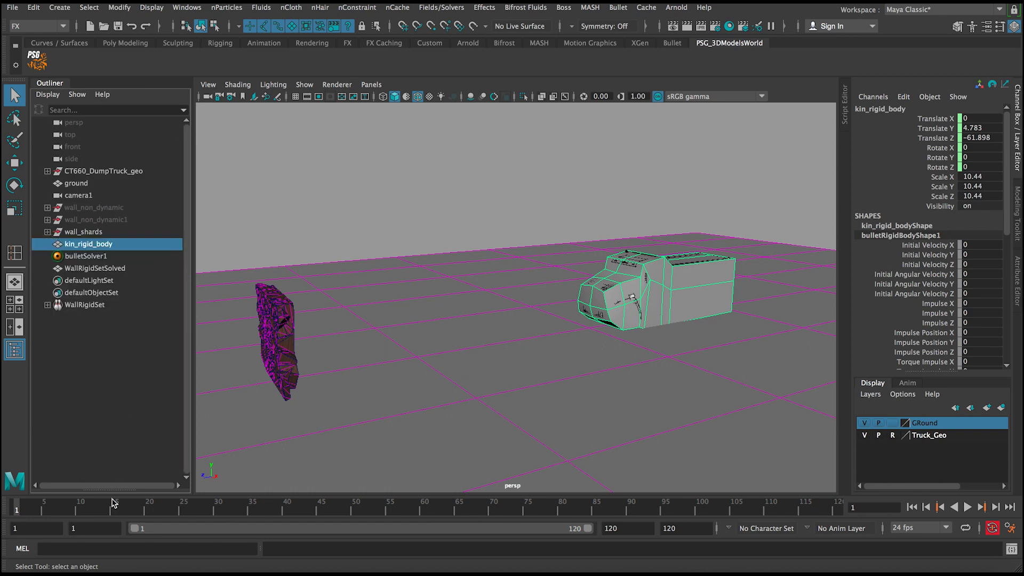
# - Scrub the timeline to frame 120 to examine the motion of the truck and its proxy, and return to the first frame
pyautogui.moveTo(31, 511); pyautogui.dragTo(865, 503)
pyautogui.scroll(-6, 335, 344)
pyautogui.keyDown('alt'); pyautogui.moveTo(335, 344); pyautogui.dragTo(572, 311, button='middle'); pyautogui.keyUp('alt')
pyautogui.keyDown('alt'); pyautogui.moveTo(559, 347); pyautogui.dragTo(449, 349, button='middle'); pyautogui.keyUp('alt')
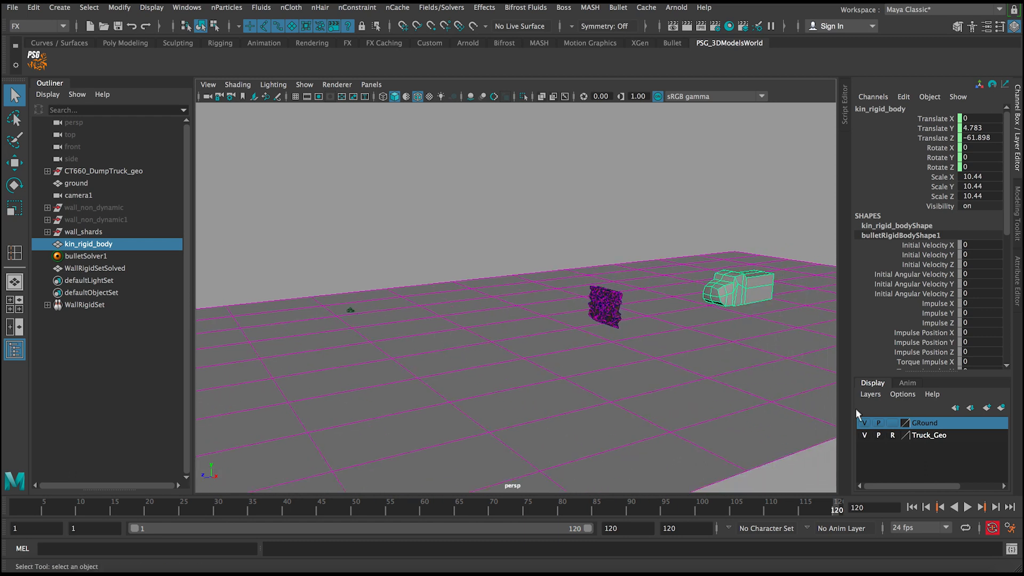
pyautogui.click(913, 507)
pyautogui.keyDown('alt'); pyautogui.moveTo(703, 310); pyautogui.dragTo(540, 307, button='middle'); pyautogui.keyUp('alt')
pyautogui.scroll(10, 542, 314)
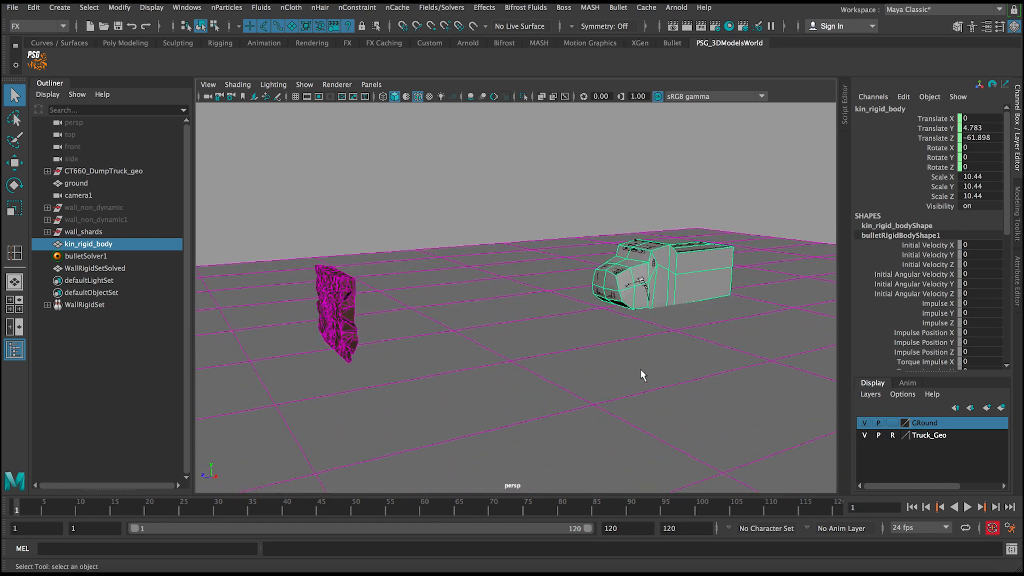
pyautogui.keyDown('alt'); pyautogui.moveTo(572, 266); pyautogui.dragTo(633, 268, button='middle'); pyautogui.keyUp('alt')
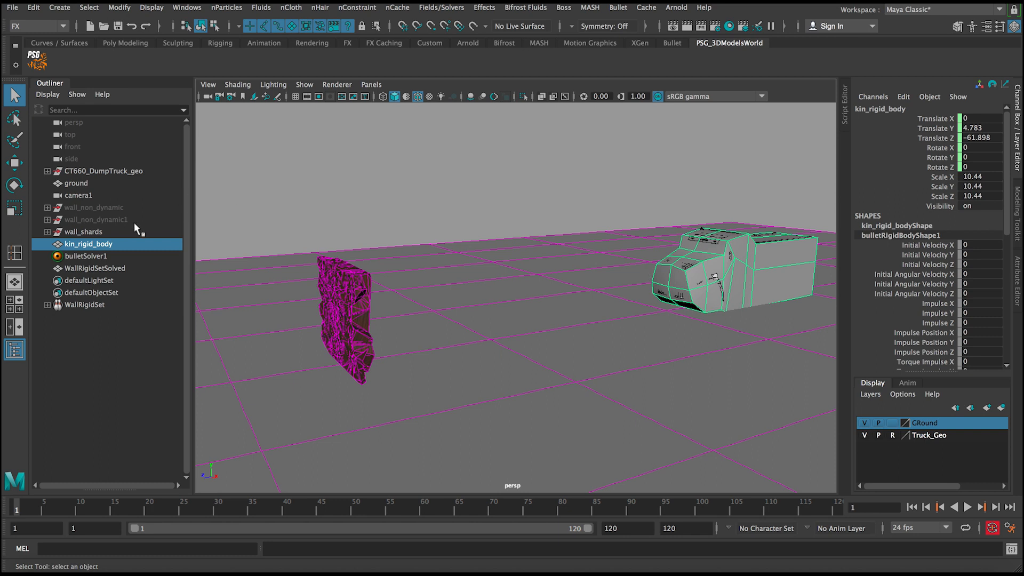
# - Parent-constrain kin_rigid_body to CT660_DumpTruck_geo with the reset default options and Maintain offset enabled
pyautogui.press('w')
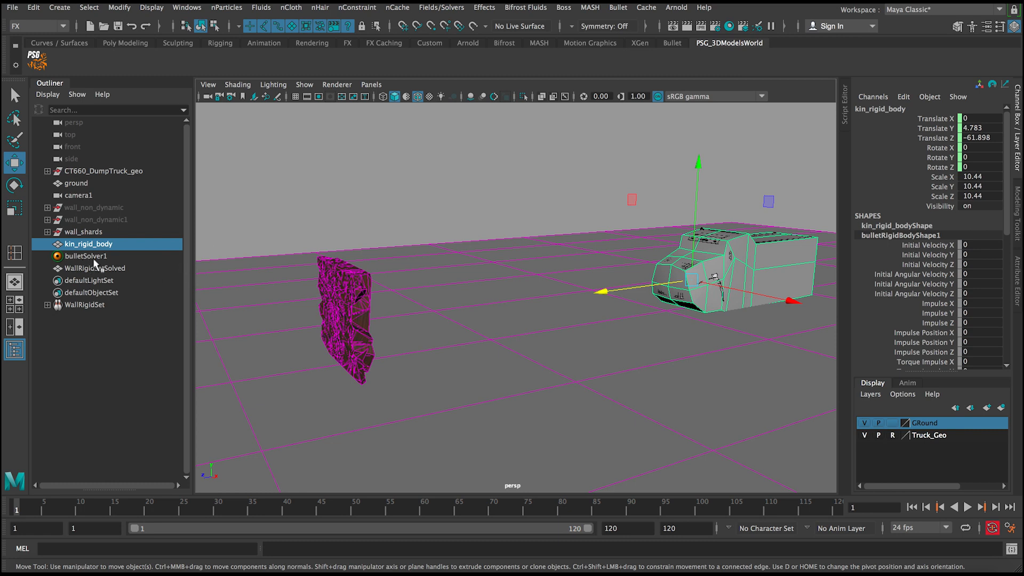
pyautogui.click(109, 172)
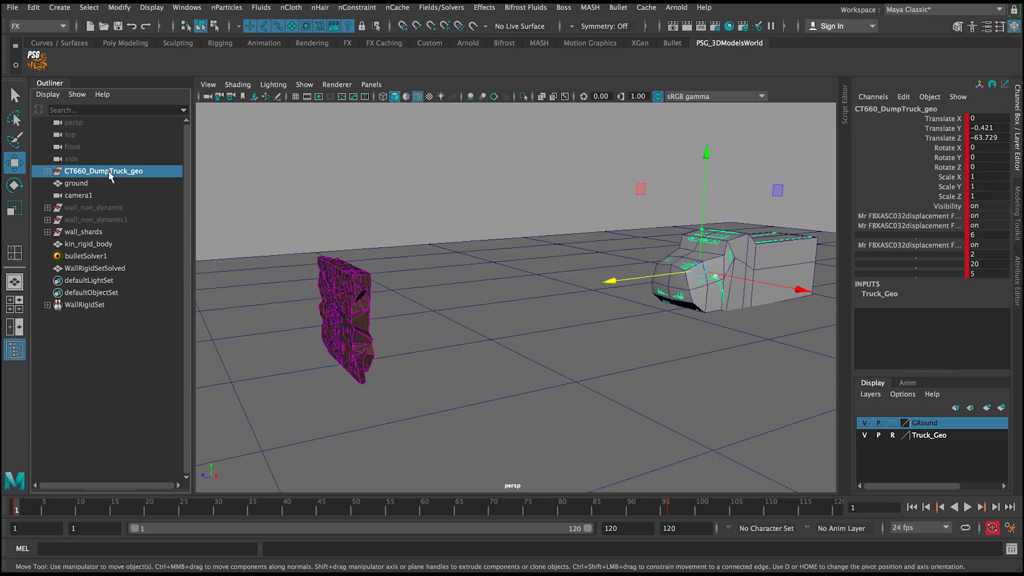
pyautogui.keyDown('ctrl'); pyautogui.click(104, 247); pyautogui.keyUp('ctrl')
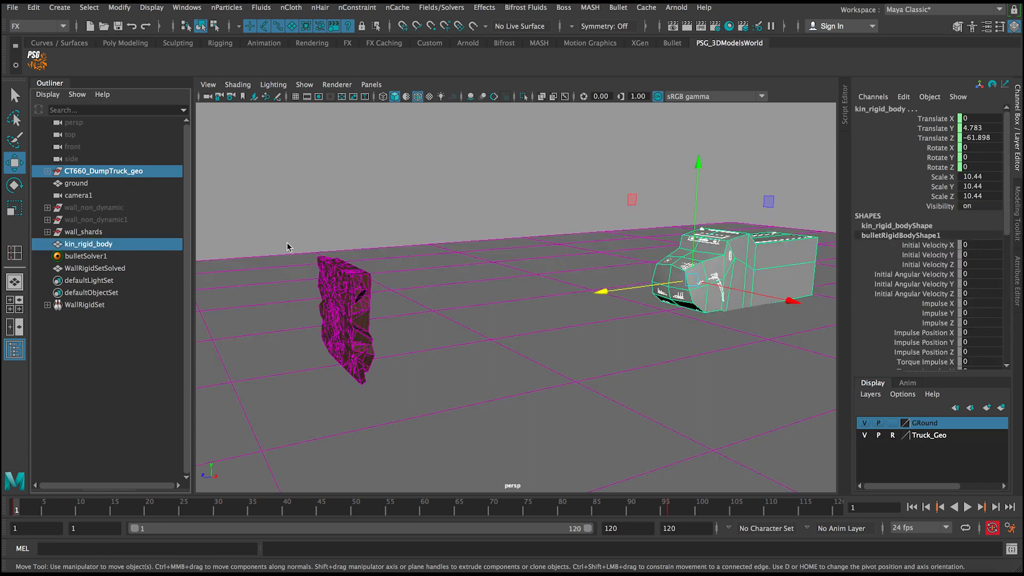
pyautogui.click(47, 27)
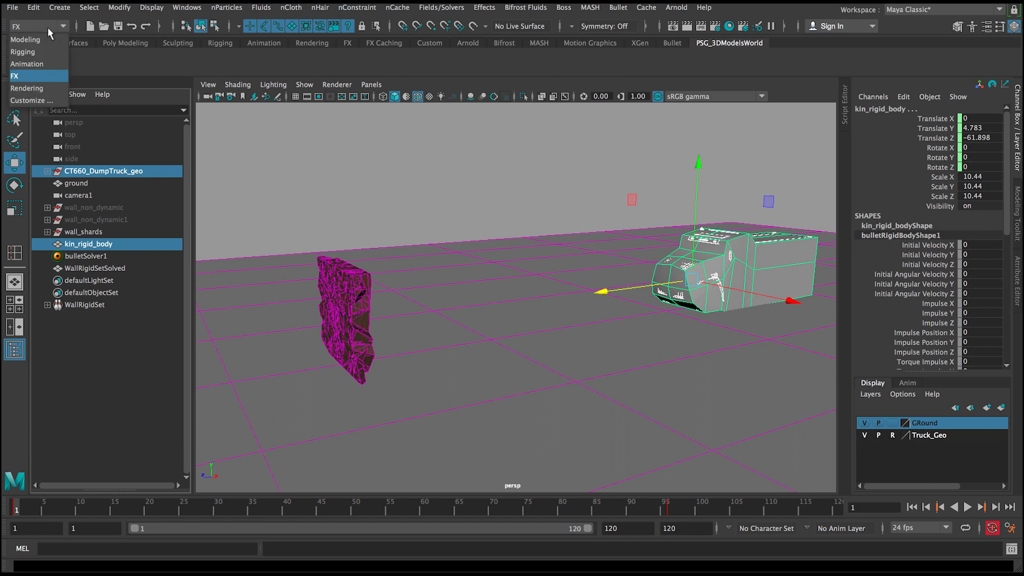
pyautogui.click(32, 63)
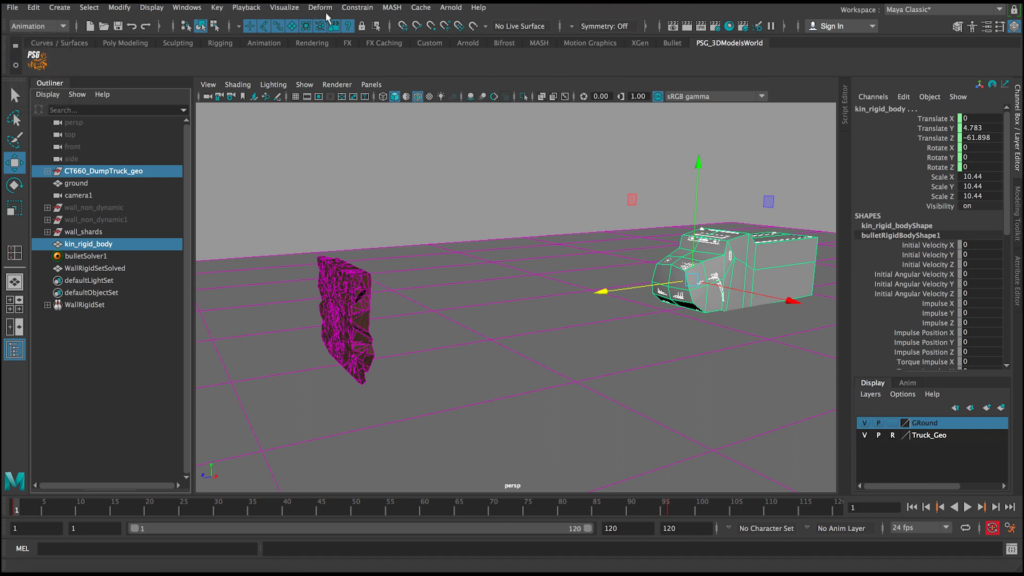
pyautogui.click(357, 8)
pyautogui.click(477, 38)
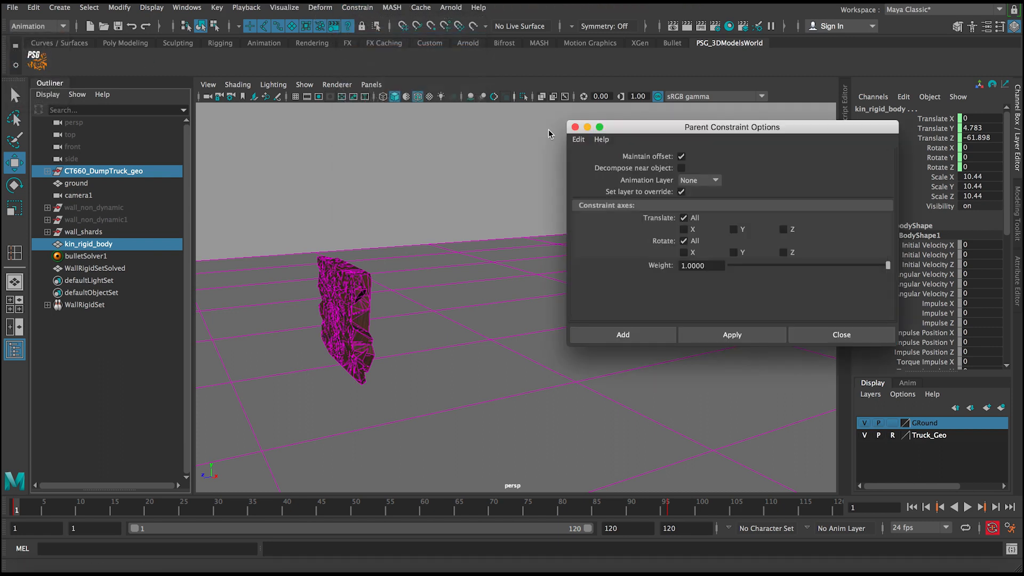
pyautogui.click(578, 139)
pyautogui.click(588, 162)
pyautogui.moveTo(650, 128); pyautogui.dragTo(399, 90)
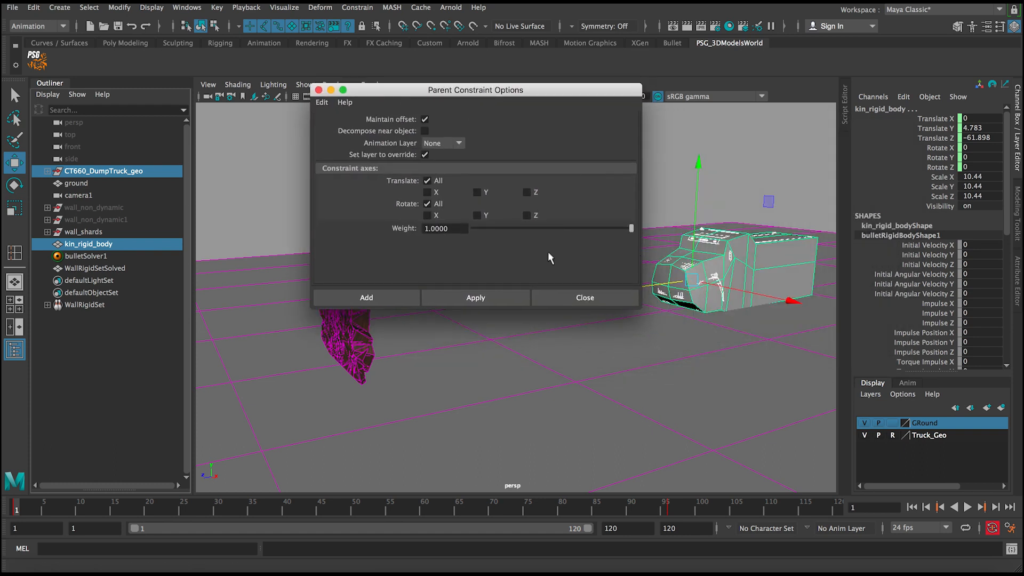
pyautogui.click(394, 295)
pyautogui.click(495, 206)
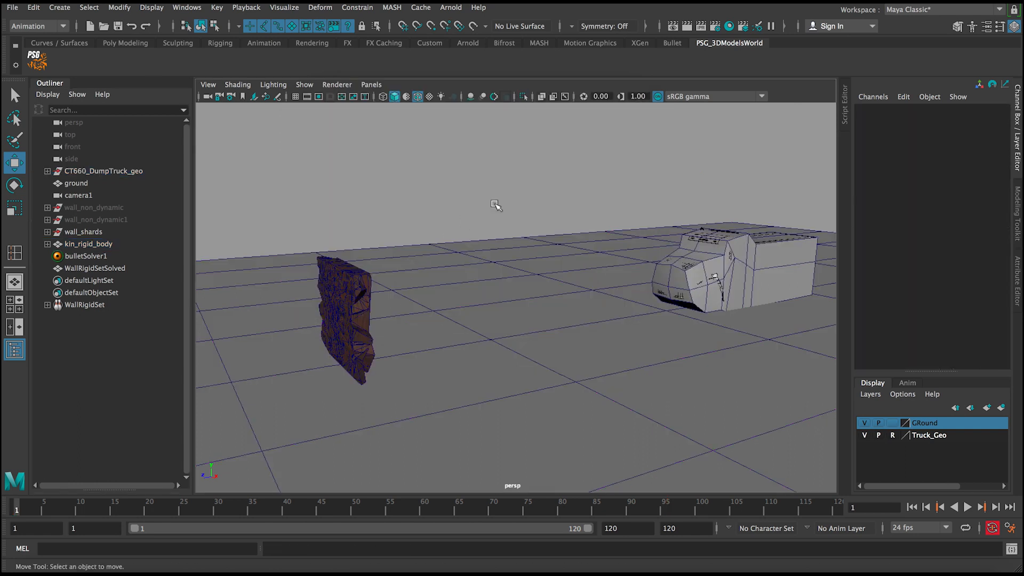
# - Play the crash simulation with the constrained truck proxy, examine the broken wall from the front, and return to the first frame
pyautogui.click(912, 509)
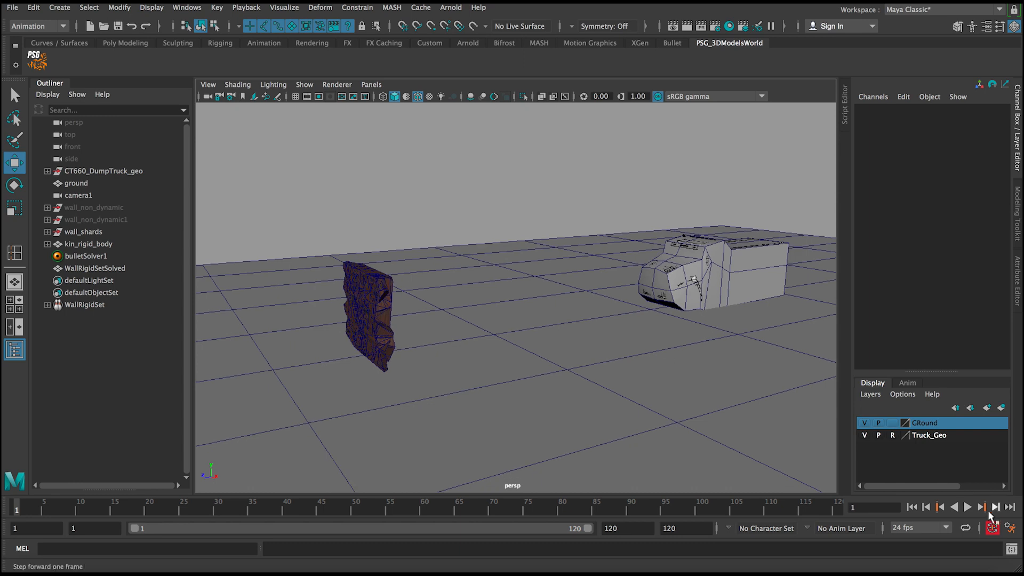
pyautogui.click(968, 508)
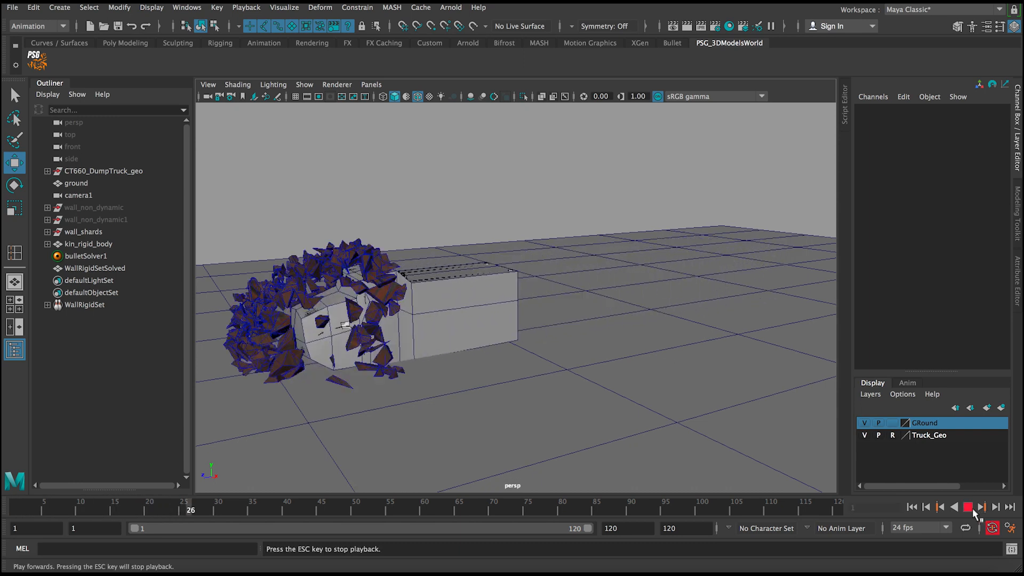
pyautogui.click(969, 508)
pyautogui.keyDown('alt'); pyautogui.moveTo(640, 381); pyautogui.dragTo(726, 348); pyautogui.keyUp('alt')
pyautogui.click(912, 509)
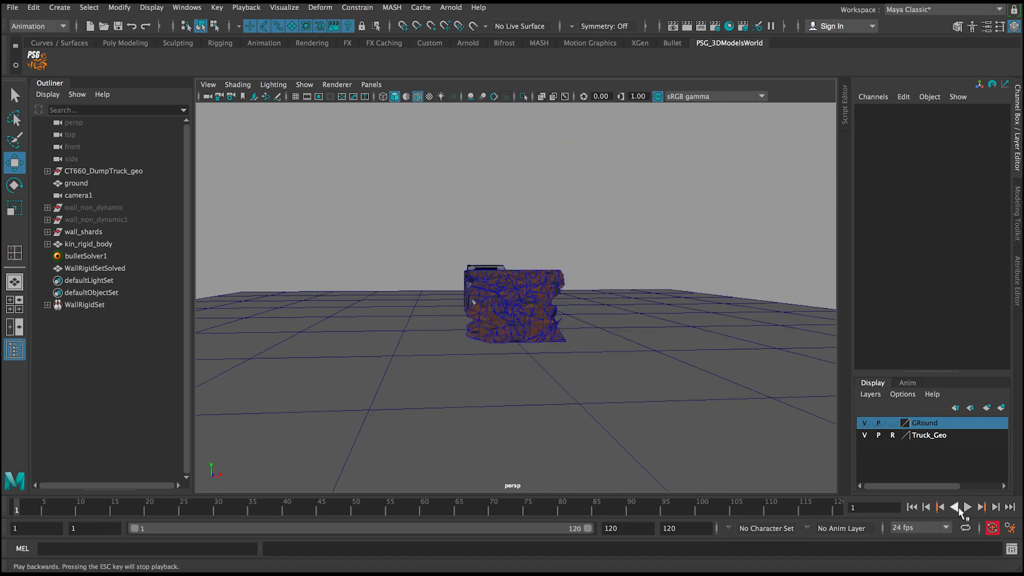
# - Play the crash simulation from a raised three-quarter view and examine the scattered wall shards
pyautogui.keyDown('alt'); pyautogui.moveTo(704, 443); pyautogui.dragTo(779, 404); pyautogui.keyUp('alt')
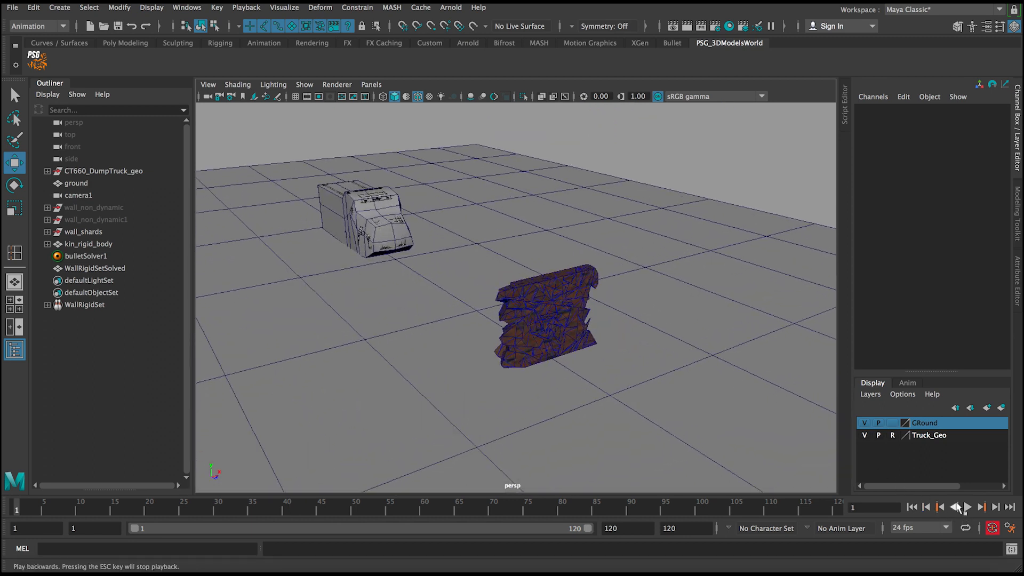
pyautogui.click(968, 508)
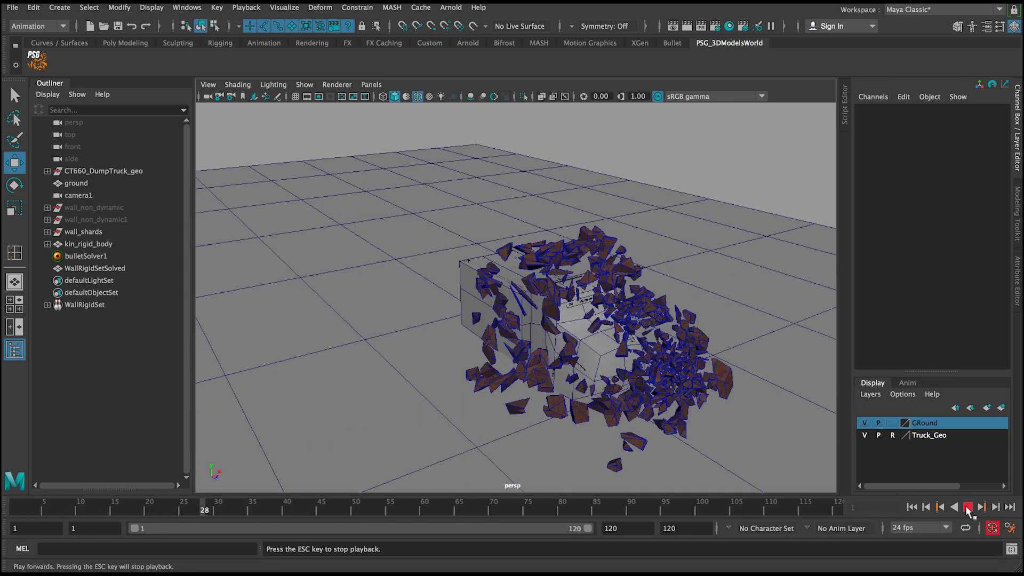
pyautogui.click(968, 509)
pyautogui.keyDown('alt'); pyautogui.moveTo(613, 292); pyautogui.dragTo(548, 274); pyautogui.keyUp('alt')
# - Maximize the camera1 view, play the crash simulation through it from the start, and return to the first frame
pyautogui.press('space')
pyautogui.press('space')
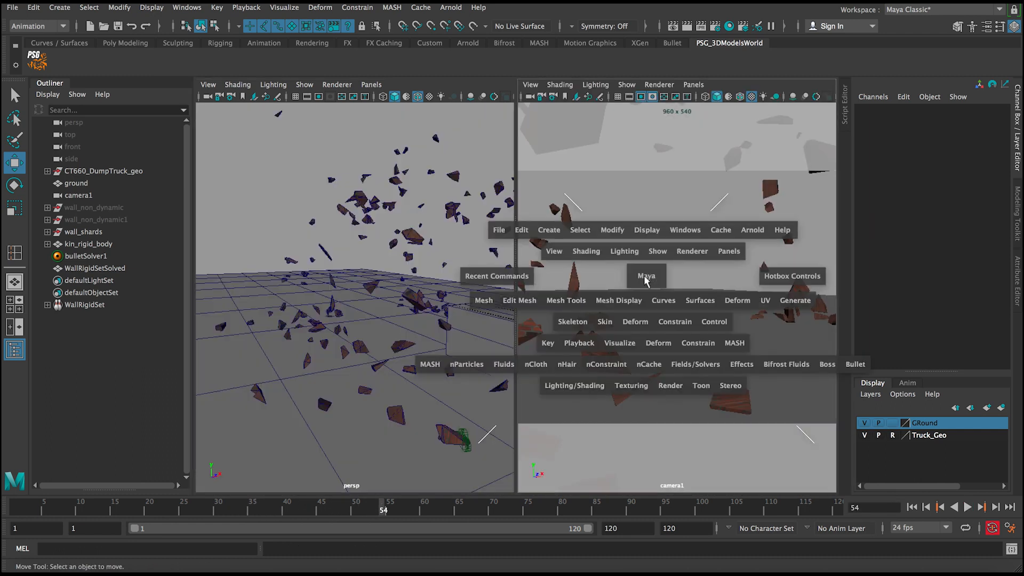
pyautogui.click(912, 508)
pyautogui.click(969, 508)
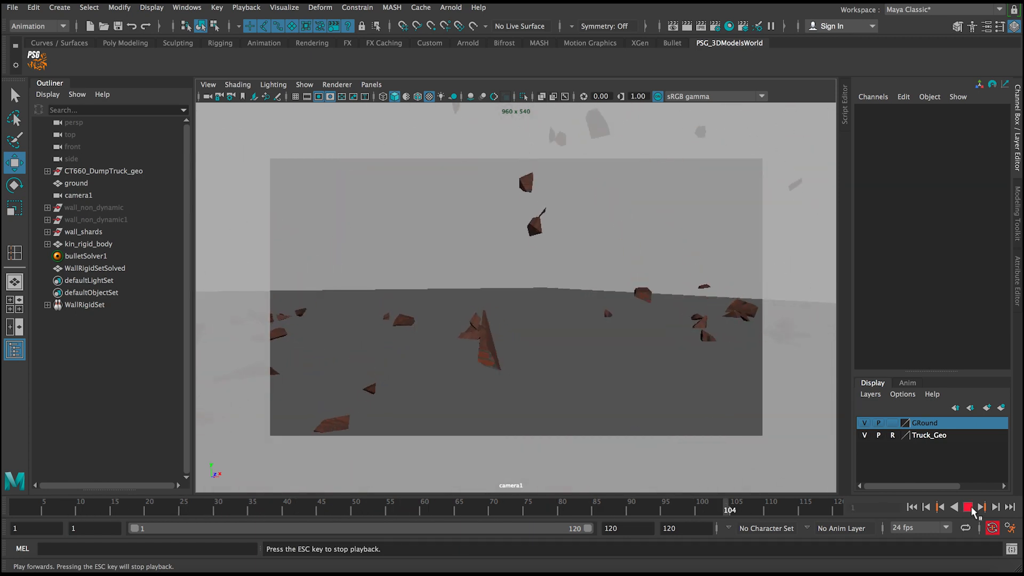
pyautogui.click(969, 508)
pyautogui.click(913, 507)
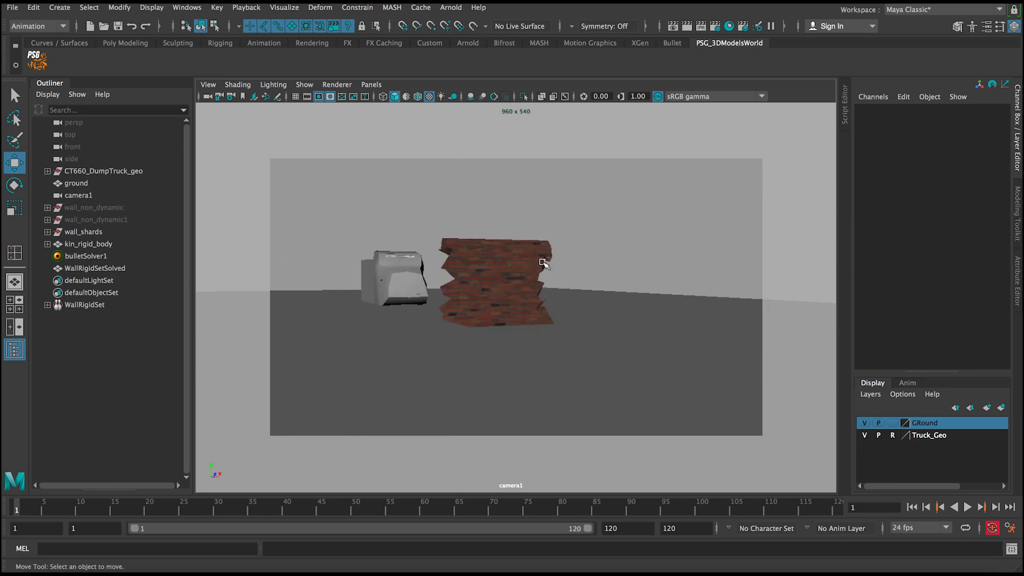
# - Show the solver attributes of bulletSolver1, replay the crash through camera1, and return to the first frame
pyautogui.click(163, 257)
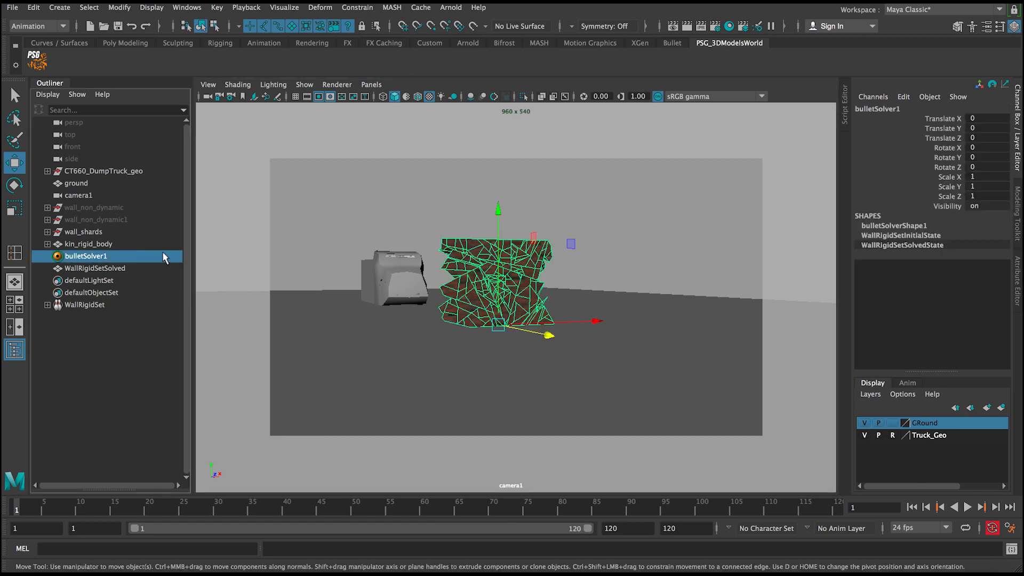
pyautogui.hotkey('ctrl', 'a')
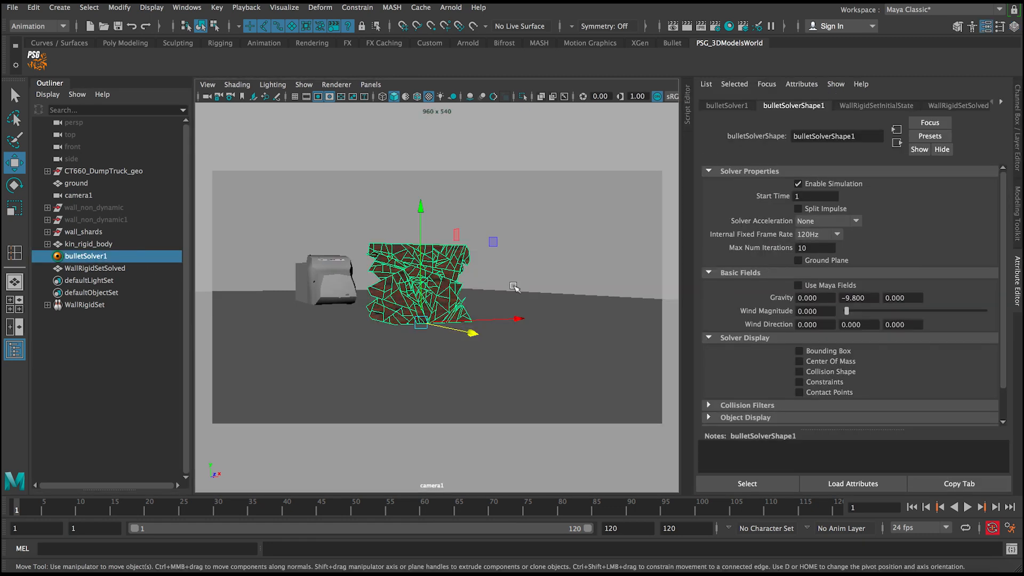
pyautogui.click(967, 507)
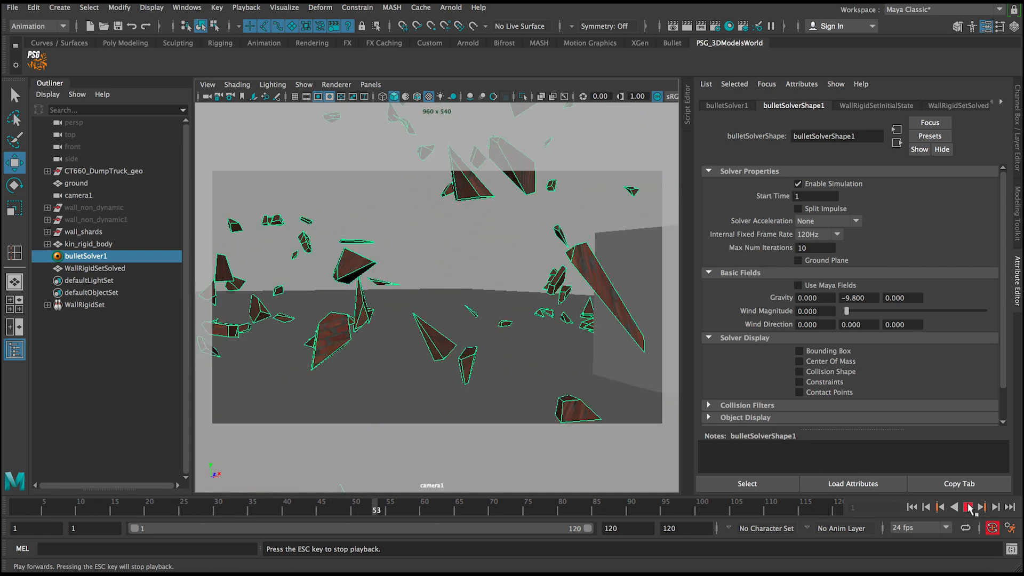
pyautogui.click(969, 508)
pyautogui.click(912, 507)
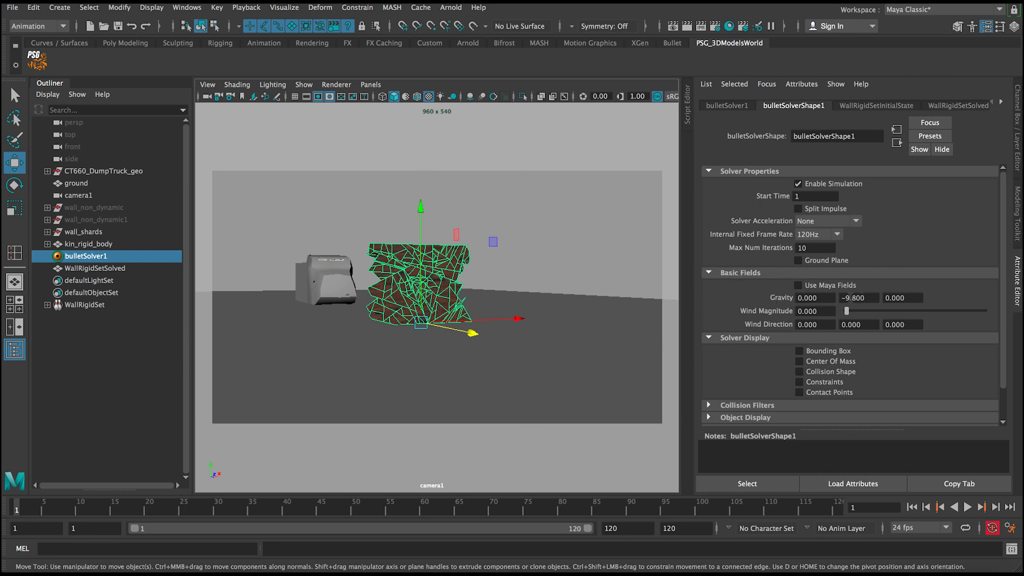
# - Set the Bullet solver's Y gravity to -29.8, play the crash simulation, and return to the first frame
pyautogui.click(848, 298)
pyautogui.press('Return')
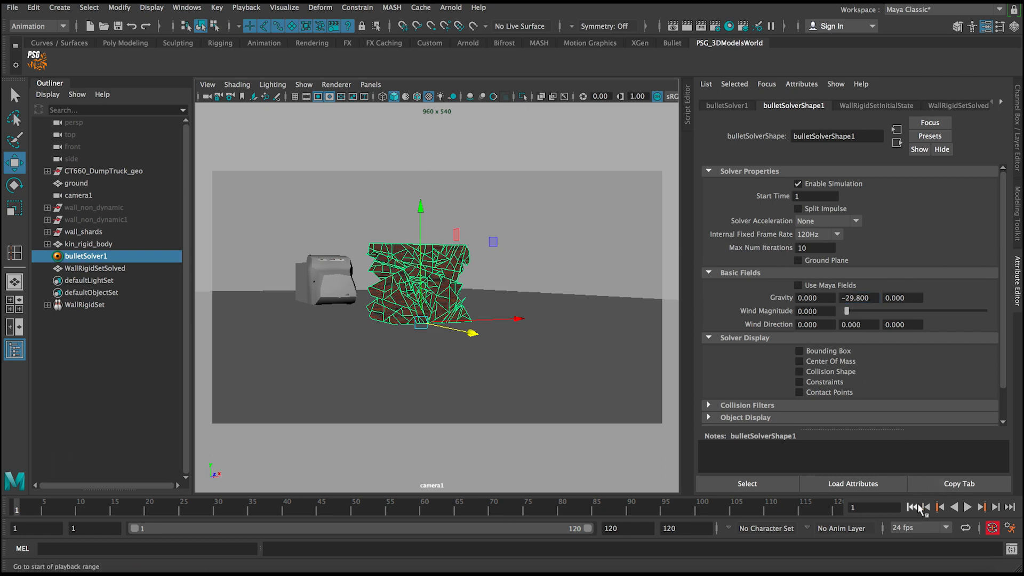
pyautogui.click(967, 507)
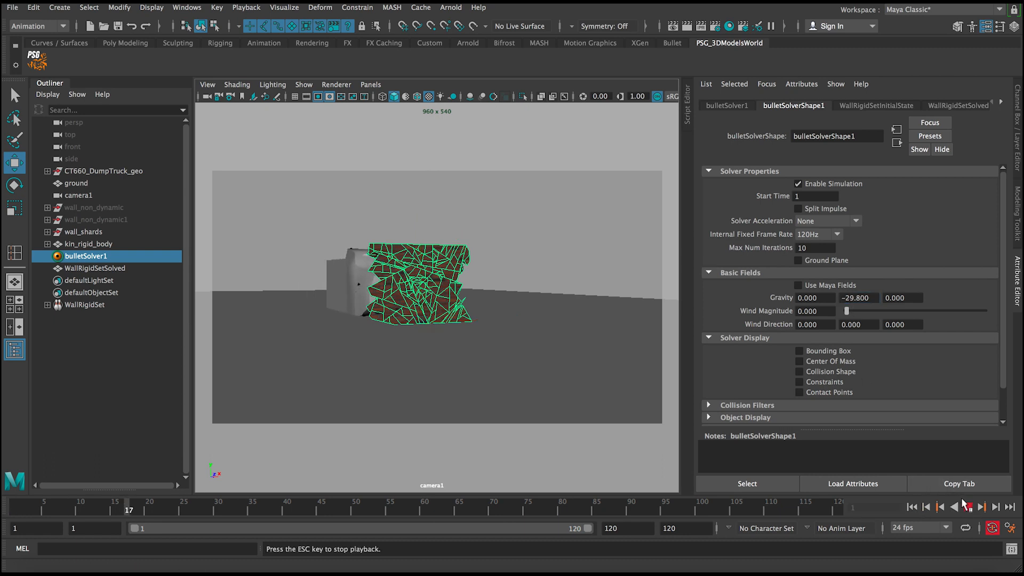
pyautogui.click(966, 506)
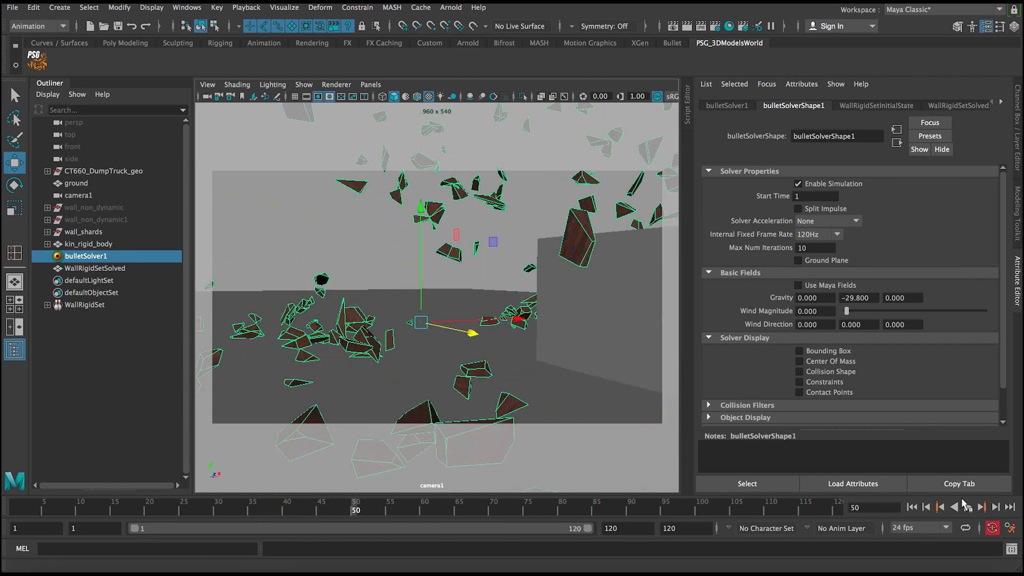
pyautogui.click(966, 506)
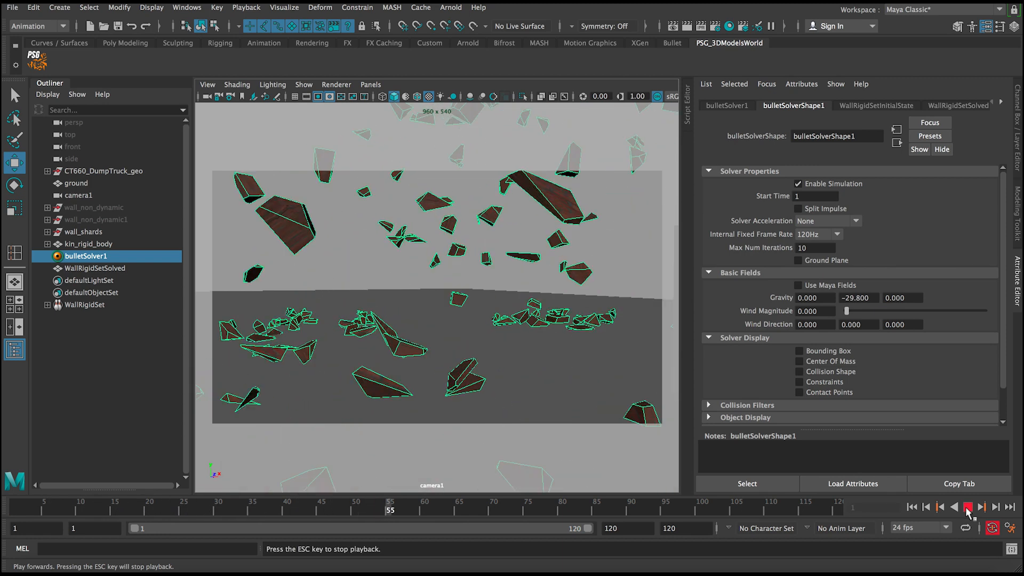
pyautogui.click(968, 508)
pyautogui.click(913, 508)
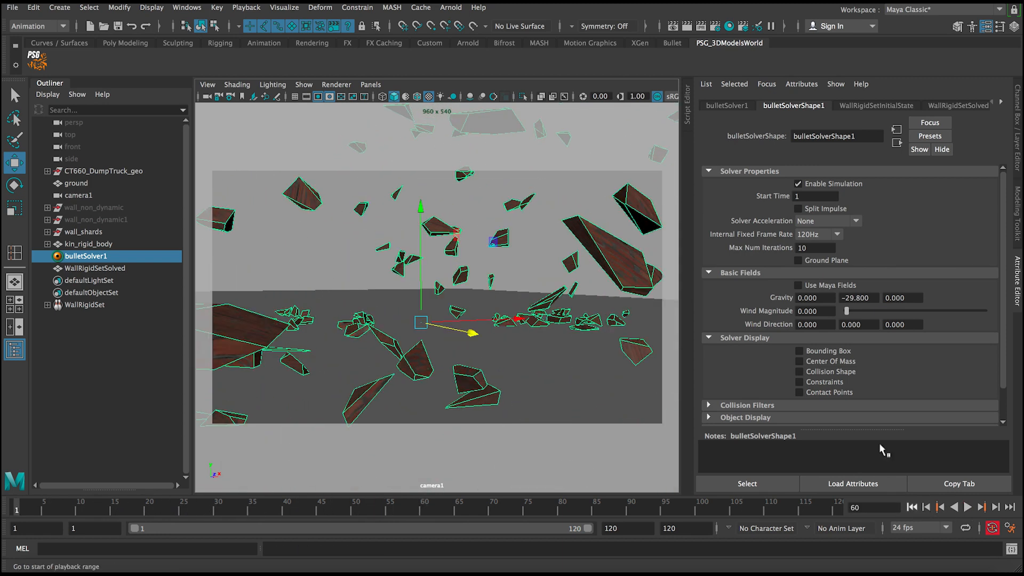
# - Set the Bullet solver's Y gravity to -49.8, play the crash simulation, and return to the first frame
pyautogui.click(848, 299)
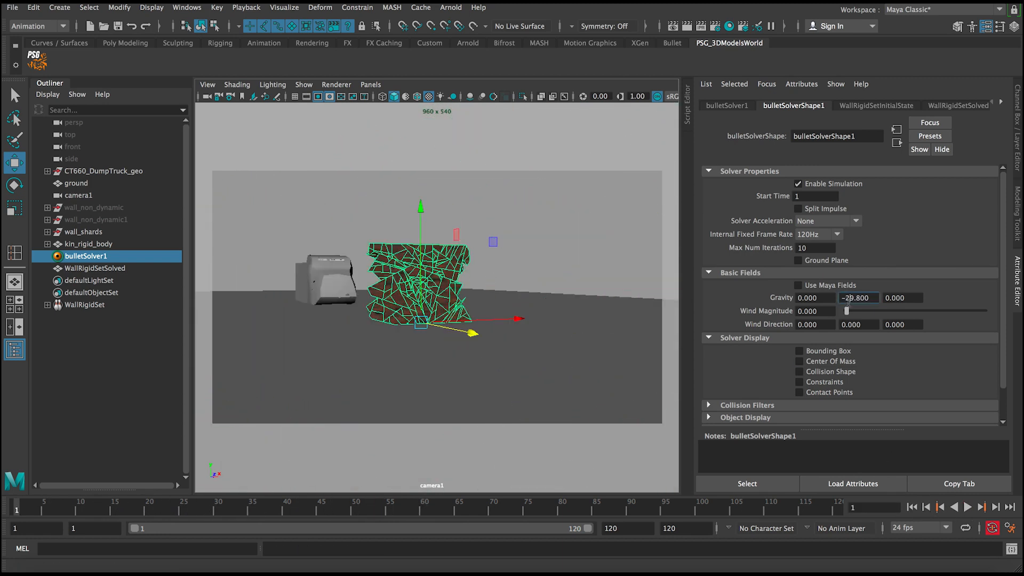
pyautogui.click(968, 508)
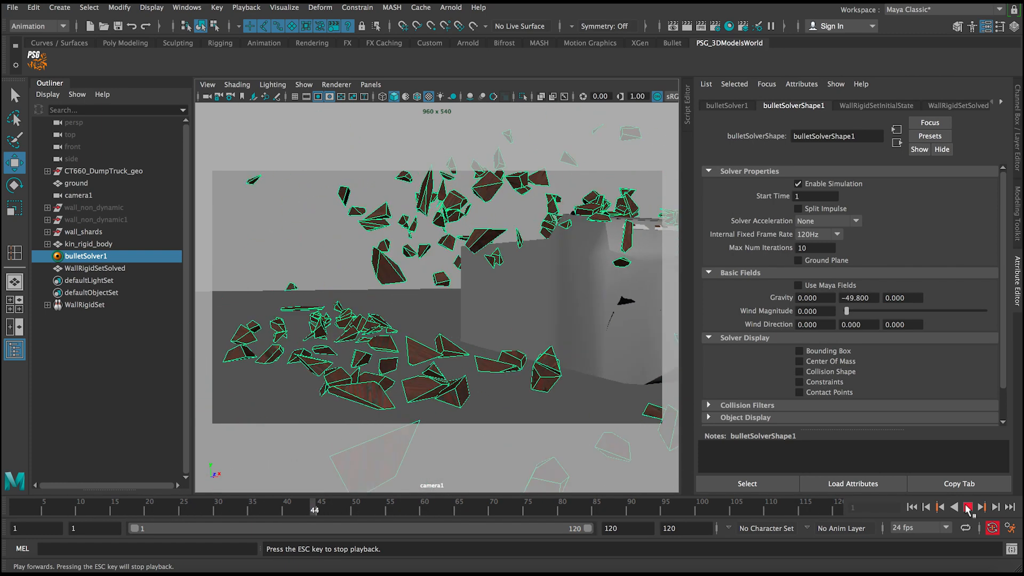
pyautogui.click(968, 508)
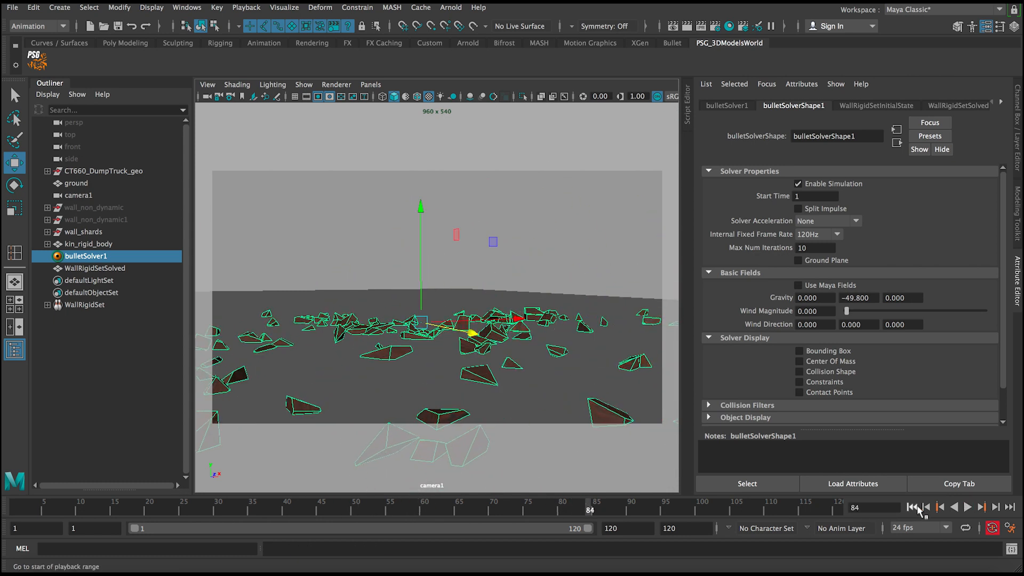
pyautogui.click(913, 507)
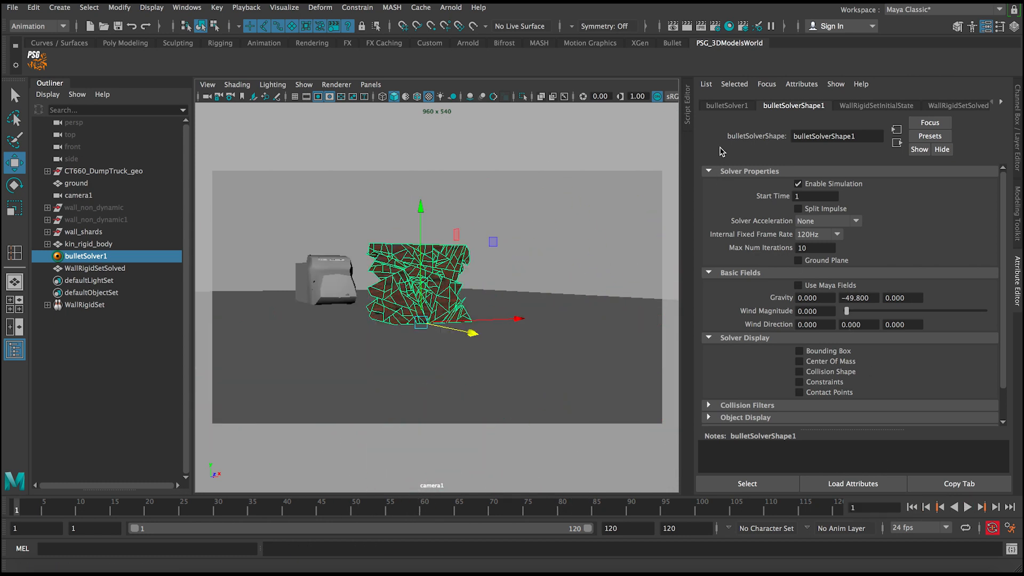
# - Set the Glue Breaking Threshold of WallRigidSetInitialState to 10, playing the crash simulation before and after the change
pyautogui.click(856, 105)
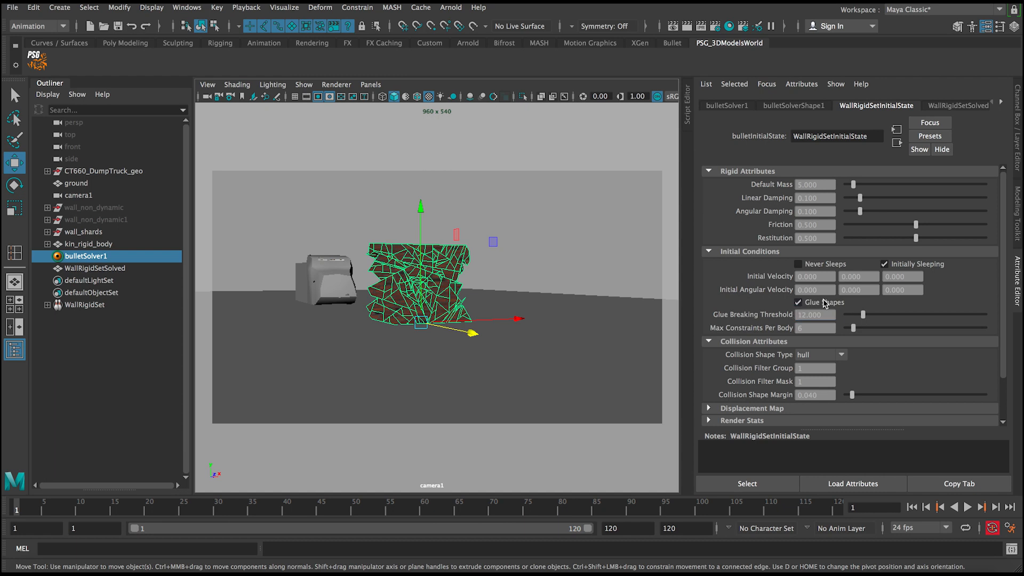
pyautogui.click(968, 507)
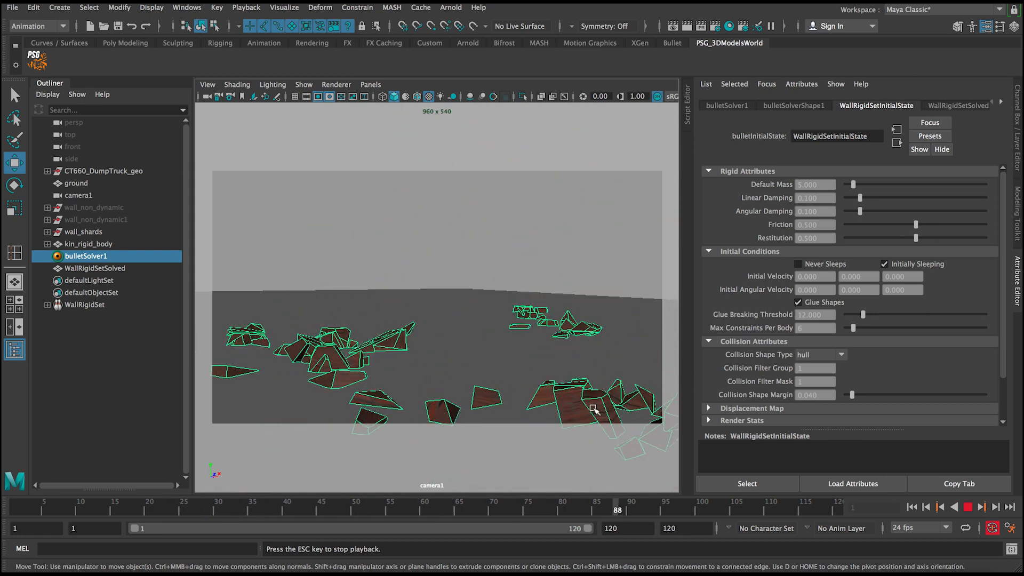
pyautogui.click(911, 508)
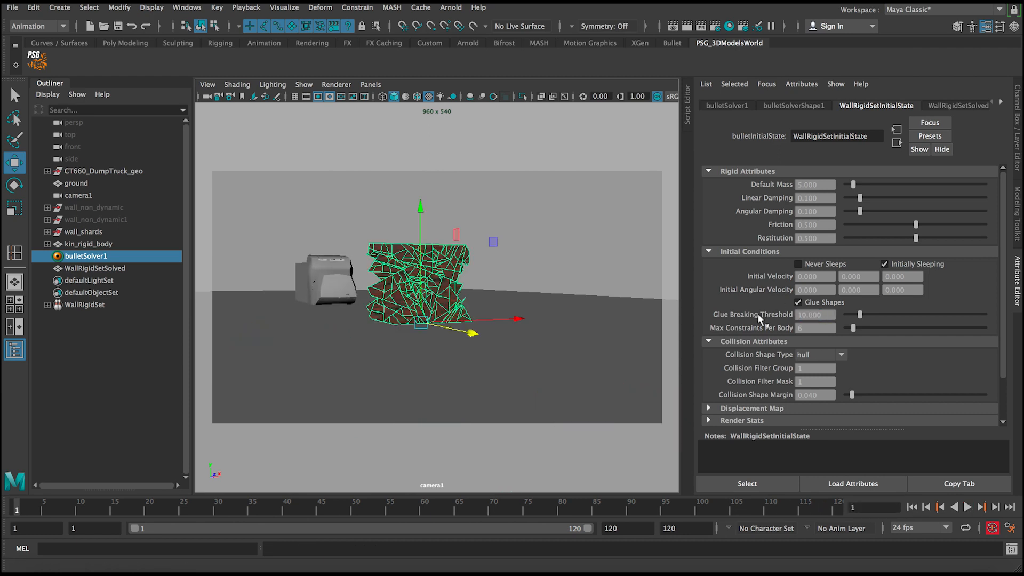
pyautogui.click(973, 505)
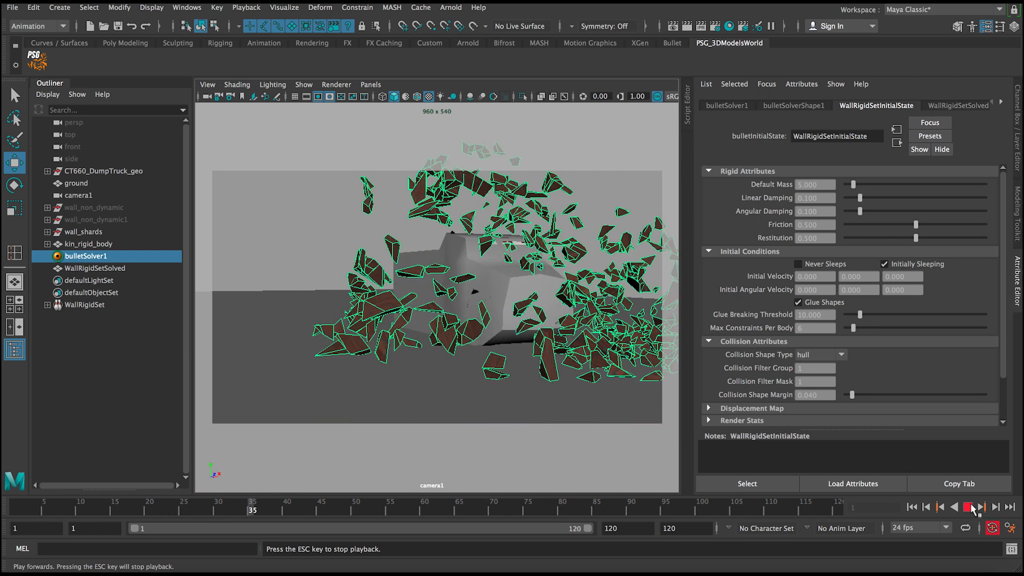
pyautogui.click(968, 508)
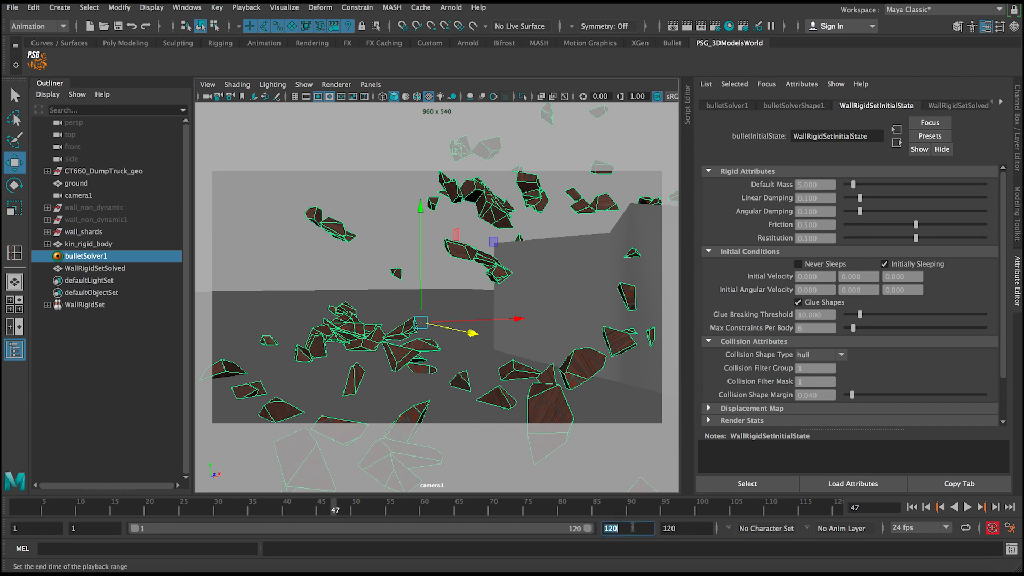
# - Extend the playback and animation end to frame 200, play the simulation from the start, and return to the first frame
pyautogui.press('Return')
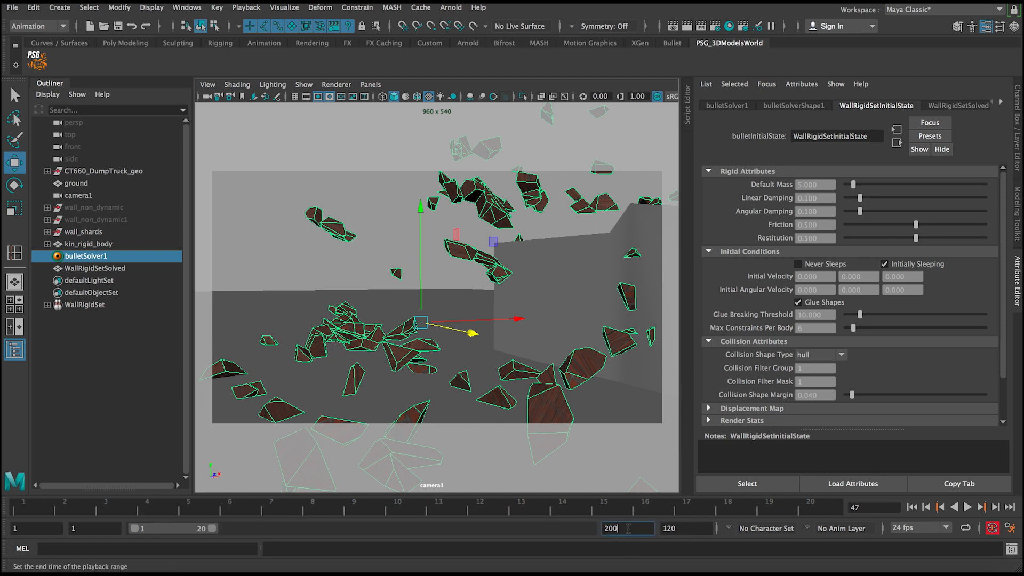
pyautogui.press('Return')
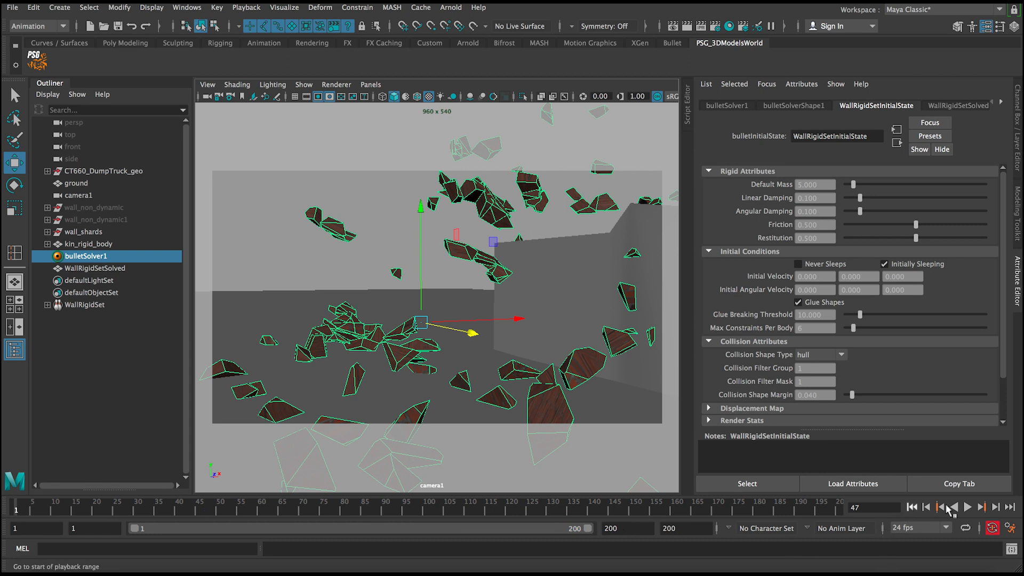
pyautogui.click(948, 508)
pyautogui.click(968, 507)
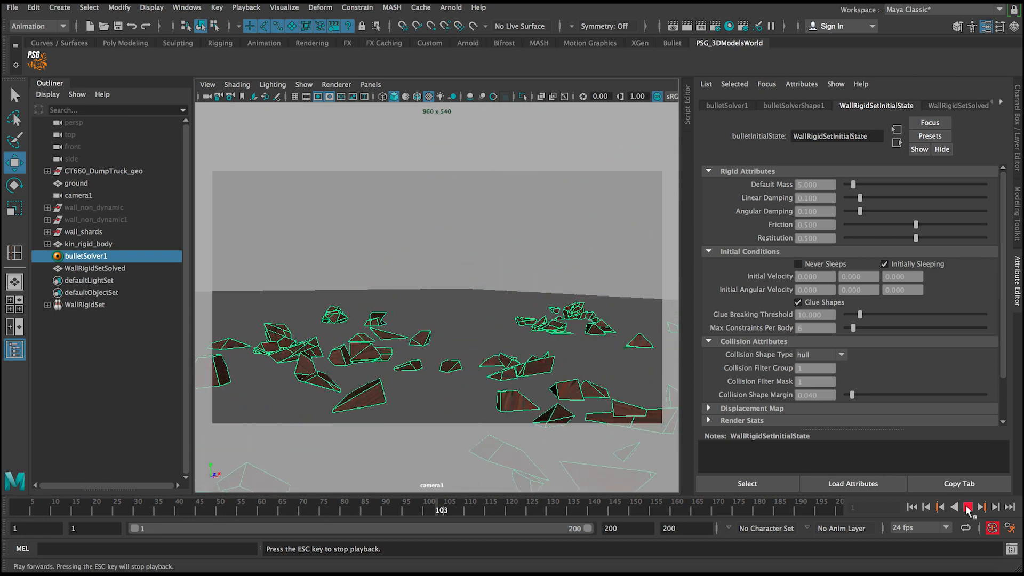
pyautogui.click(967, 507)
pyautogui.click(913, 507)
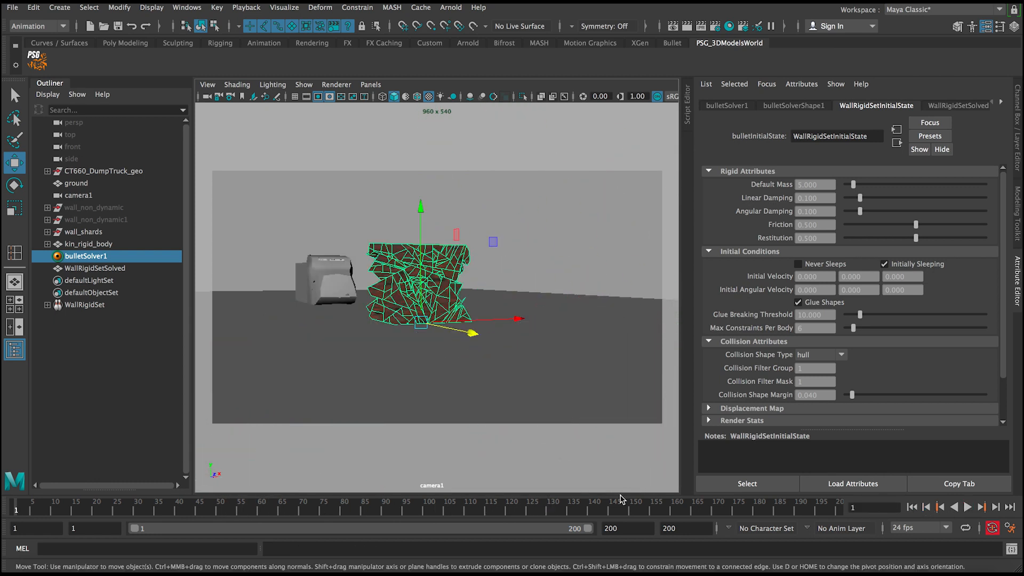
# - Clear the selection and playblast the camera1 view over frames 1 to 200
pyautogui.click(569, 235)
pyautogui.rightClick(531, 507)
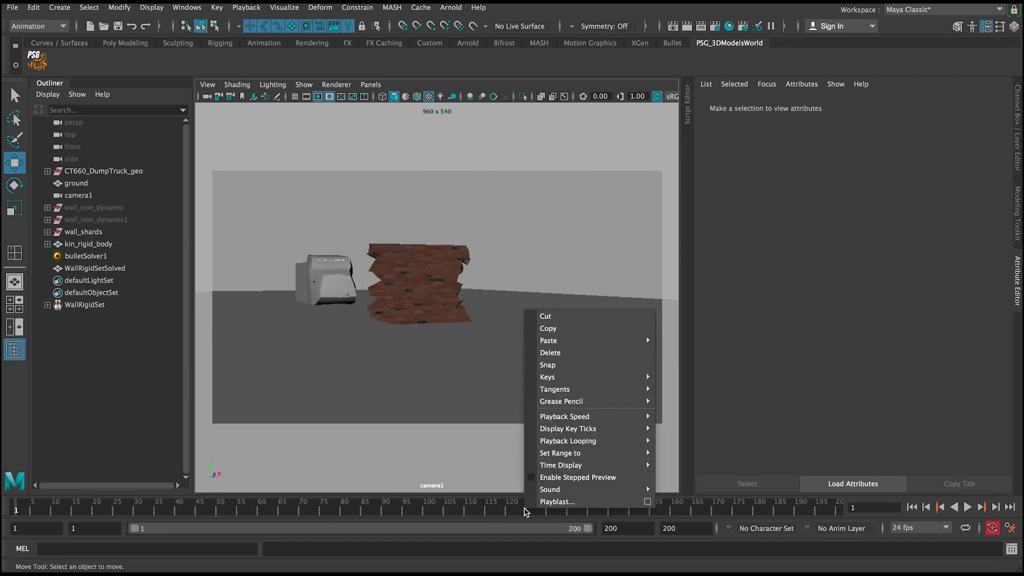
pyautogui.moveTo(537, 506)
pyautogui.click(458, 483)
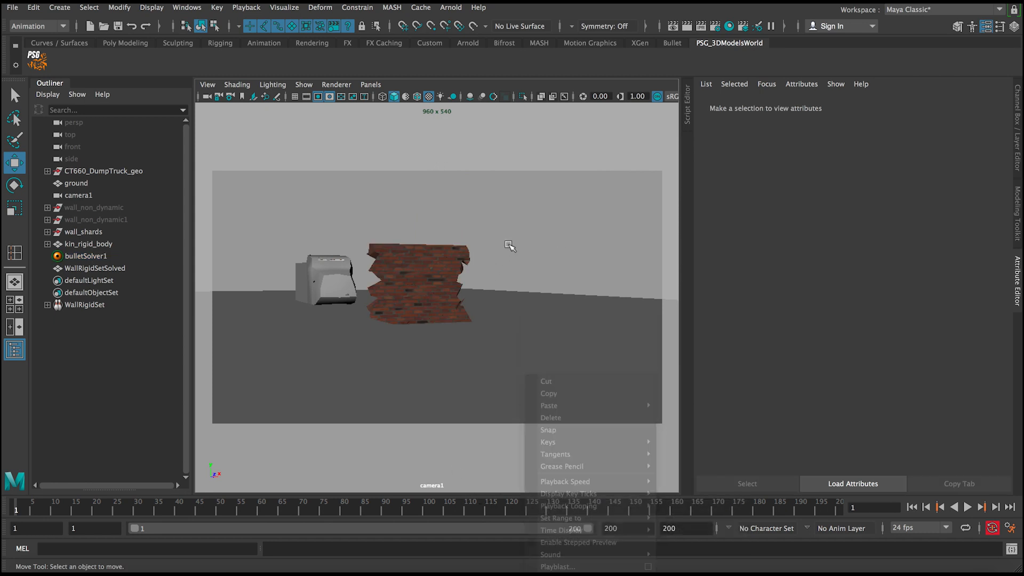
pyautogui.rightClick(505, 511)
pyautogui.click(527, 501)
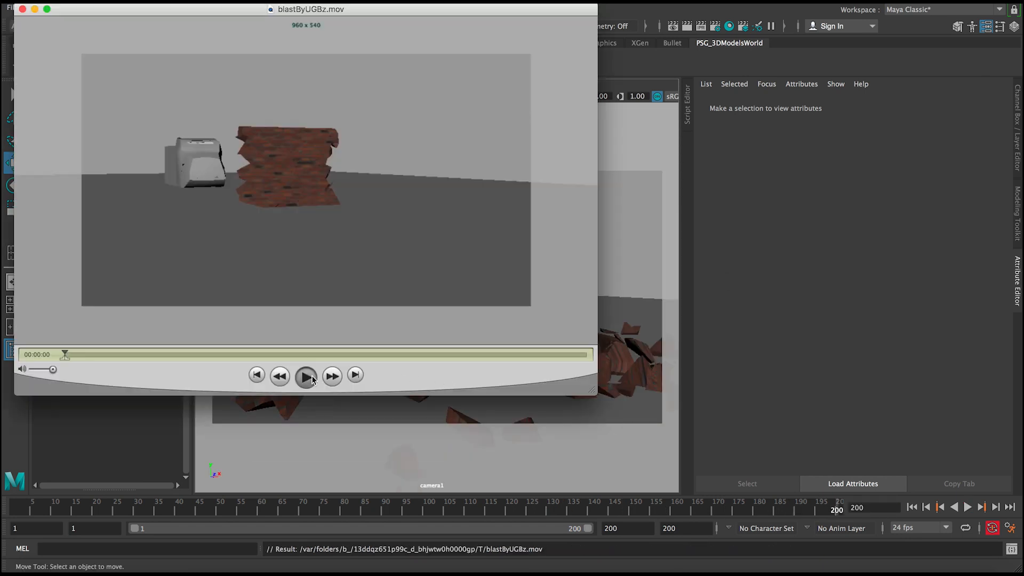
# - Play the playblast movie twice, scrub through the shards settling on the ground, and close the movie
pyautogui.click(312, 378)
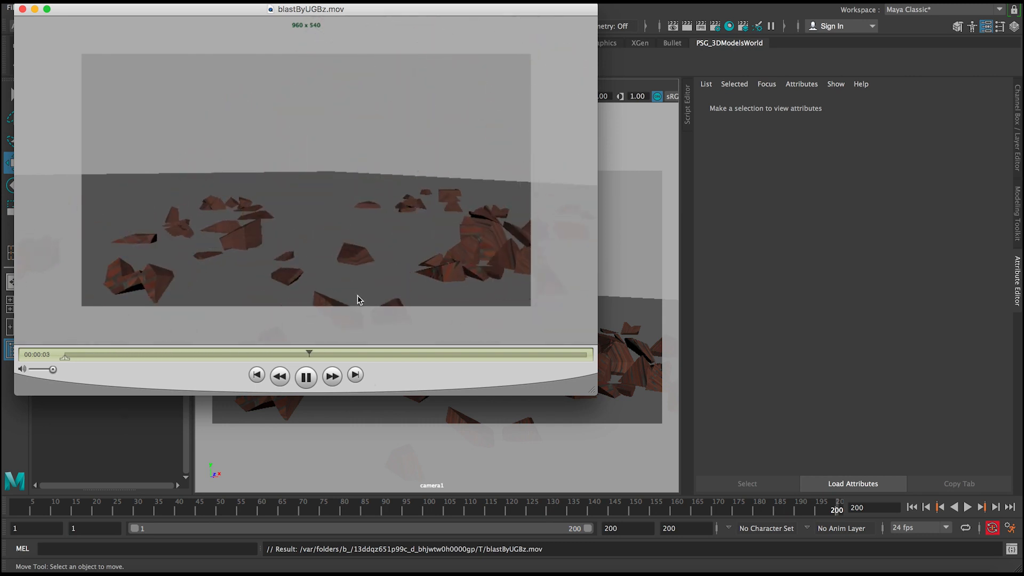
pyautogui.click(307, 378)
pyautogui.click(261, 376)
pyautogui.click(307, 377)
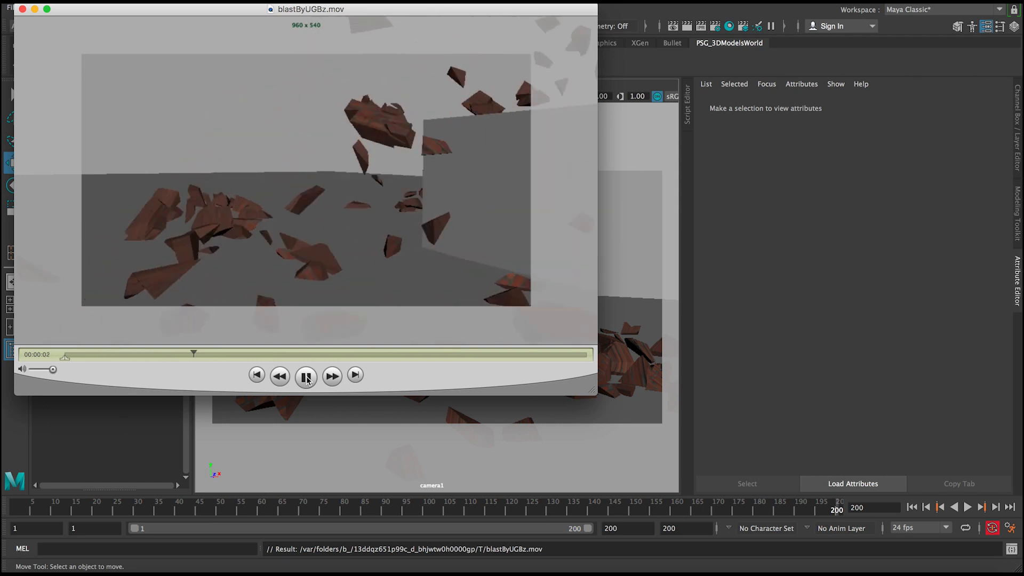
pyautogui.click(306, 378)
pyautogui.moveTo(226, 354); pyautogui.dragTo(252, 355)
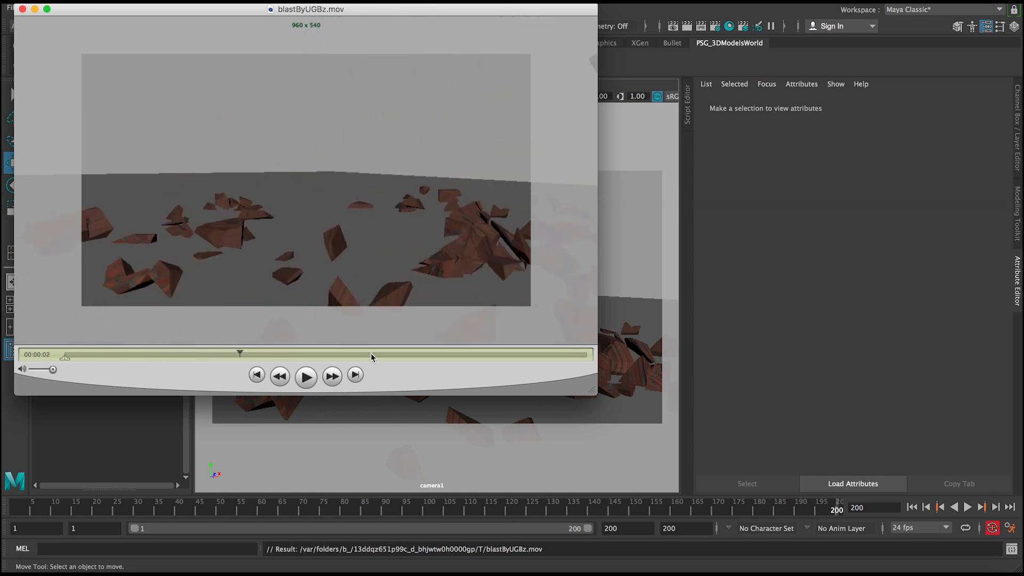
pyautogui.click(306, 378)
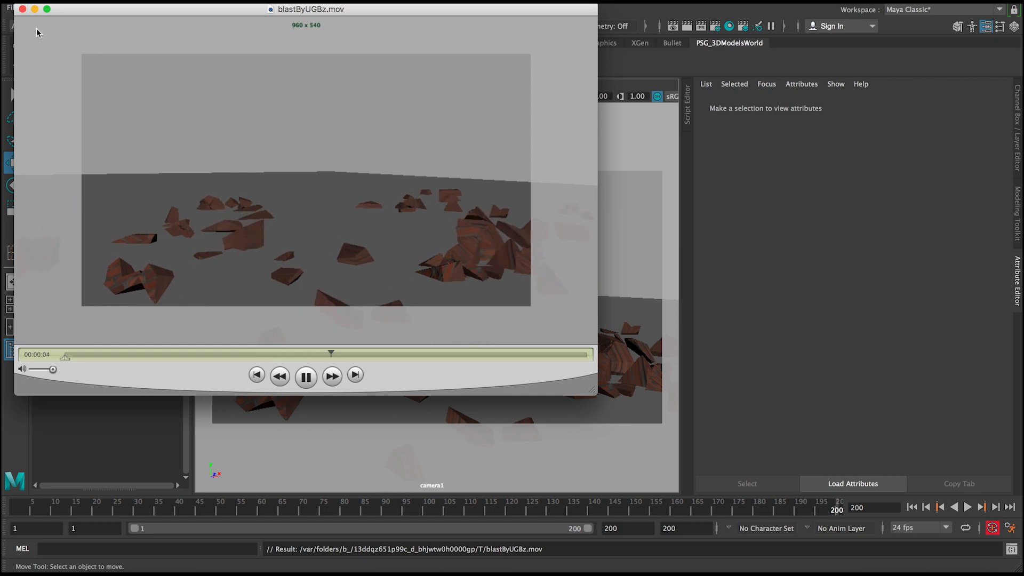
pyautogui.click(22, 9)
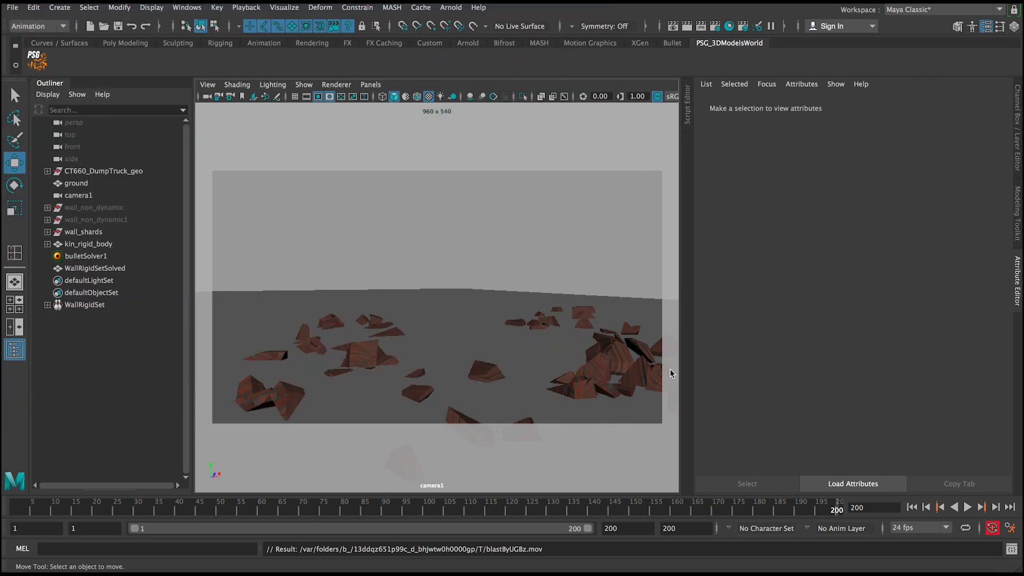
# - Set the Glue Breaking Threshold of WallRigidSetInitialState to 8 and play the crash simulation twice from the first frame
pyautogui.click(912, 508)
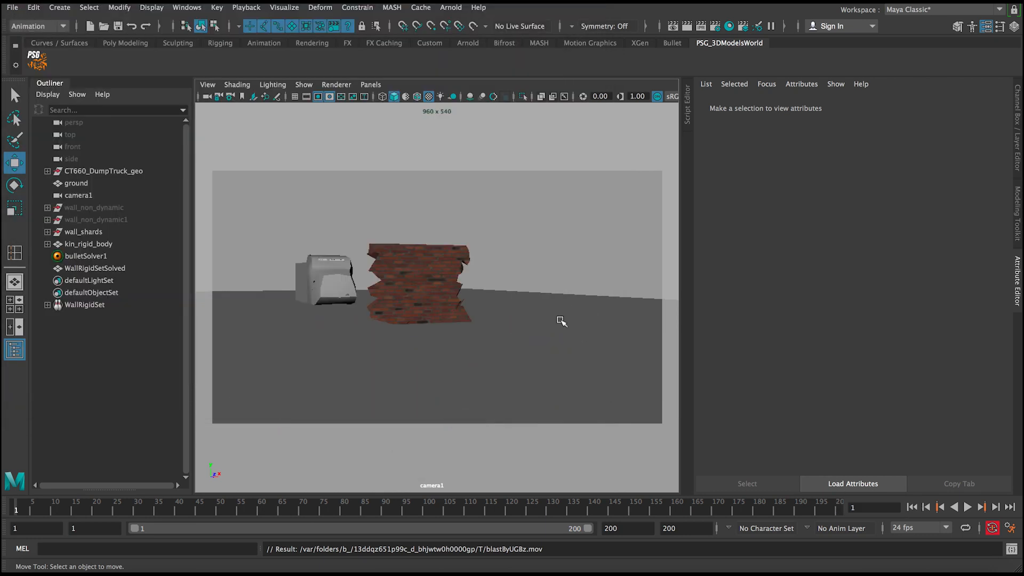
pyautogui.click(93, 257)
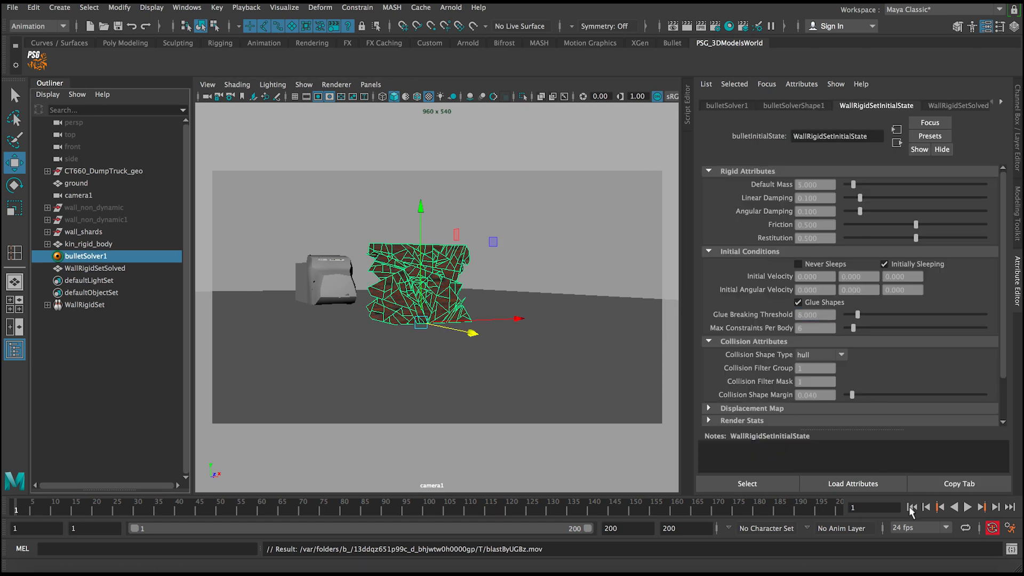
pyautogui.click(969, 508)
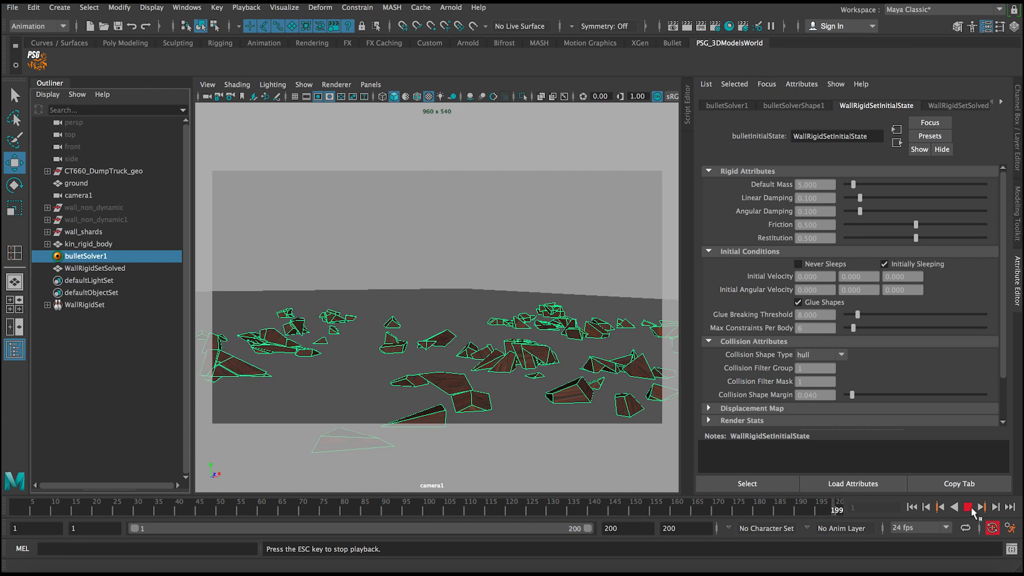
pyautogui.click(968, 507)
pyautogui.click(911, 508)
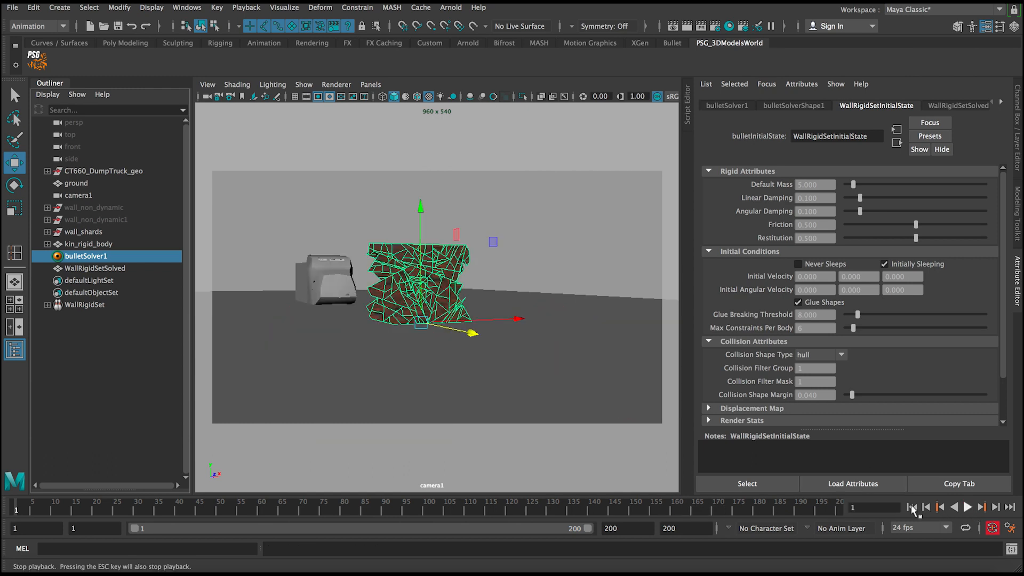
pyautogui.click(968, 507)
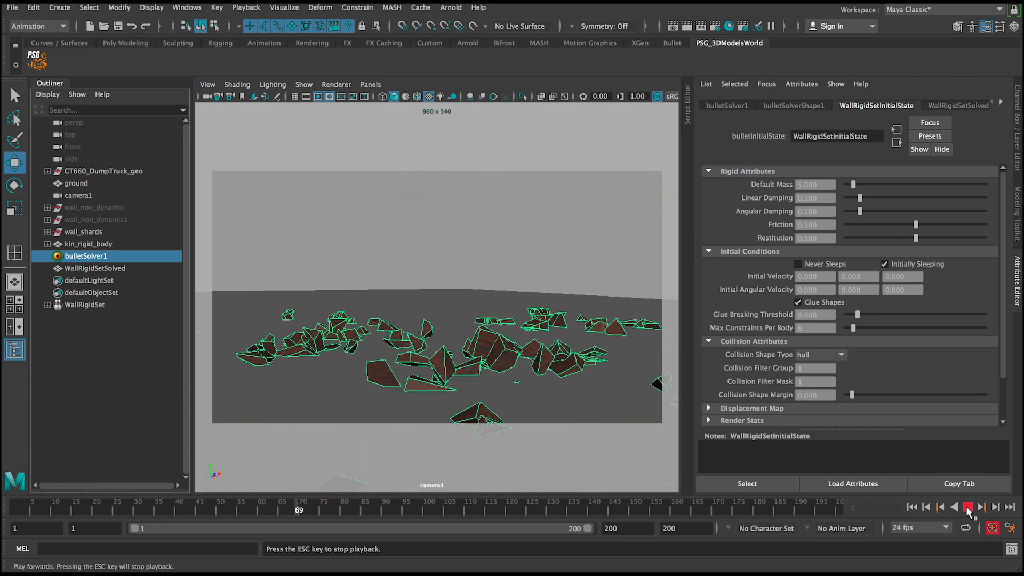
pyautogui.click(968, 508)
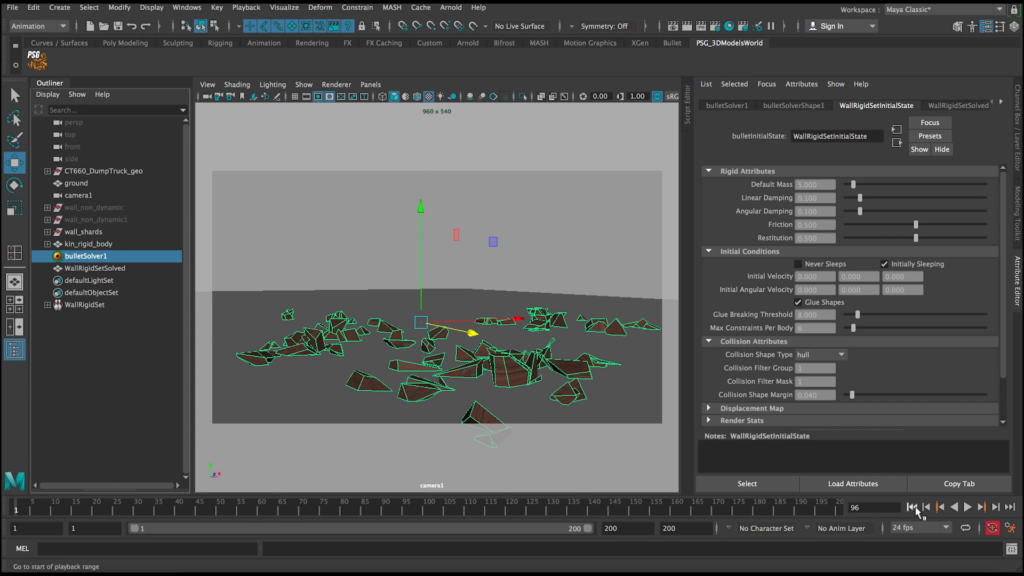
pyautogui.click(912, 507)
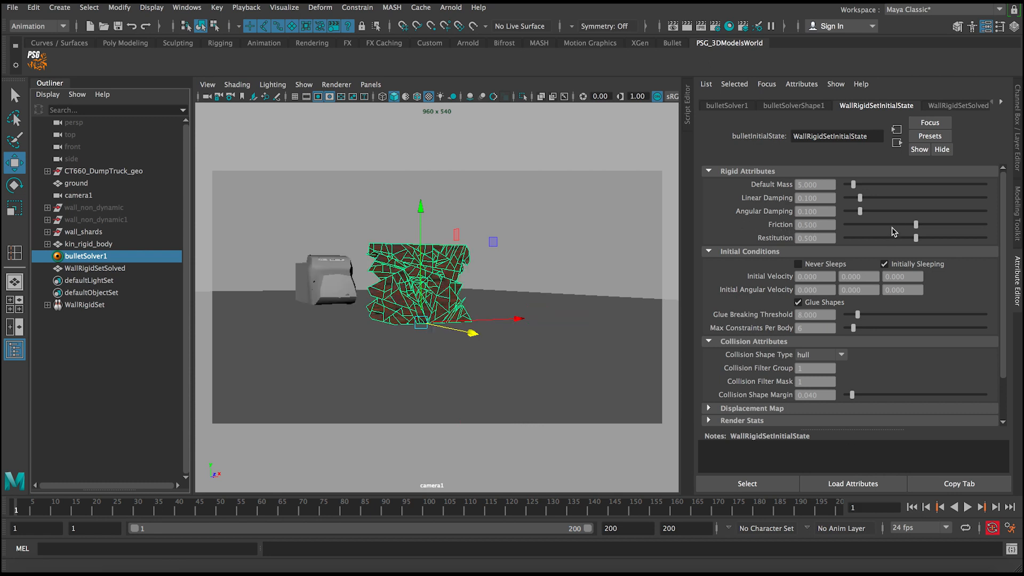
# - Try a Friction of 1 and a Glue Breaking Threshold of 7 on the wall rigid set, playing the crash simulation after each change
pyautogui.moveTo(915, 225); pyautogui.dragTo(1009, 231)
pyautogui.click(968, 508)
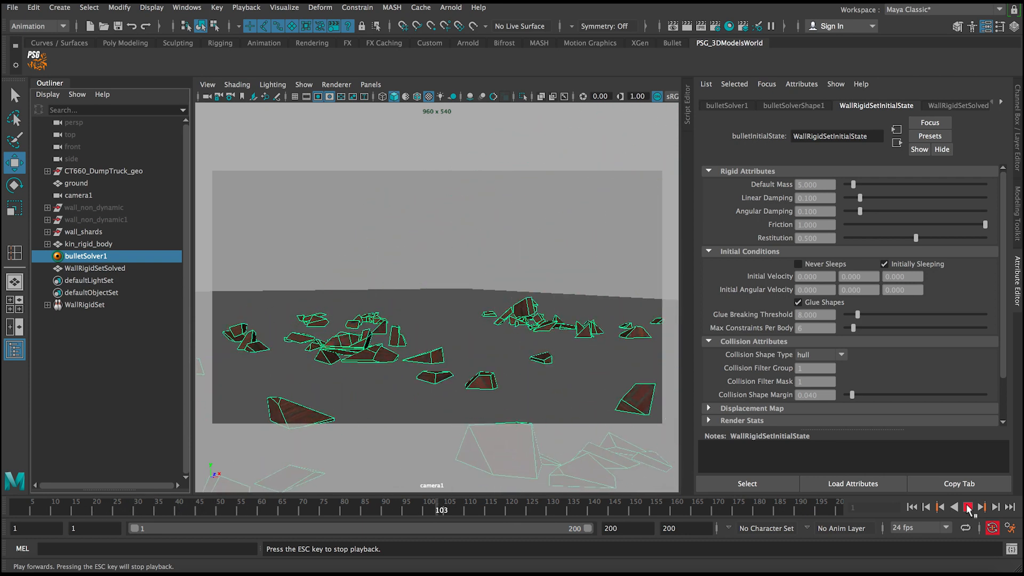
pyautogui.click(968, 510)
pyautogui.click(912, 507)
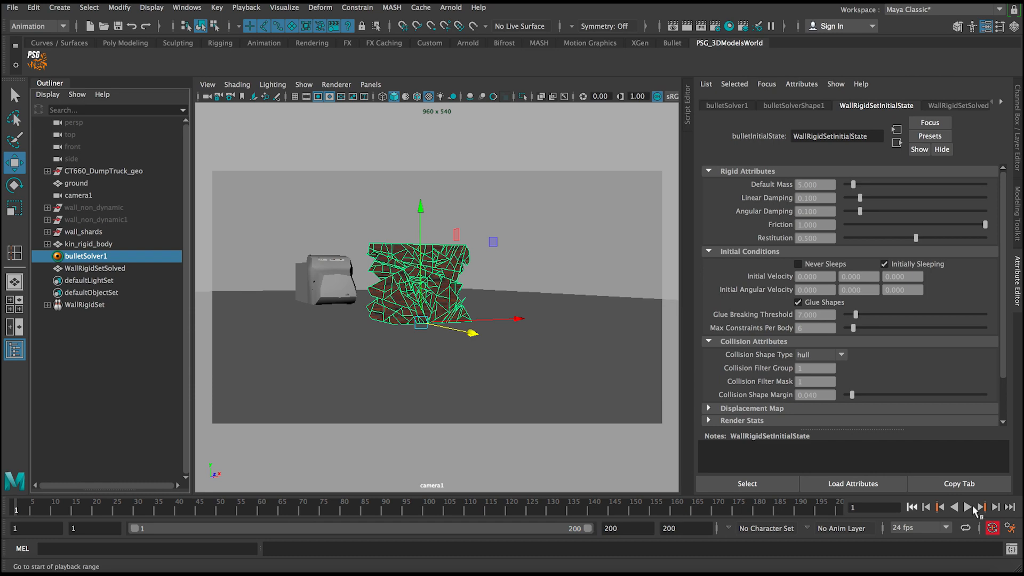
pyautogui.click(972, 509)
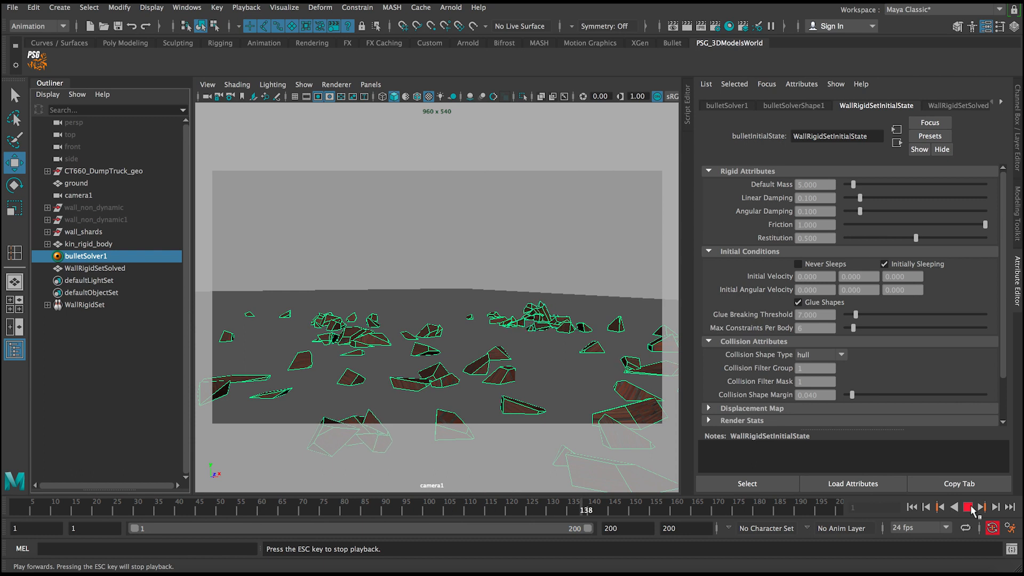
pyautogui.click(968, 508)
pyautogui.click(913, 507)
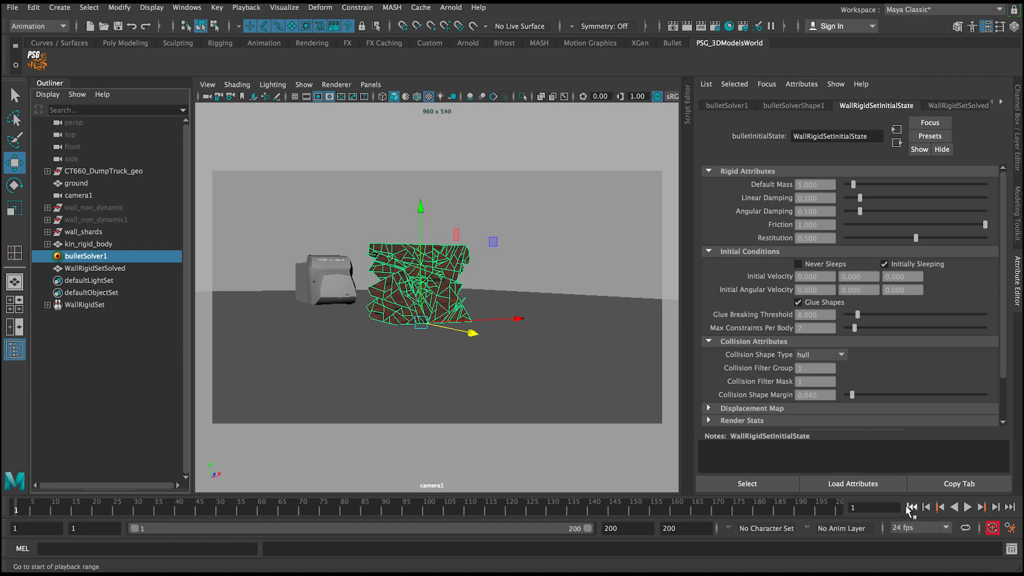
# - Set Max Constraints Per Body to 7 and play the crash simulation with Glue Breaking Thresholds of 8 and 9
pyautogui.click(968, 507)
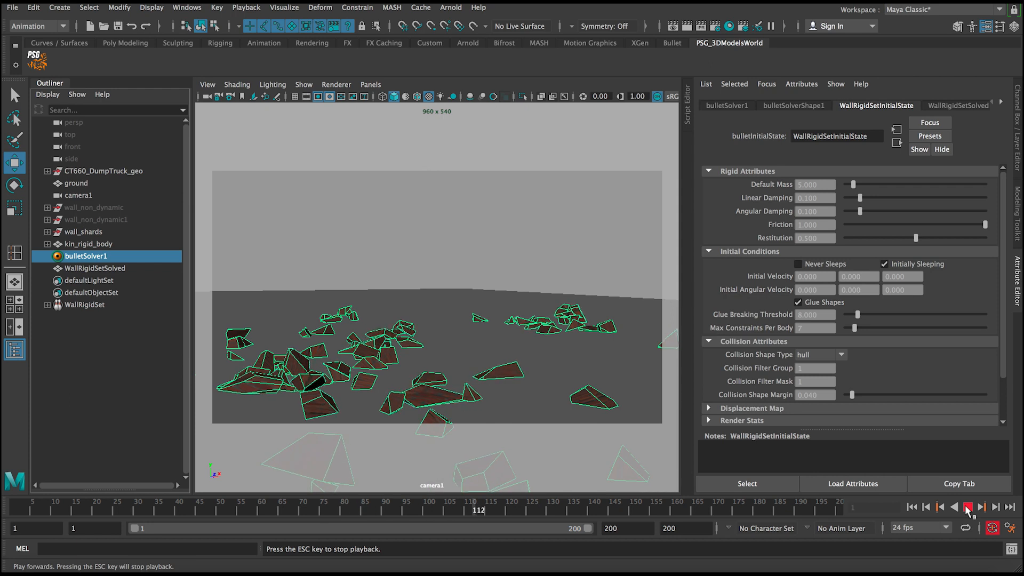
pyautogui.click(967, 508)
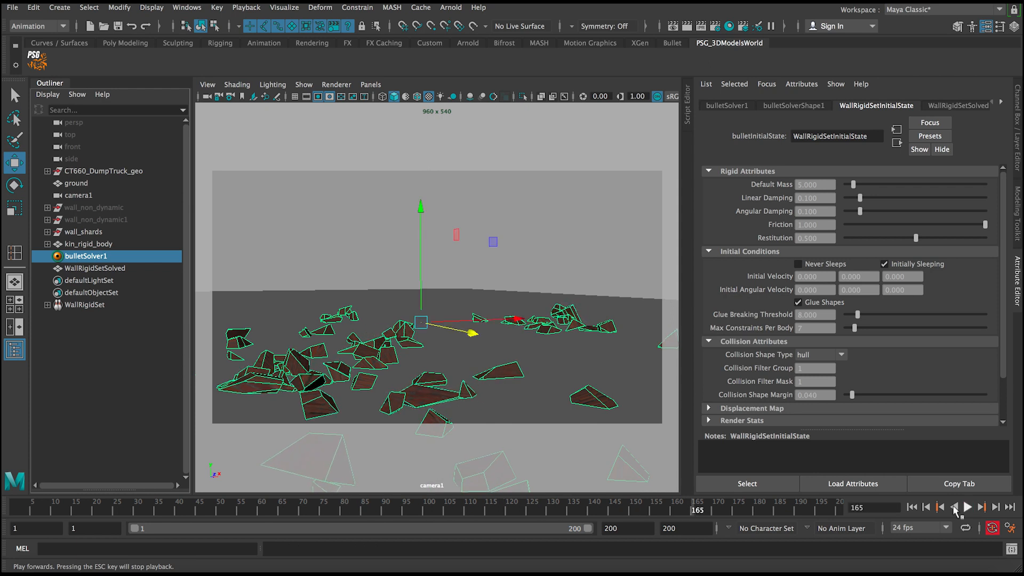
pyautogui.click(912, 508)
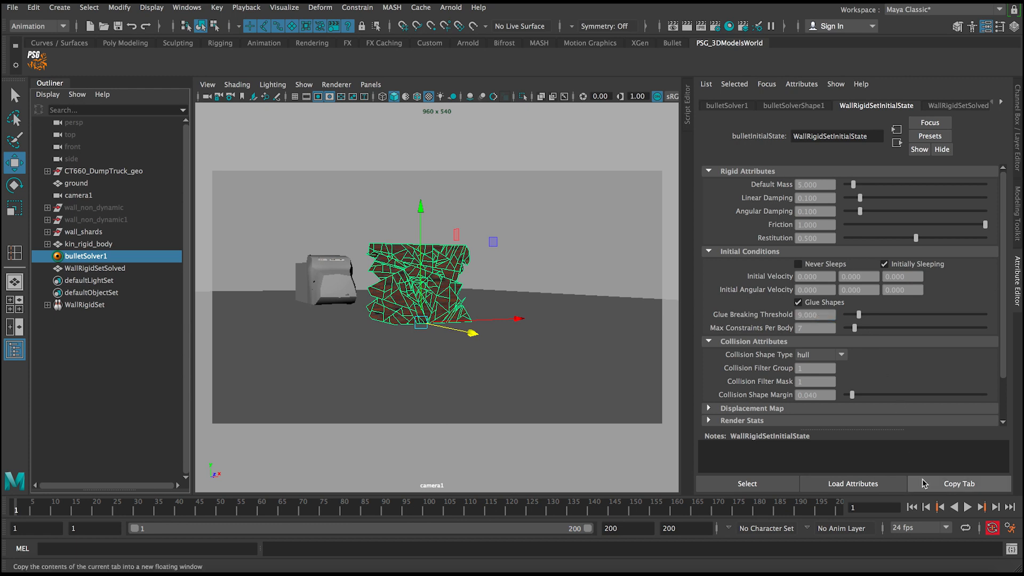
pyautogui.click(967, 508)
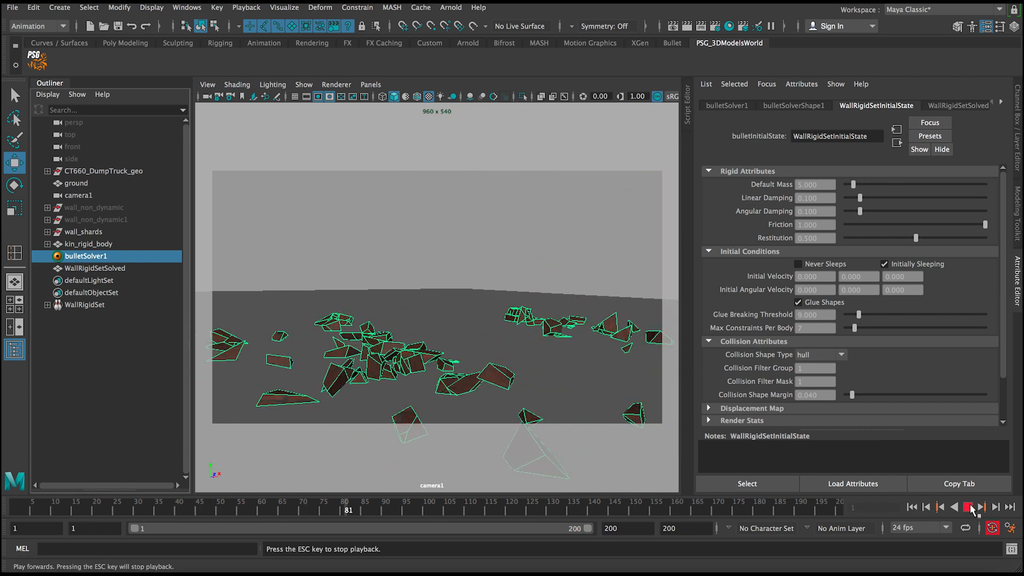
pyautogui.click(970, 508)
pyautogui.click(912, 507)
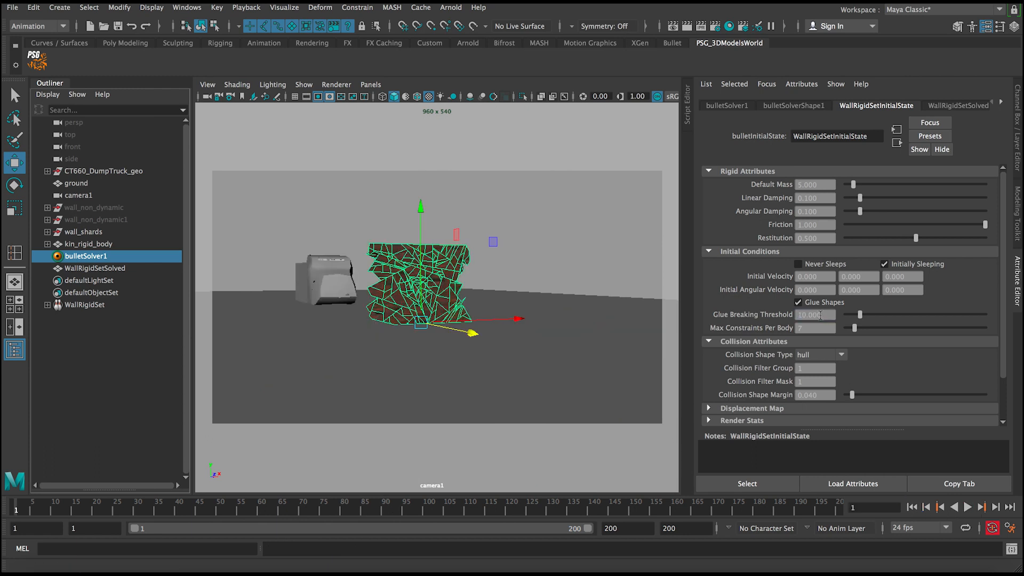
# - Try Glue Breaking Thresholds of 10 and 2 for the wall rigid set, playing the crash simulation with each value
pyautogui.click(967, 508)
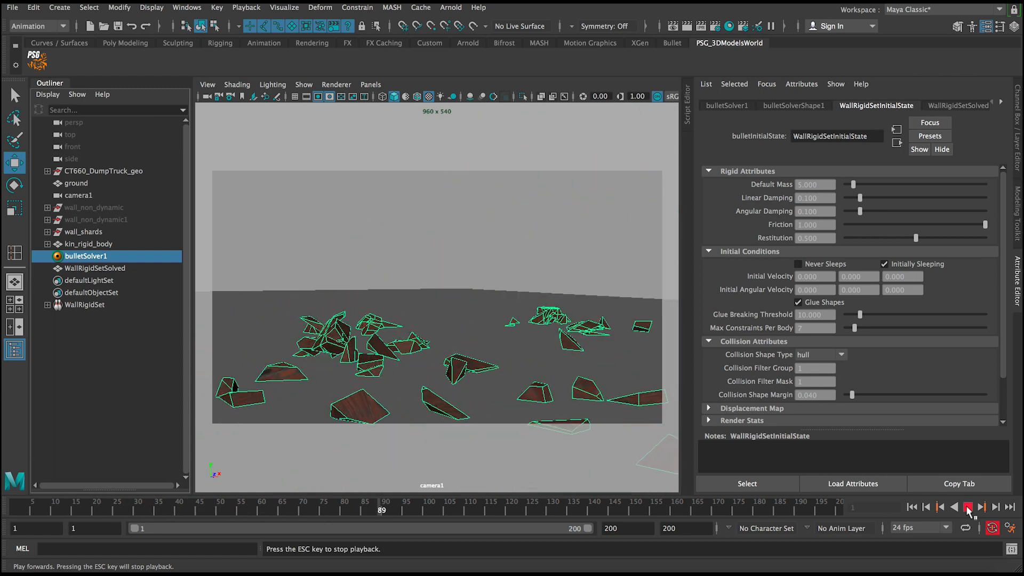
pyautogui.click(968, 508)
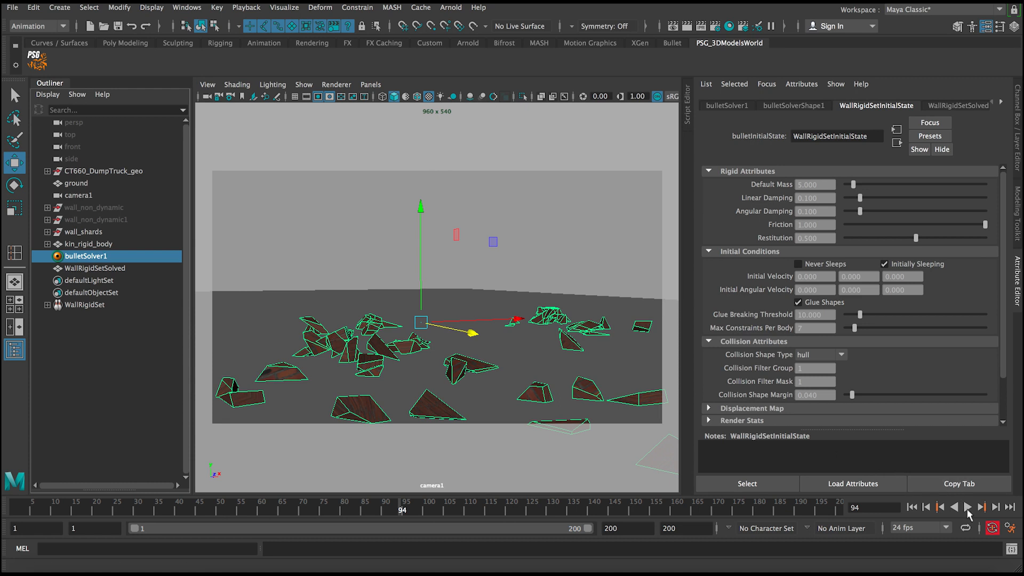
pyautogui.click(967, 509)
pyautogui.click(967, 508)
pyautogui.click(913, 508)
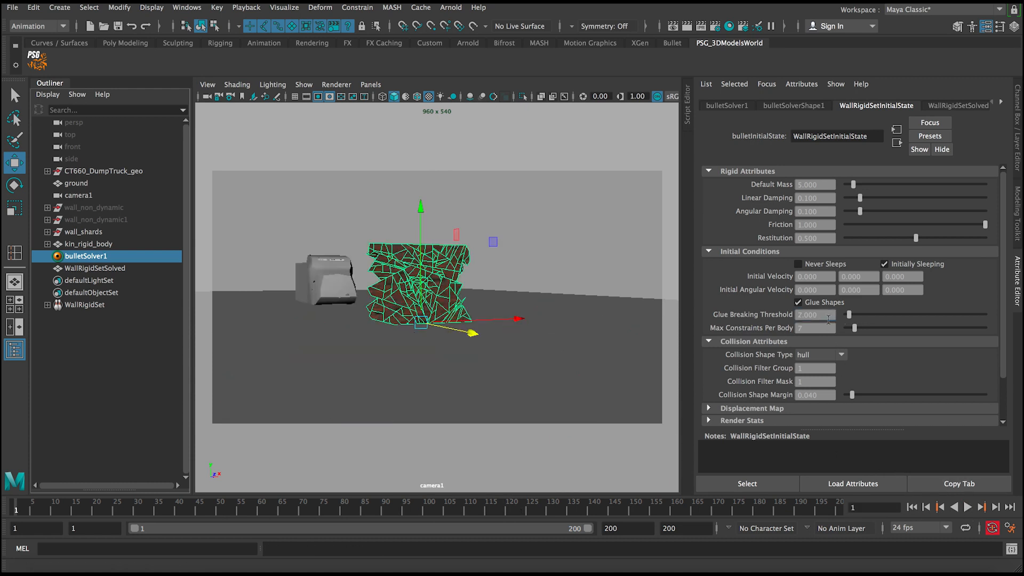
pyautogui.click(968, 507)
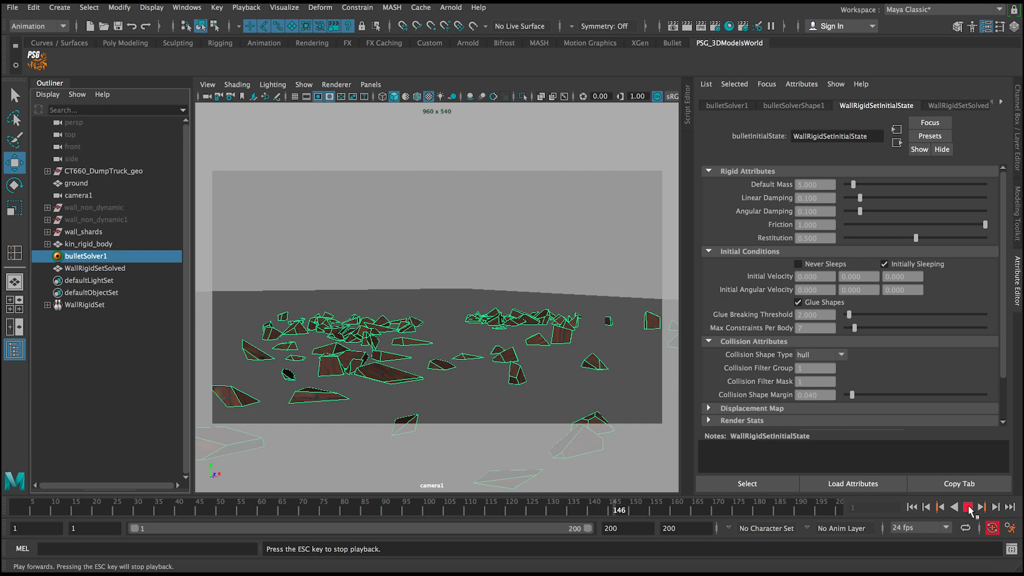
pyautogui.click(969, 508)
pyautogui.click(913, 507)
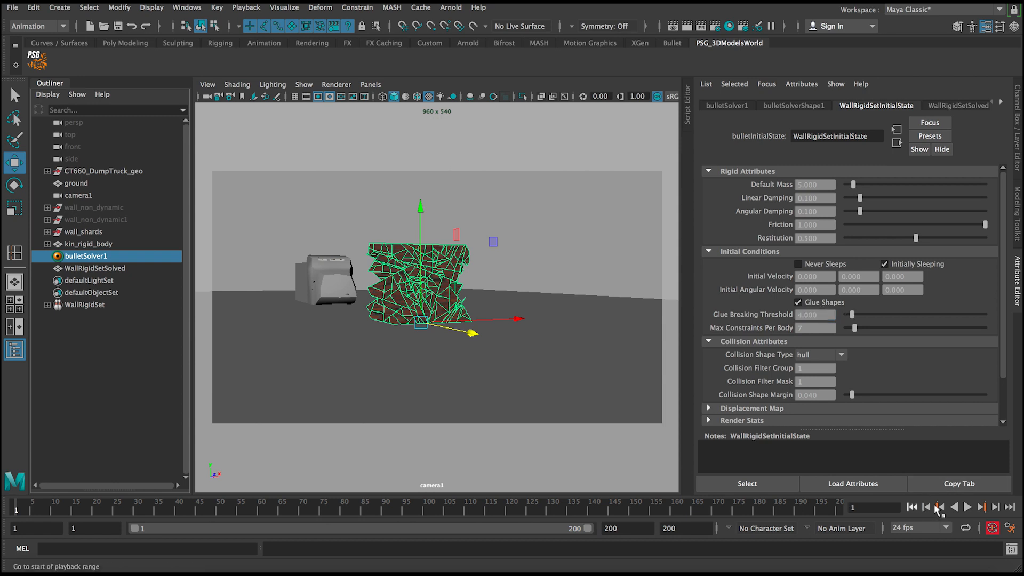
# - Set the Glue Breaking Threshold to 4 and Friction to 0.765, playing the crash simulation after each change
pyautogui.click(967, 508)
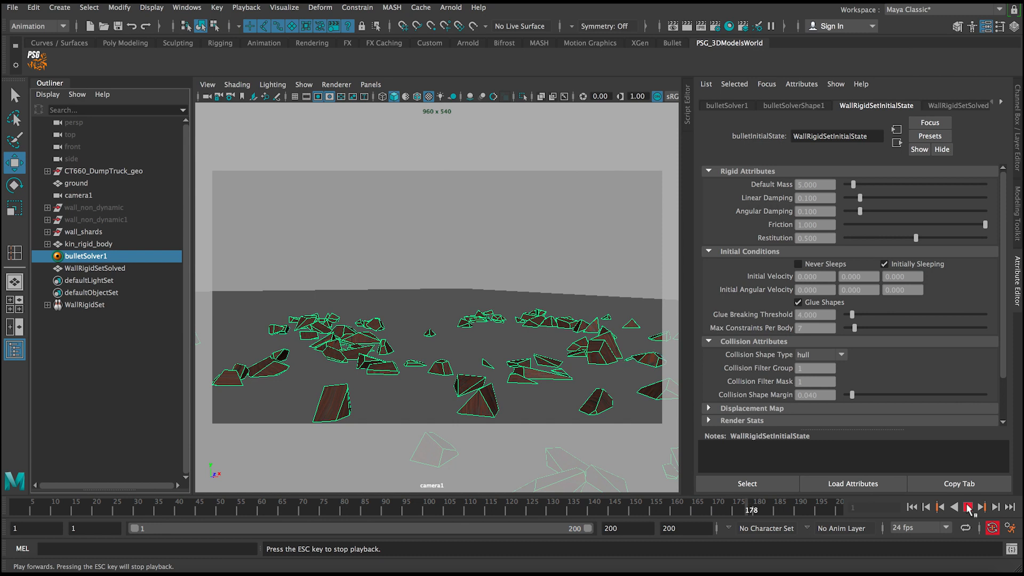
pyautogui.click(968, 508)
pyautogui.click(912, 507)
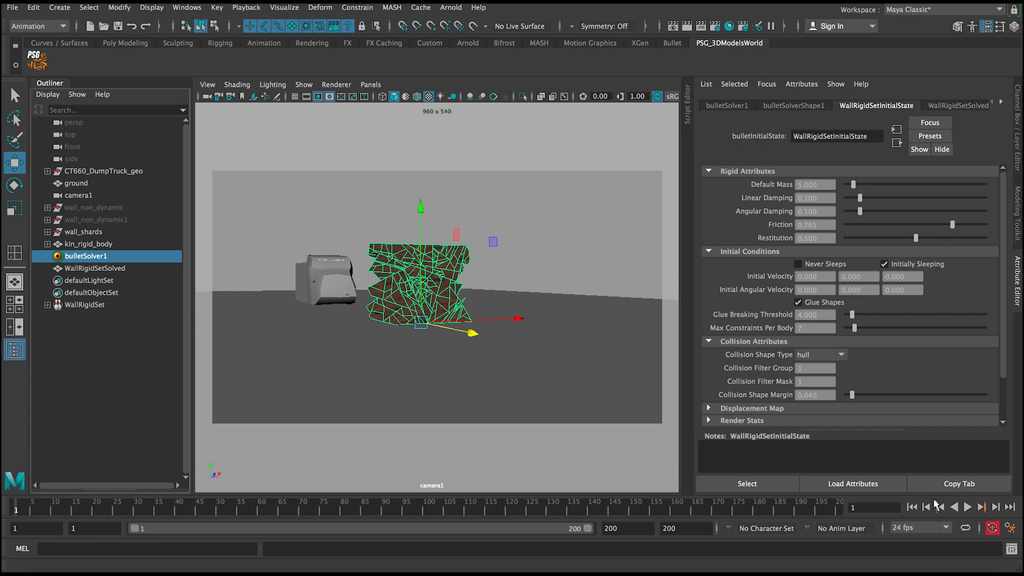
pyautogui.click(968, 508)
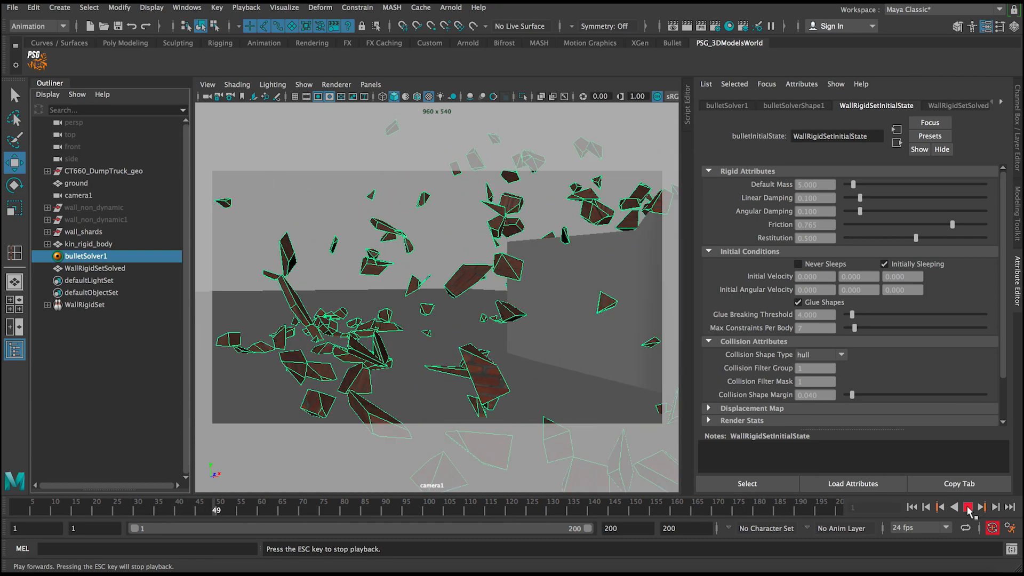
pyautogui.click(968, 508)
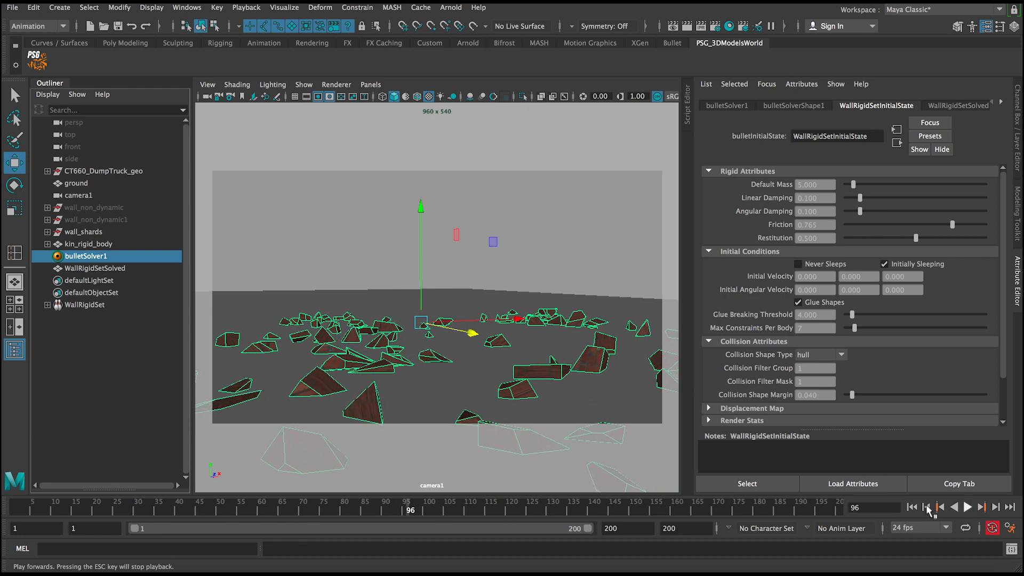
pyautogui.click(912, 508)
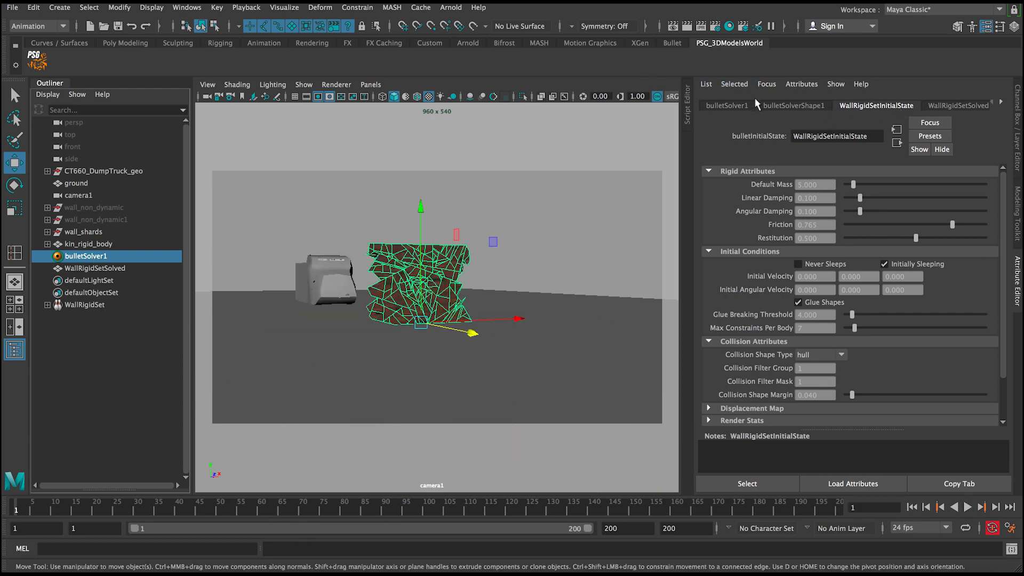
# - Show the bulletSolverShape1 attributes, play the crash simulation, and return to the first frame
pyautogui.click(788, 106)
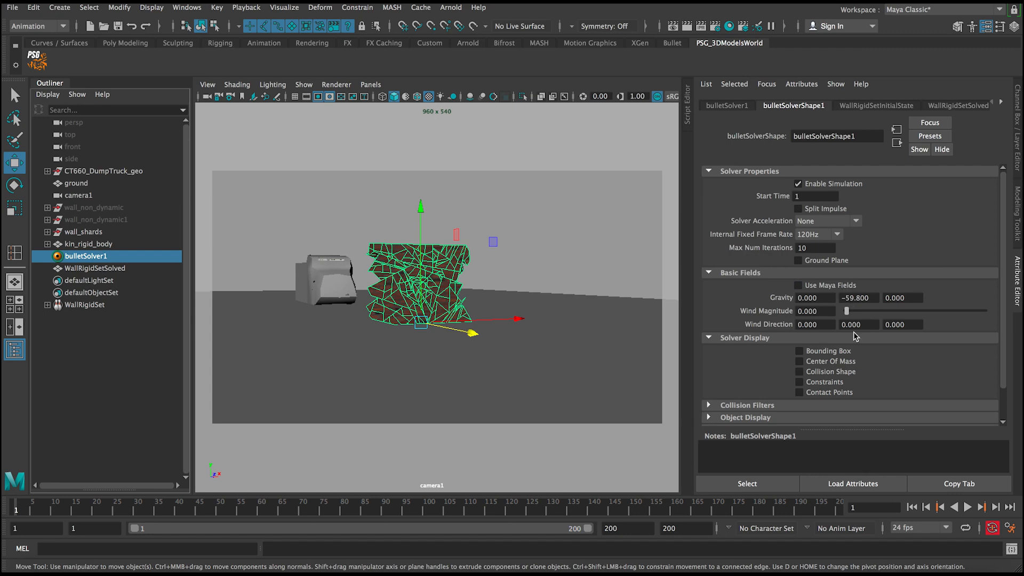
pyautogui.click(967, 508)
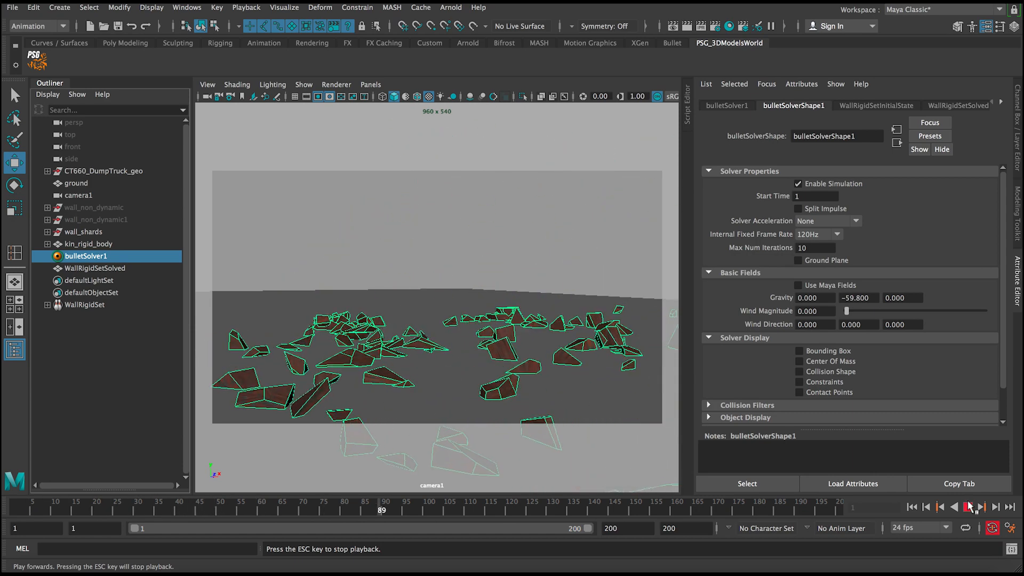
pyautogui.click(968, 508)
pyautogui.click(913, 508)
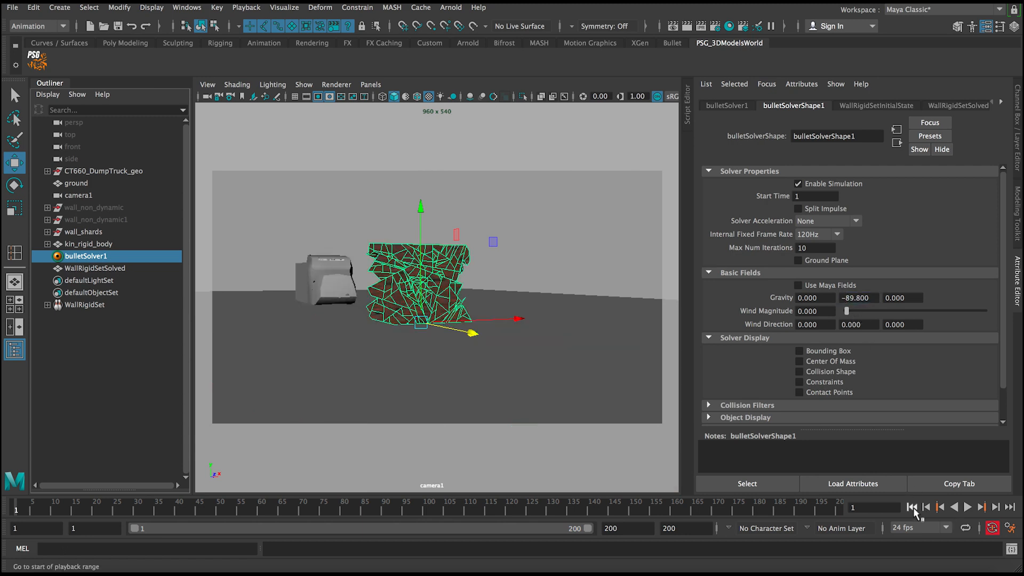
# - Try a vertical solver gravity of -89.8 and settle on -69.8, playing the crash simulation with each value
pyautogui.click(968, 508)
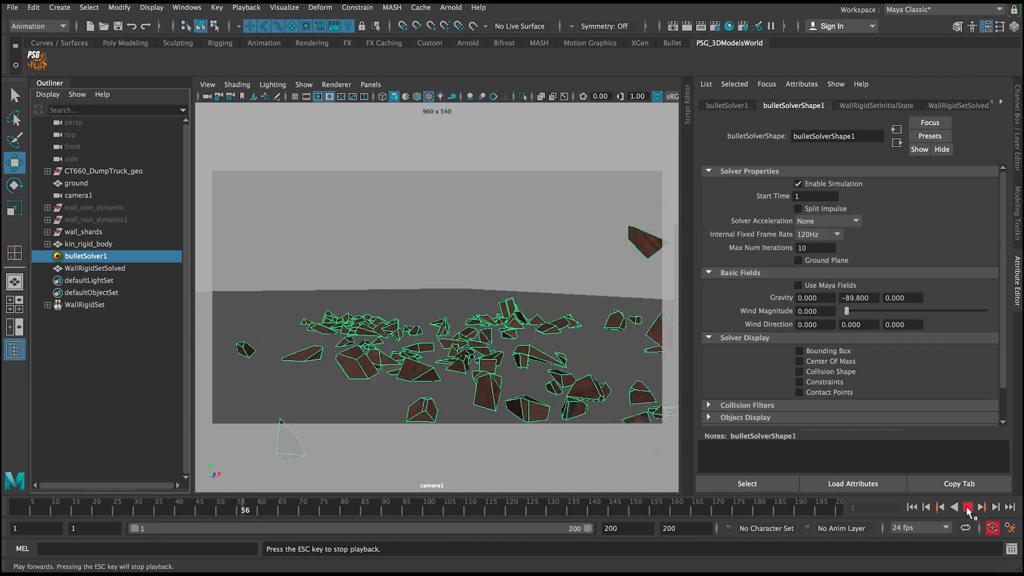
pyautogui.click(968, 508)
pyautogui.click(913, 507)
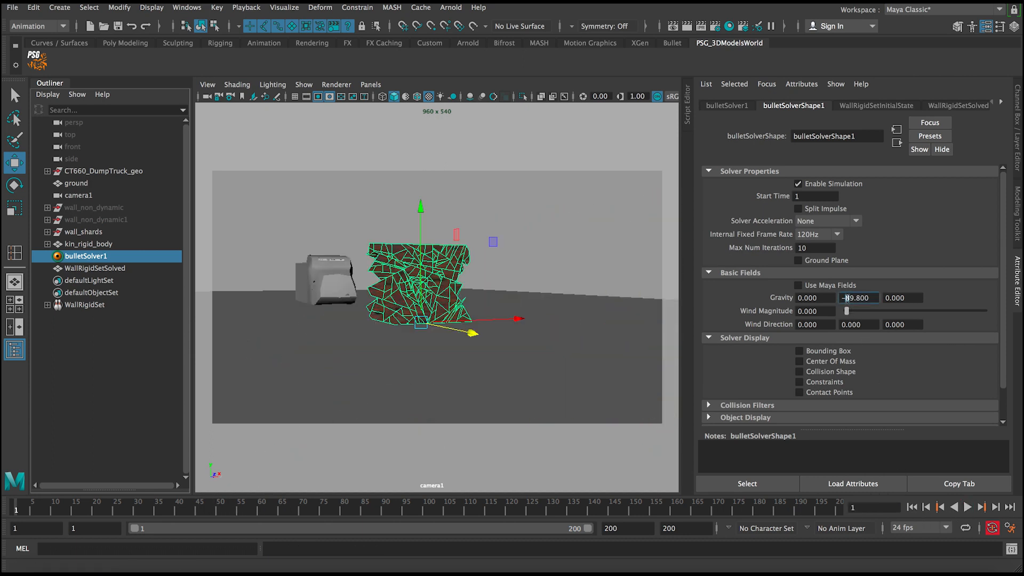
pyautogui.click(968, 507)
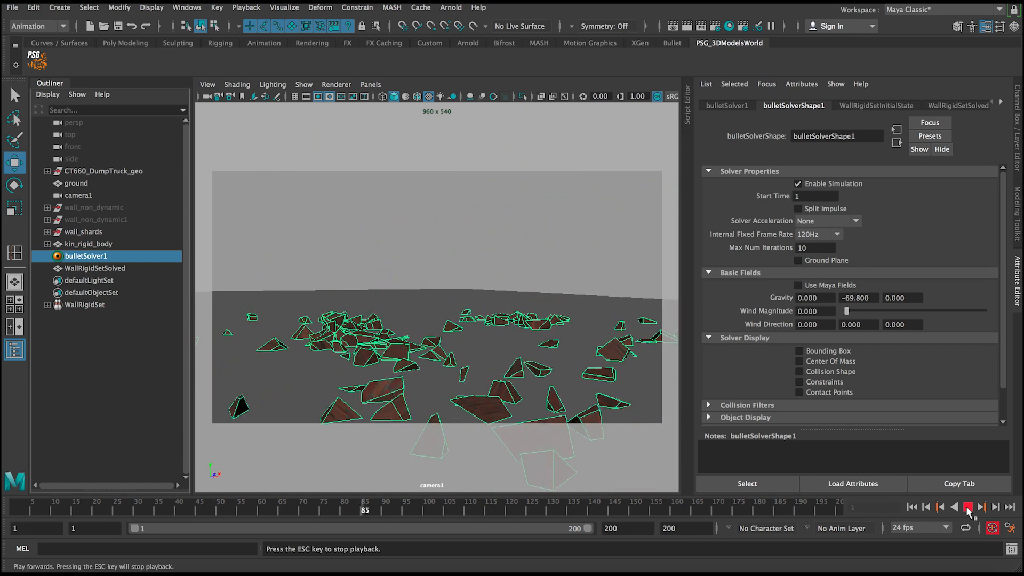
pyautogui.click(968, 507)
pyautogui.click(911, 508)
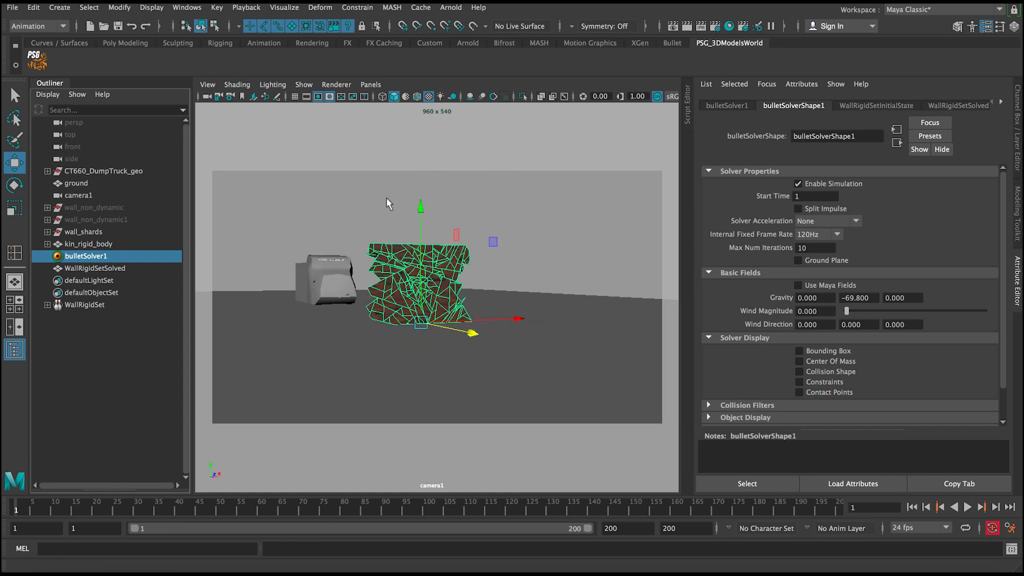
# - Turn on Visibility for both wall_non_dynamic and wall_non_dynamic1
pyautogui.press('q')
pyautogui.click(317, 209)
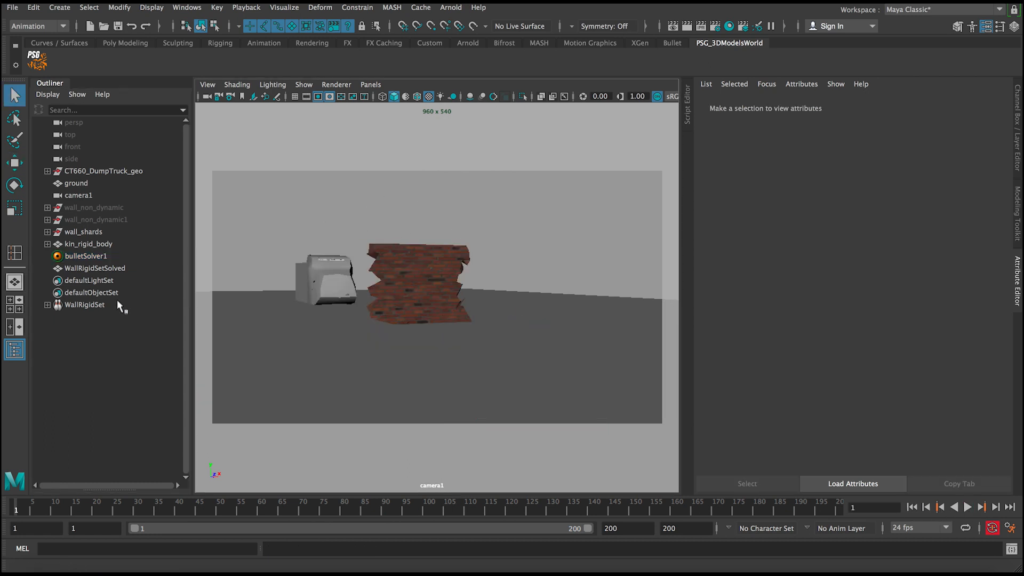
pyautogui.click(87, 220)
pyautogui.keyDown('ctrl'); pyautogui.click(97, 208); pyautogui.keyUp('ctrl')
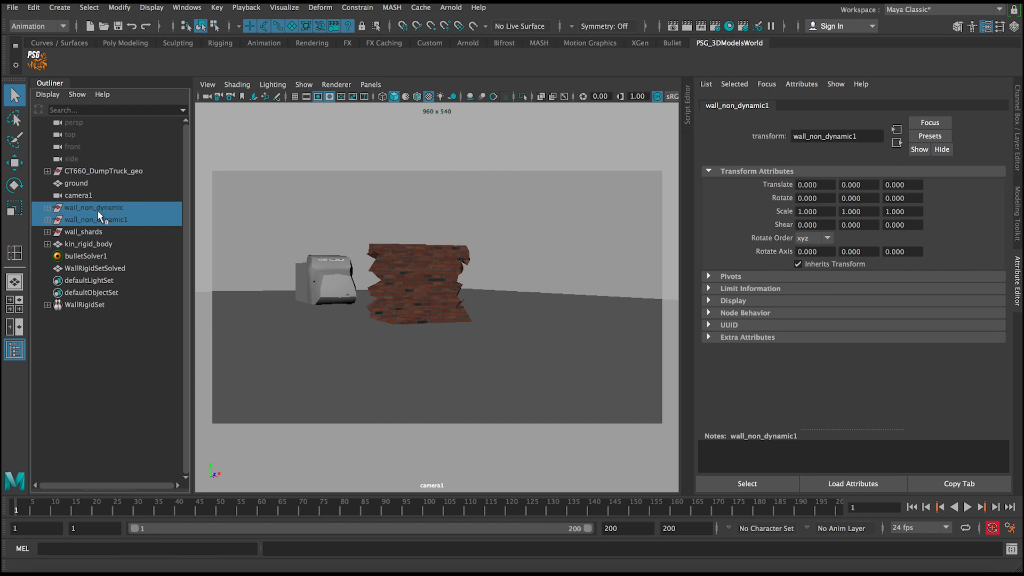
pyautogui.hotkey('ctrl', 'a')
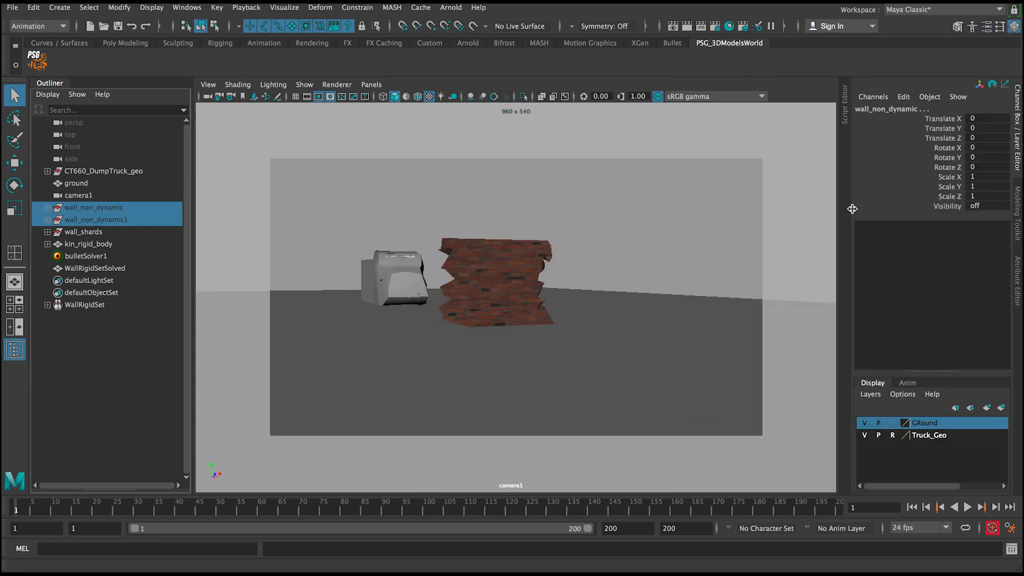
pyautogui.doubleClick(979, 207)
pyautogui.write('1')
pyautogui.press('Return')
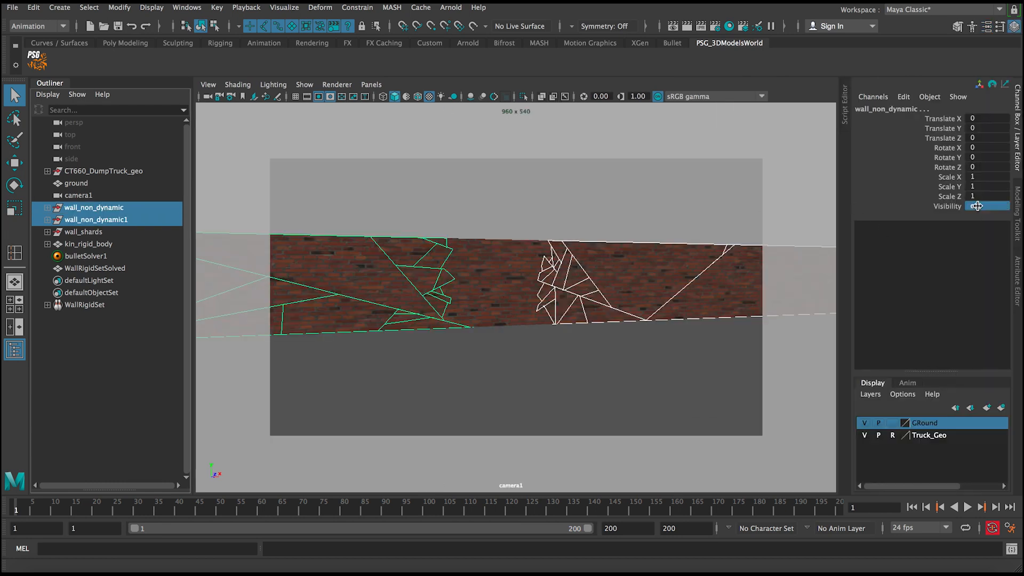
# - Make all pieces inside the wall_non_dynamic group Bullet passive rigid bodies, using reset settings with the Hull collider shape
pyautogui.click(48, 208)
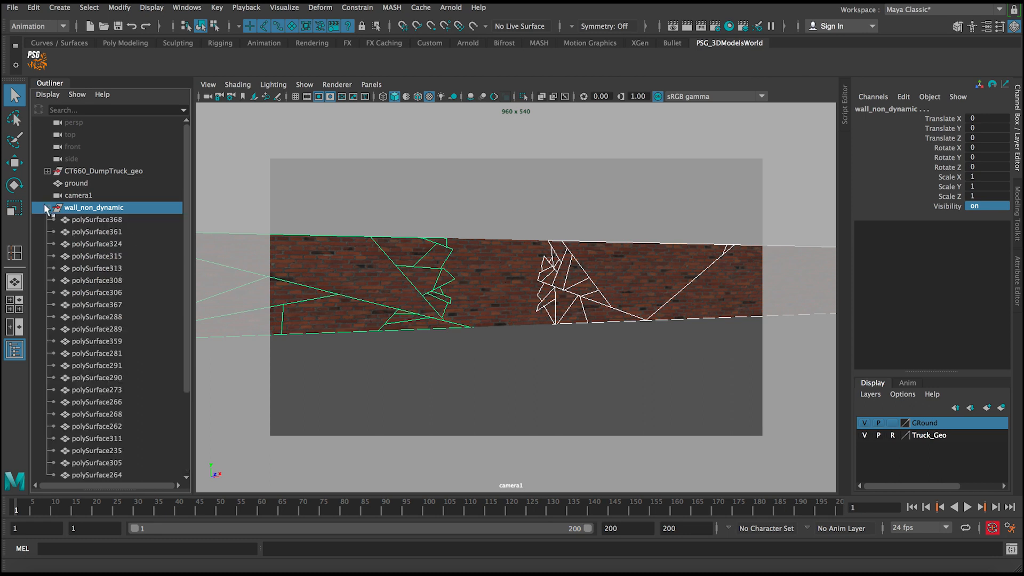
pyautogui.click(97, 221)
pyautogui.moveTo(184, 226); pyautogui.dragTo(185, 315)
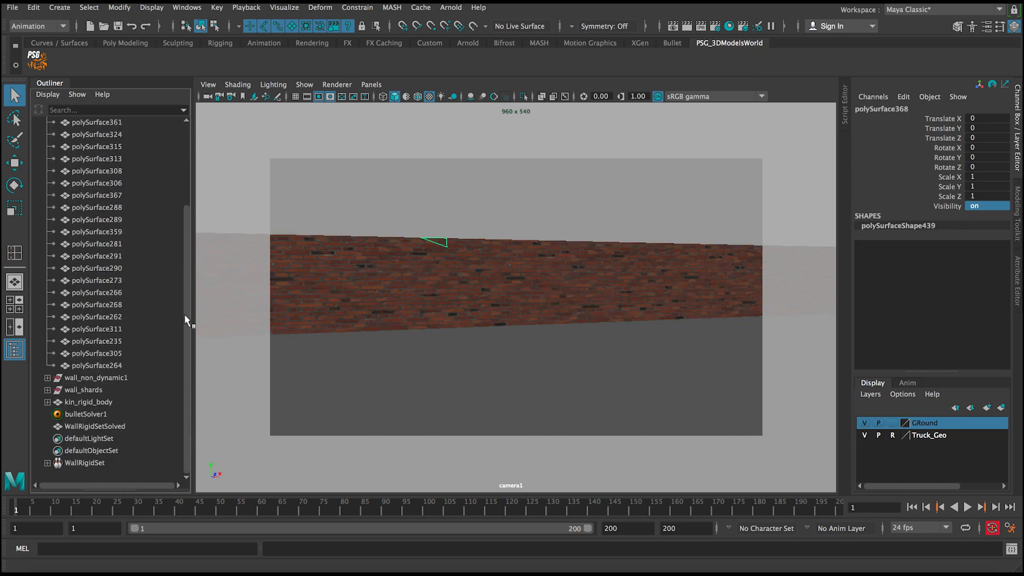
pyautogui.keyDown('shift'); pyautogui.click(139, 360); pyautogui.keyUp('shift')
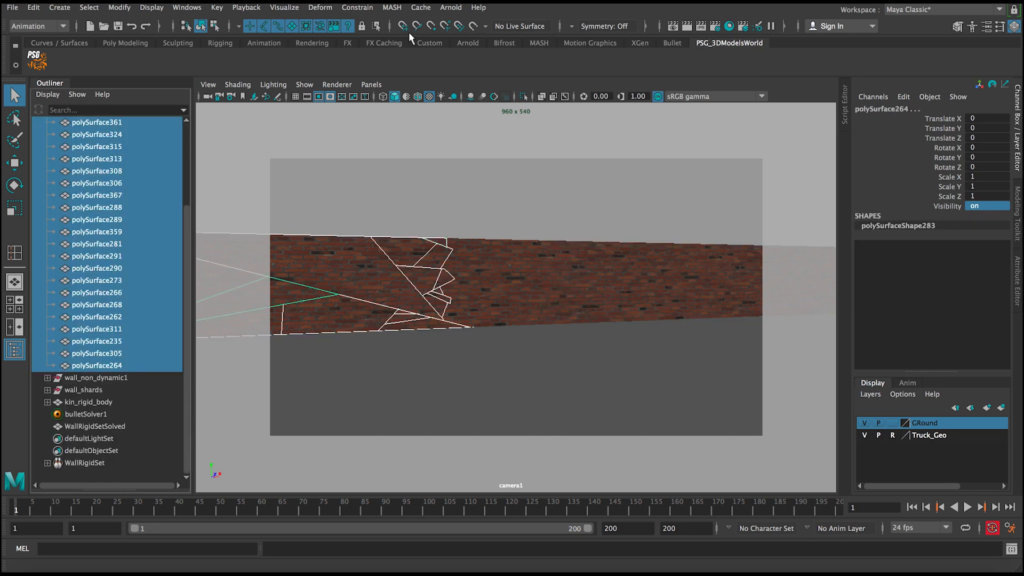
pyautogui.click(38, 26)
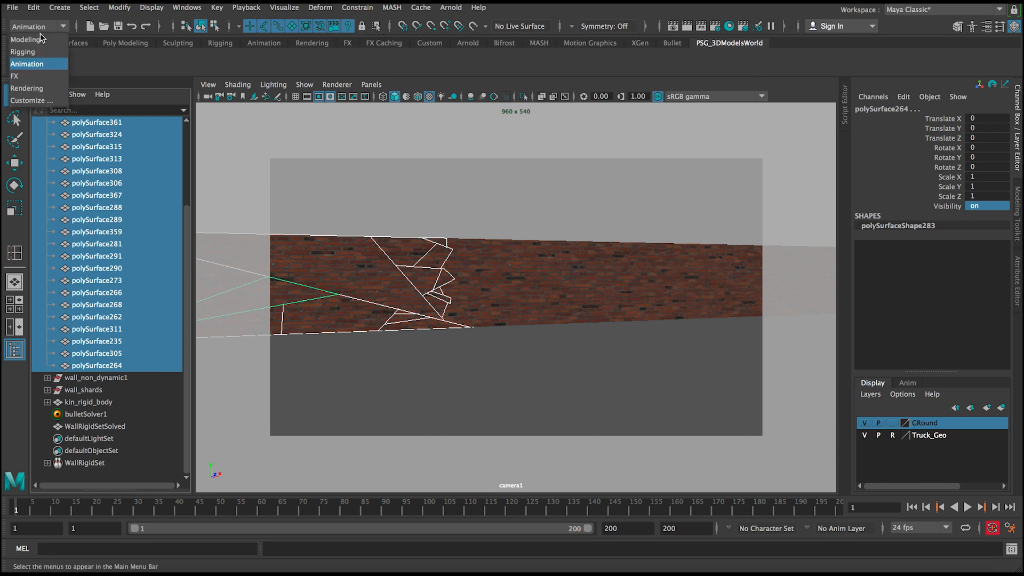
pyautogui.click(35, 77)
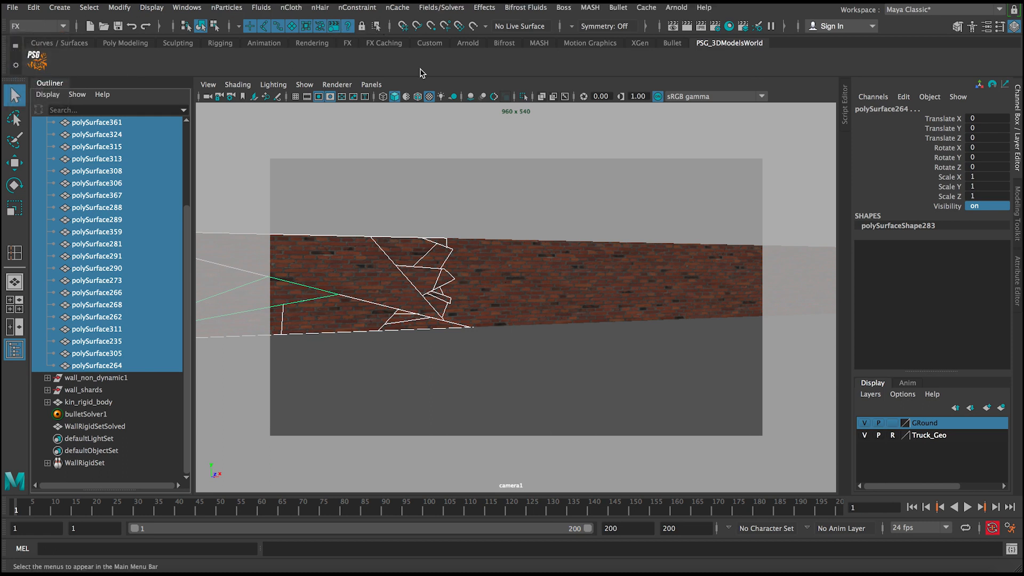
pyautogui.click(616, 12)
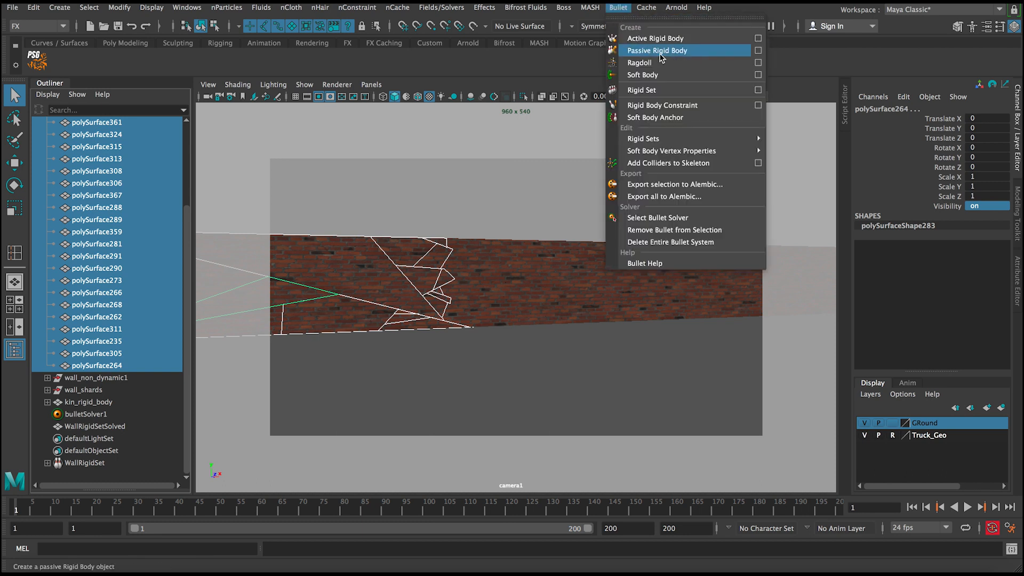
pyautogui.click(758, 51)
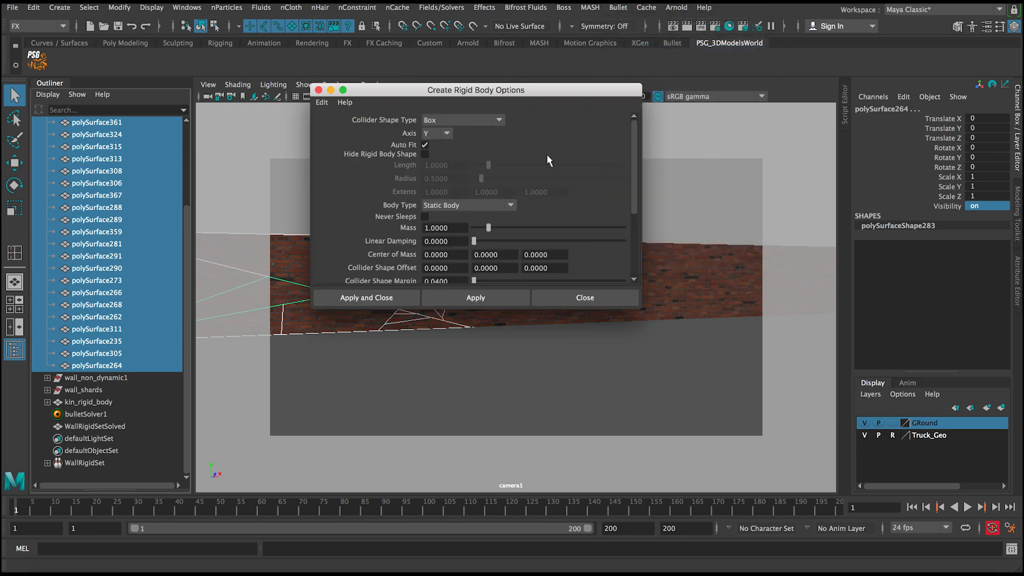
pyautogui.click(324, 103)
pyautogui.click(330, 128)
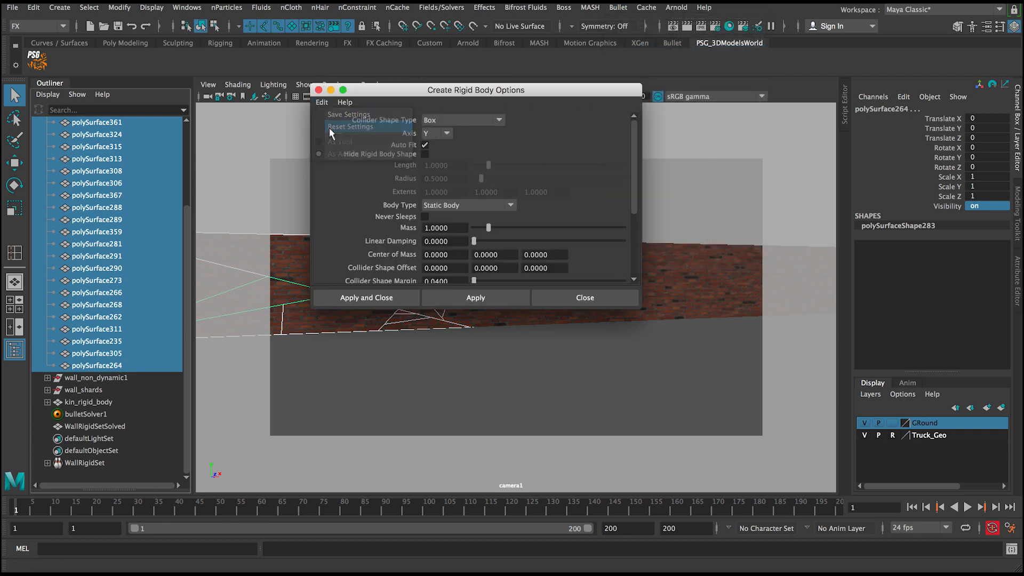
pyautogui.click(443, 121)
pyautogui.click(443, 167)
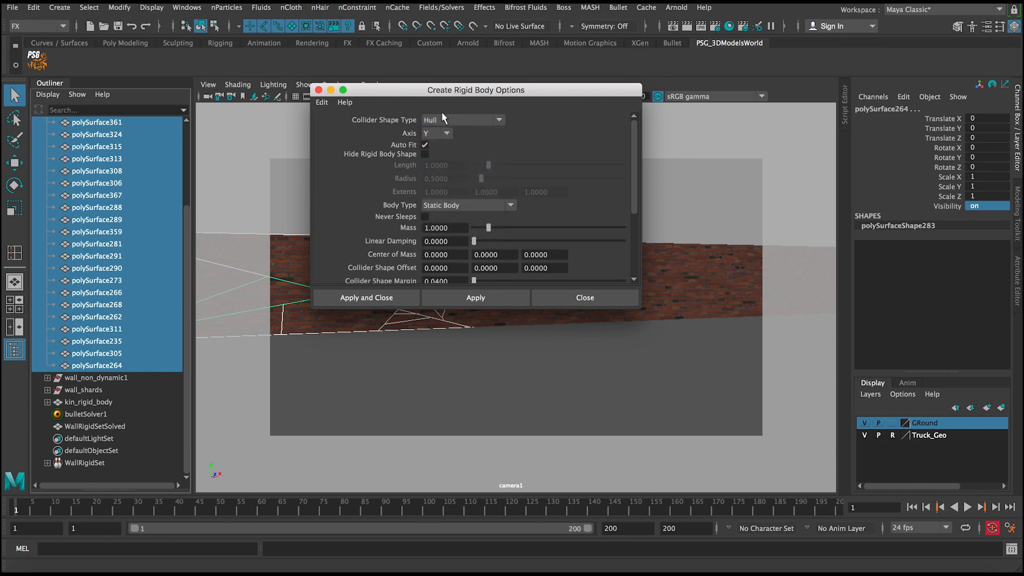
pyautogui.click(382, 296)
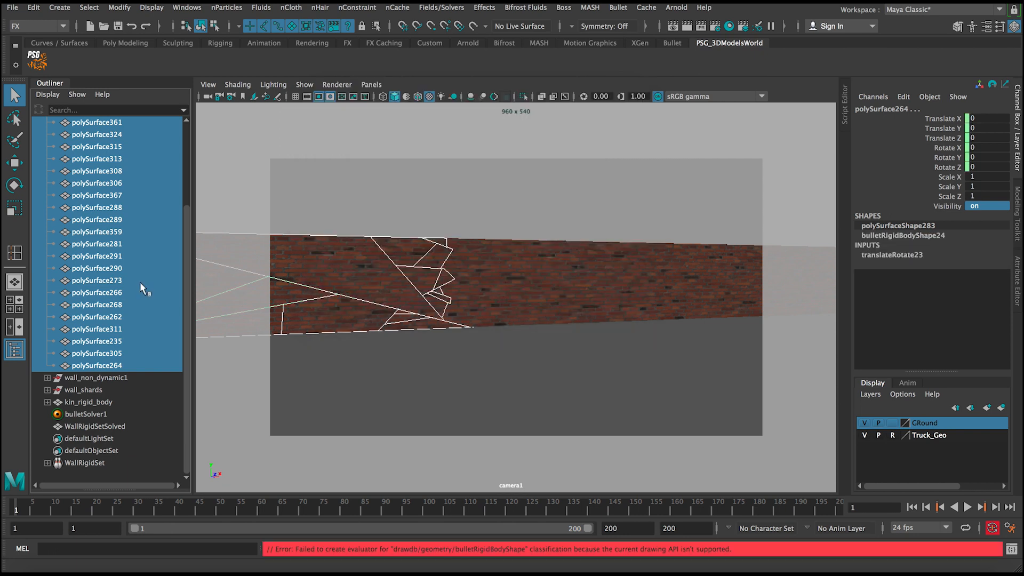
# - Make all pieces inside the wall_non_dynamic1 group Bullet passive rigid bodies with the Hull collider shape, and clear the selection
pyautogui.scroll(3, 183, 226)
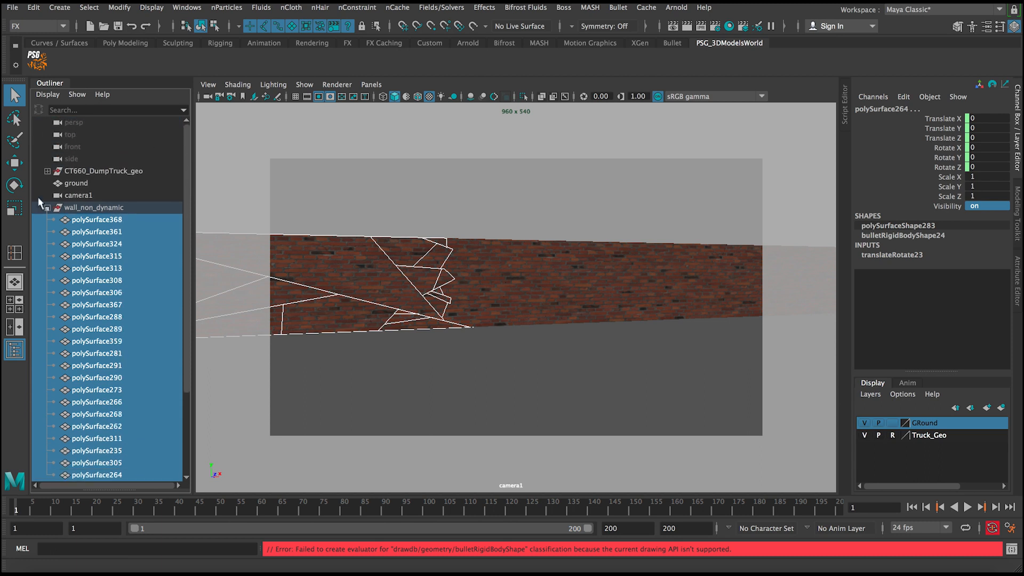
pyautogui.click(46, 207)
pyautogui.click(48, 220)
pyautogui.click(145, 233)
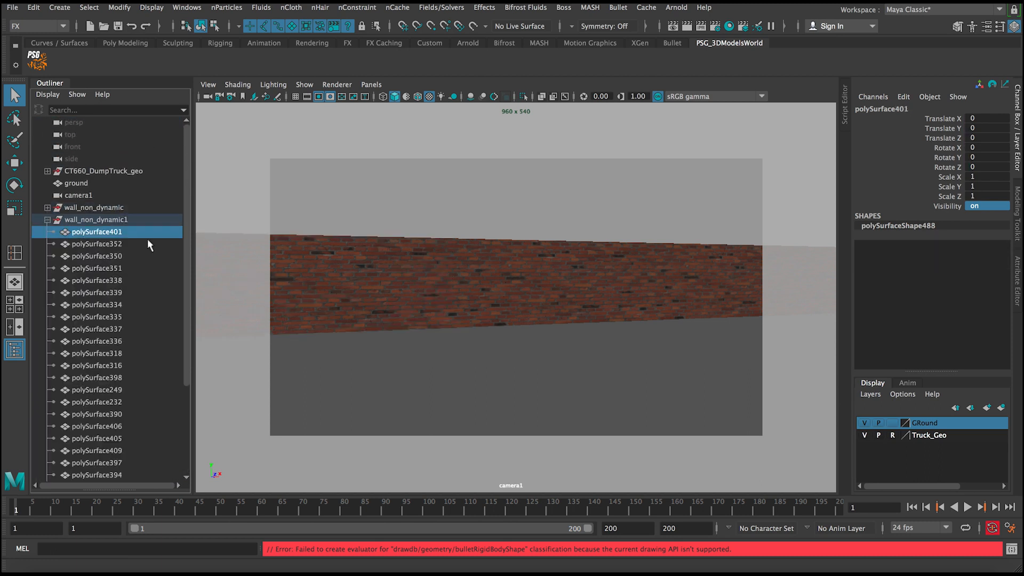
pyautogui.moveTo(184, 238); pyautogui.dragTo(183, 351)
pyautogui.keyDown('shift'); pyautogui.click(126, 376); pyautogui.keyUp('shift')
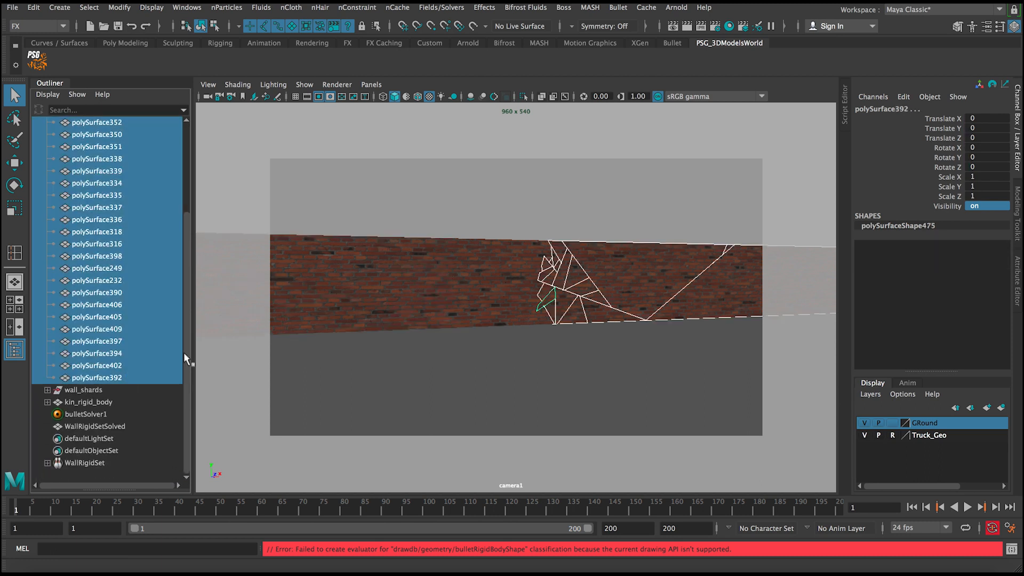
pyautogui.click(608, 11)
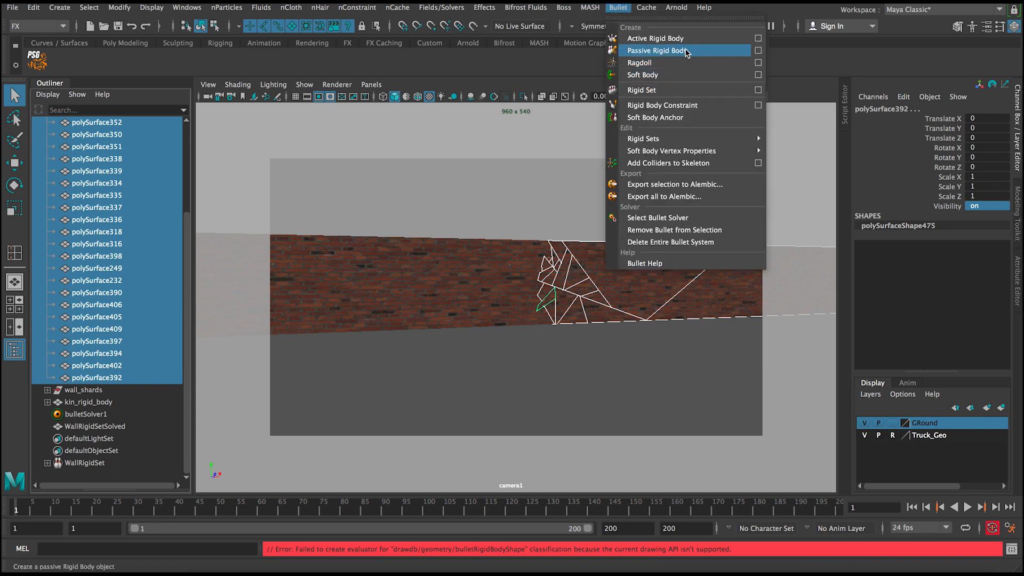
pyautogui.click(758, 50)
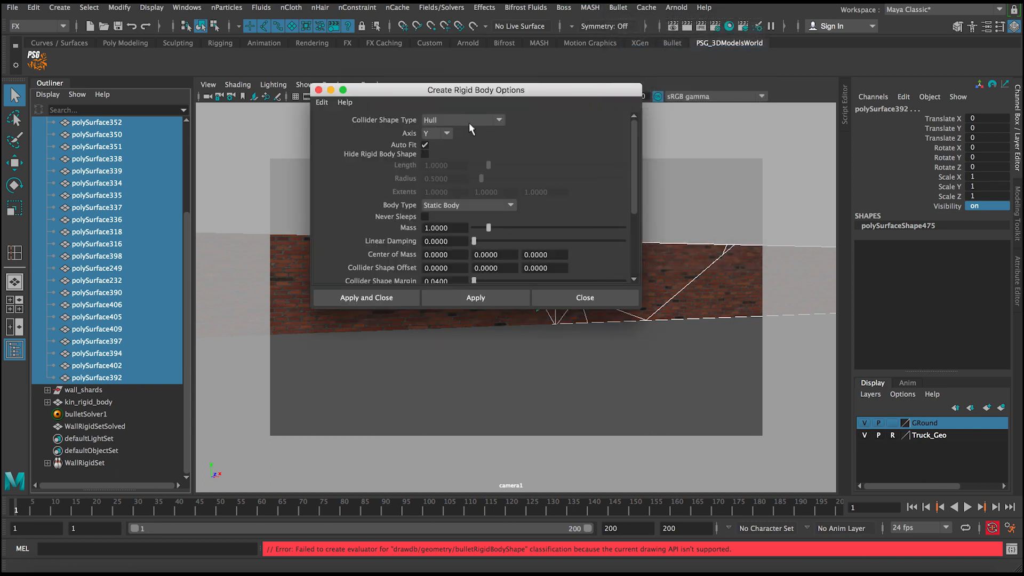
pyautogui.click(374, 297)
pyautogui.click(546, 274)
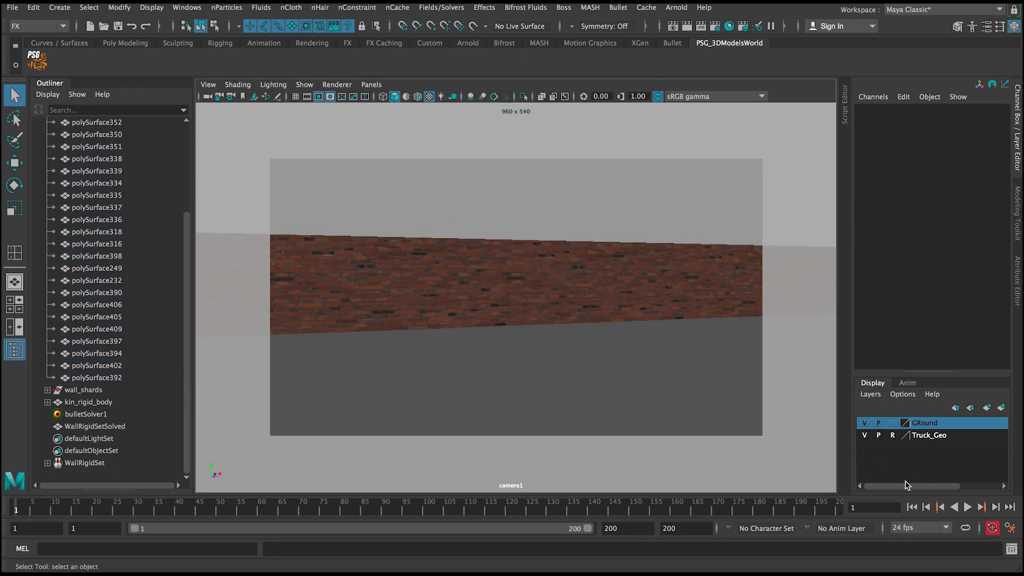
# - Play the crash simulation with the full wall from the first frame and scrub it to frame 45
pyautogui.click(968, 507)
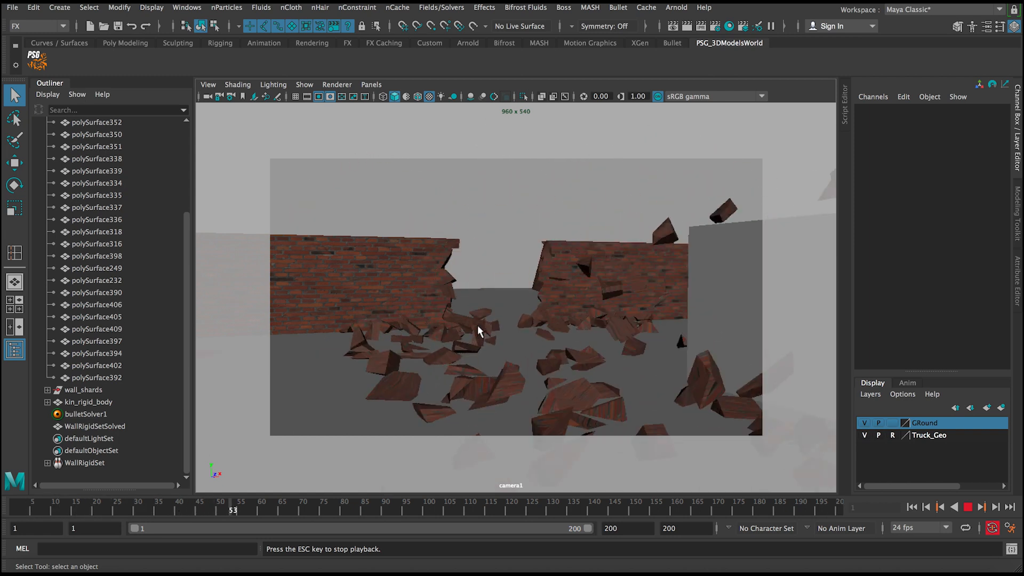
pyautogui.press('Escape')
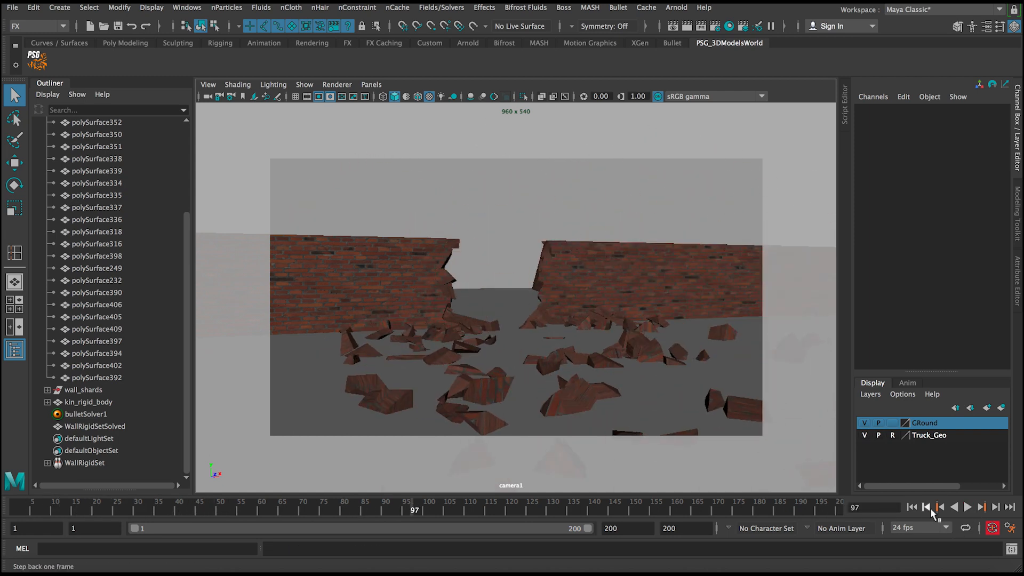
pyautogui.click(912, 507)
pyautogui.moveTo(36, 508); pyautogui.dragTo(197, 508)
# - Hide the kin_rigid_body collision mesh by turning its Visibility off, and clear the selection
pyautogui.click(610, 262)
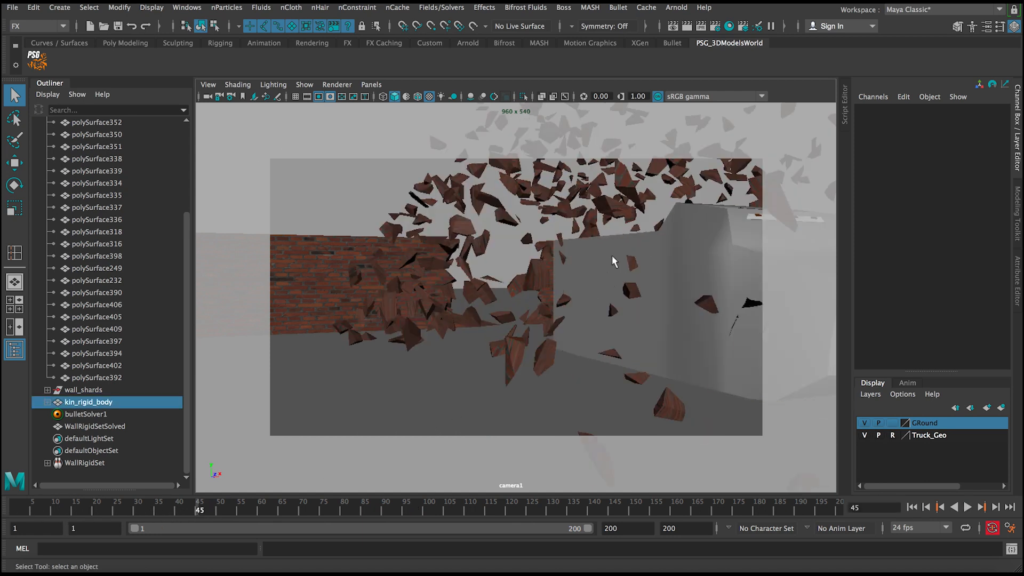
pyautogui.click(952, 209)
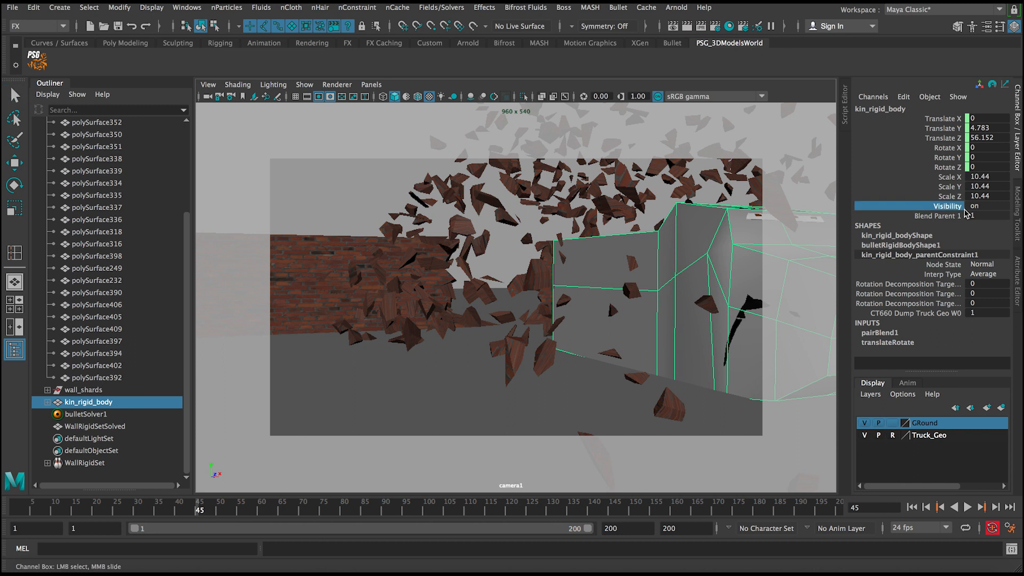
pyautogui.doubleClick(986, 207)
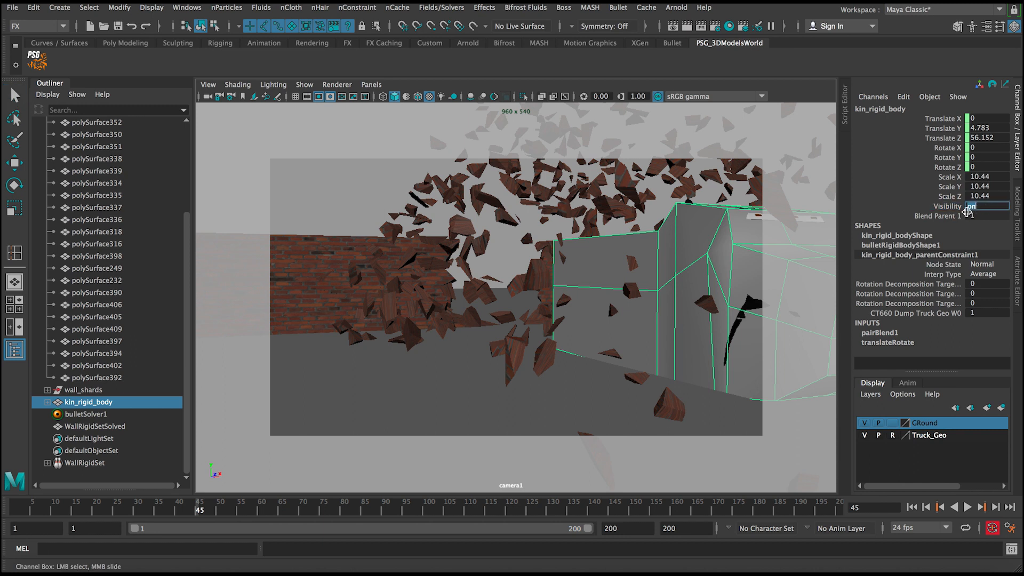
pyautogui.write('0')
pyautogui.press('Return')
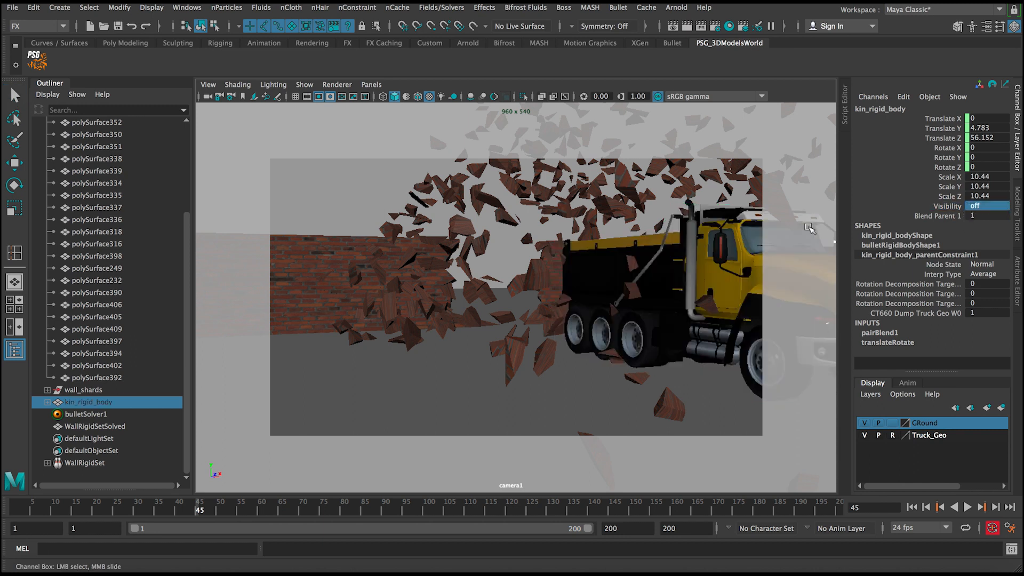
pyautogui.click(385, 195)
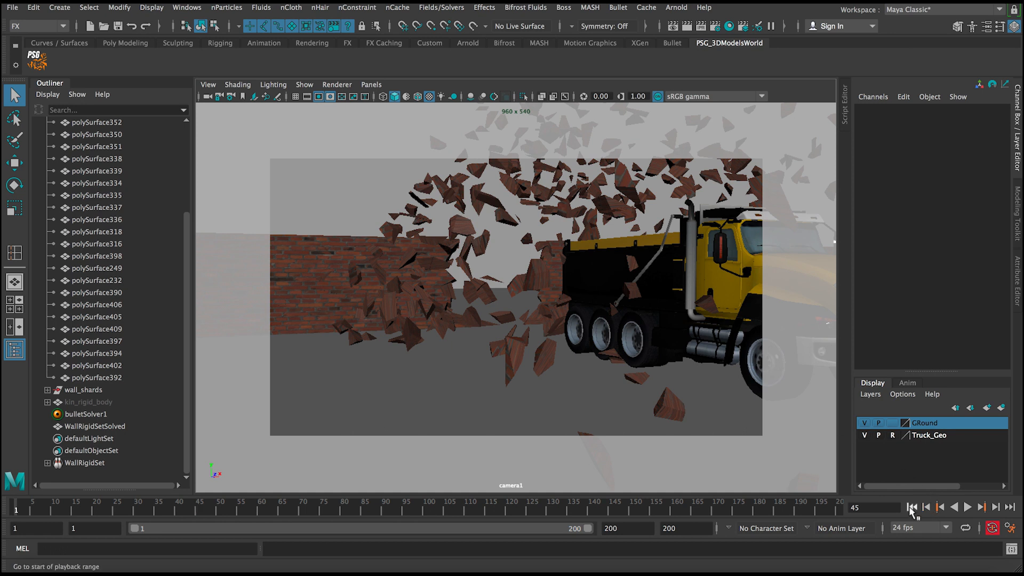
# - Play the crash simulation from the start with the collision mesh hidden, and return to the first frame
pyautogui.click(912, 507)
pyautogui.click(967, 507)
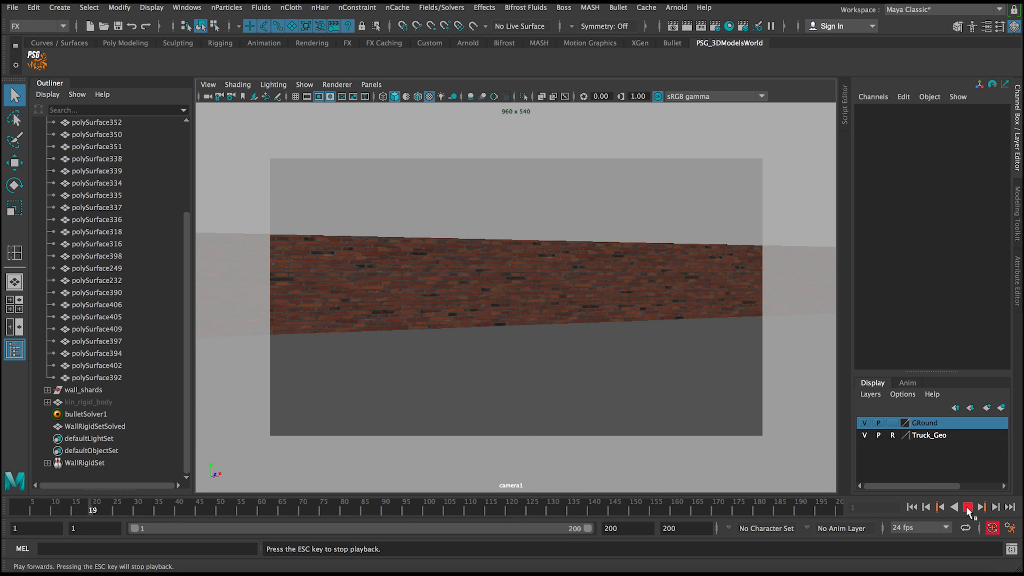
pyautogui.click(969, 508)
pyautogui.click(912, 508)
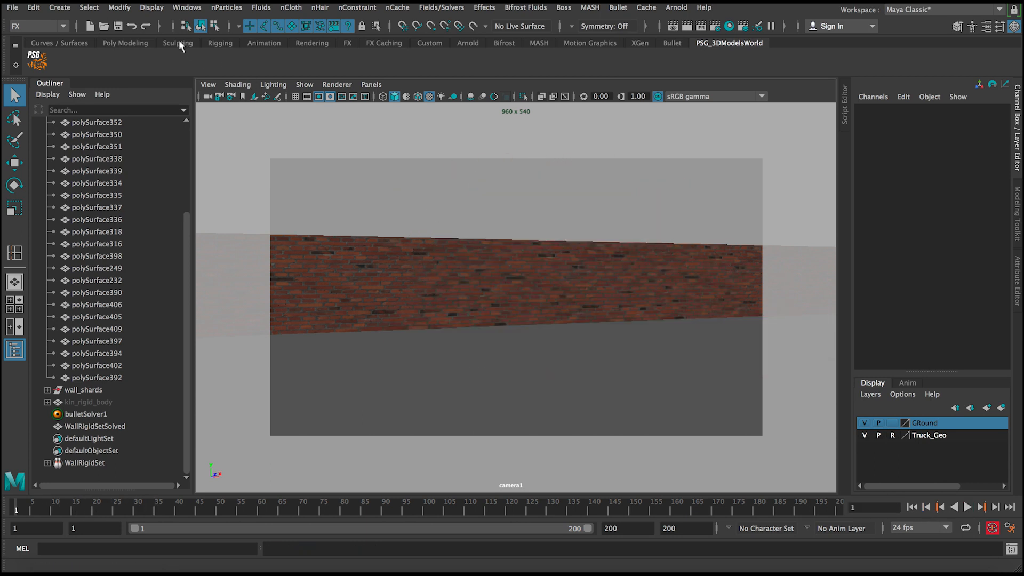
# - Save the scene and create a playblast of the crash through camera1
pyautogui.click(118, 26)
pyautogui.rightClick(524, 510)
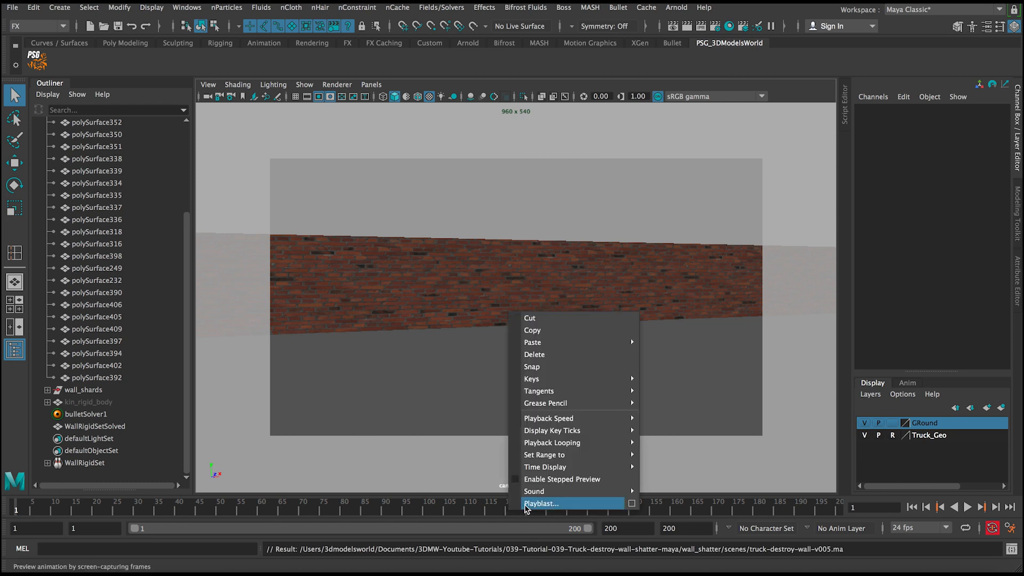
pyautogui.click(525, 505)
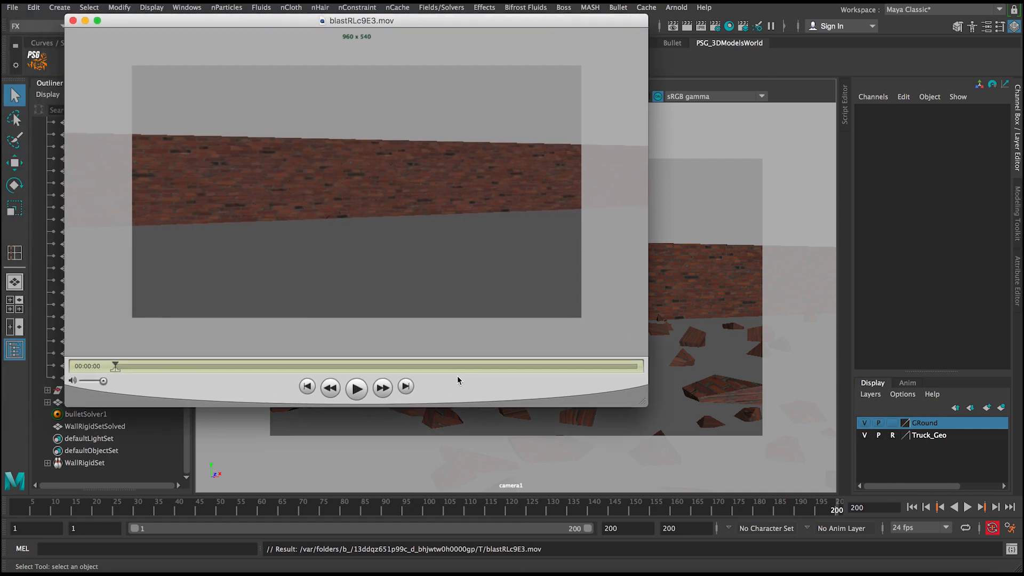
# - Play the playblast movie and scrub around the moment the truck breaks through the wall
pyautogui.click(361, 389)
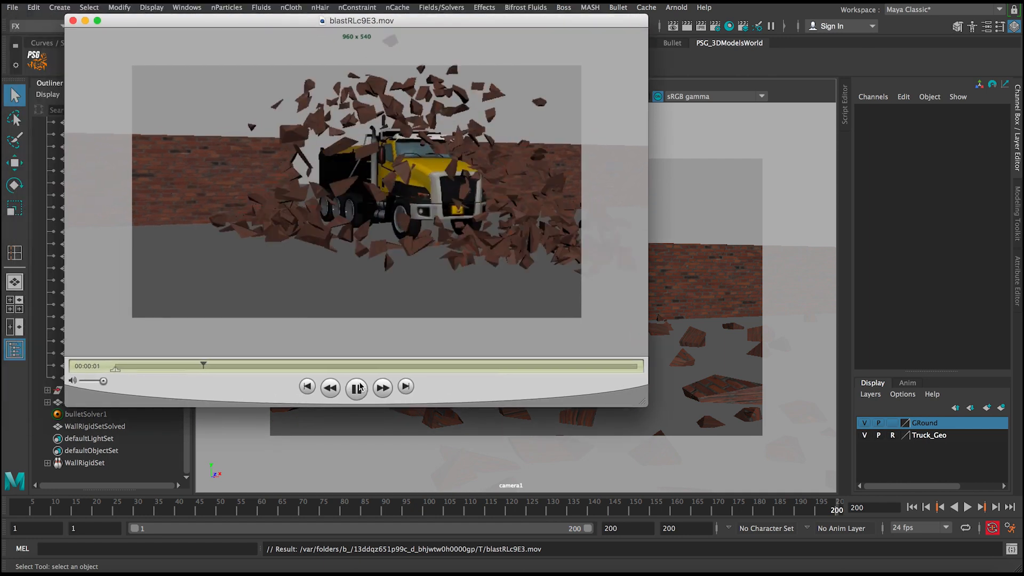
pyautogui.click(360, 388)
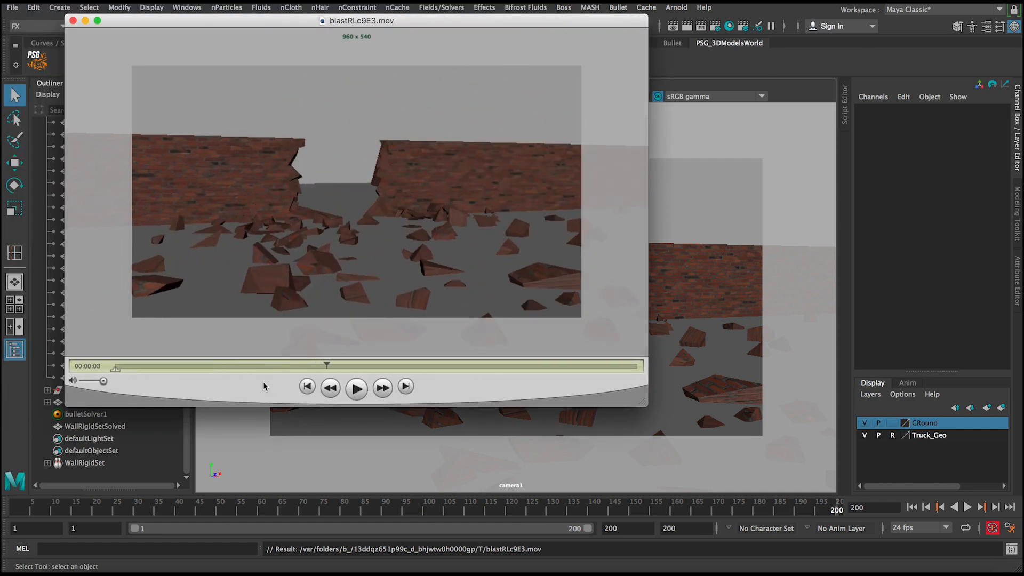
pyautogui.moveTo(164, 372); pyautogui.dragTo(184, 368)
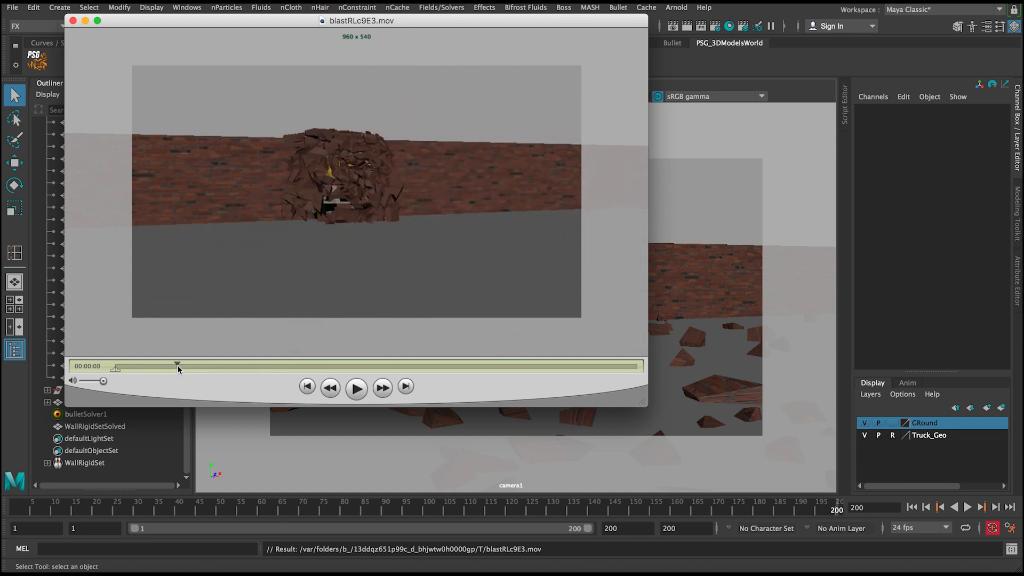
pyautogui.moveTo(187, 368)
pyautogui.mouseDown()
pyautogui.moveTo(238, 365)
pyautogui.moveTo(166, 365)
pyautogui.moveTo(242, 366)
pyautogui.moveTo(171, 367)
pyautogui.moveTo(186, 366)
pyautogui.mouseUp()
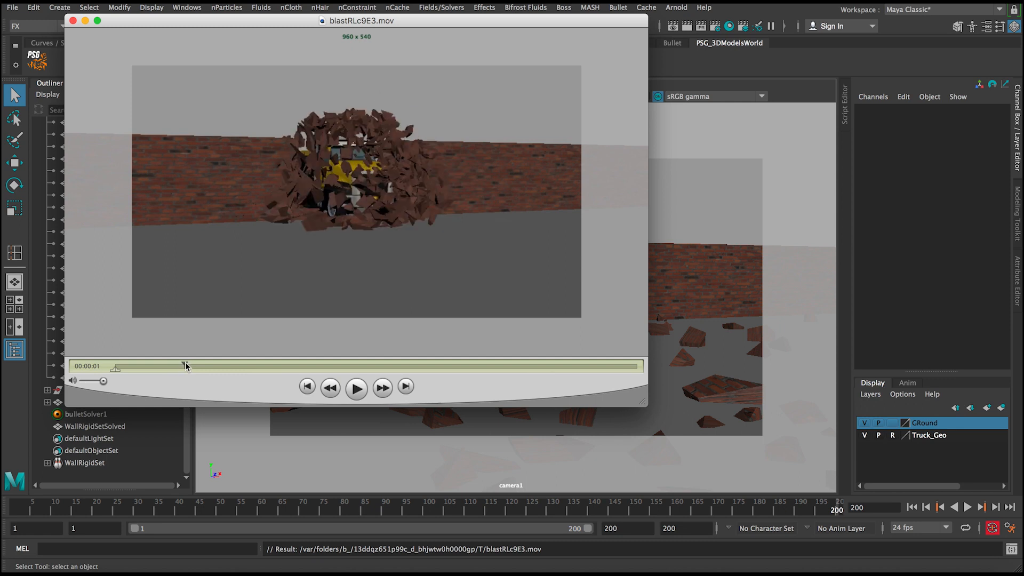
# - Resume the playblast movie, and replay it repeatedly from the beginning to review the truck's crash through the wall
pyautogui.click(361, 392)
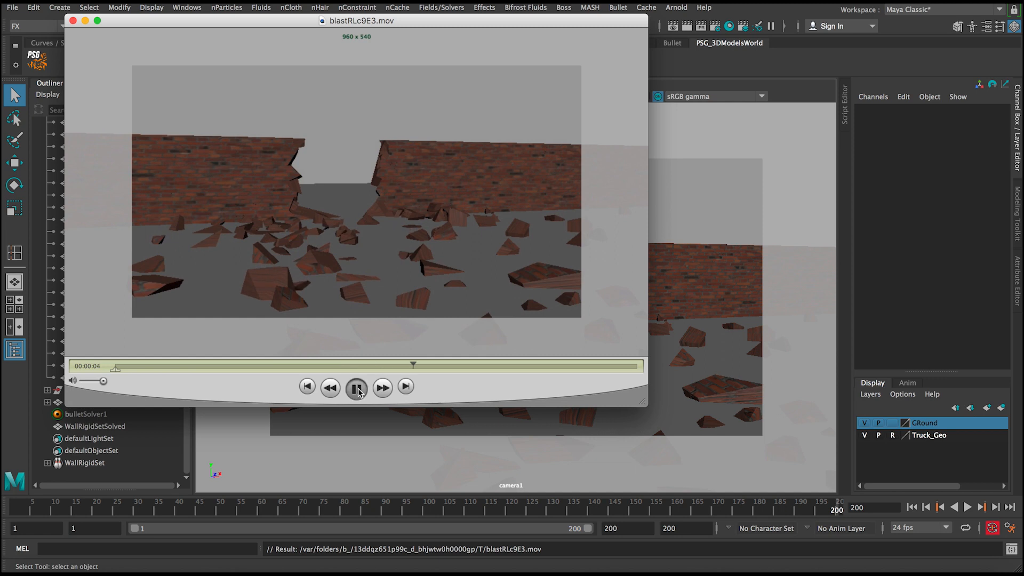
pyautogui.click(357, 391)
pyautogui.click(307, 386)
pyautogui.click(357, 389)
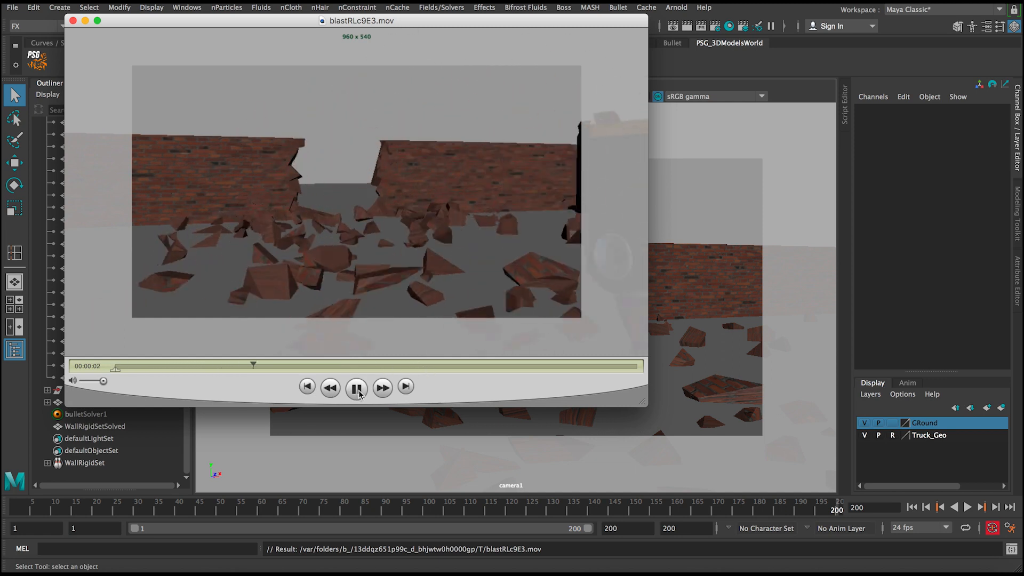
pyautogui.click(356, 389)
pyautogui.click(307, 386)
pyautogui.click(357, 389)
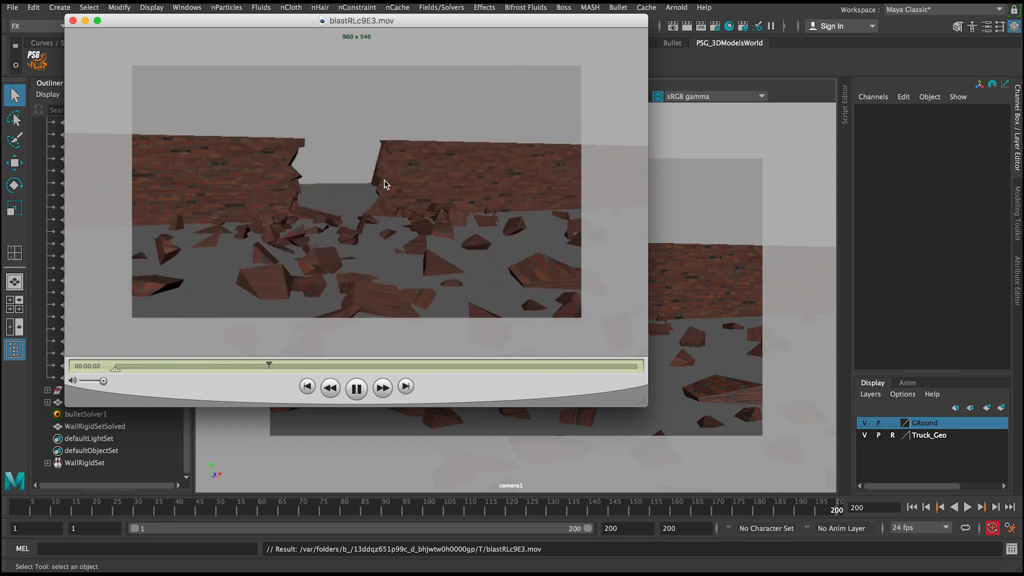
# - Play the movie from its start once more, pause it, and scrub through the frames where the debris settles
pyautogui.click(312, 388)
pyautogui.click(357, 386)
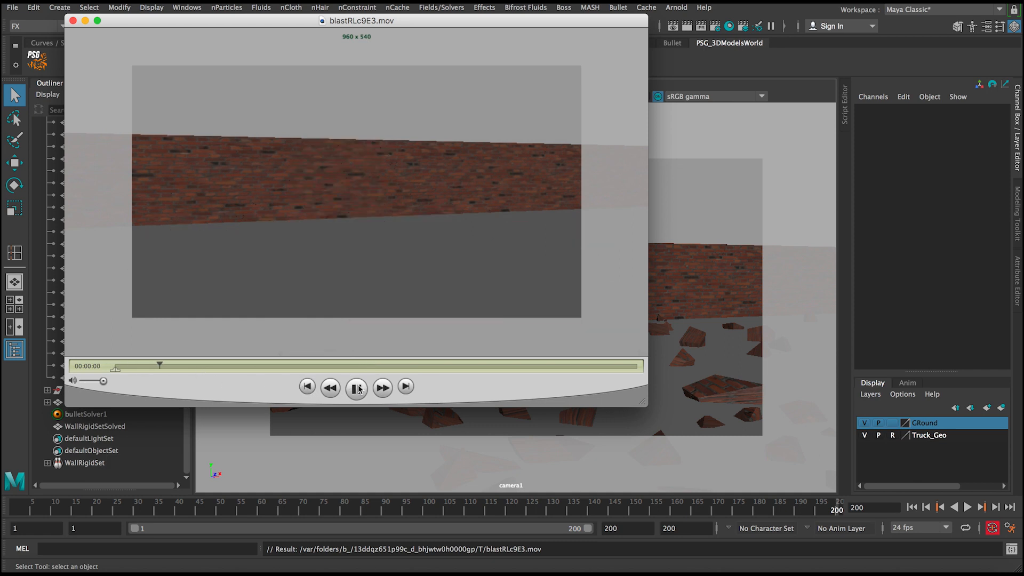
pyautogui.click(357, 388)
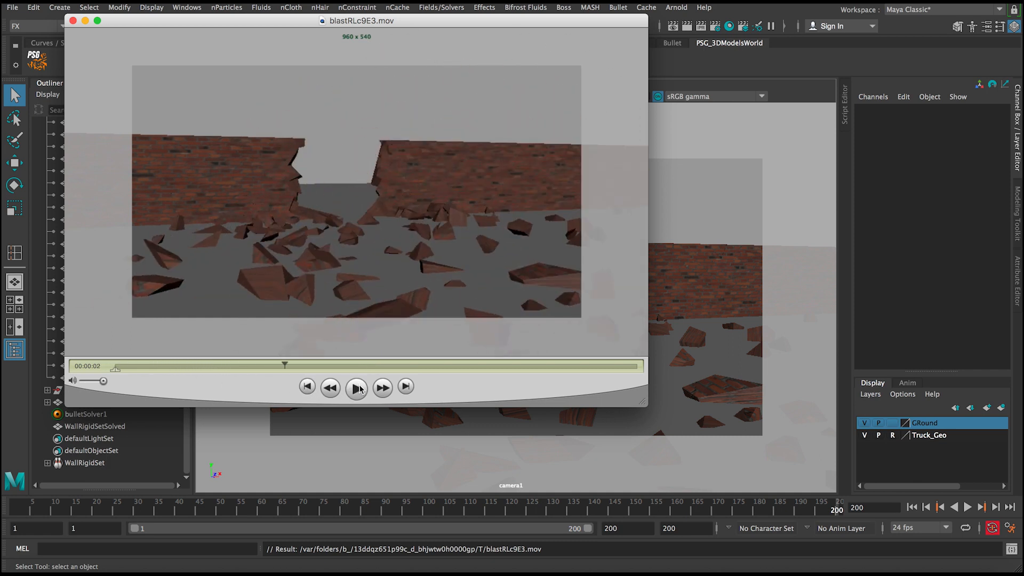
pyautogui.click(352, 388)
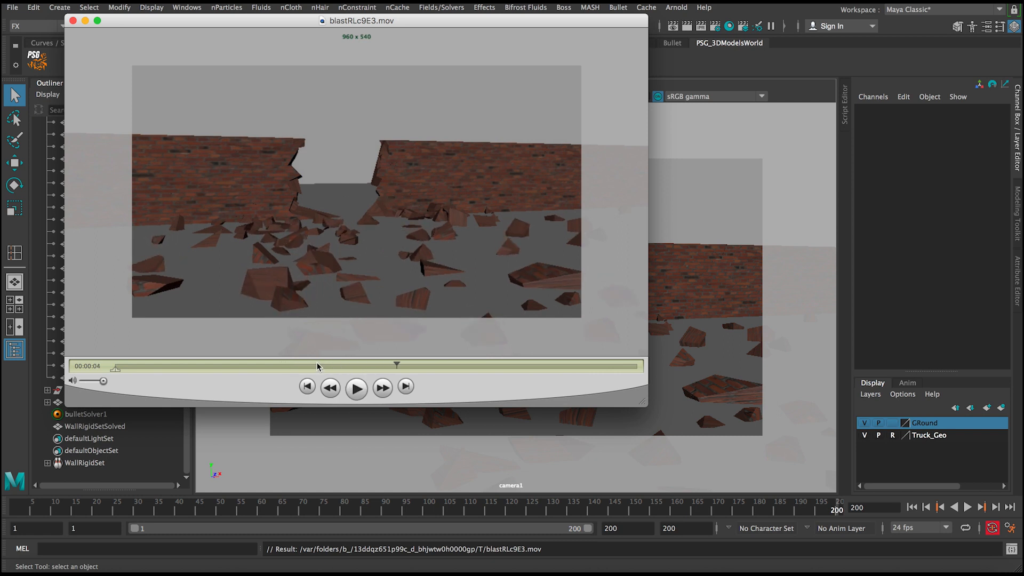
pyautogui.moveTo(349, 368); pyautogui.dragTo(256, 368)
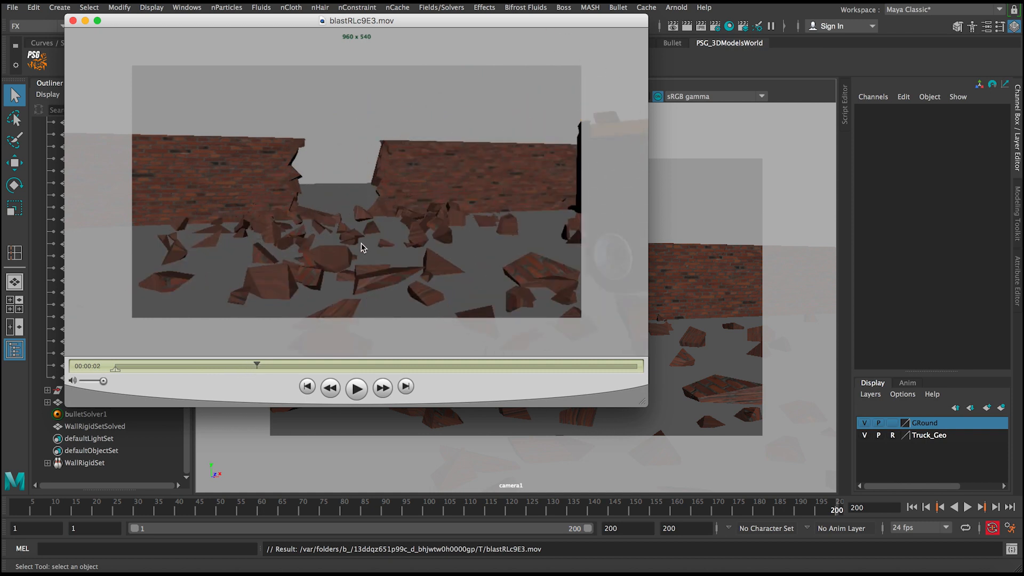
pyautogui.moveTo(276, 369); pyautogui.dragTo(359, 366)
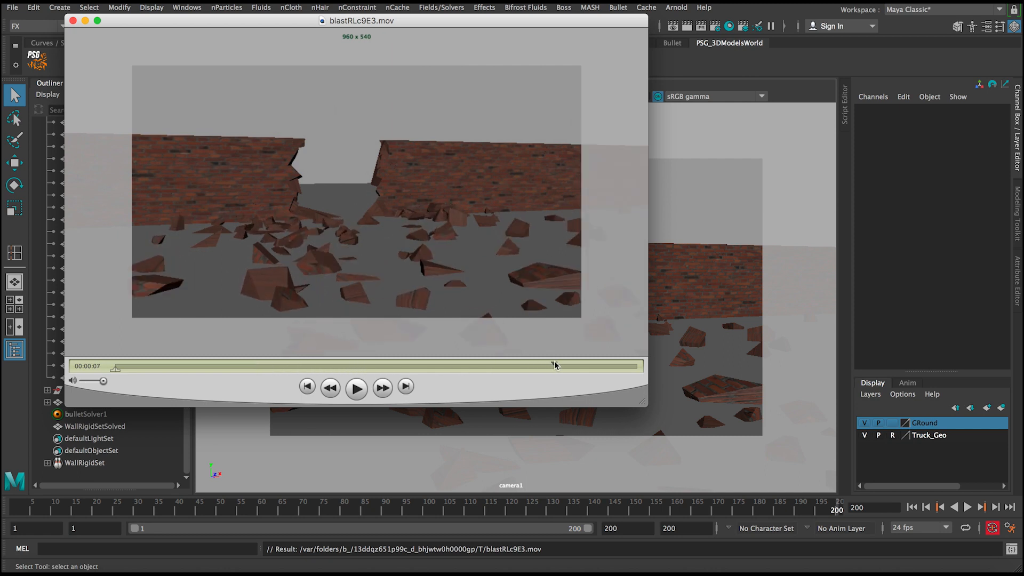
# - Open the Poly Shattering Generator v1.2 in Maya to look at its window, move it clear of the wall, and close it
pyautogui.click(37, 64)
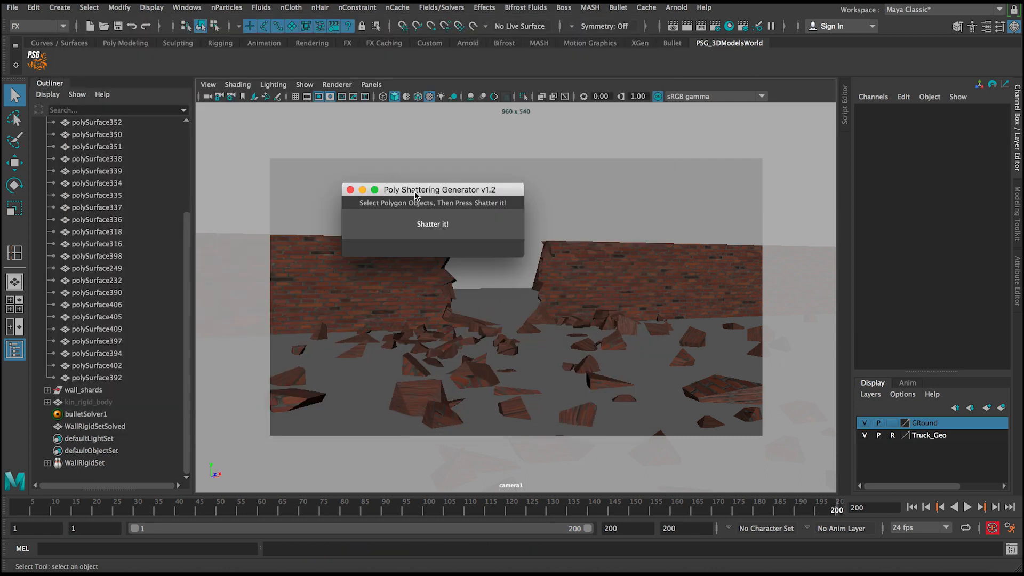
pyautogui.moveTo(416, 196); pyautogui.dragTo(551, 160)
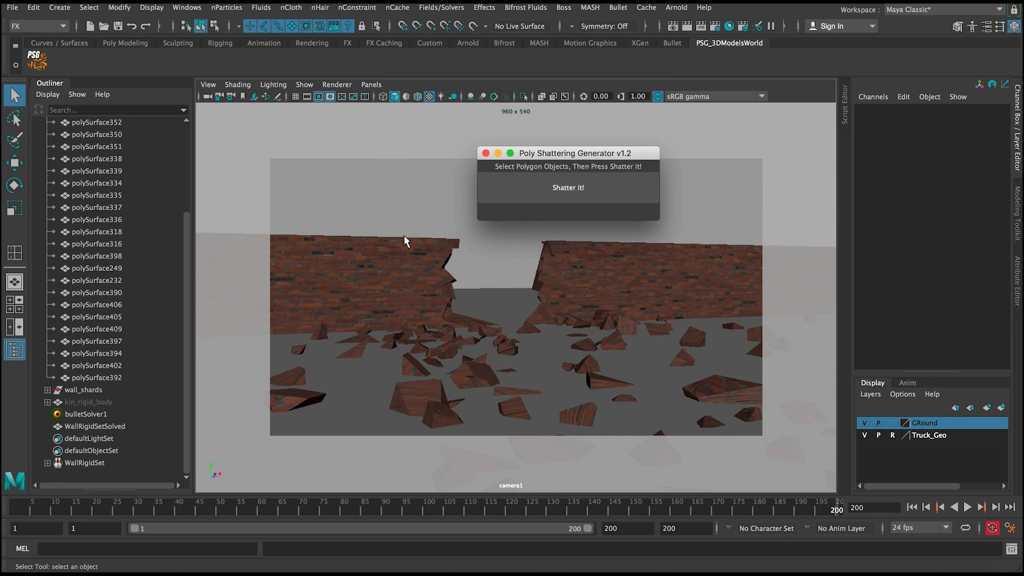
pyautogui.click(486, 153)
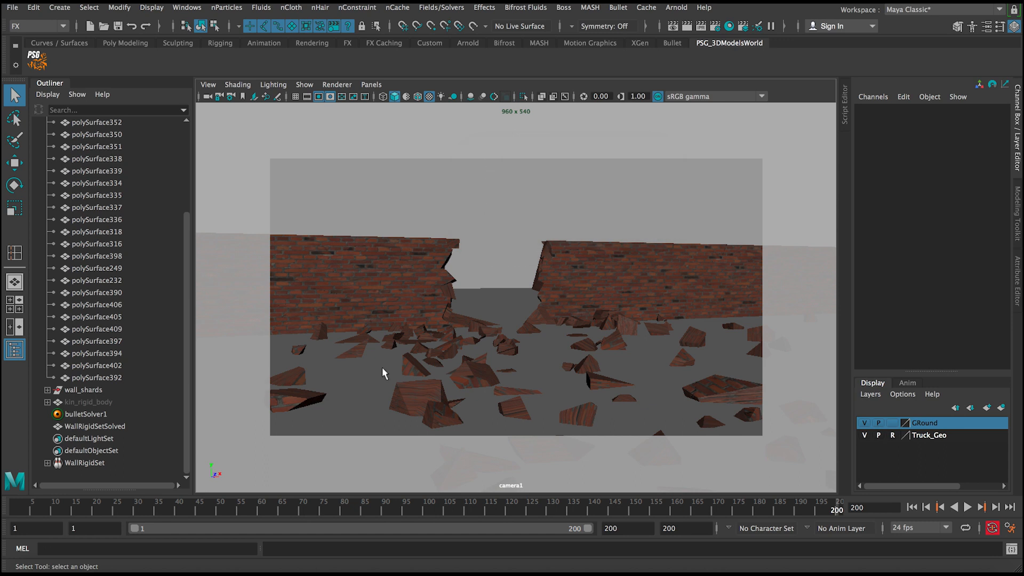
# - Switch back to QuickTime Player 7 and replay blastRLc9E3.mov from the beginning, pausing just after the truck bursts through the wall
pyautogui.click(685, 571)
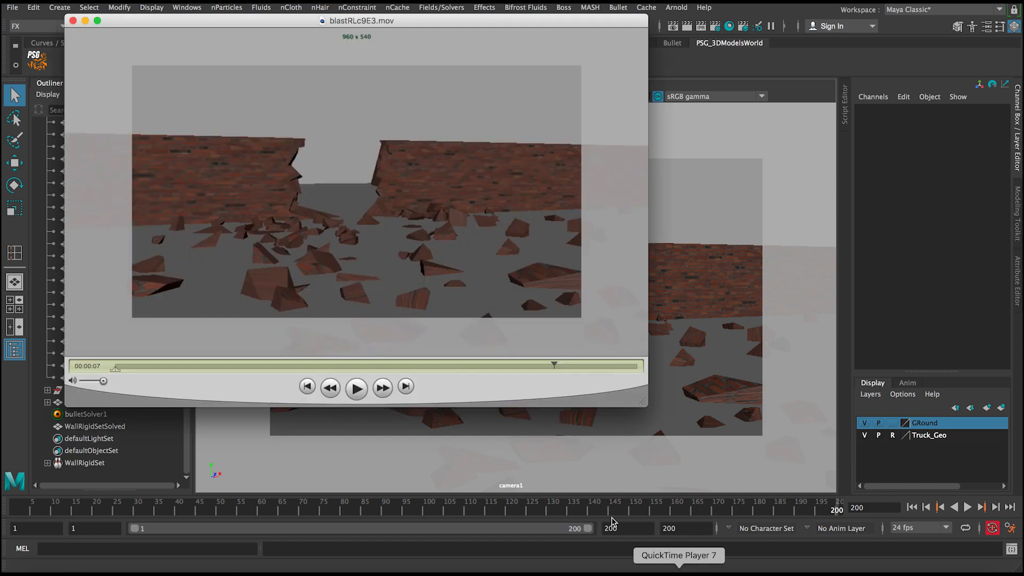
pyautogui.click(311, 384)
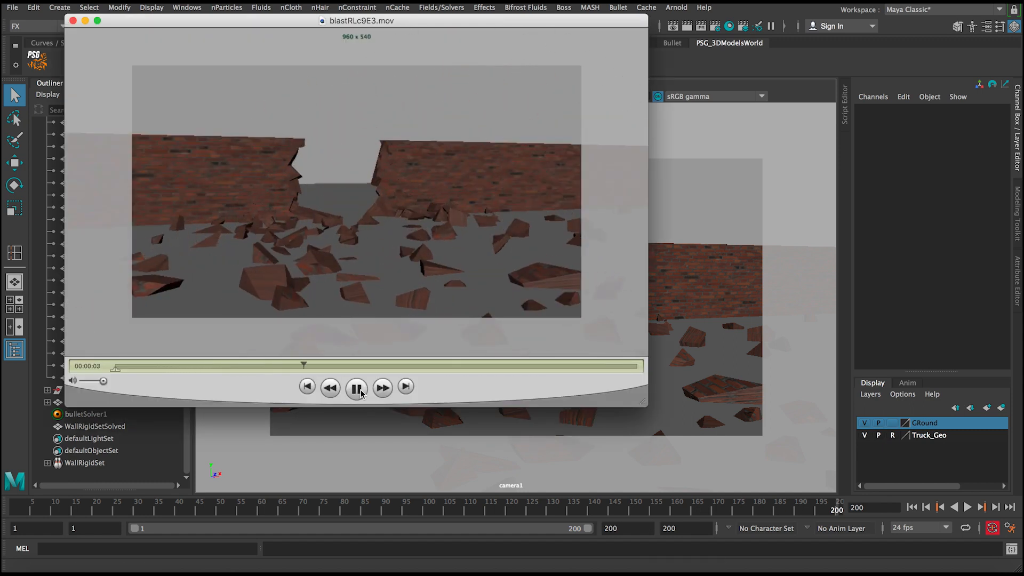
pyautogui.click(307, 387)
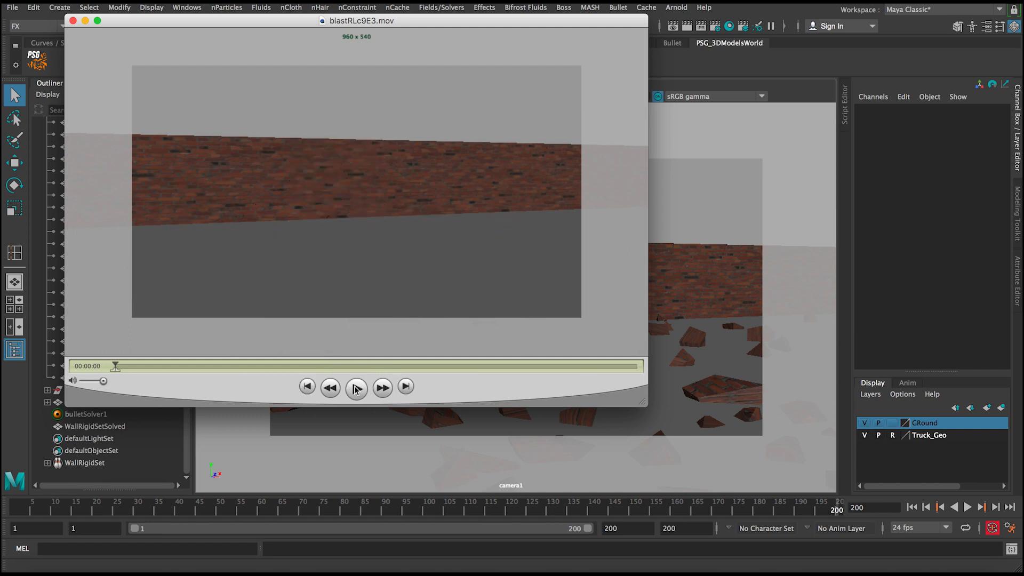
pyautogui.click(365, 390)
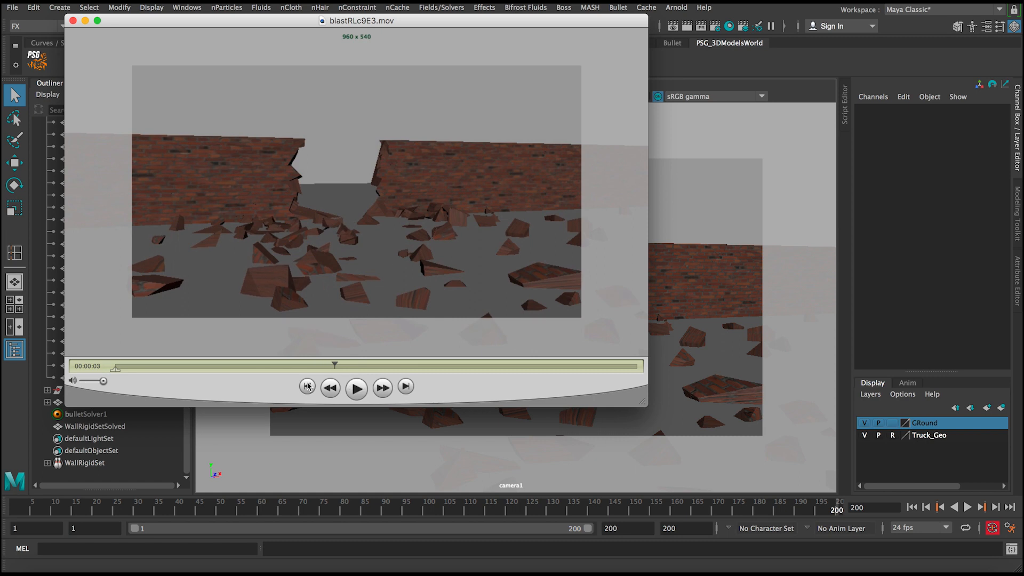
pyautogui.click(308, 387)
pyautogui.click(365, 390)
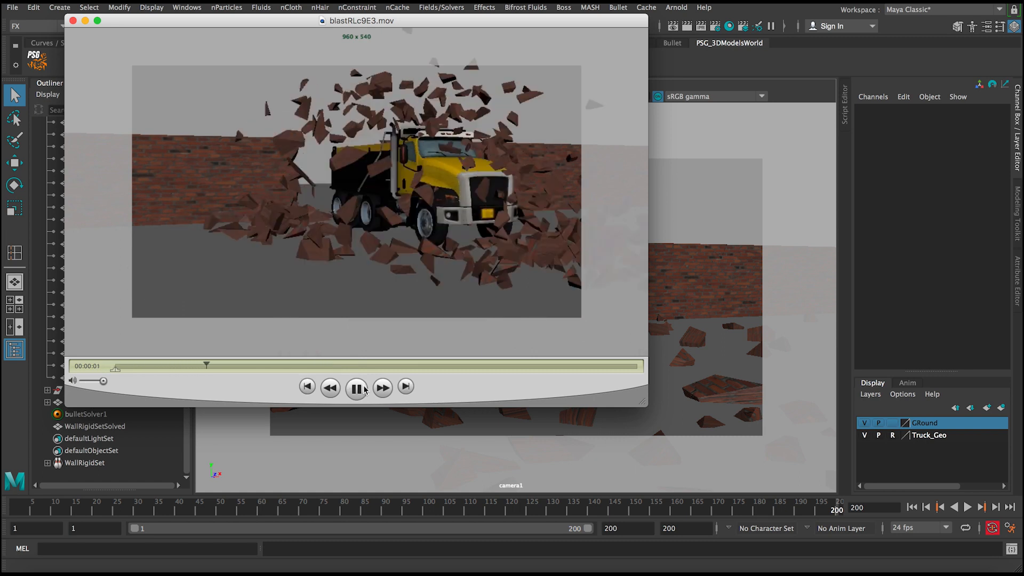
pyautogui.click(365, 390)
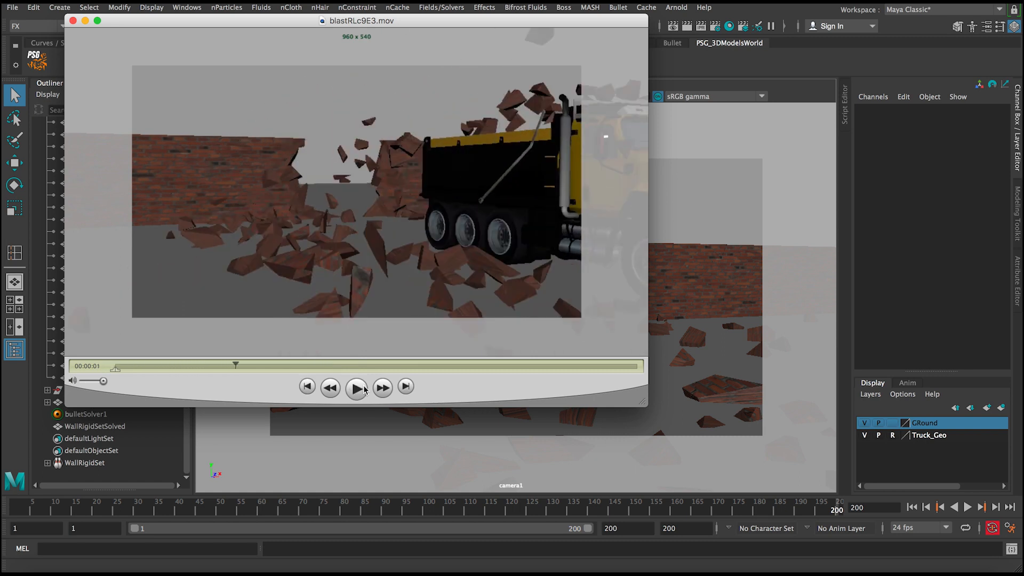